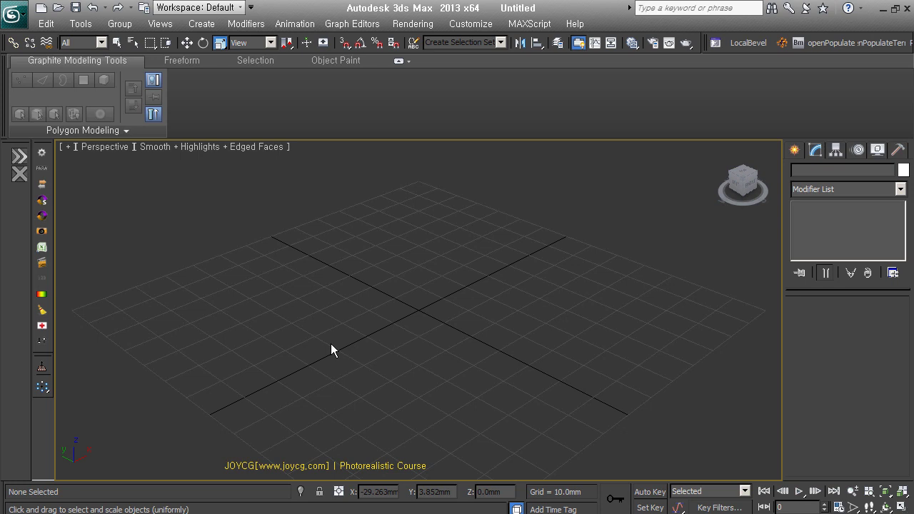
- Create a teapot at the grid centre, dragging its radius to 27.425mm
click(795, 150)
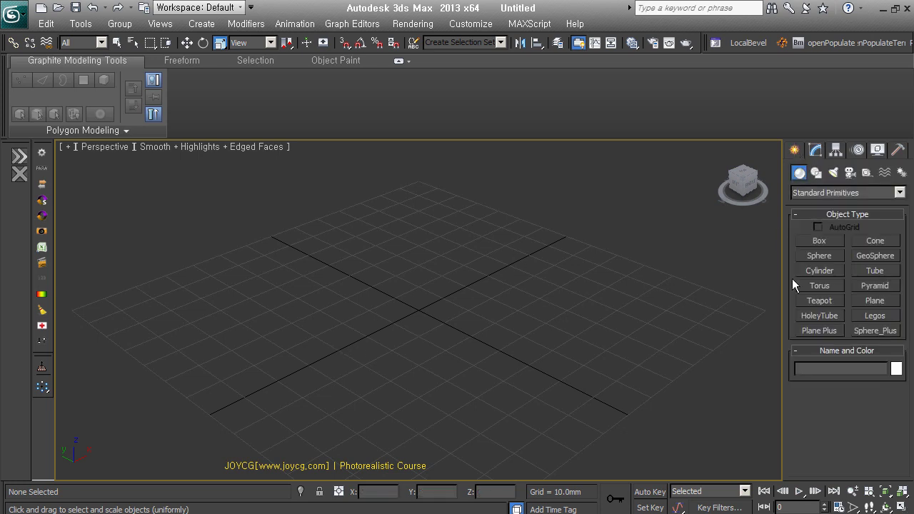
click(874, 300)
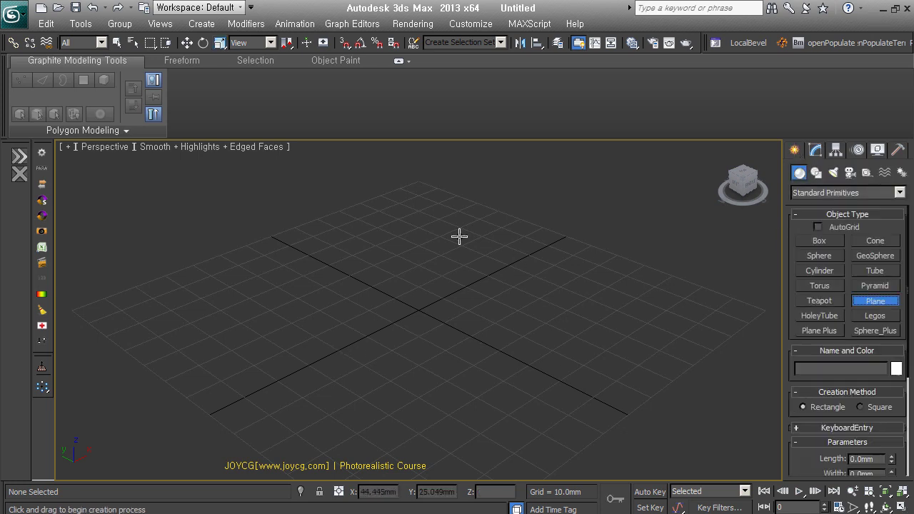
click(809, 192)
click(811, 204)
click(820, 300)
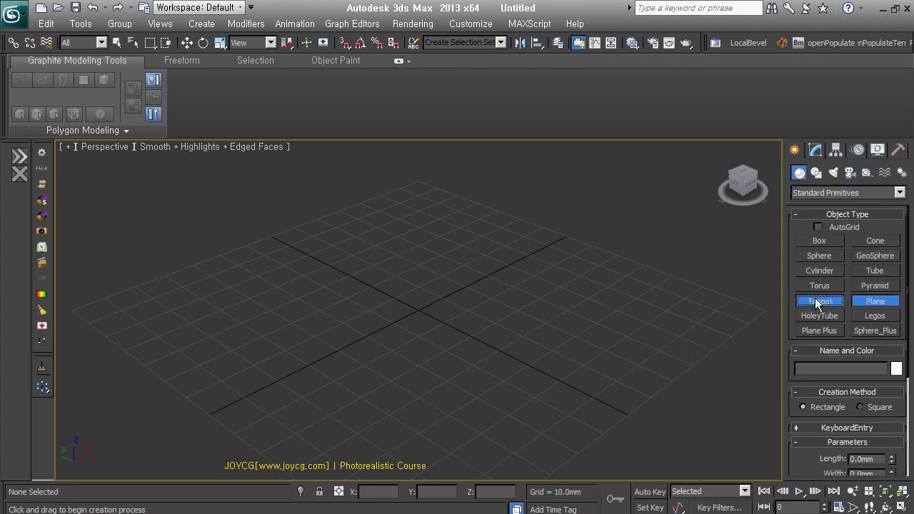
mouse_move(416, 341)
mouse_down()
mouse_move(429, 403)
mouse_move(440, 357)
mouse_up()
middle_drag(440, 357, 445, 333)
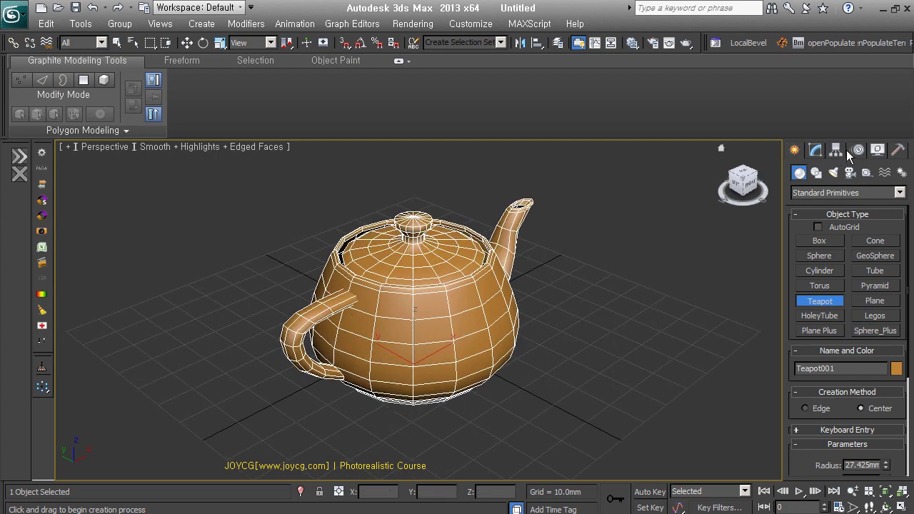
- Convert Teapot001 to an Editable Poly and expand its sub-object levels in the modifier stack
right_click(482, 232)
right_click(485, 230)
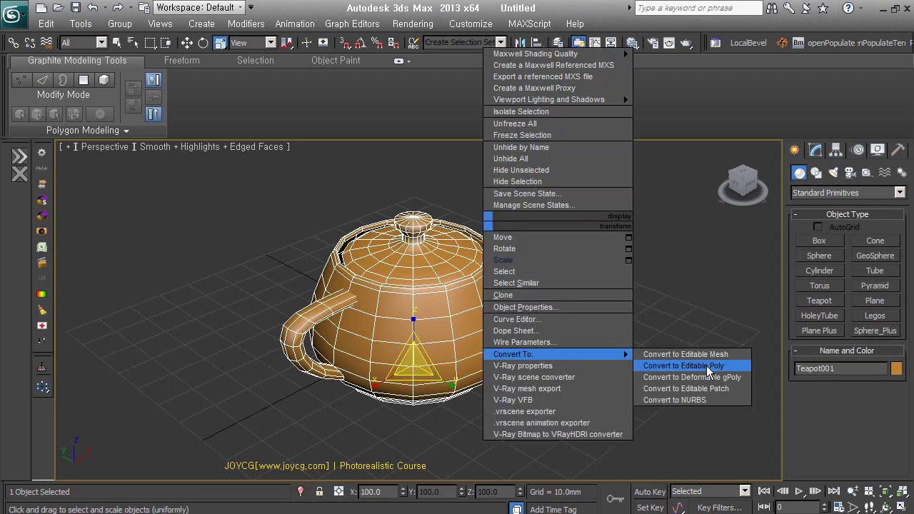
click(708, 365)
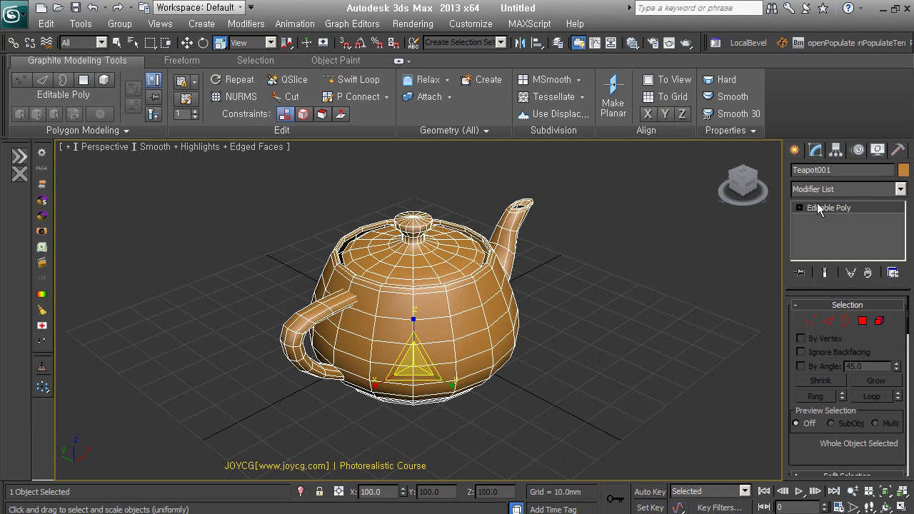
click(800, 207)
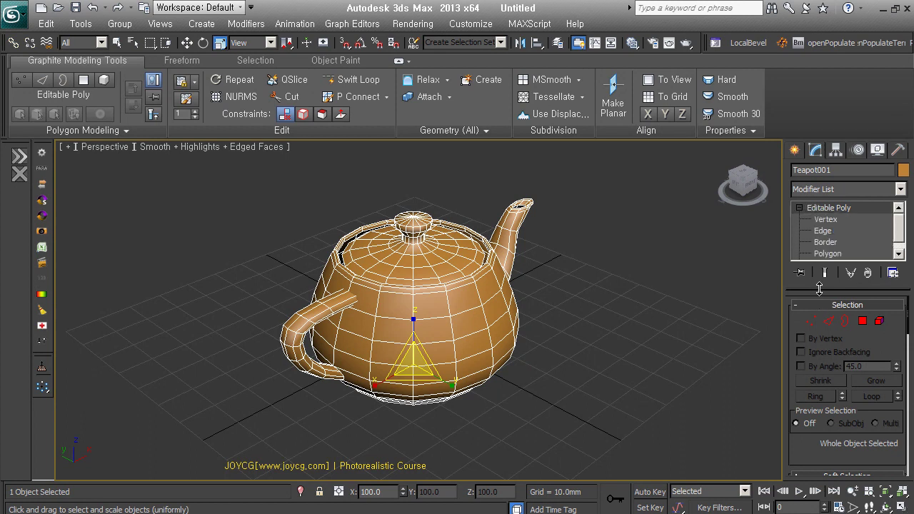
drag(819, 287, 819, 305)
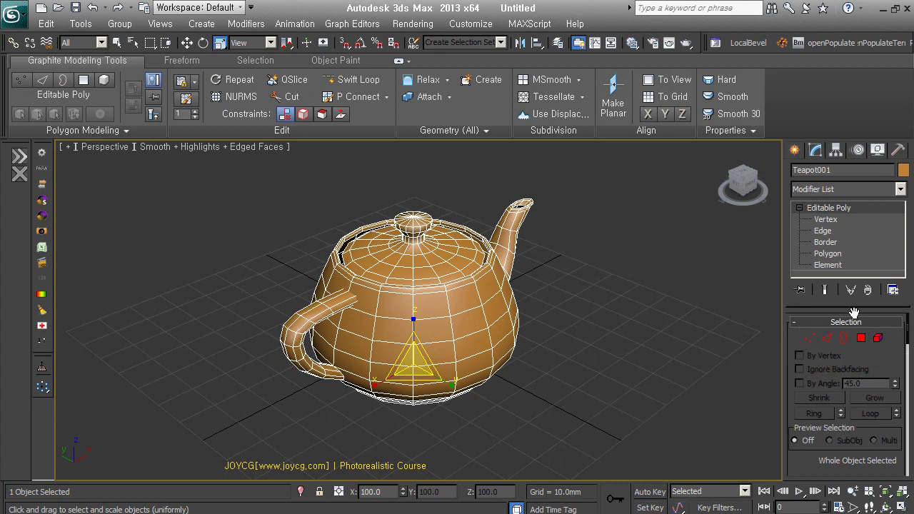
- At Vertex level, region-select right-side vertices and toggle levels to confirm the selection persists
click(834, 220)
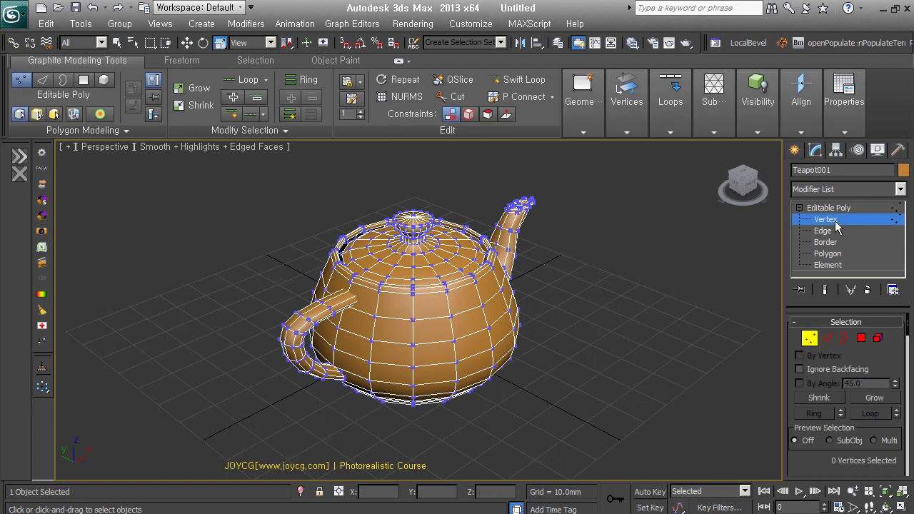
drag(646, 375, 450, 243)
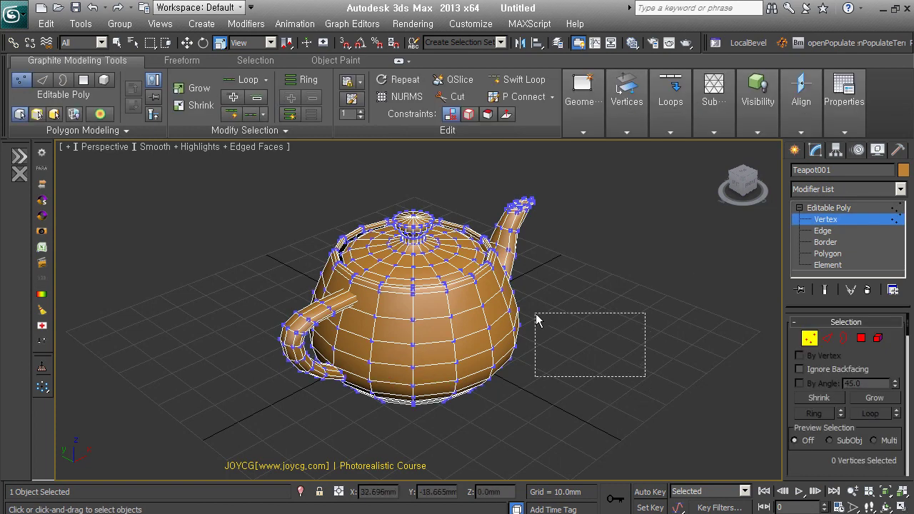
ctrl+click(823, 232)
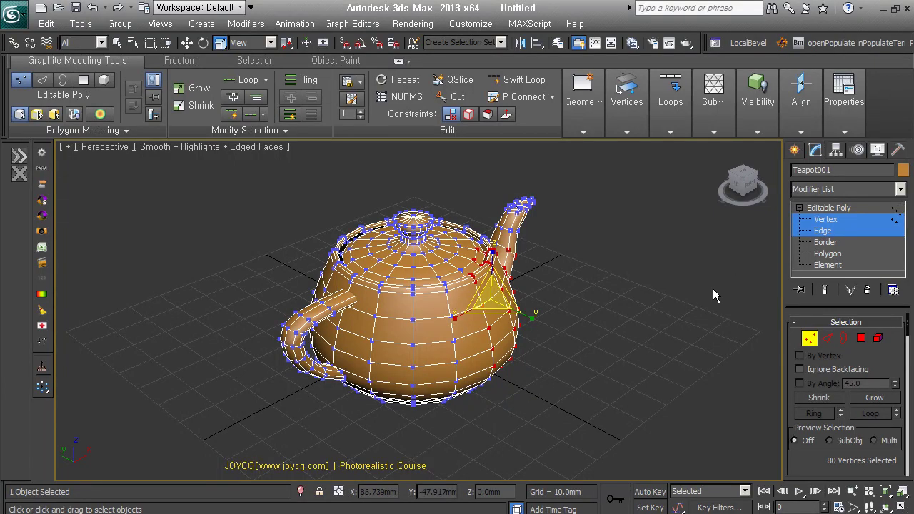
click(841, 221)
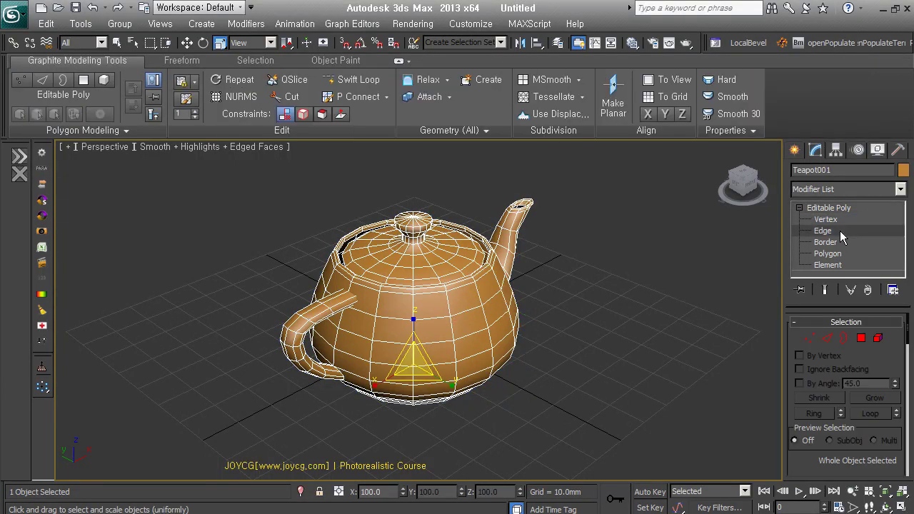
click(840, 231)
click(841, 219)
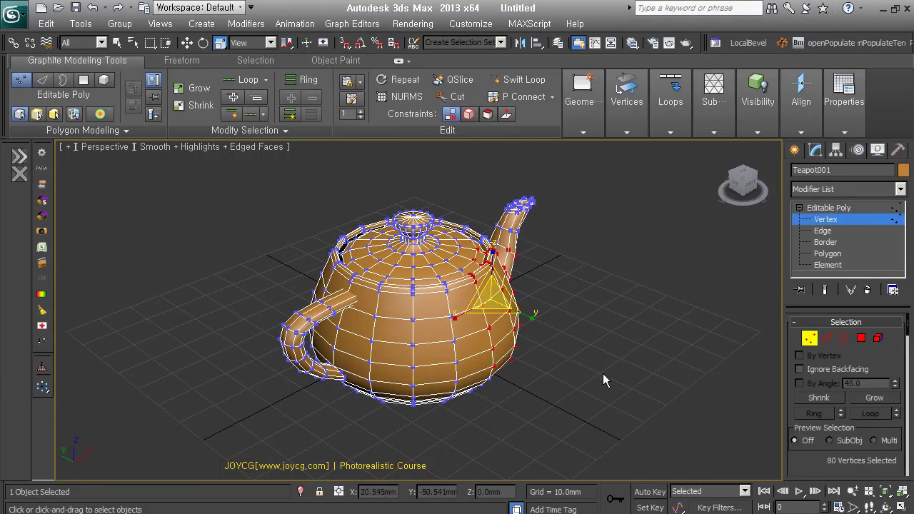
- Clear it and select 179 vertices around the lid ring and down the front columns
drag(598, 391, 452, 173)
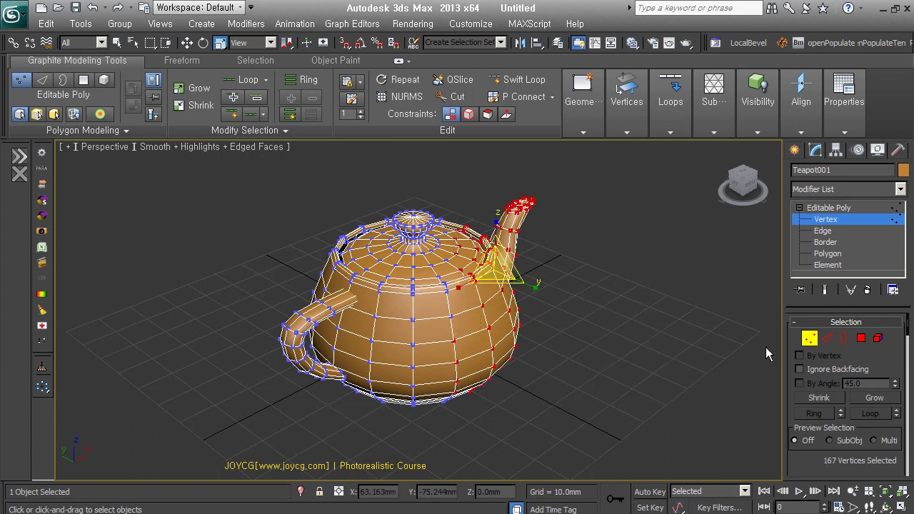
click(599, 353)
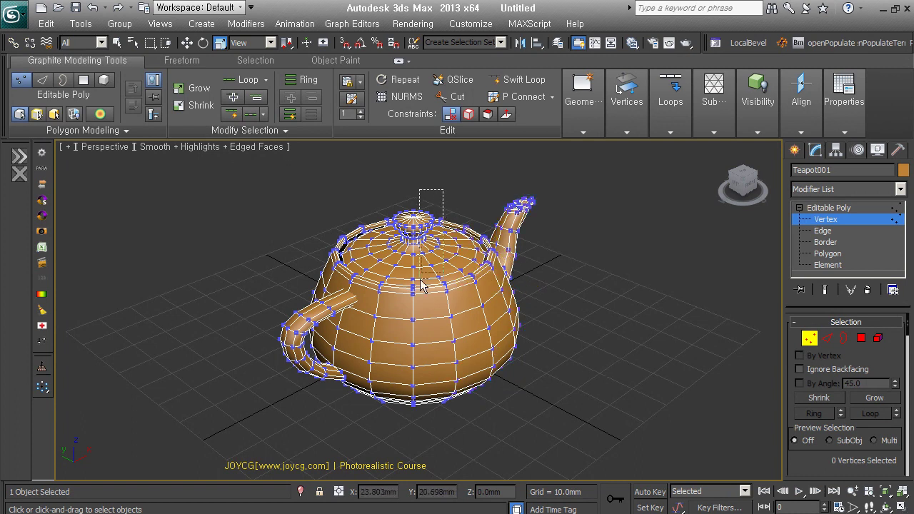
drag(444, 206, 385, 465)
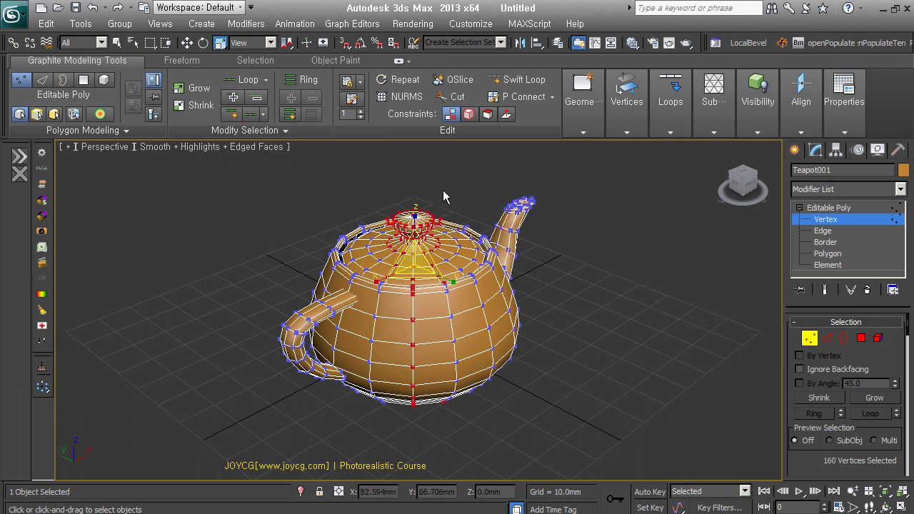
drag(422, 290, 386, 435)
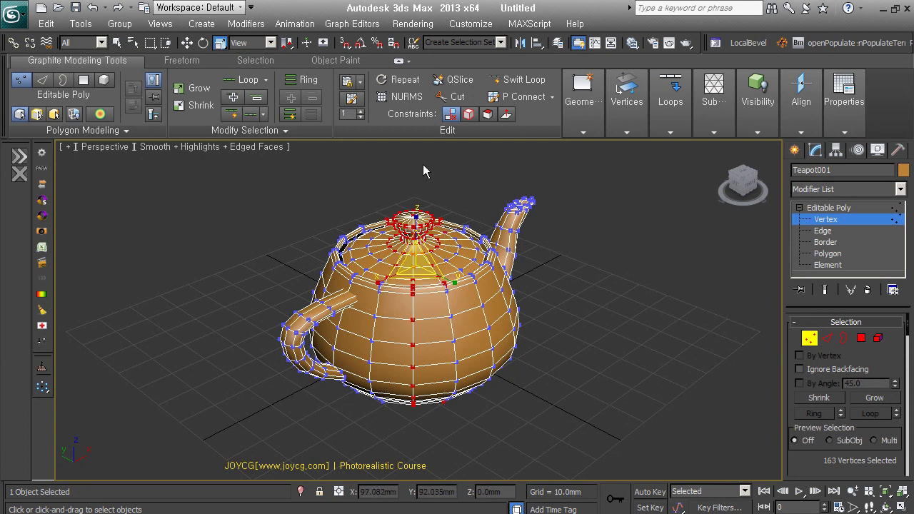
drag(444, 168, 384, 430)
ctrl+click(422, 222)
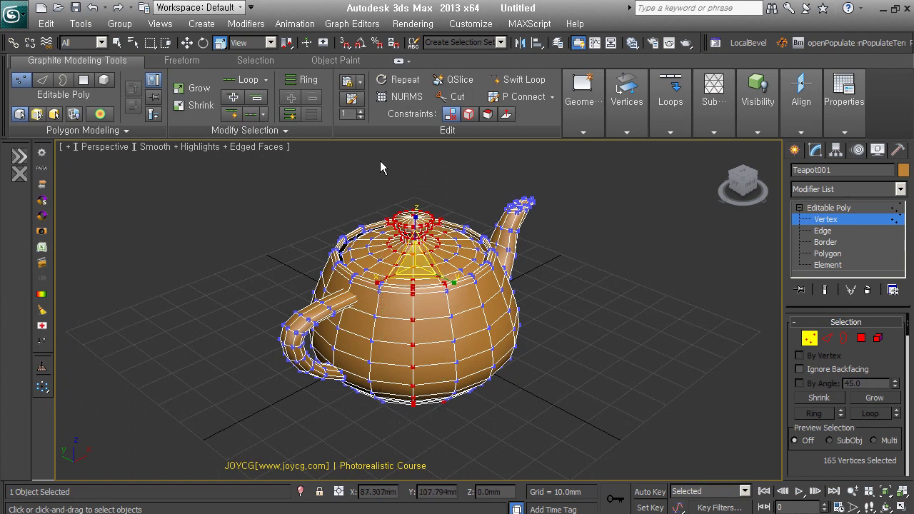
drag(380, 160, 445, 411)
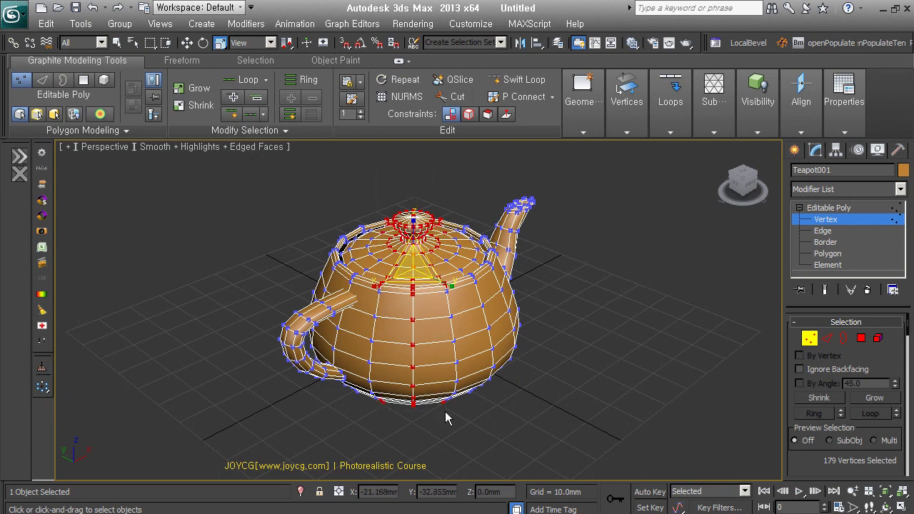
- At Polygon level, window-select around the lid knob so only its 80 polygons are selected
click(861, 338)
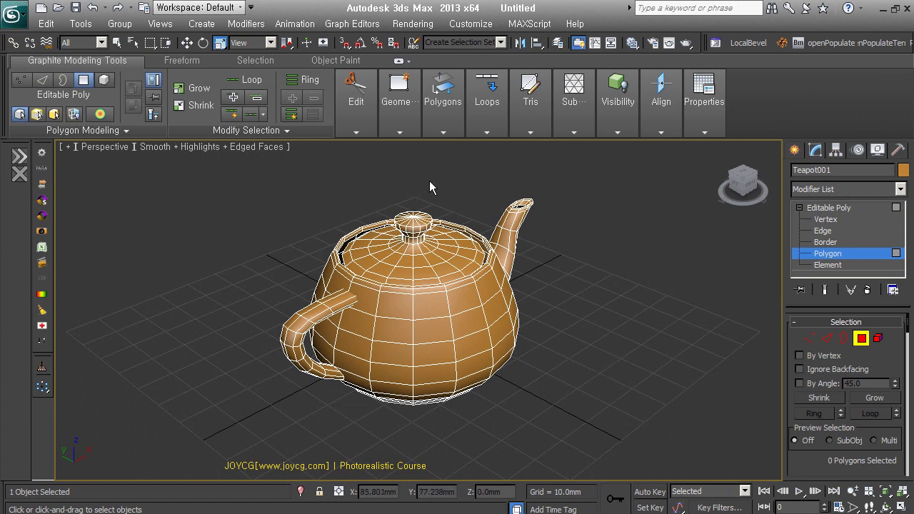
drag(429, 188, 387, 430)
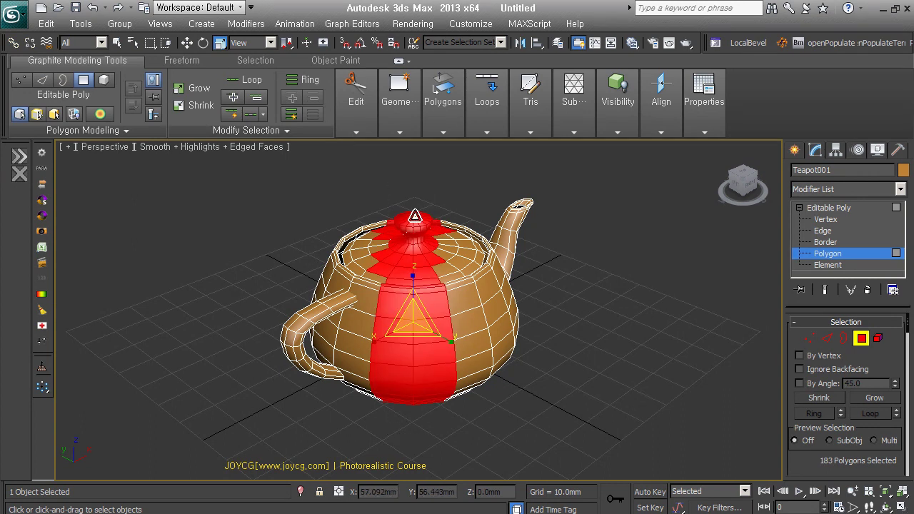
click(399, 180)
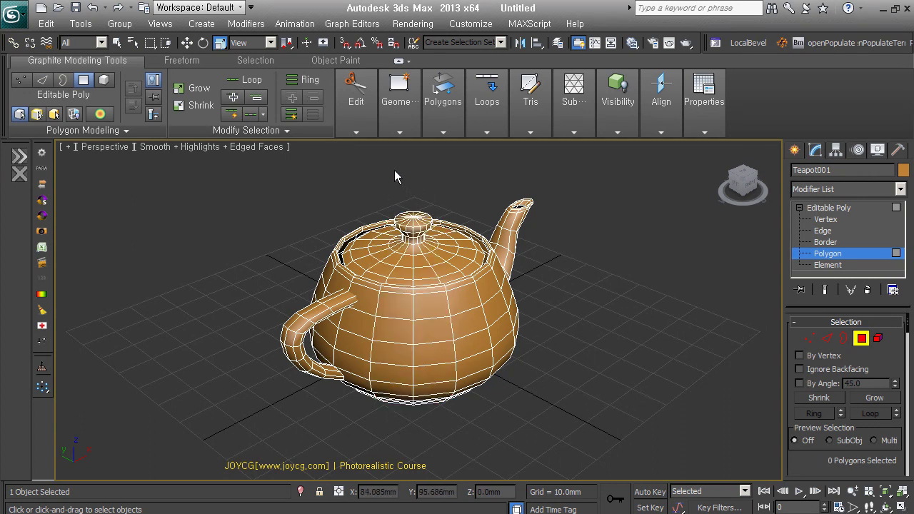
drag(392, 170, 431, 428)
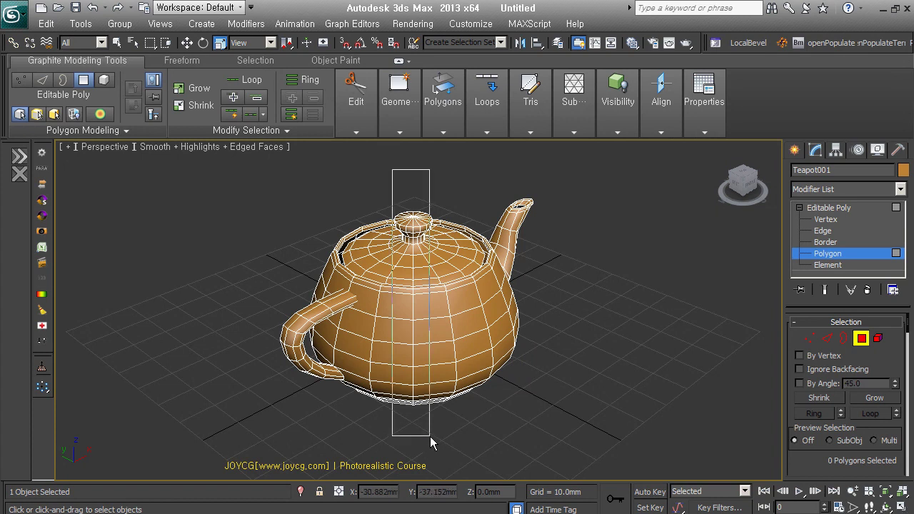
drag(432, 427, 430, 437)
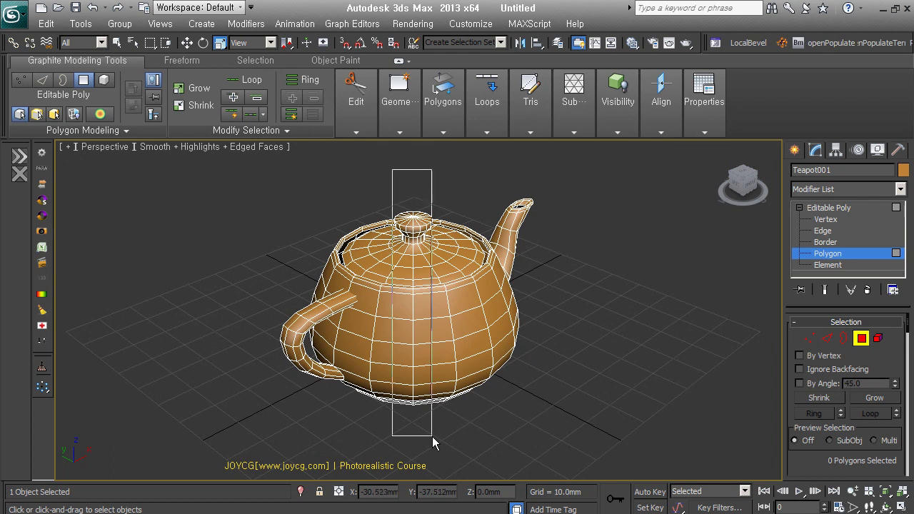
drag(431, 437, 434, 437)
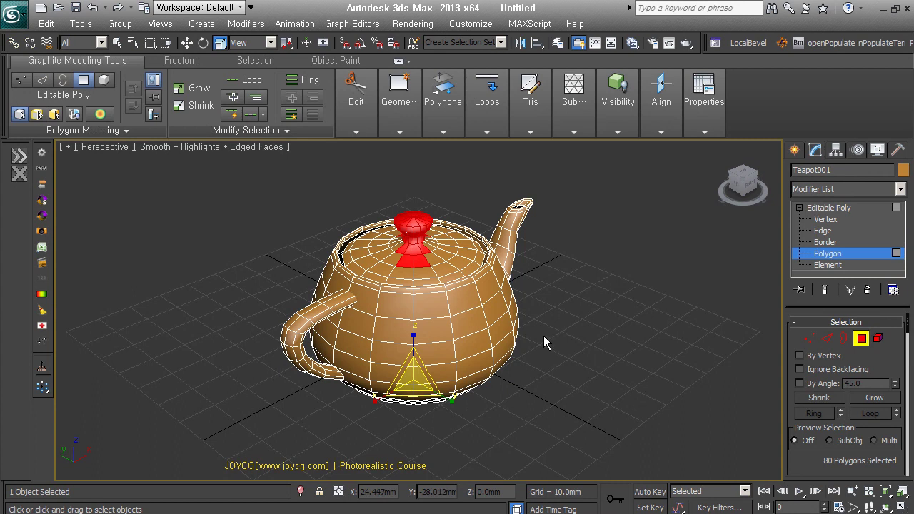
- In Preferences, enable Auto Window/Crossing by Direction and set Scene Undo levels to 5
click(585, 299)
click(469, 26)
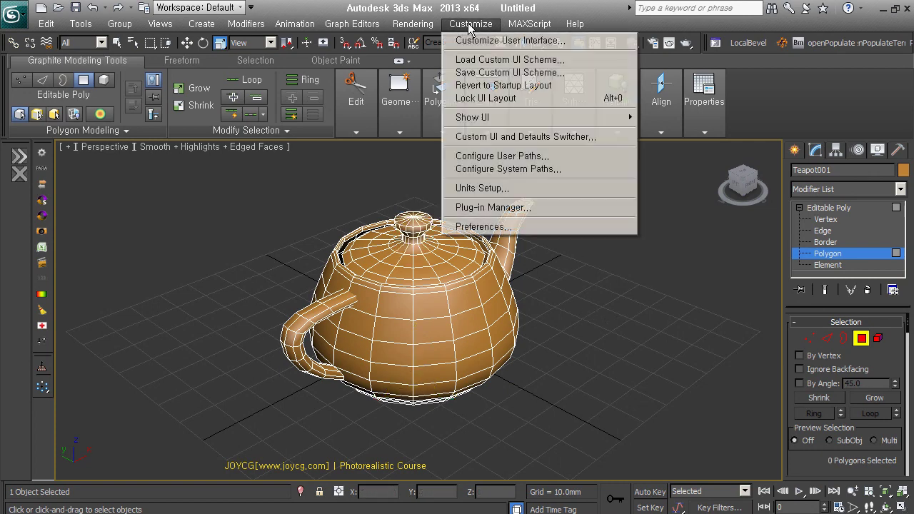
click(500, 234)
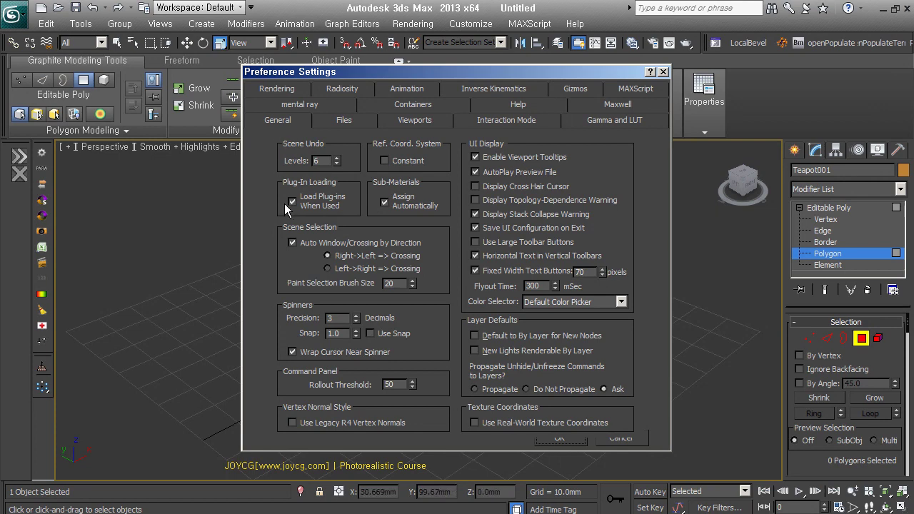
click(292, 242)
click(313, 162)
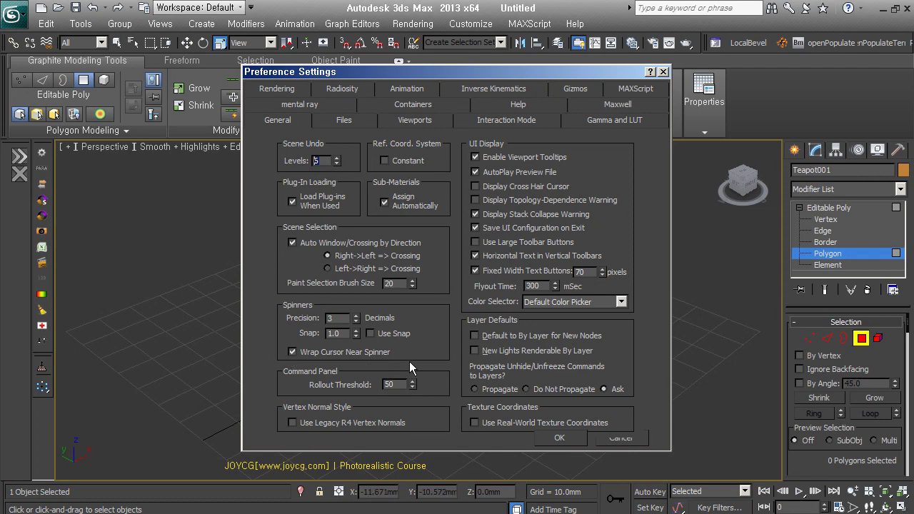
click(559, 439)
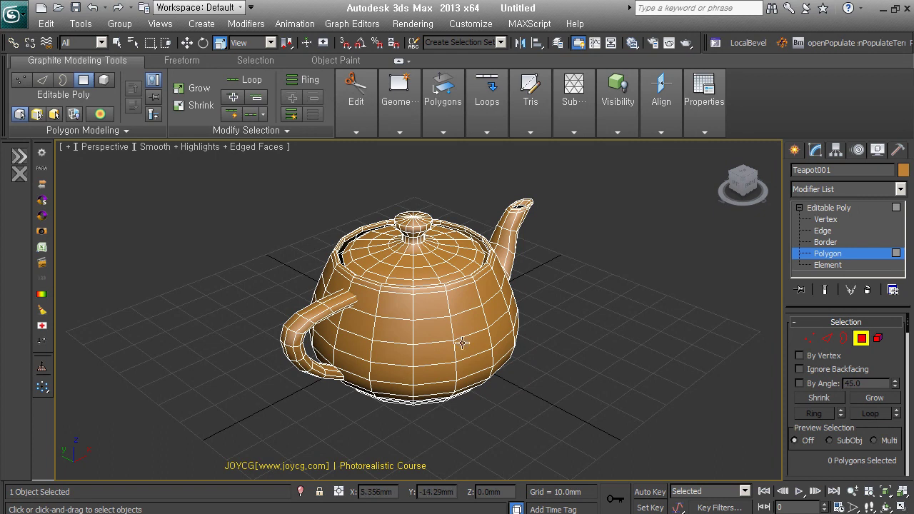
- Clear the polygons, then at Vertex level grow vertex 98 into horizontal and vertical loops
drag(447, 182, 407, 450)
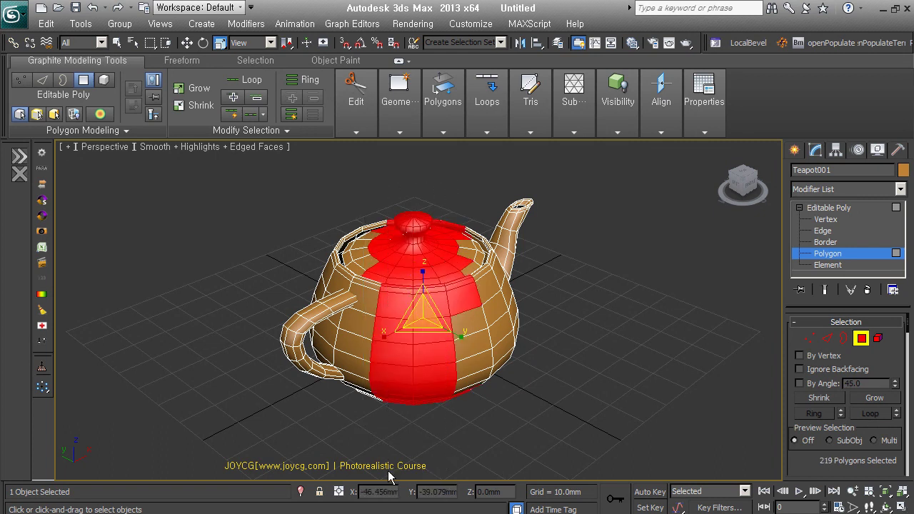
click(451, 438)
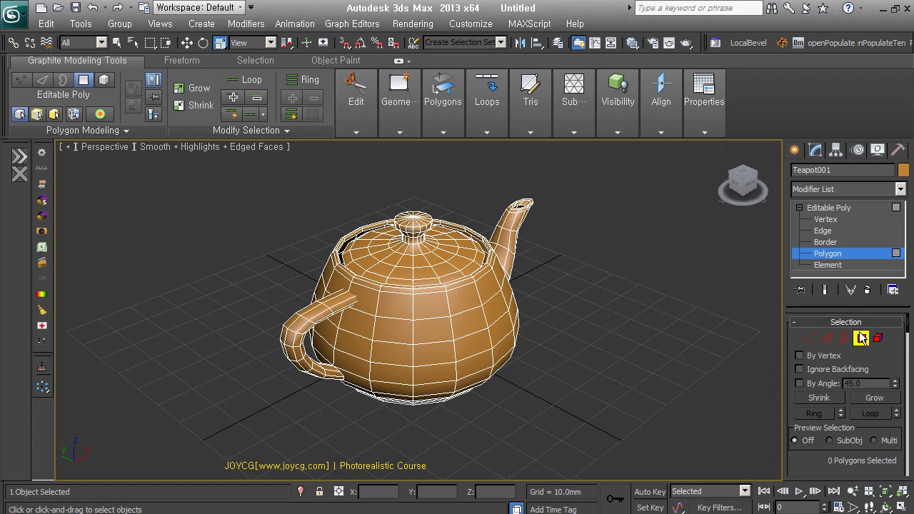
click(813, 339)
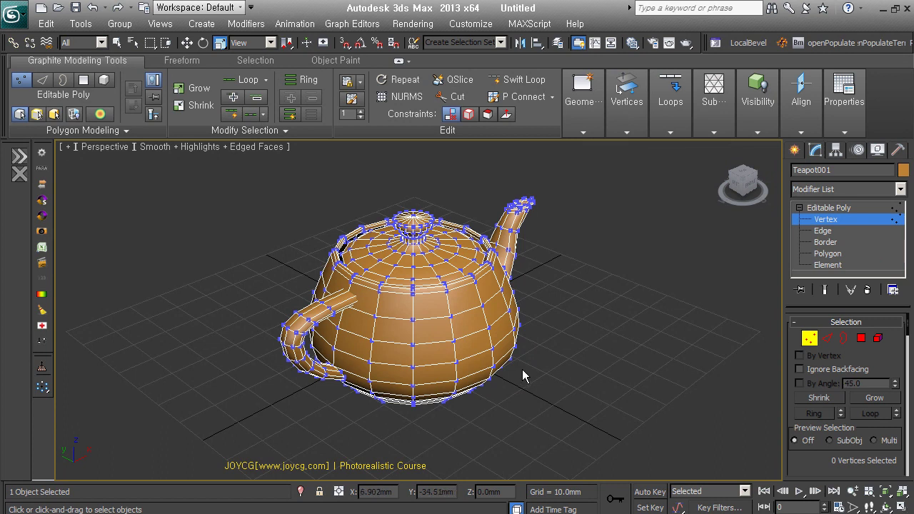
click(486, 327)
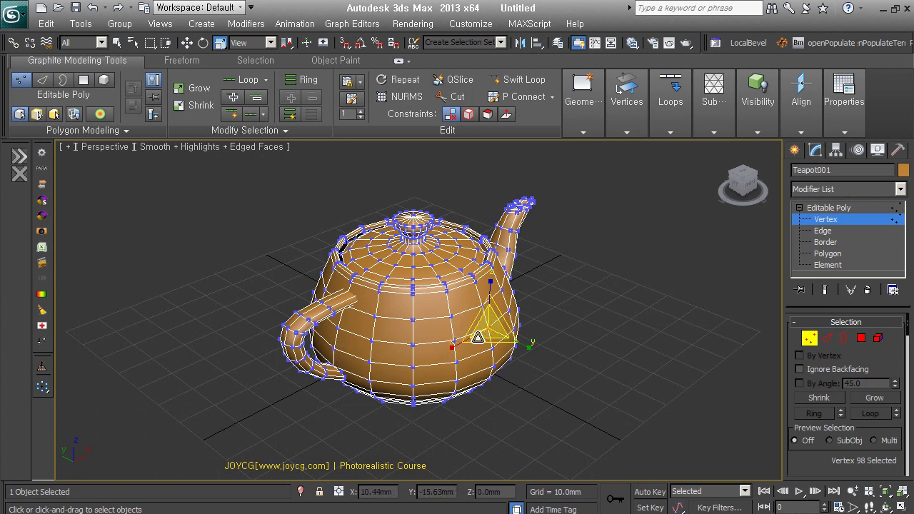
shift+click(411, 344)
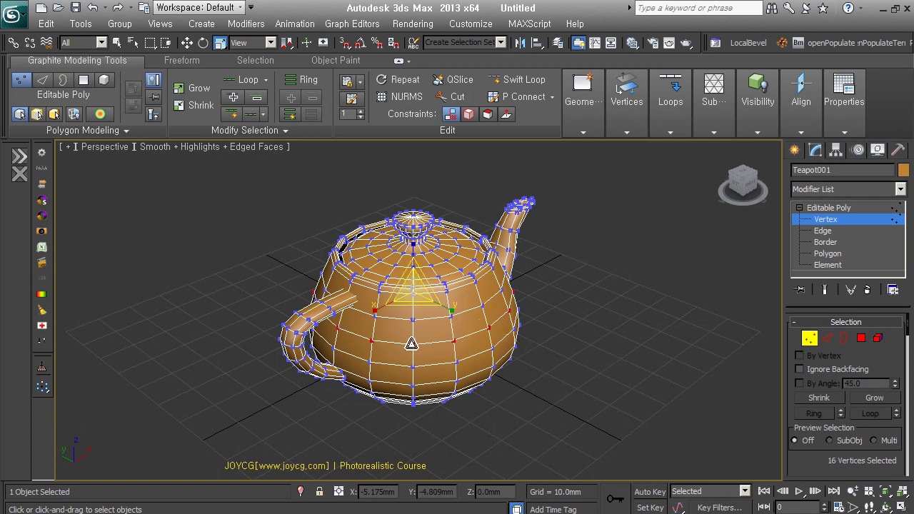
click(491, 332)
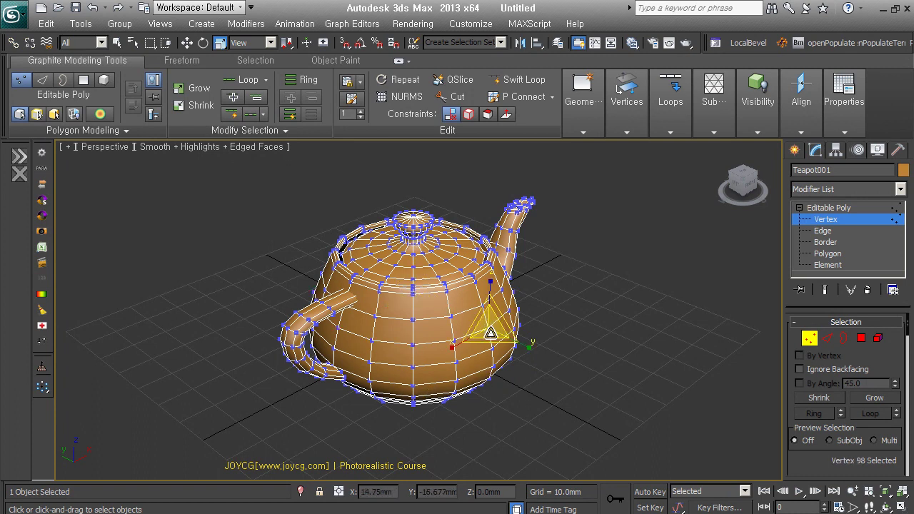
shift+click(483, 307)
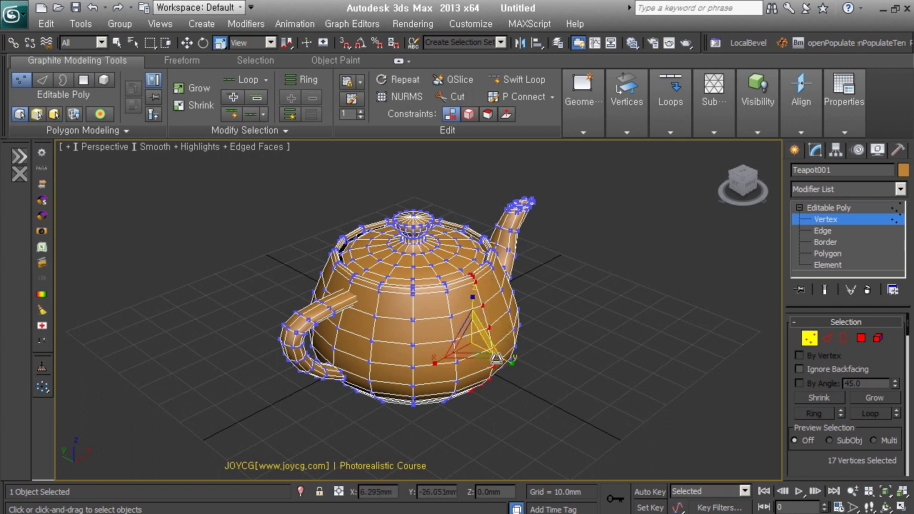
- Select neighbouring vertices and double-click to select two full vertex loops around the body
click(531, 380)
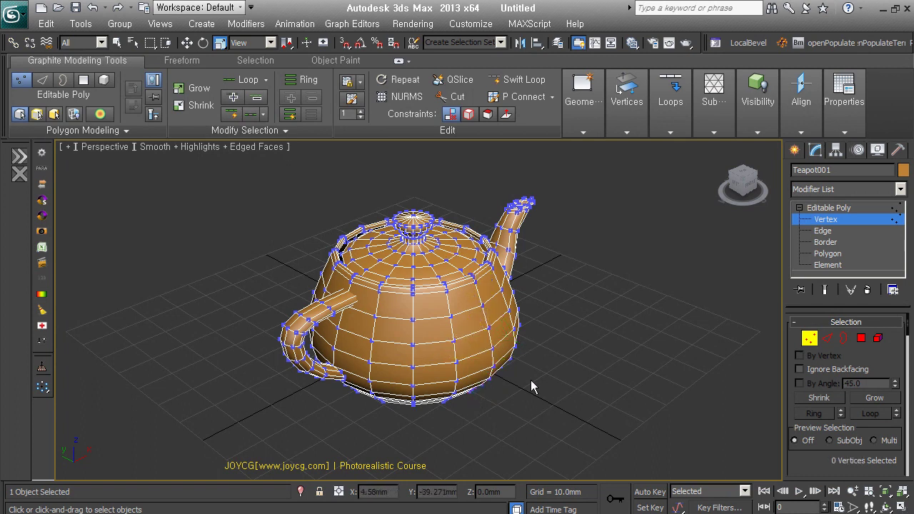
click(485, 327)
ctrl+click(459, 334)
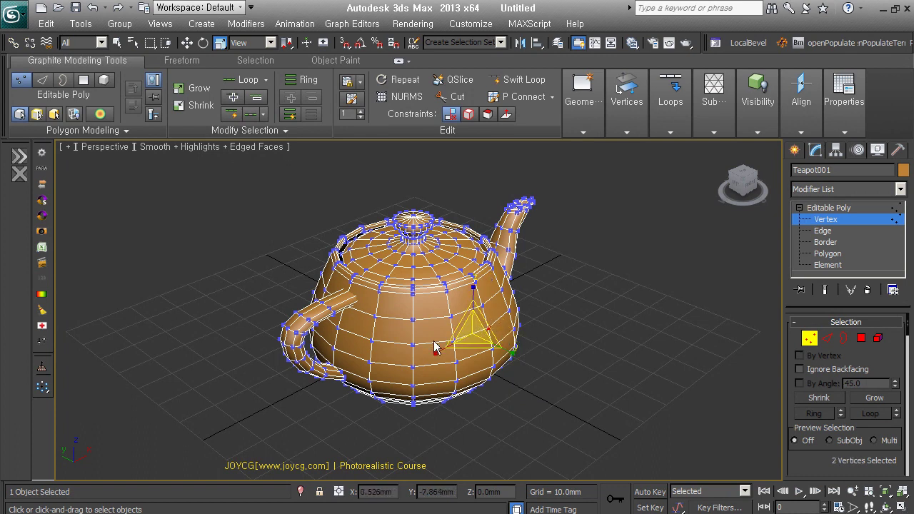
click(454, 349)
ctrl+click(488, 328)
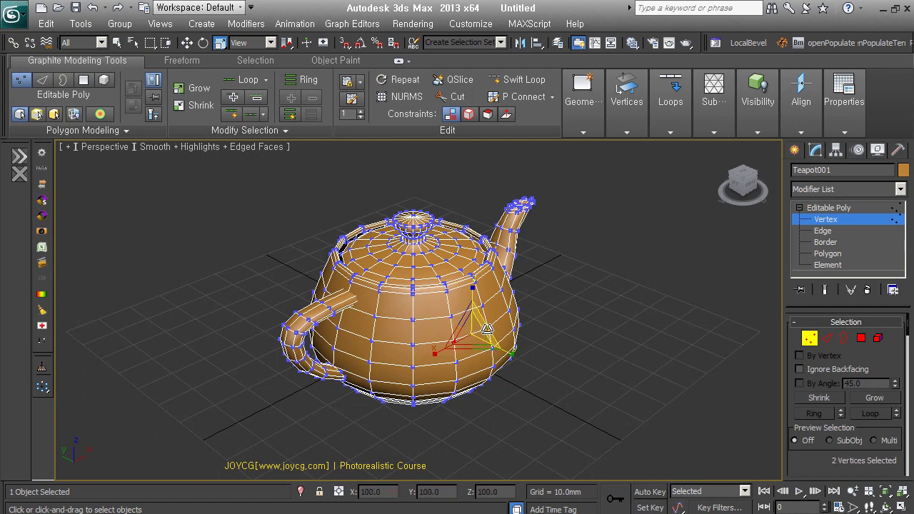
double_click(412, 345)
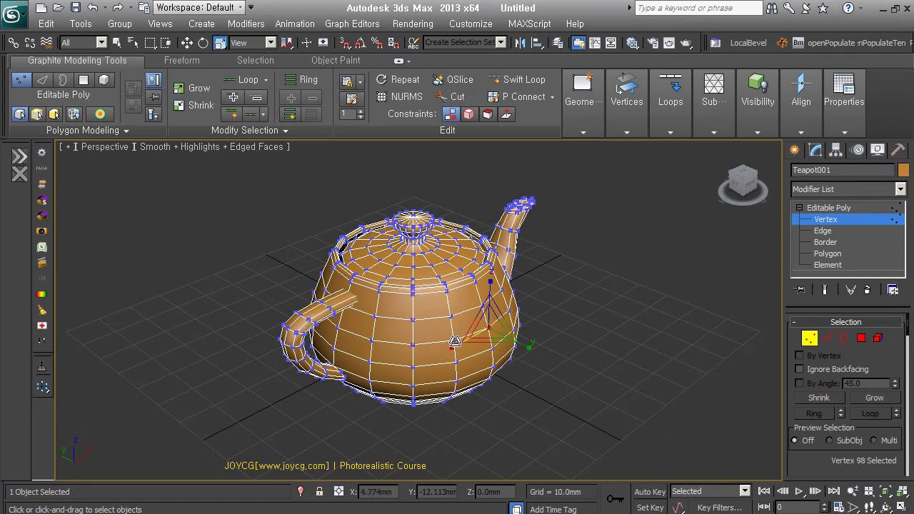
ctrl+double_click(483, 302)
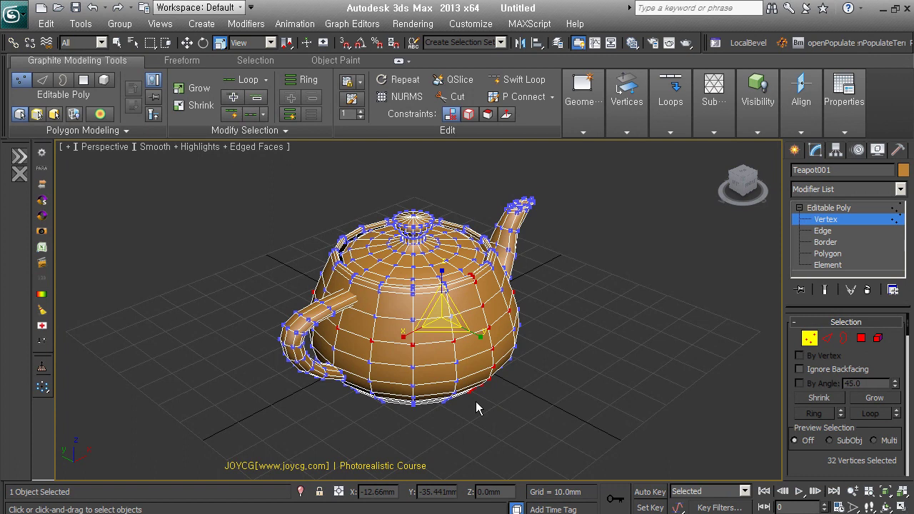
- Reselect vertex 98, expand it with Alt+L, add its vertical loop, then switch to Edge level
click(531, 415)
click(490, 334)
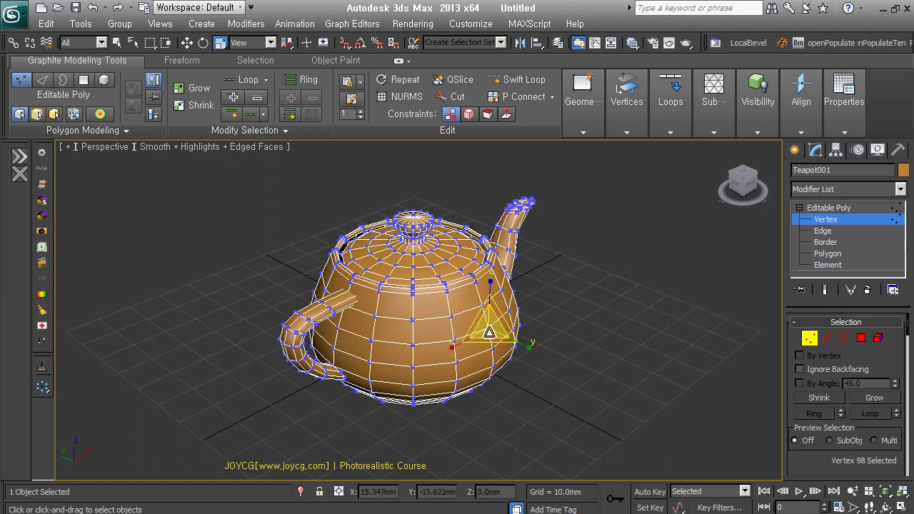
key(alt+l)
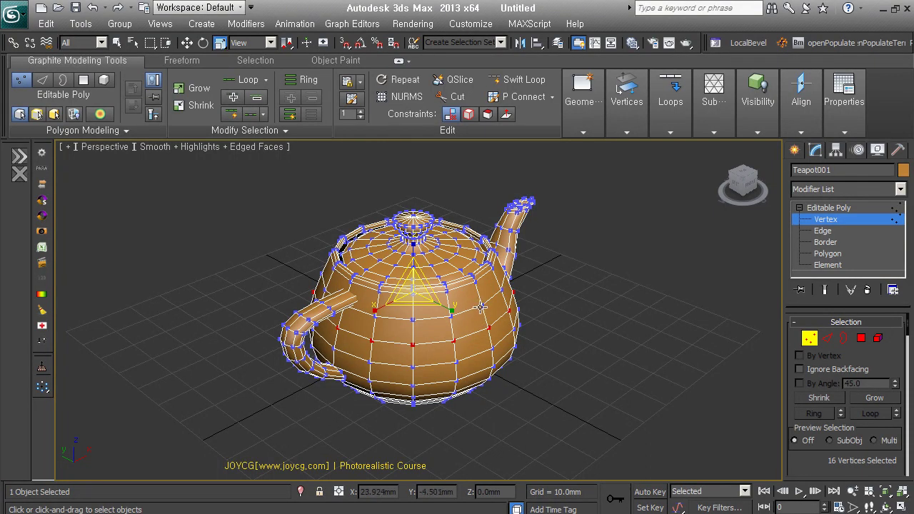
shift+click(480, 307)
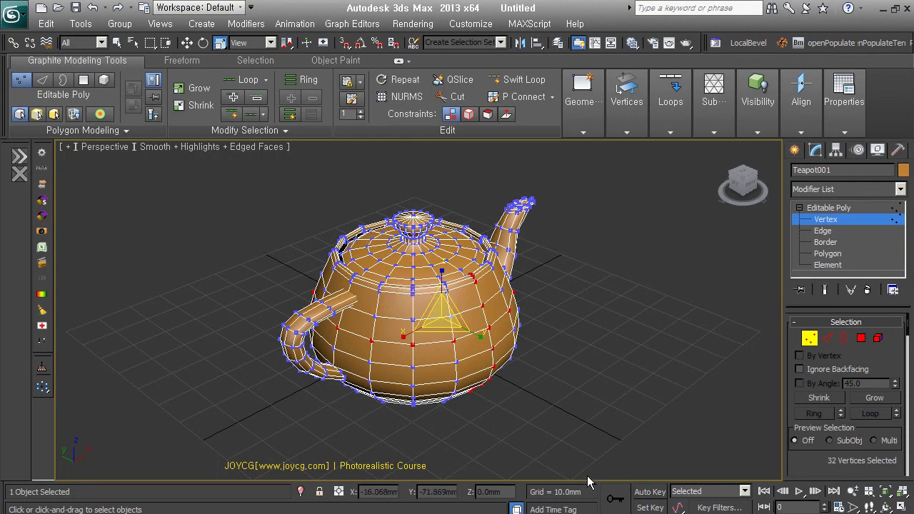
click(827, 338)
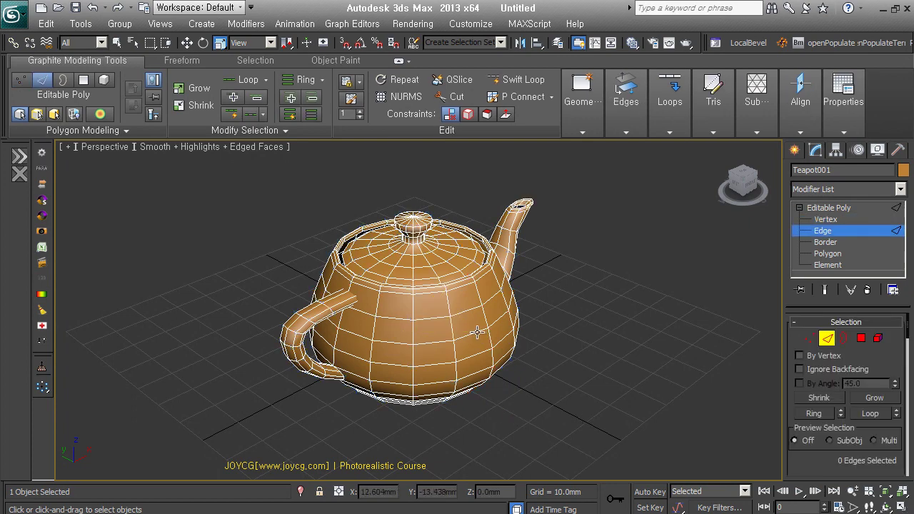
double_click(426, 344)
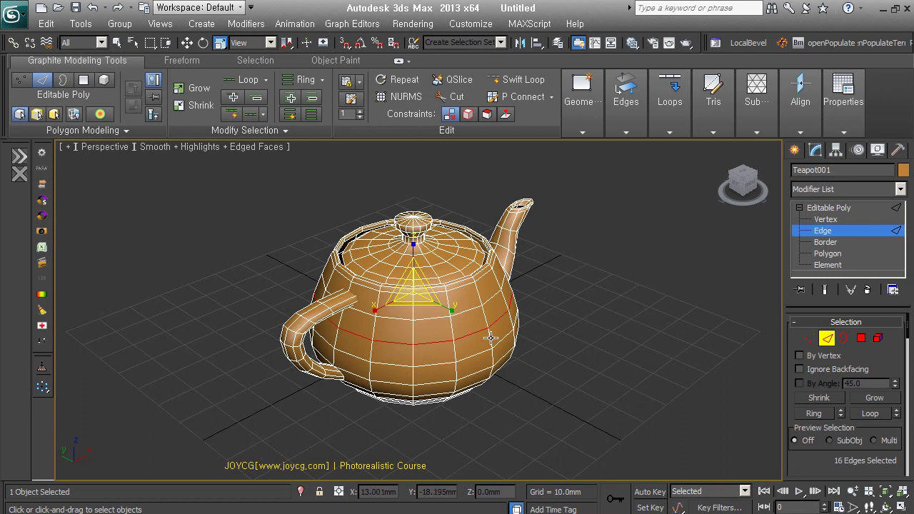
ctrl+double_click(484, 312)
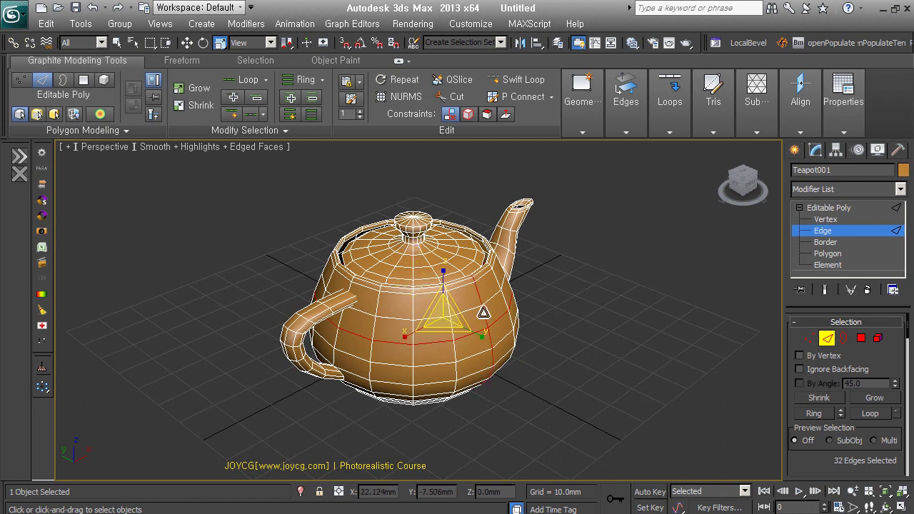
click(528, 450)
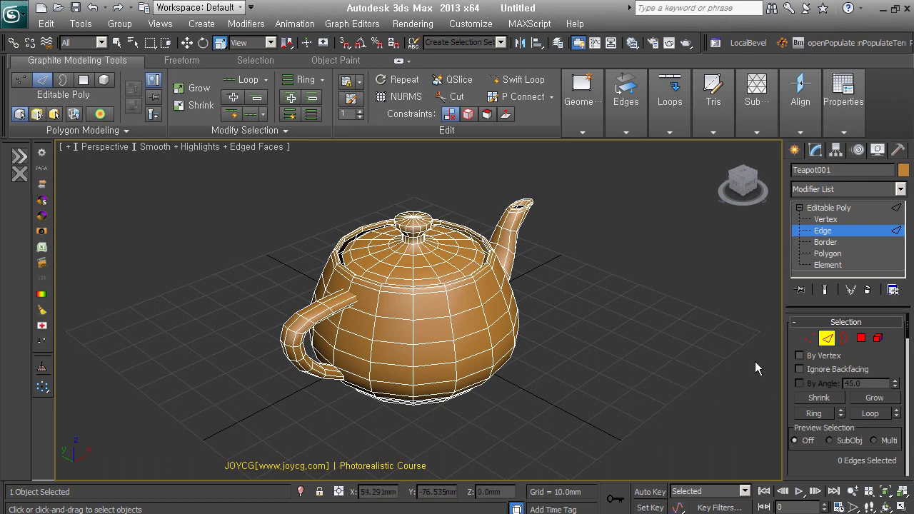
- At Polygon level, grow a single body polygon into a horizontal ring of 16 polygons
click(861, 338)
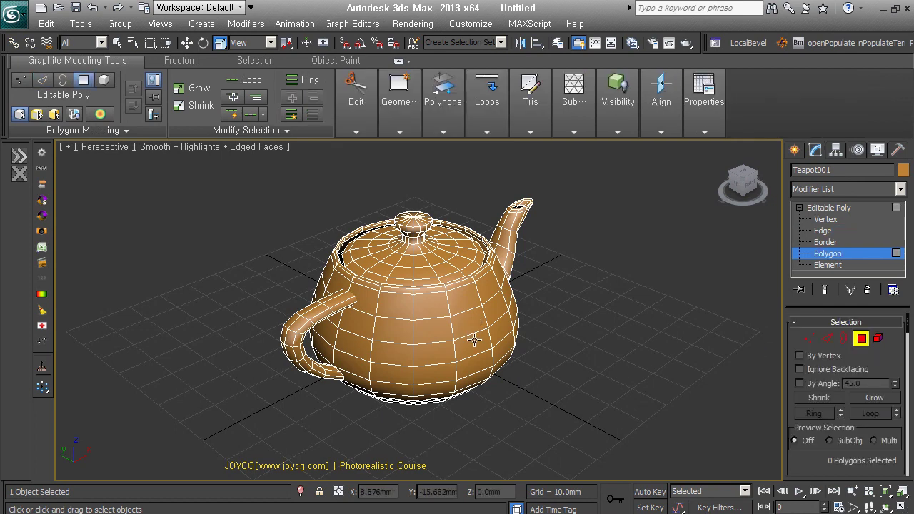
click(475, 342)
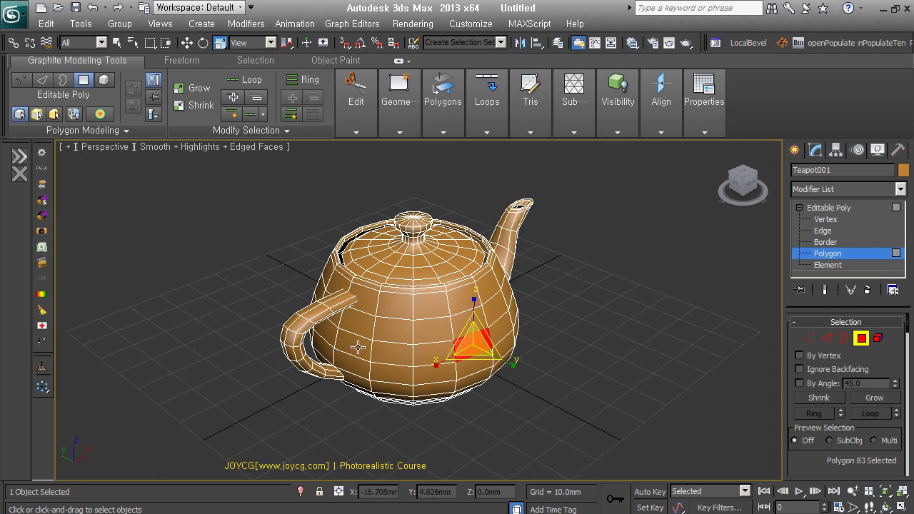
shift+click(402, 349)
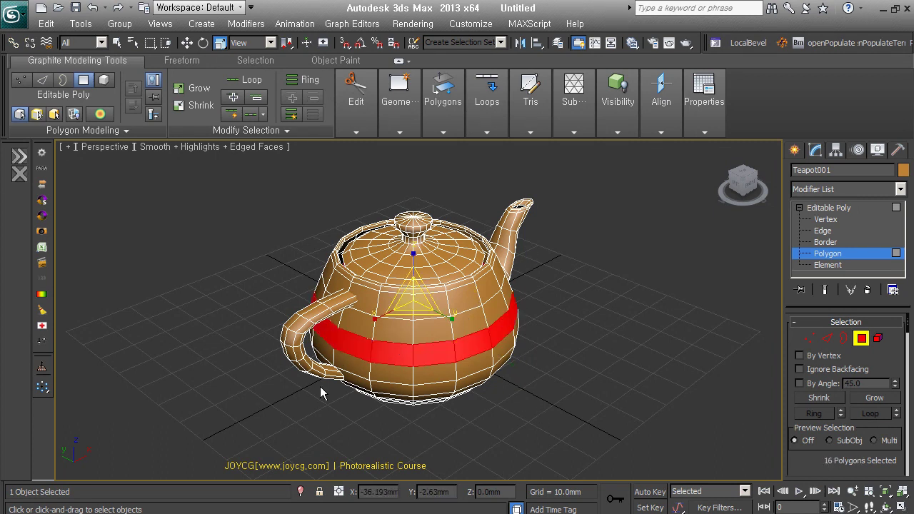
click(554, 393)
click(471, 339)
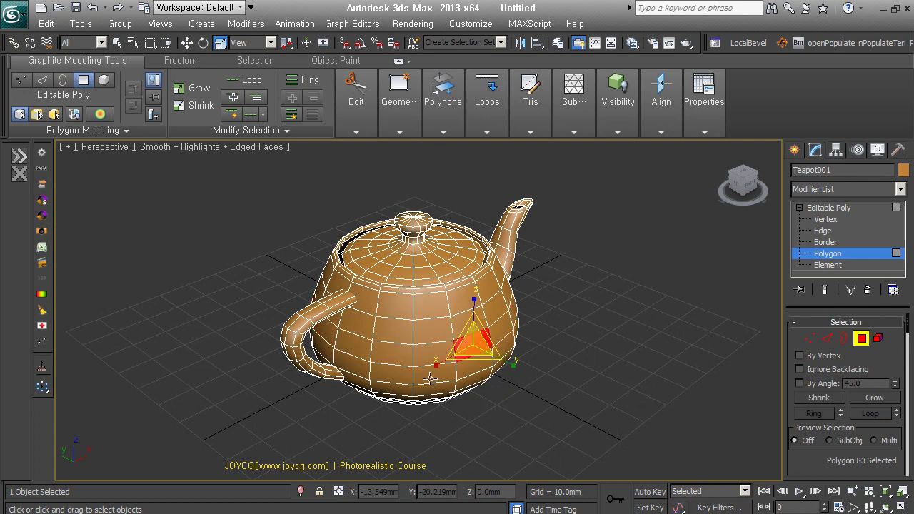
shift+click(353, 350)
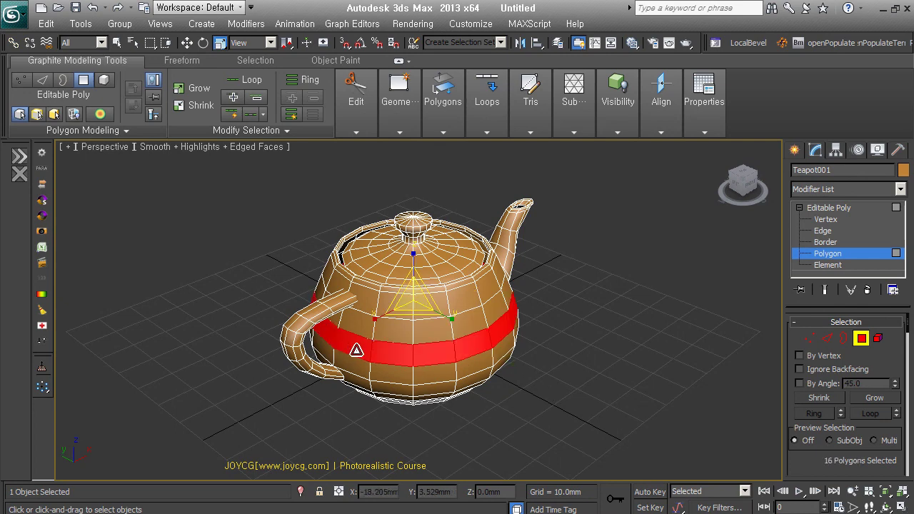
- Build combined vertical and horizontal polygon loop selections on the front, then clear them
click(467, 347)
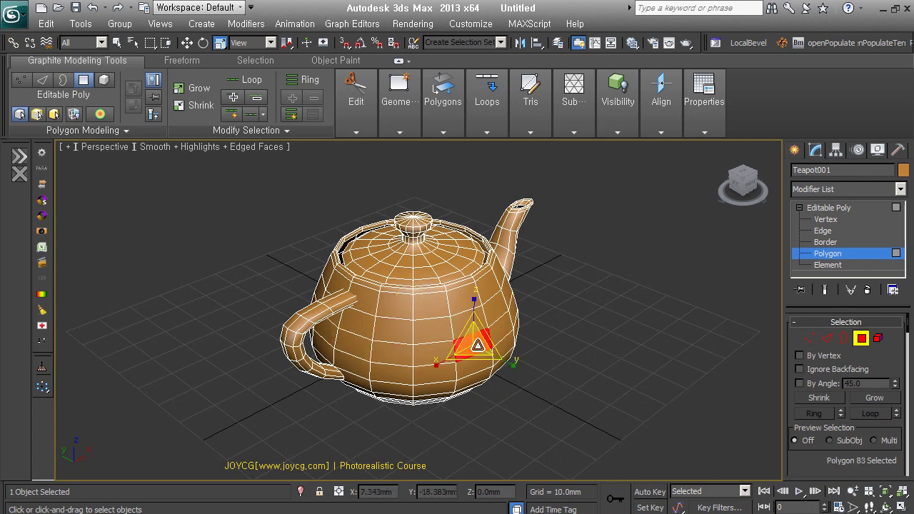
shift+click(465, 316)
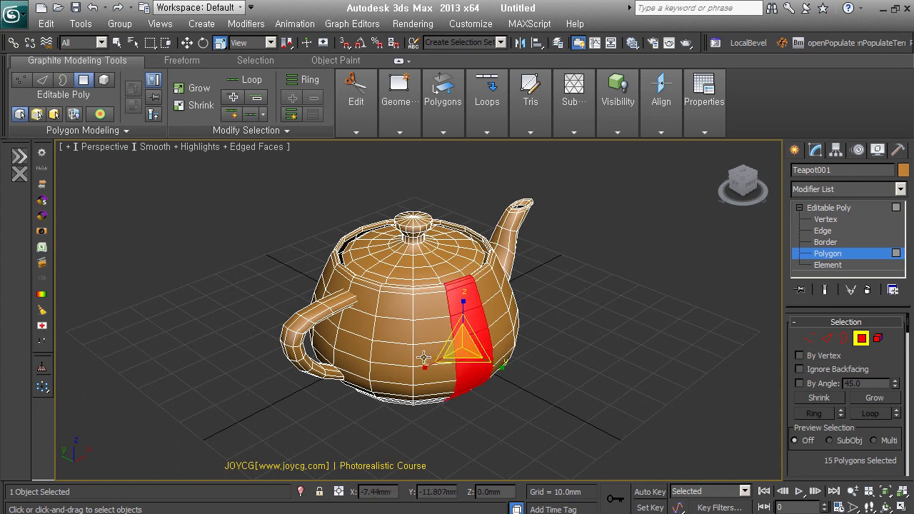
shift+click(402, 355)
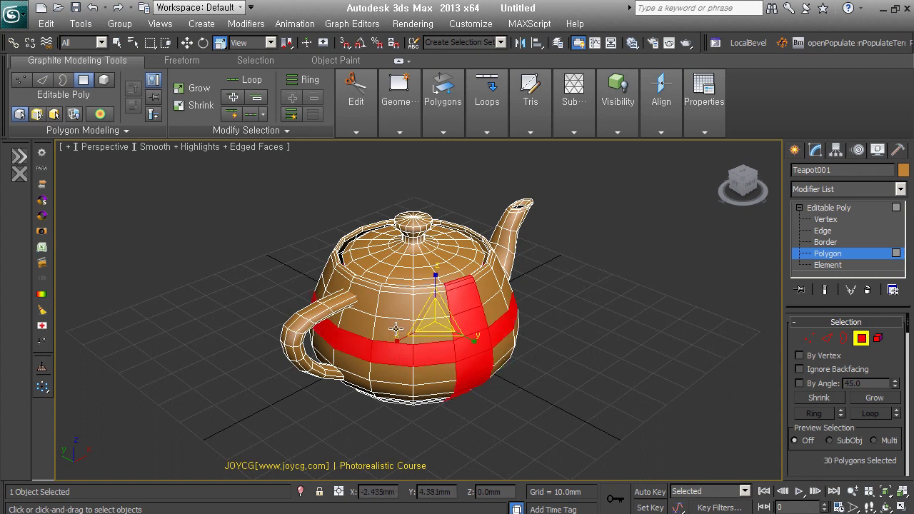
shift+click(395, 327)
shift+click(437, 307)
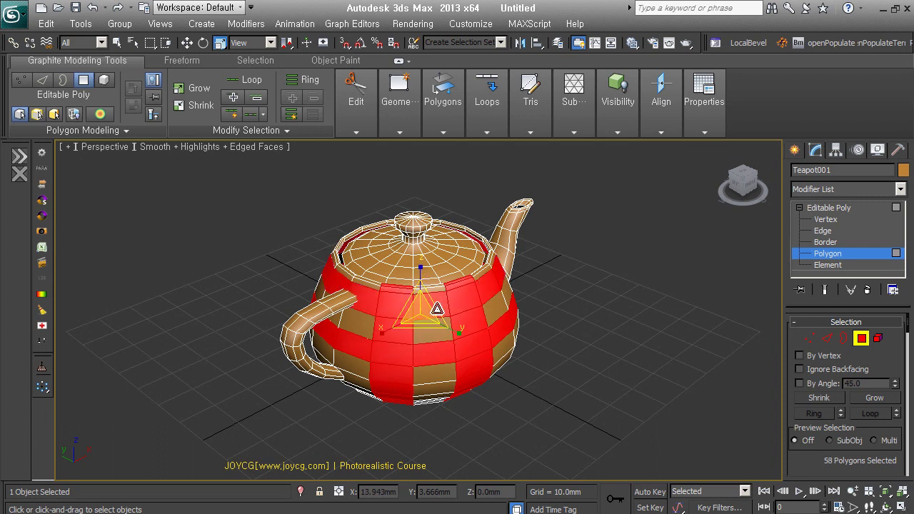
click(677, 429)
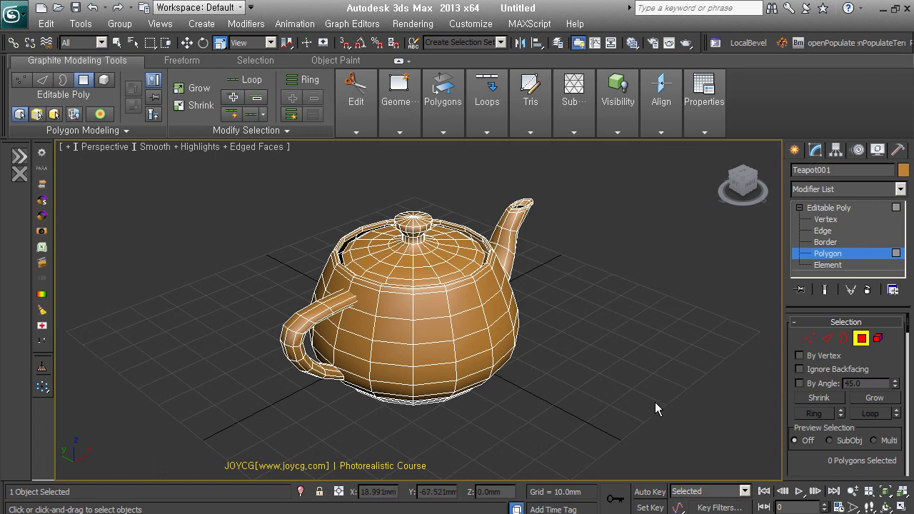
- At Edge level, select edges extending across the teapot's left side
click(830, 344)
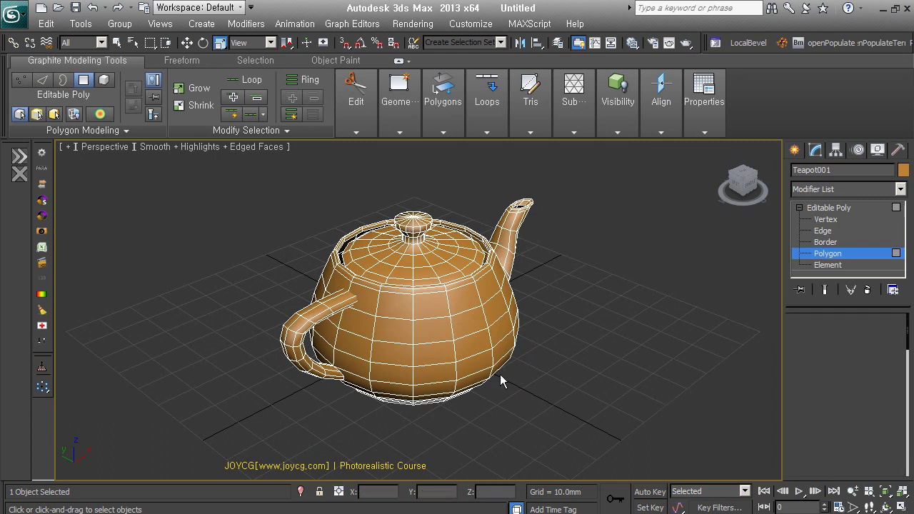
click(374, 329)
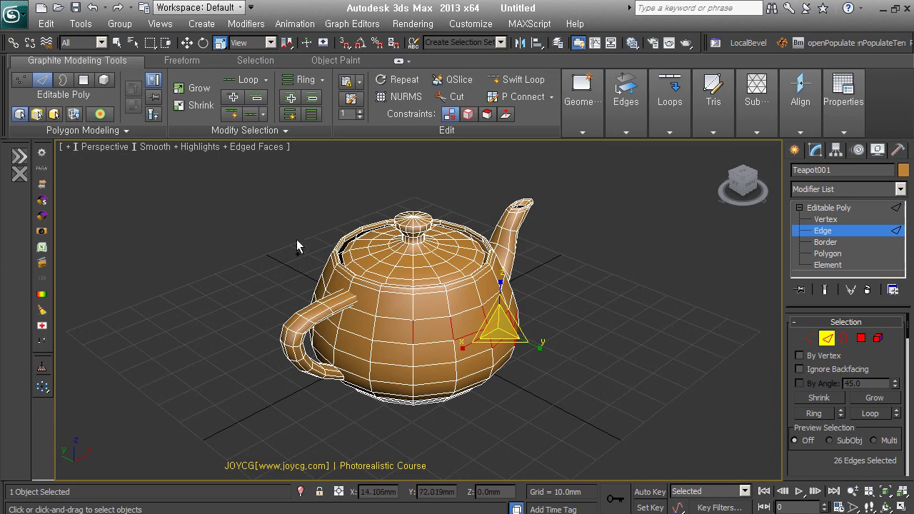
ctrl+click(332, 253)
scroll(343, 248, up, 5)
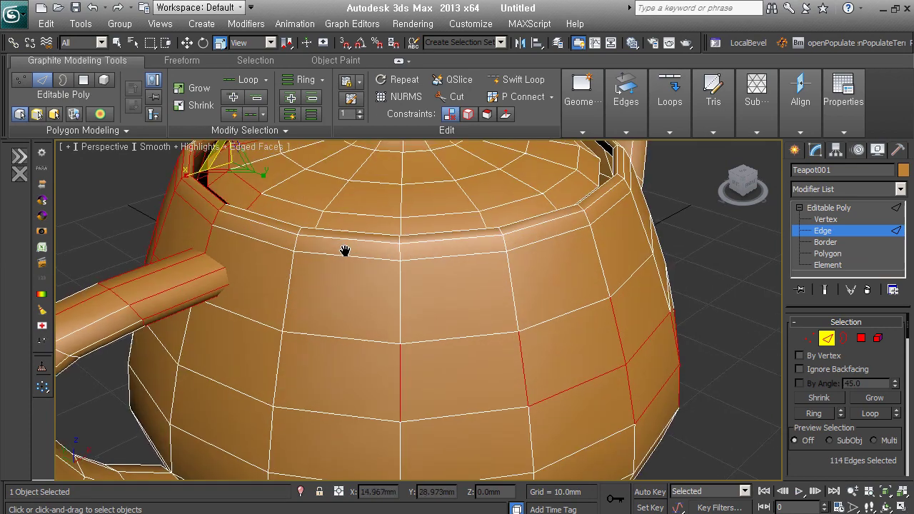
scroll(347, 250, down, 4)
alt+middle_drag(344, 247, 338, 250)
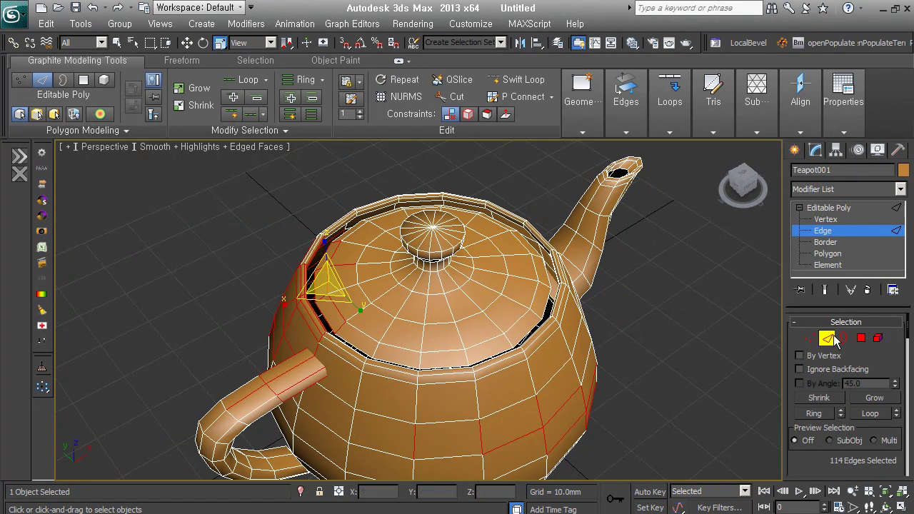
- At Border level, zoom out and region-select over the whole teapot
click(843, 337)
scroll(589, 345, down, 5)
middle_drag(590, 345, 567, 322)
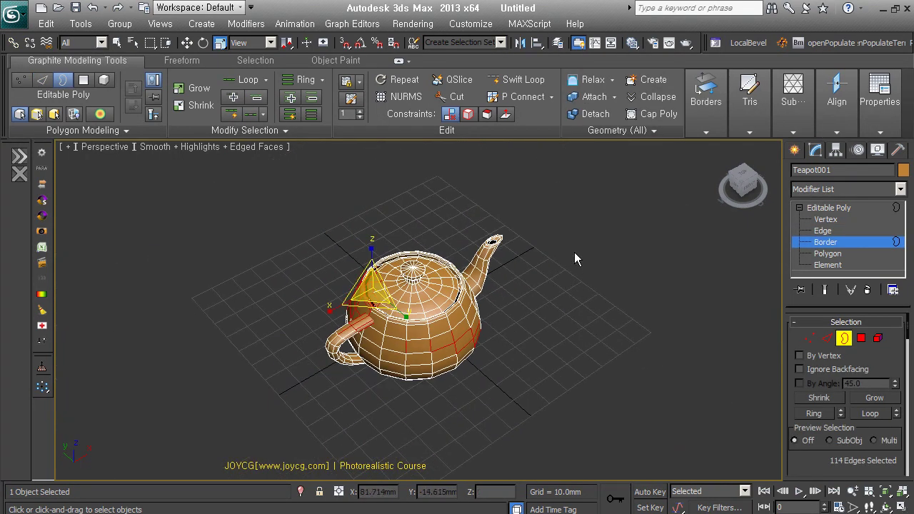
drag(584, 193, 270, 419)
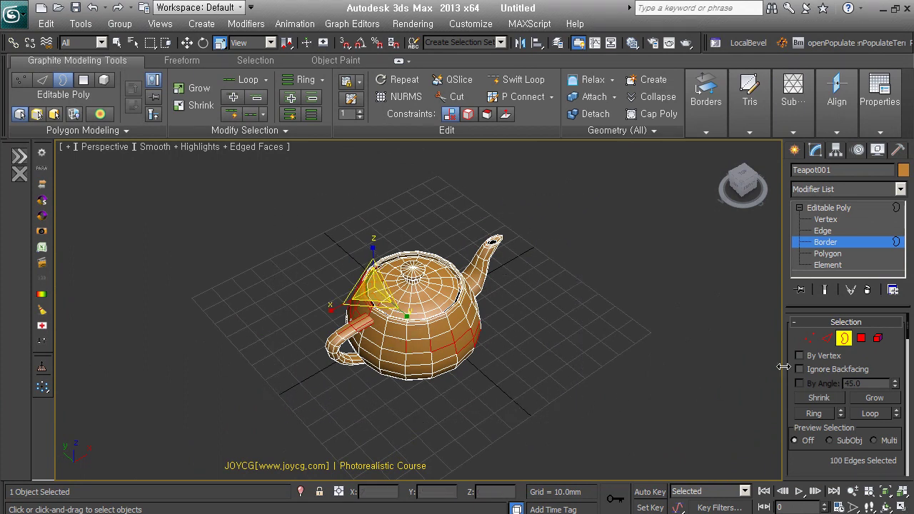
- Back at Edge level, clear the selection and select only edge 940 on the lid rim
click(827, 339)
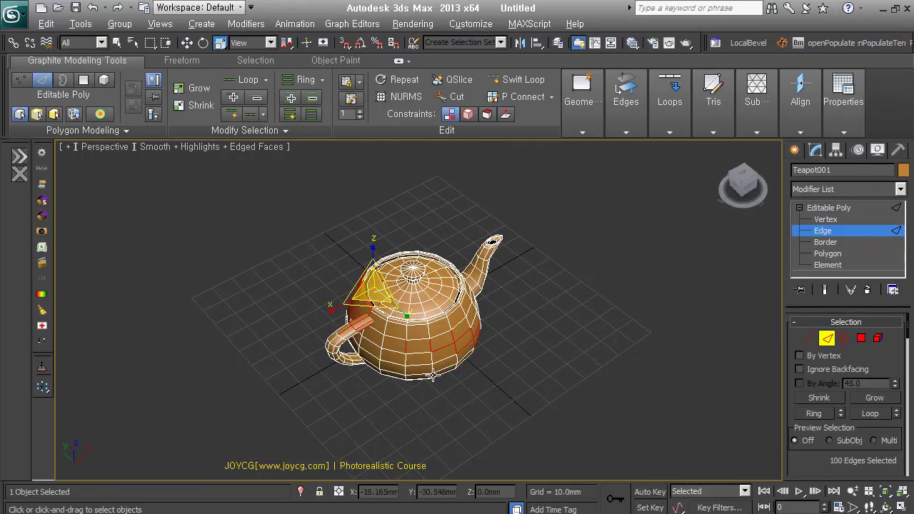
mouse_move(434, 376)
alt+middle_down()
mouse_move(510, 357)
mouse_move(441, 374)
mouse_move(371, 332)
alt+middle_up()
scroll(371, 332, up, 3)
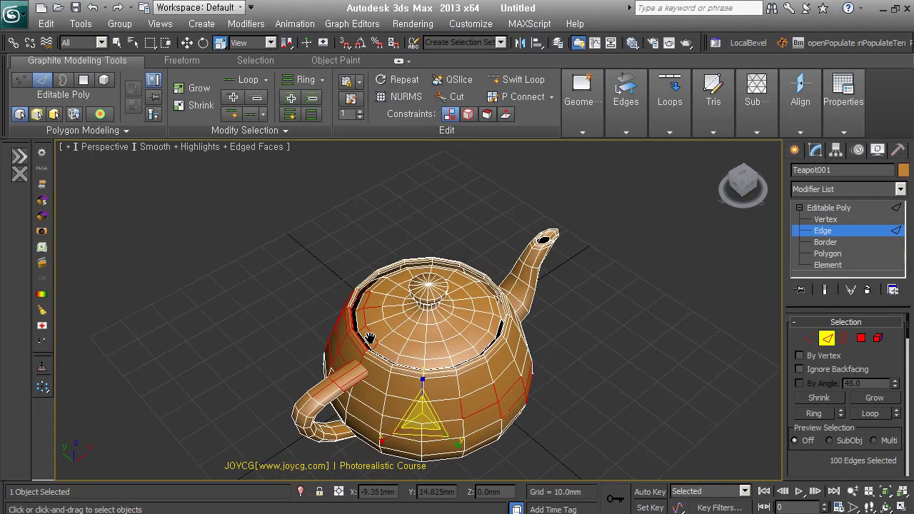
scroll(369, 325, up, 3)
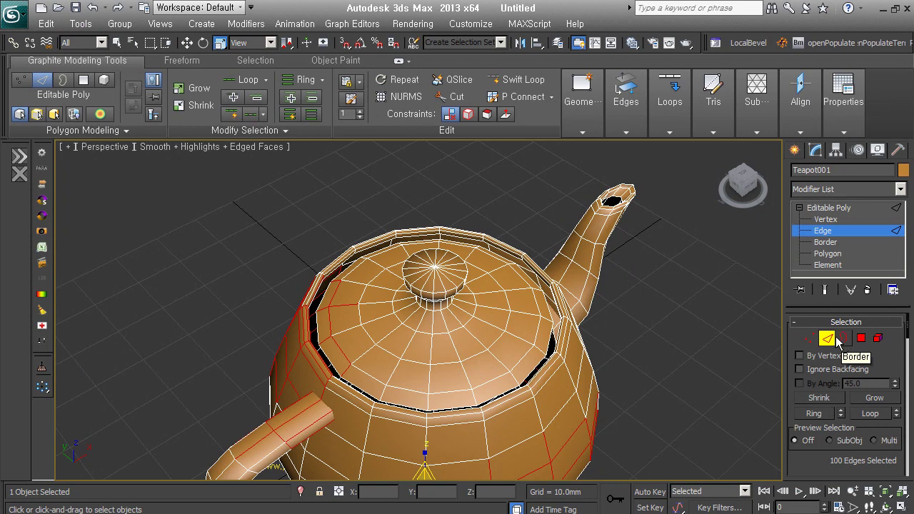
click(502, 378)
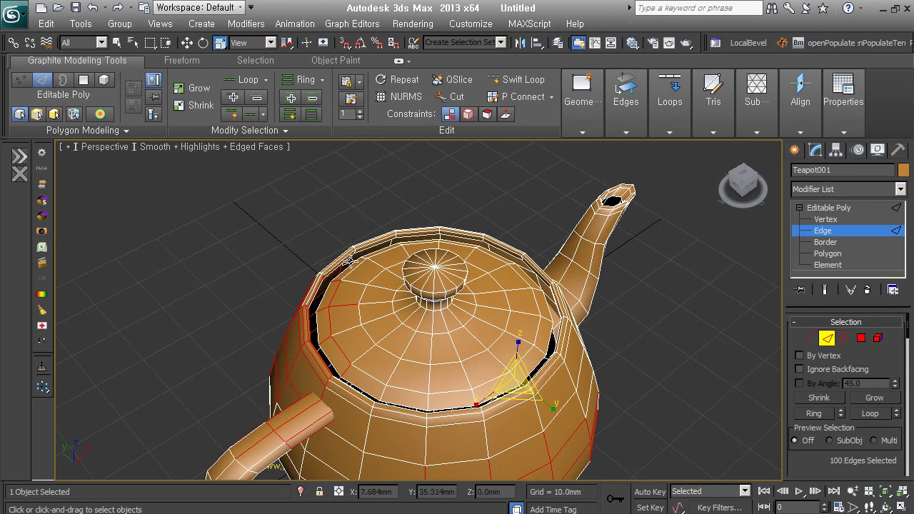
click(313, 326)
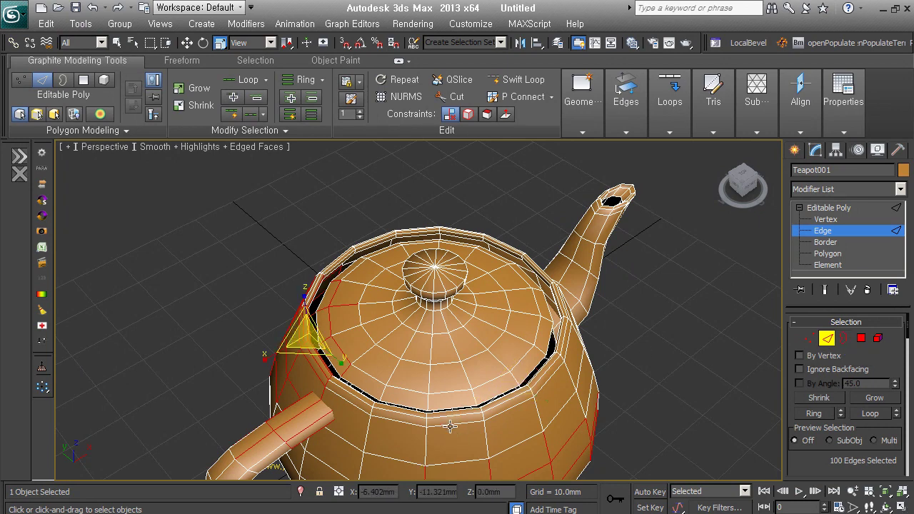
scroll(454, 441, down, 3)
scroll(475, 408, down, 2)
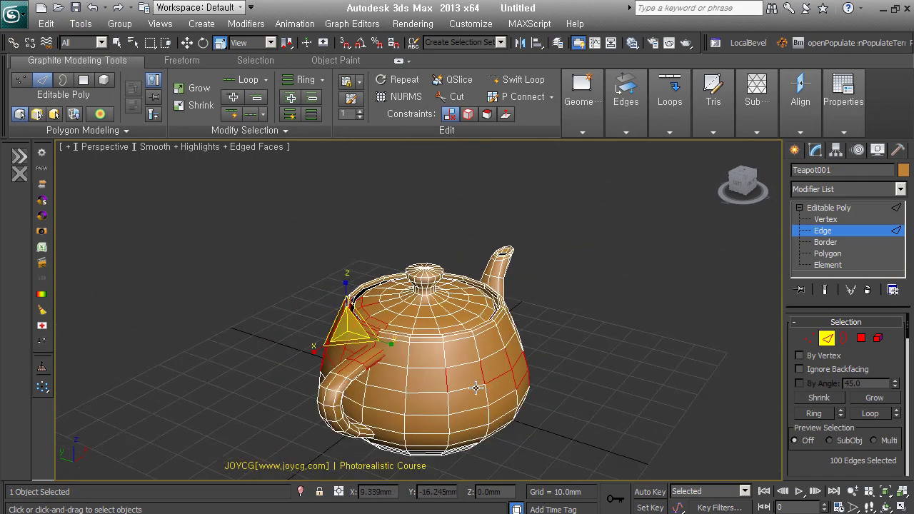
click(538, 295)
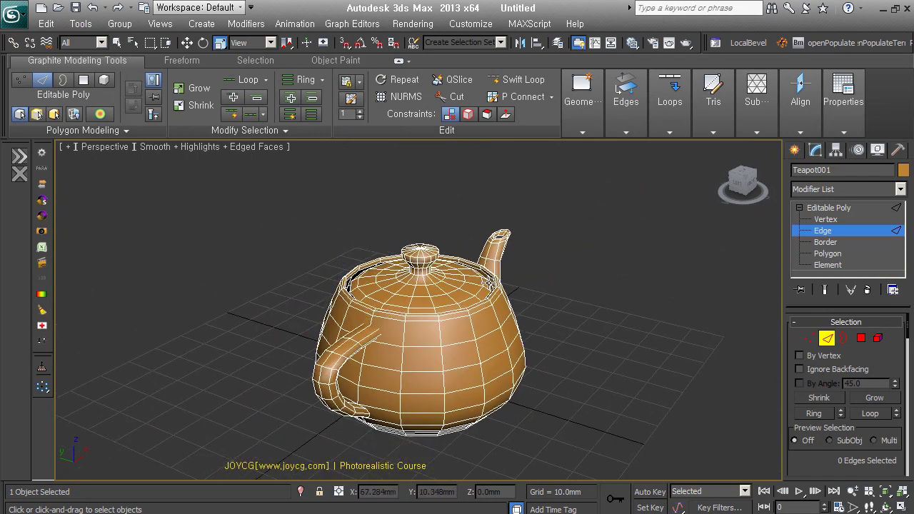
click(491, 282)
alt+middle_drag(547, 322, 648, 318)
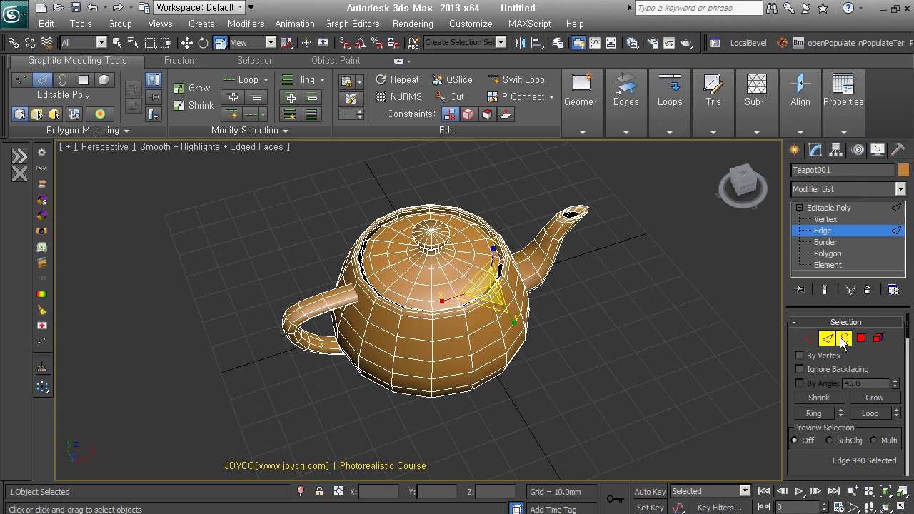
- At Border level, select the 16-edge border around the lid opening
click(843, 339)
click(494, 284)
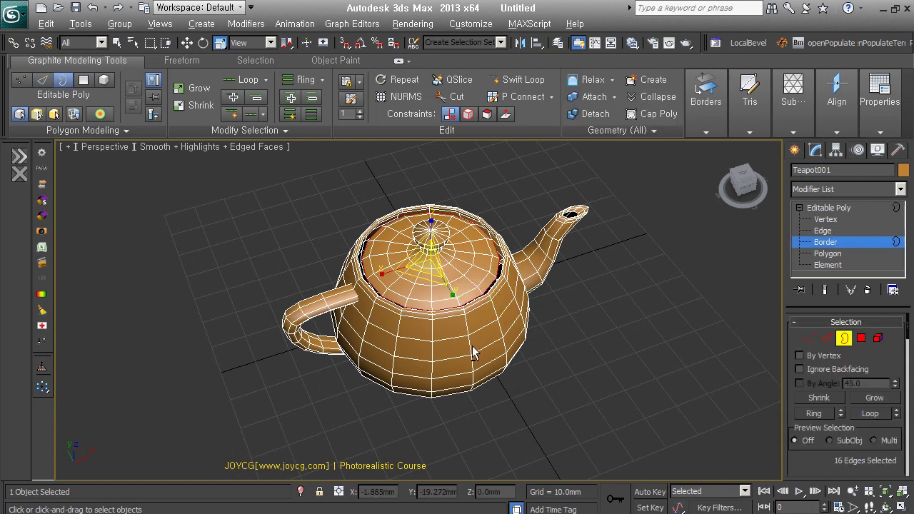
alt+middle_drag(473, 350, 505, 330)
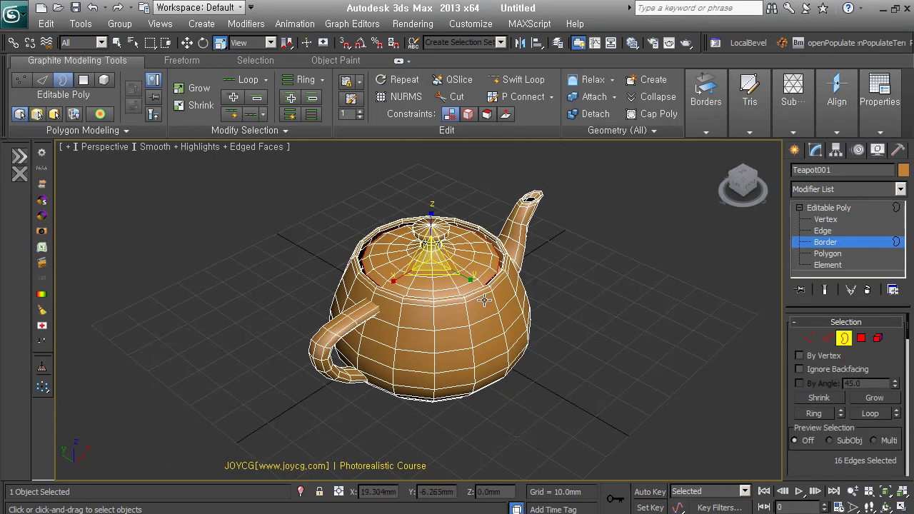
scroll(505, 336, up, 2)
scroll(514, 329, up, 1)
scroll(546, 318, up, 1)
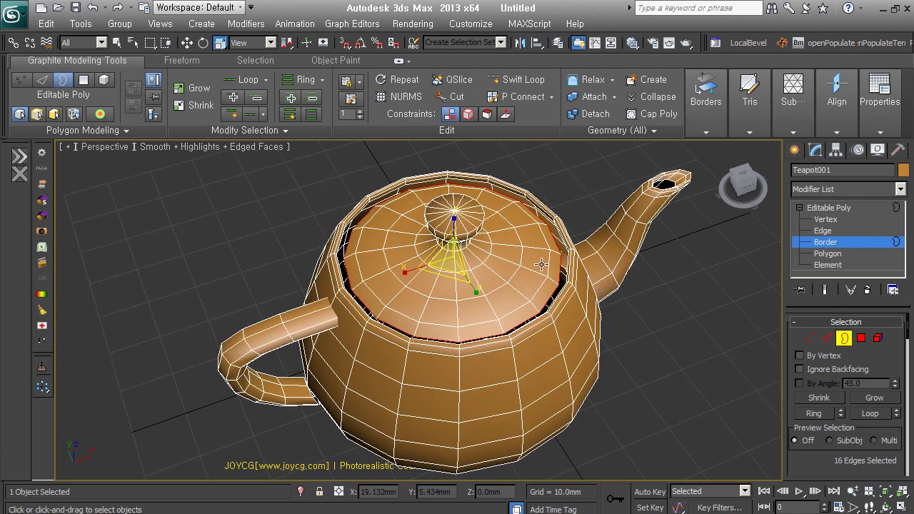
- Back at Edge level, select all 1024 edges with Ctrl+A, then deselect them
click(826, 340)
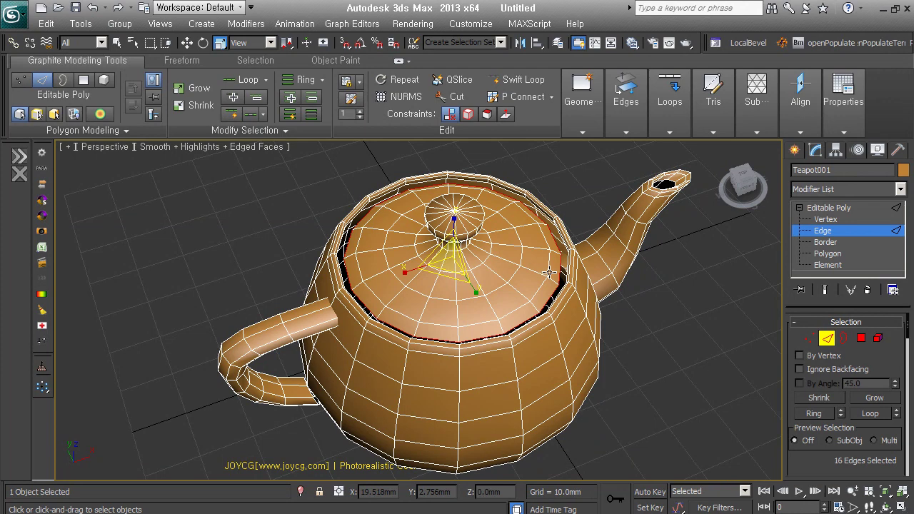
key(ctrl+a)
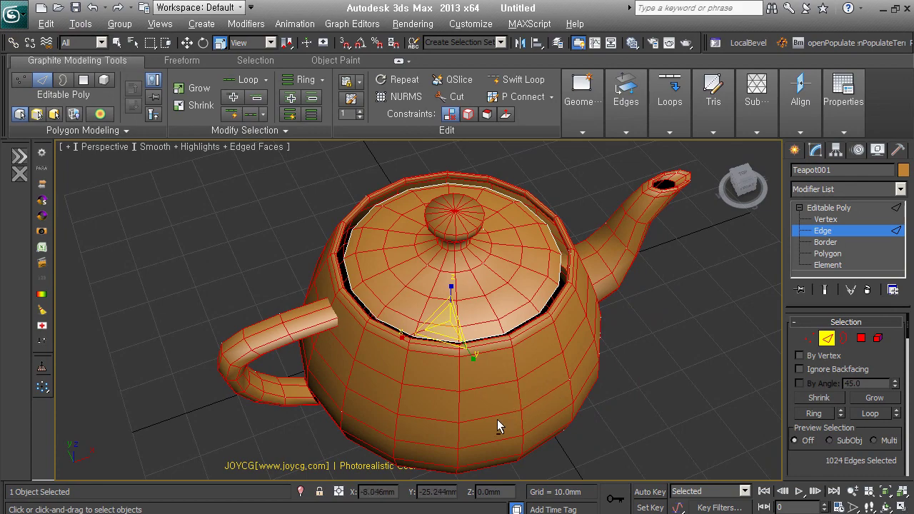
alt+middle_drag(497, 419, 524, 398)
click(650, 420)
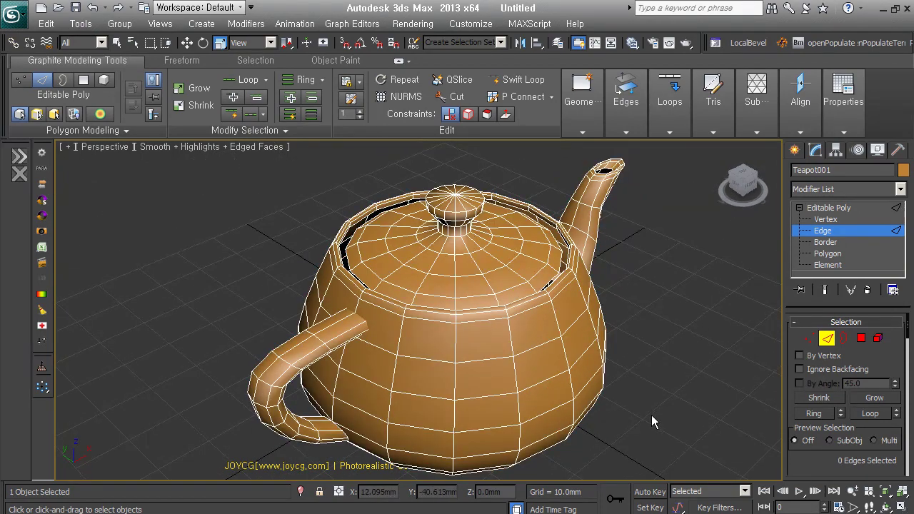
- Double-click a body edge to select its whole vertical edge loop
click(489, 399)
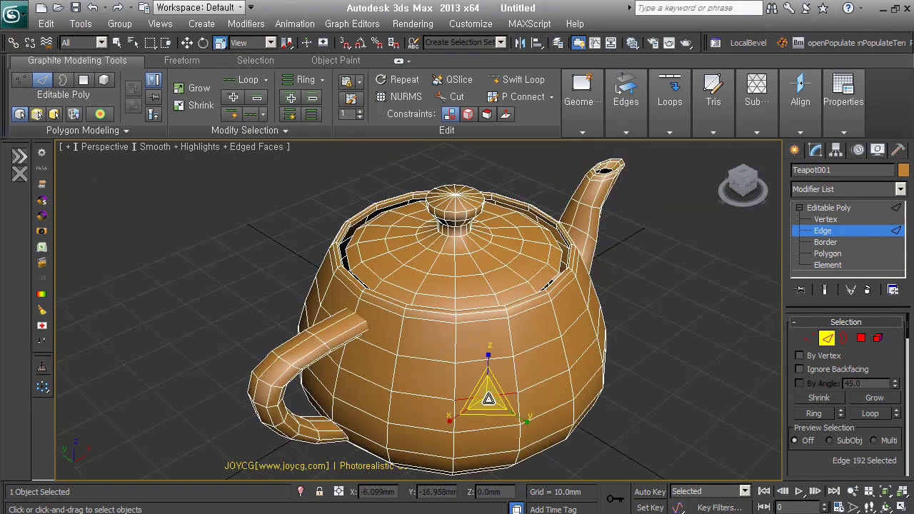
click(454, 424)
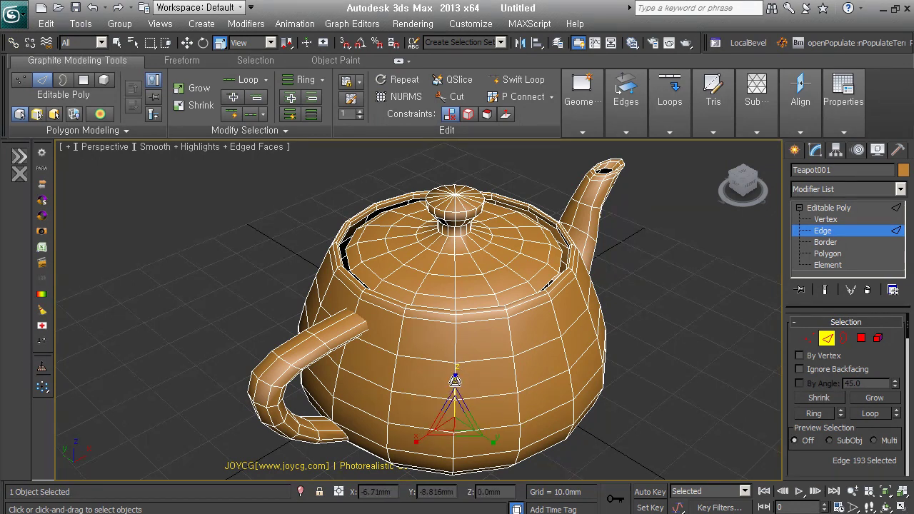
double_click(453, 379)
mouse_move(592, 427)
alt+middle_down()
mouse_move(573, 416)
mouse_move(534, 330)
mouse_move(443, 344)
alt+middle_up()
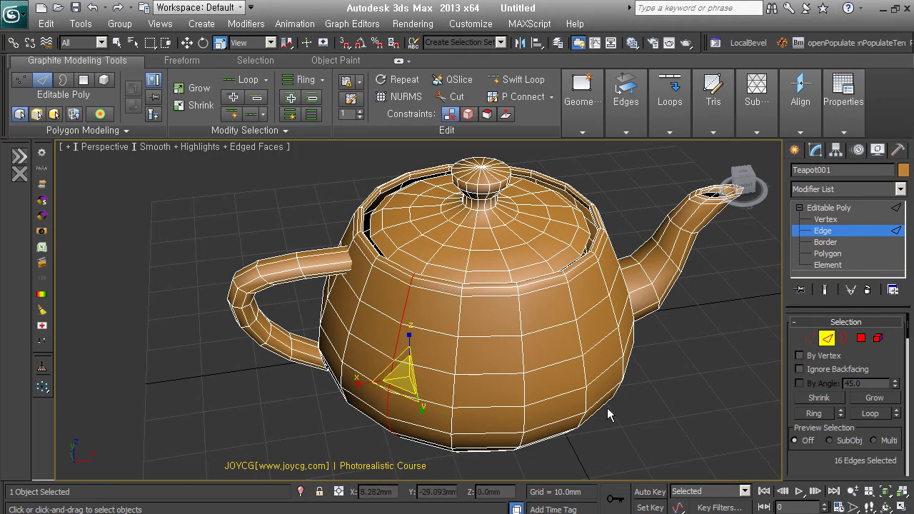
mouse_move(610, 401)
alt+middle_down()
mouse_move(673, 280)
mouse_move(592, 321)
mouse_move(560, 253)
mouse_move(536, 259)
mouse_move(498, 341)
mouse_move(478, 249)
mouse_move(484, 330)
alt+middle_up()
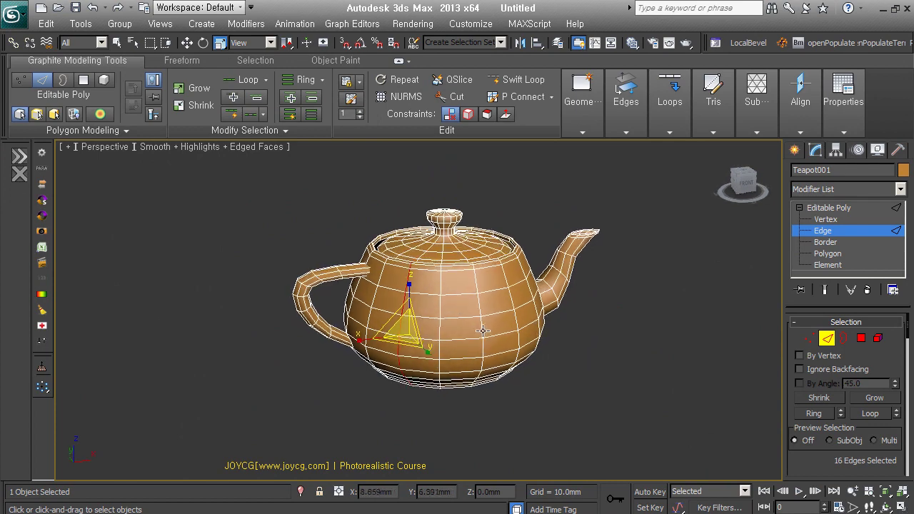
- Extend the loop into a 241-edge ring, undo and redo it, then clear the selection
click(816, 414)
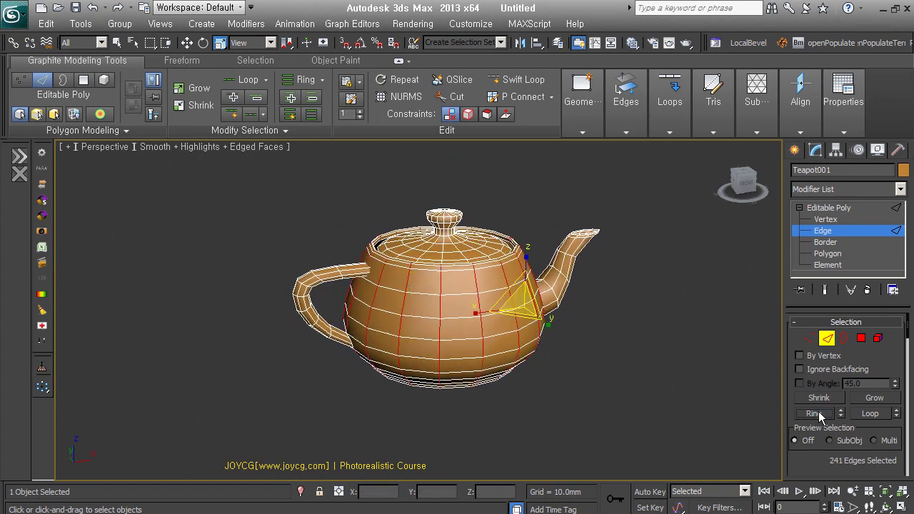
key(ctrl+z)
mouse_move(639, 376)
alt+middle_down()
mouse_move(593, 347)
mouse_move(581, 322)
alt+middle_up()
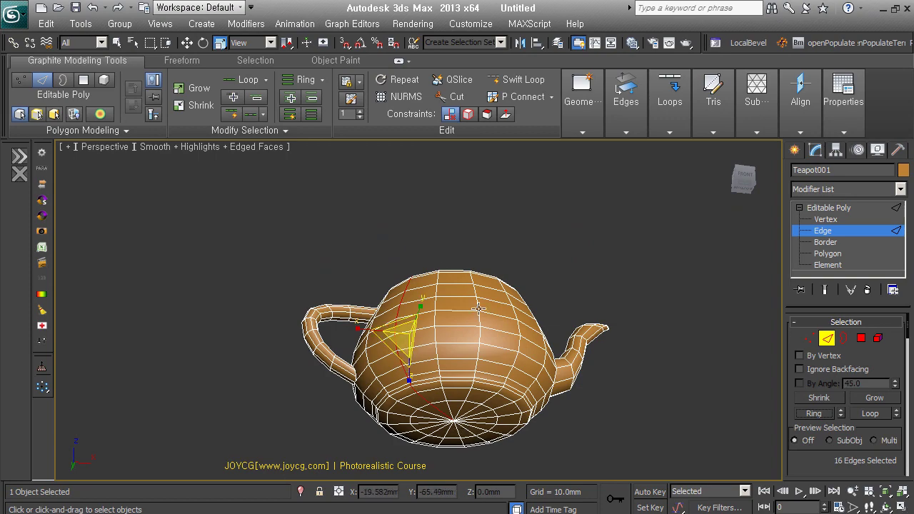
alt+middle_drag(479, 309, 550, 407)
click(815, 414)
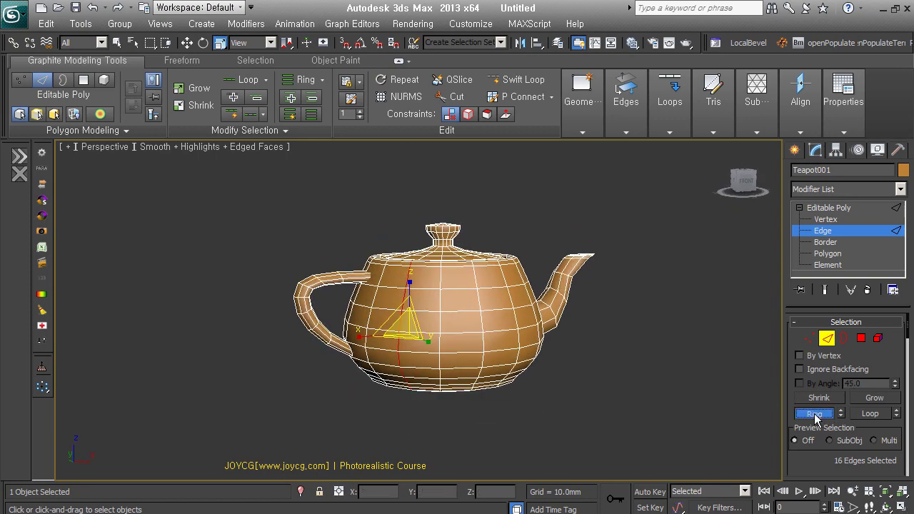
mouse_move(639, 350)
alt+middle_down()
mouse_move(544, 362)
mouse_move(402, 355)
mouse_move(596, 361)
alt+middle_up()
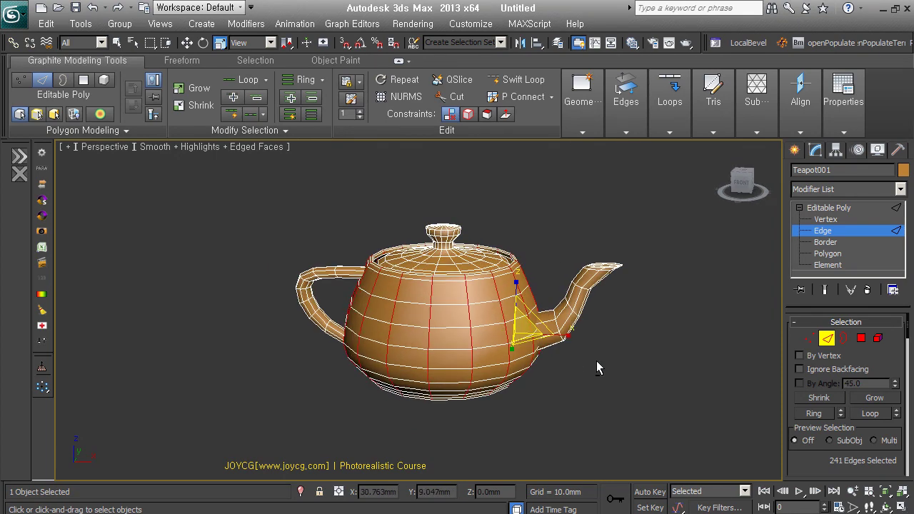
click(568, 420)
- Select single body edges and a full horizontal loop on the teapot, then clear them
click(434, 327)
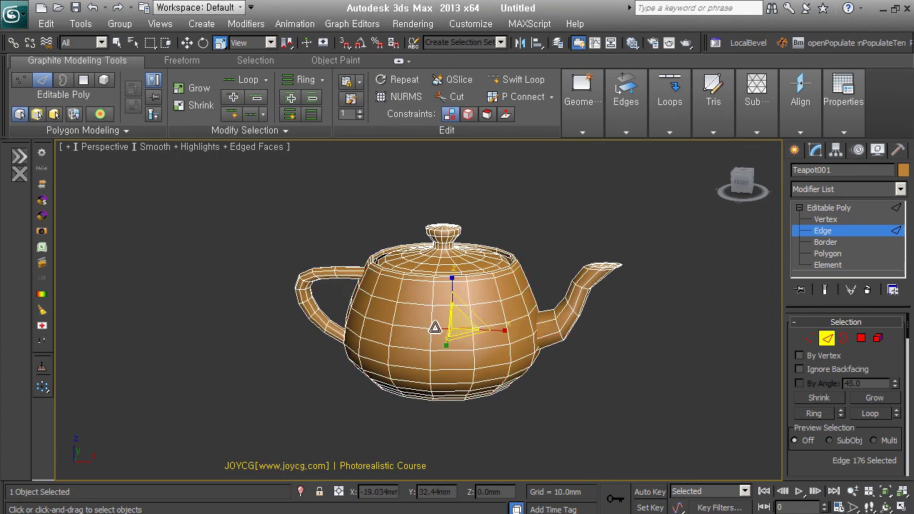
shift+click(417, 326)
click(449, 327)
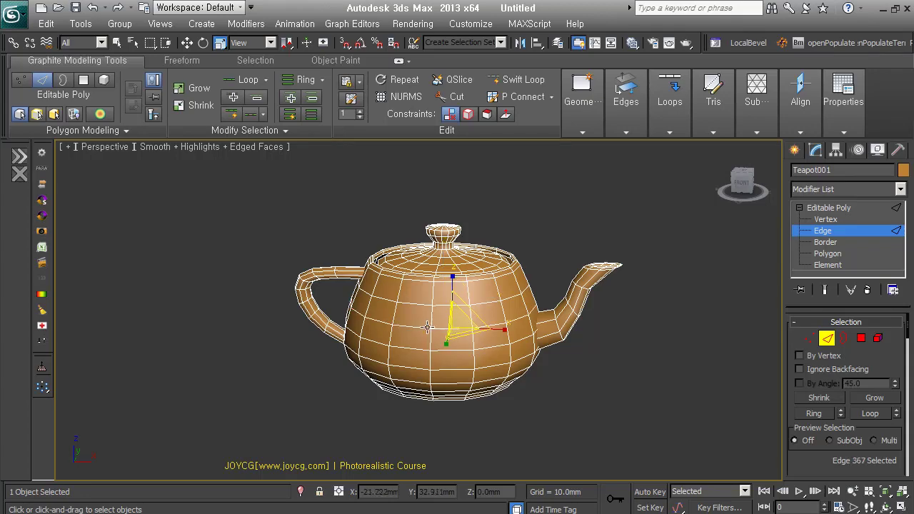
click(416, 328)
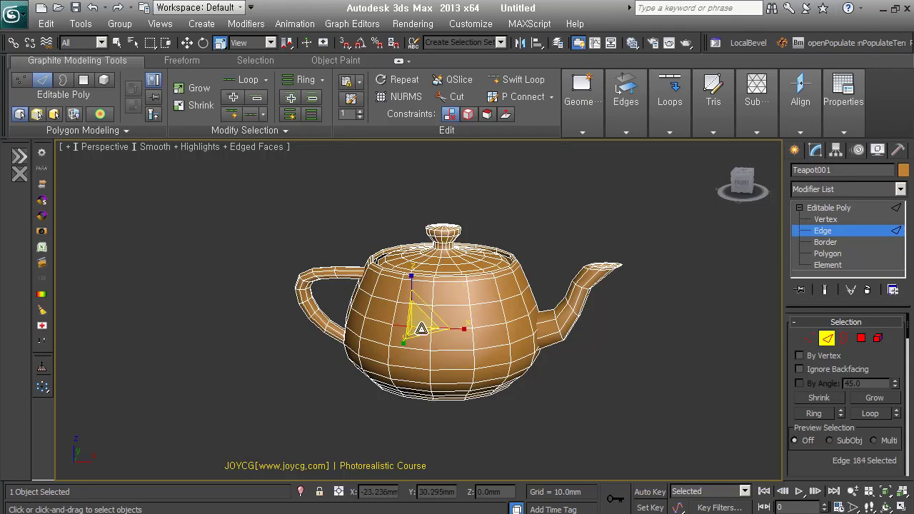
double_click(461, 327)
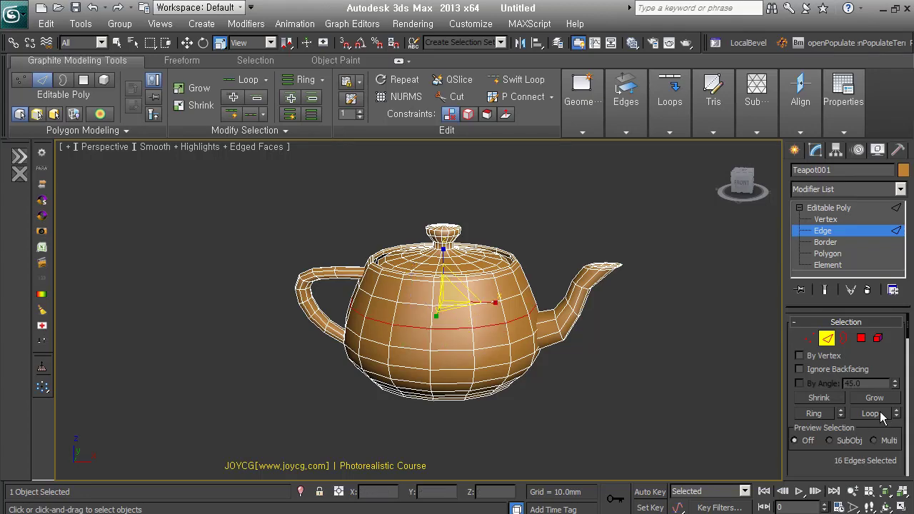
alt+middle_drag(714, 414, 659, 414)
click(577, 378)
- Select the body's horizontal edge loop again, then deselect it twice over
click(484, 334)
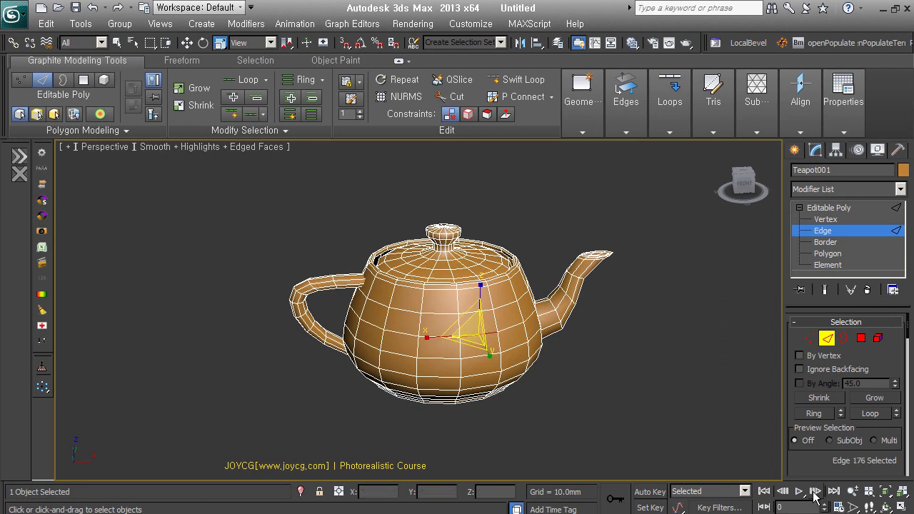
click(881, 415)
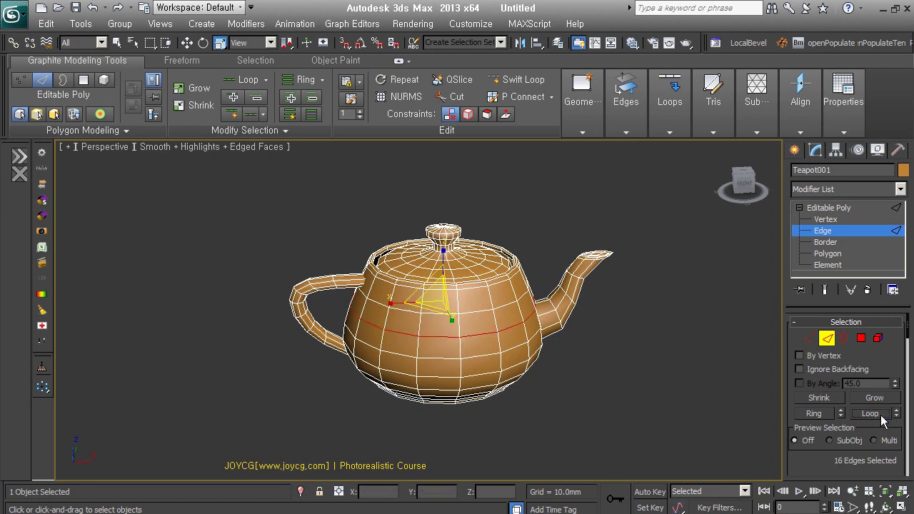
click(642, 398)
double_click(478, 334)
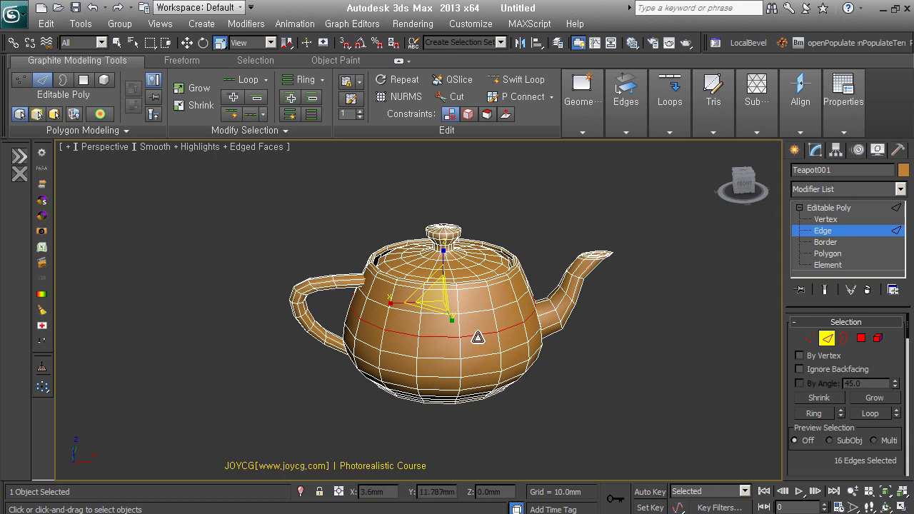
click(618, 430)
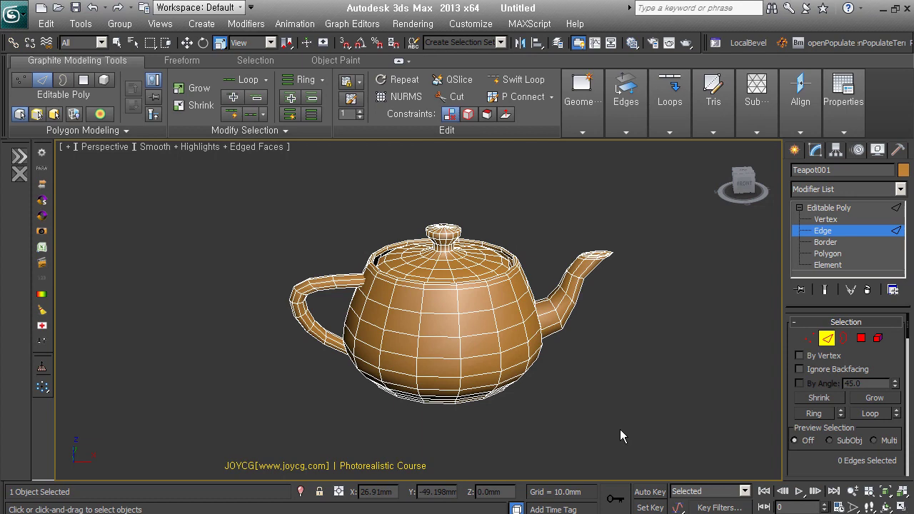
- Pick one horizontal loop and extend it to every horizontal loop, 256 edges
double_click(473, 336)
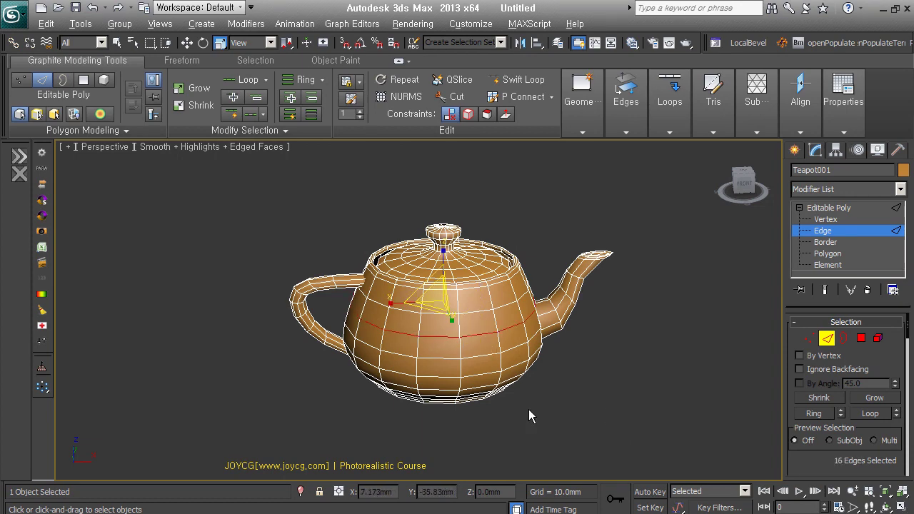
alt+middle_drag(529, 409, 515, 393)
key(alt+r)
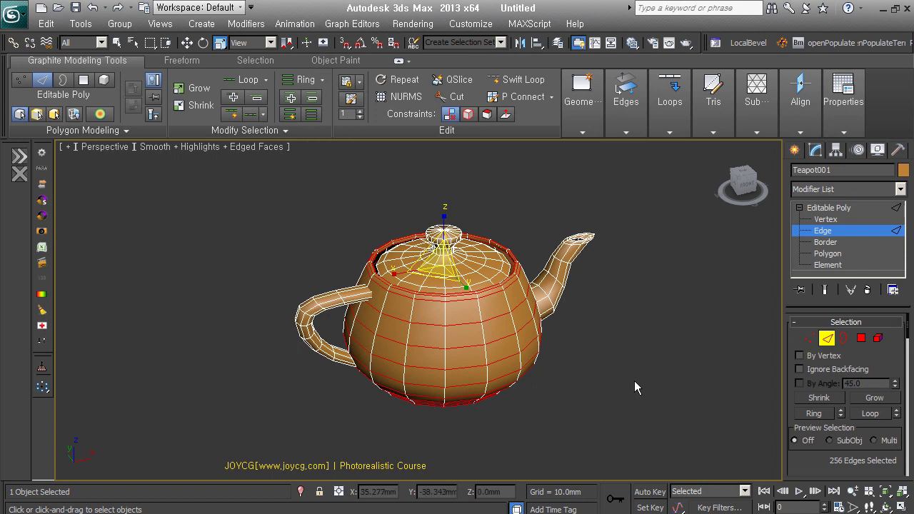
- Delete the teapot and draw a Plane primitive across the viewport
click(579, 424)
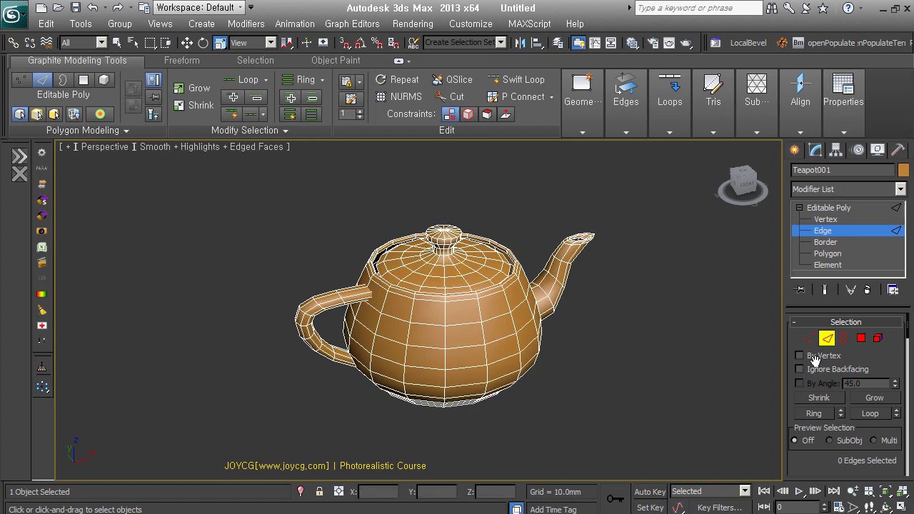
key(Delete)
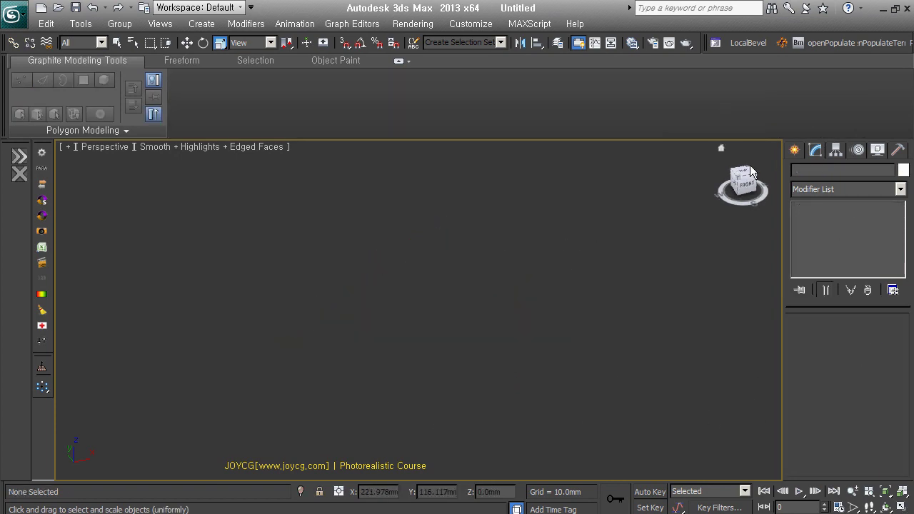
click(794, 152)
click(875, 301)
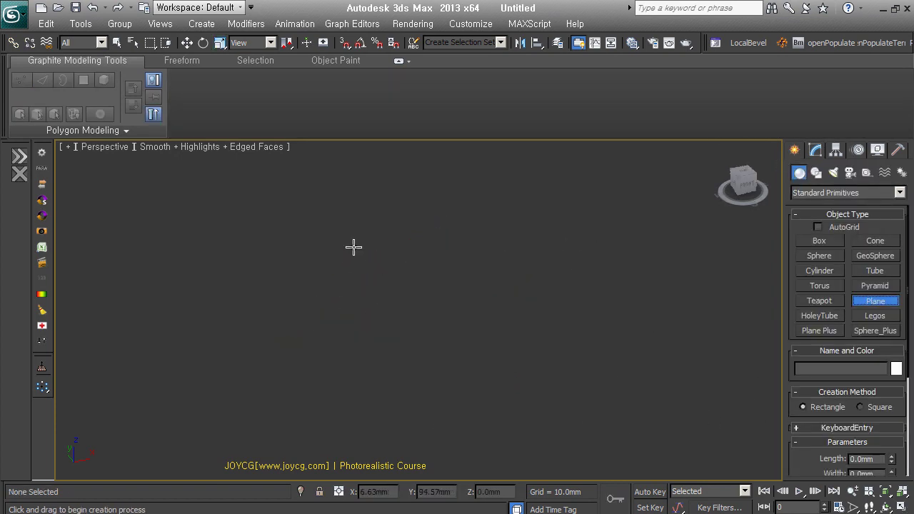
mouse_move(473, 208)
mouse_down()
mouse_move(302, 427)
mouse_move(295, 423)
mouse_up()
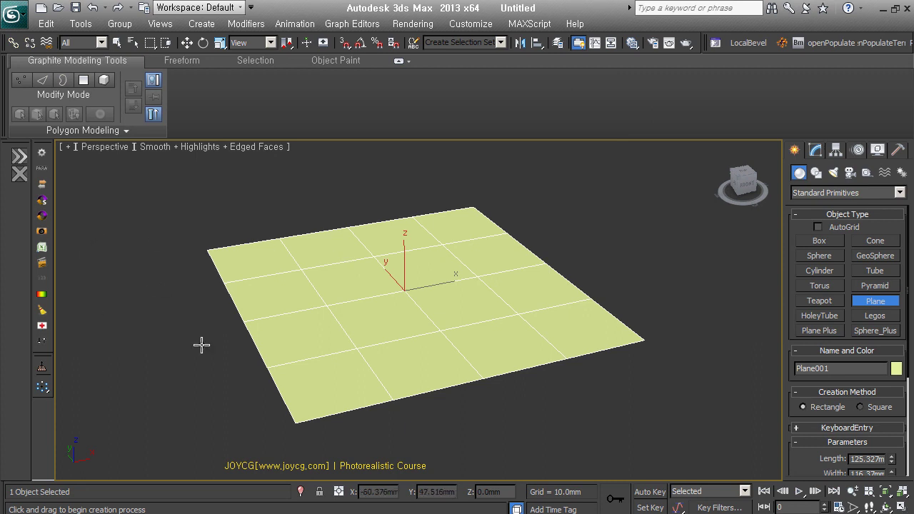
- Set the plane's Length Segs and Width Segs to 10 each
scroll(364, 369, up, 2)
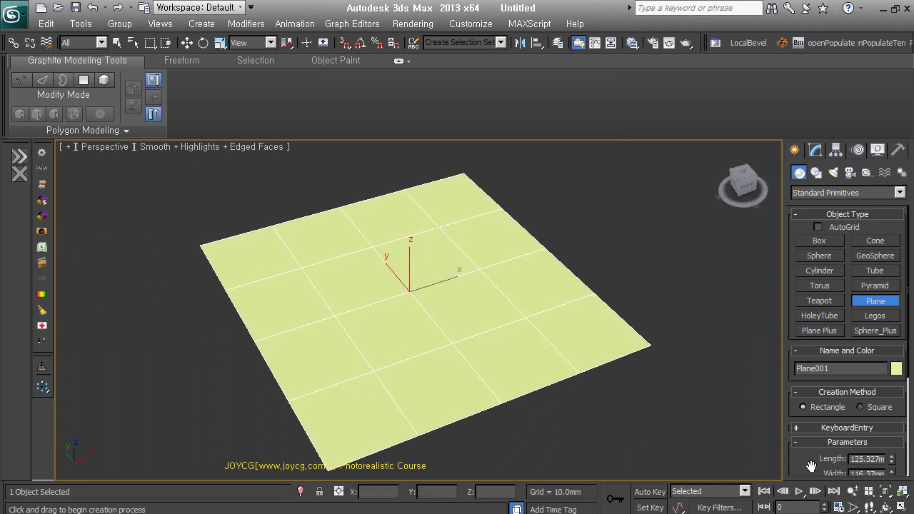
drag(811, 466, 811, 317)
click(866, 349)
text(10)
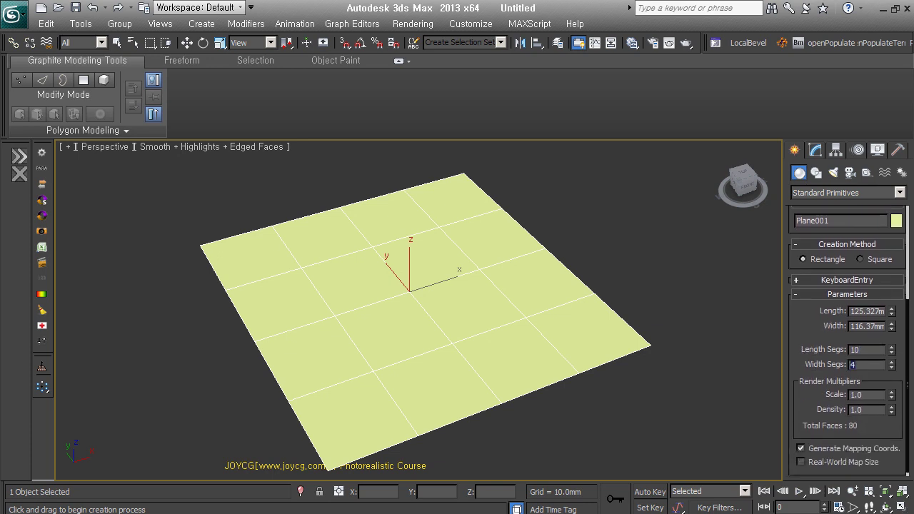
key(Tab)
text(10)
key(Return)
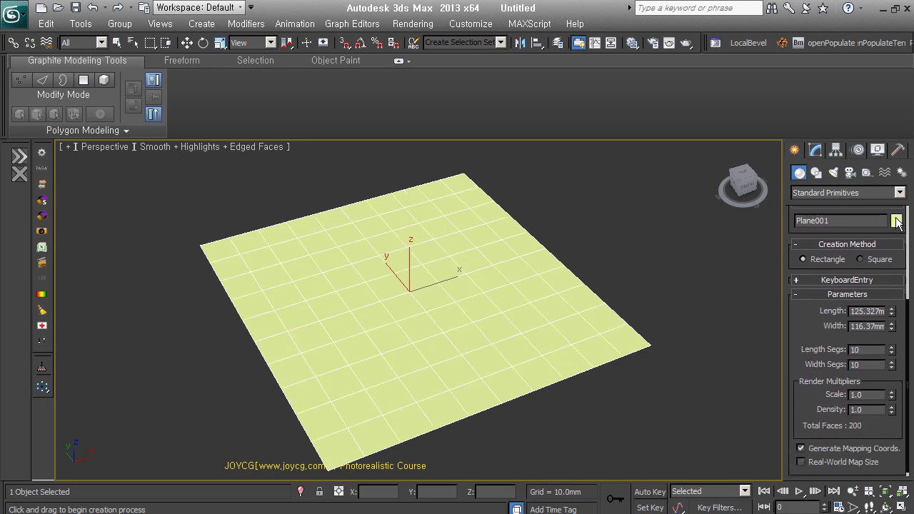
- Make the plane grey, convert it to Editable Poly, and enter Edge level
click(897, 221)
click(513, 311)
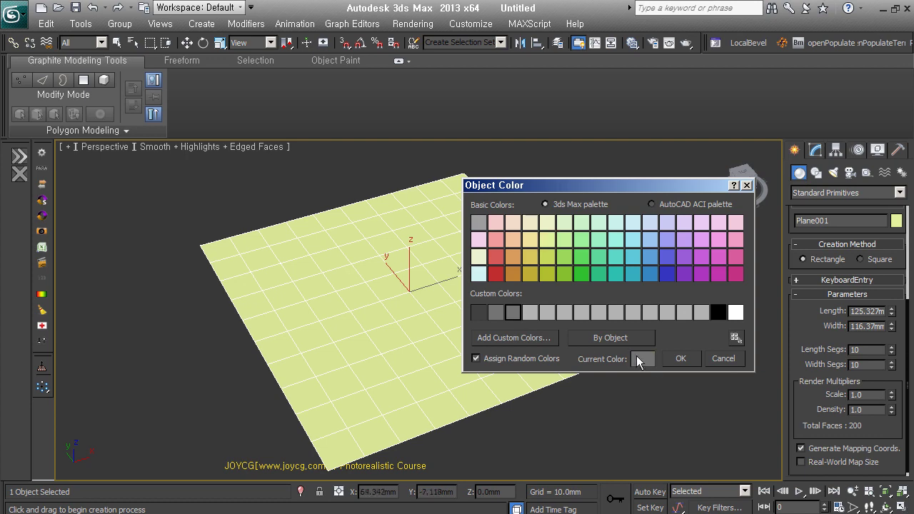
click(680, 359)
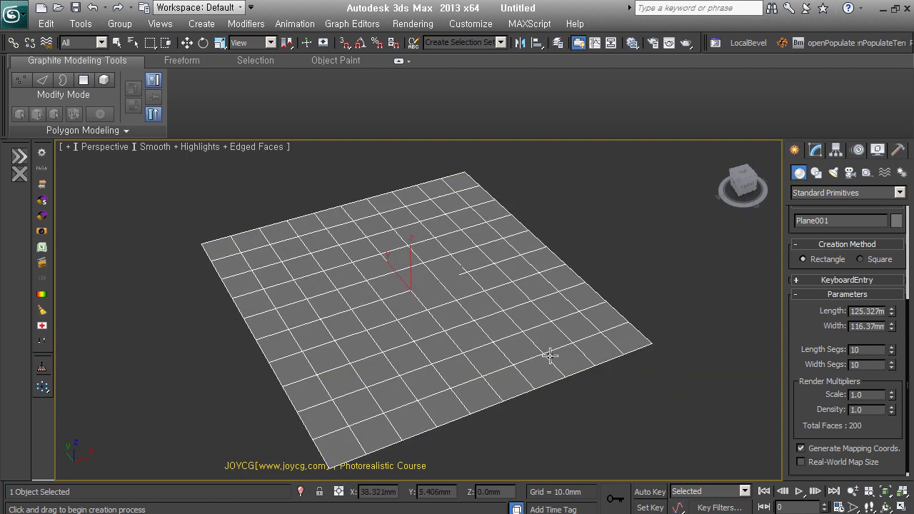
key(r)
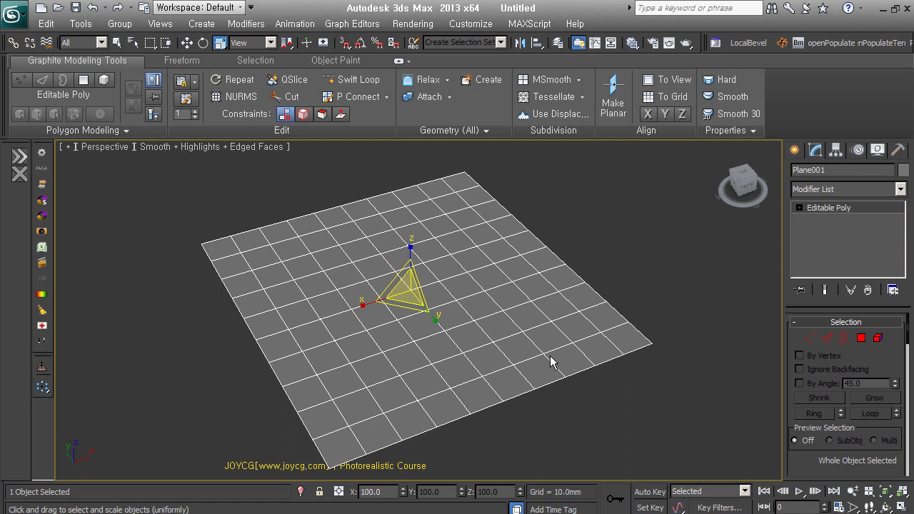
click(827, 338)
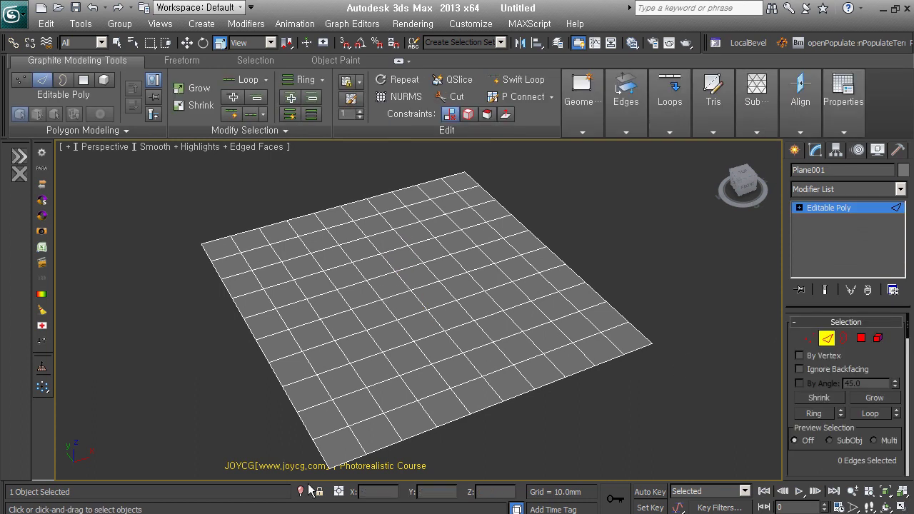
- Select edge 34 near the plane's lower-left corner and expand the Modify Selection options
click(340, 410)
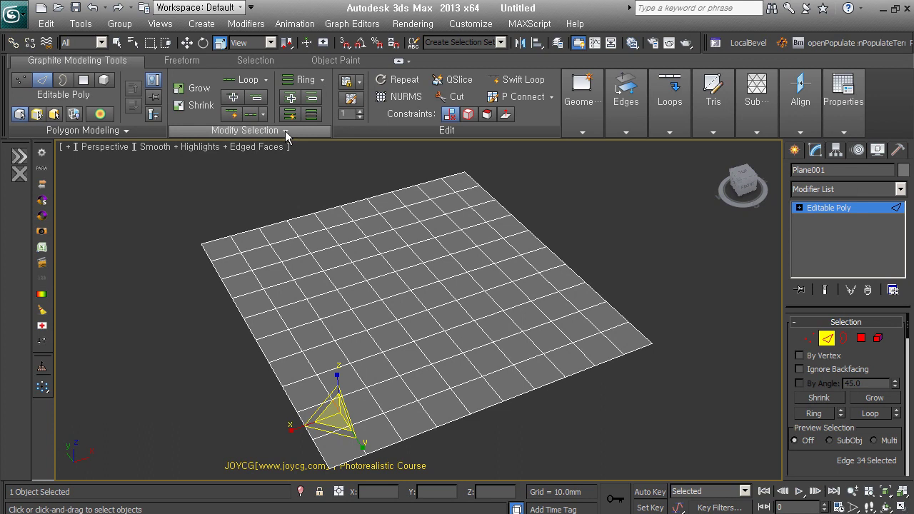
click(285, 131)
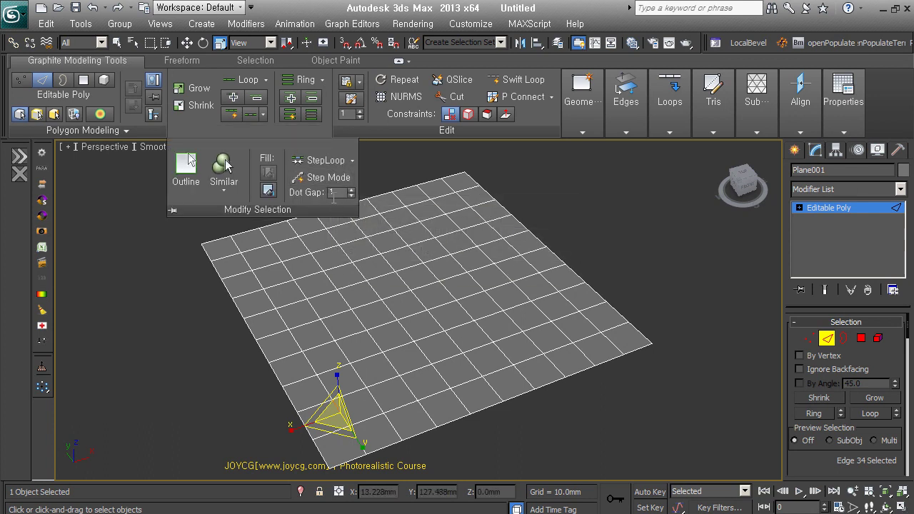
- Pin the slide-out and use Dot Ring and Dot Loop, adding the left border edges
click(173, 211)
click(314, 114)
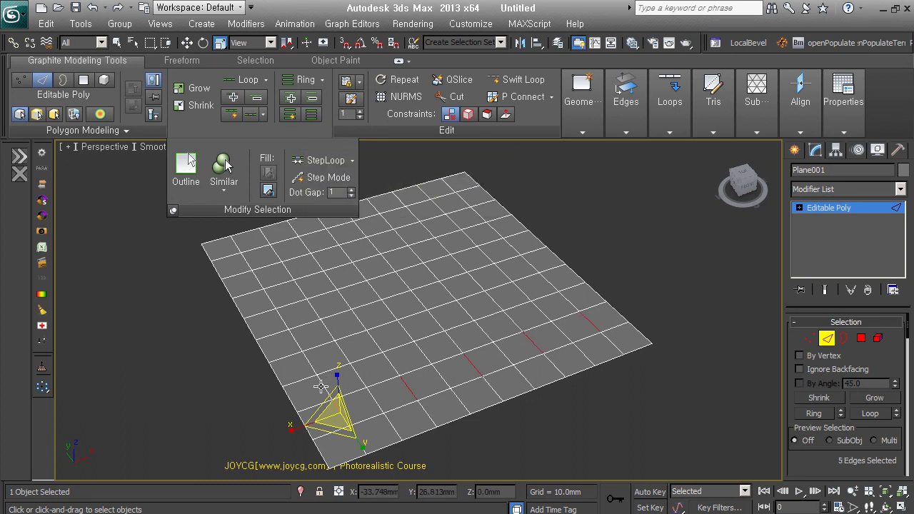
click(250, 119)
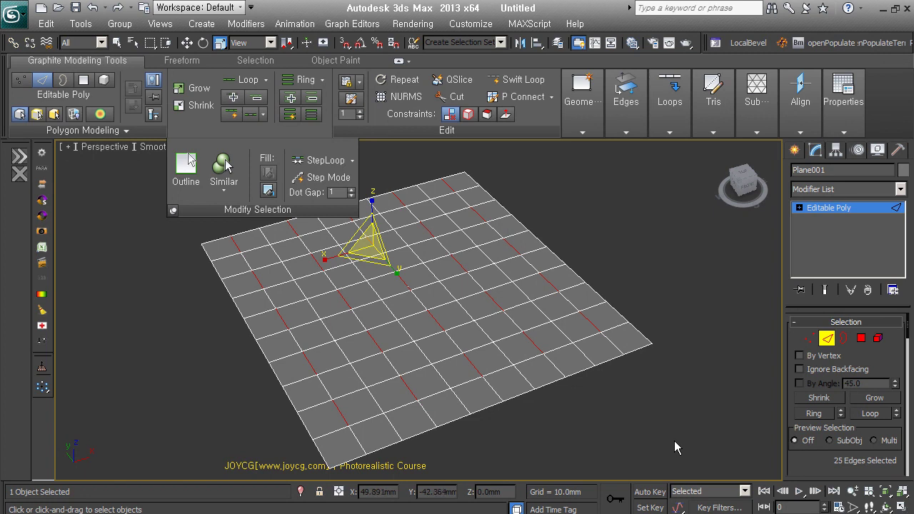
ctrl+click(392, 425)
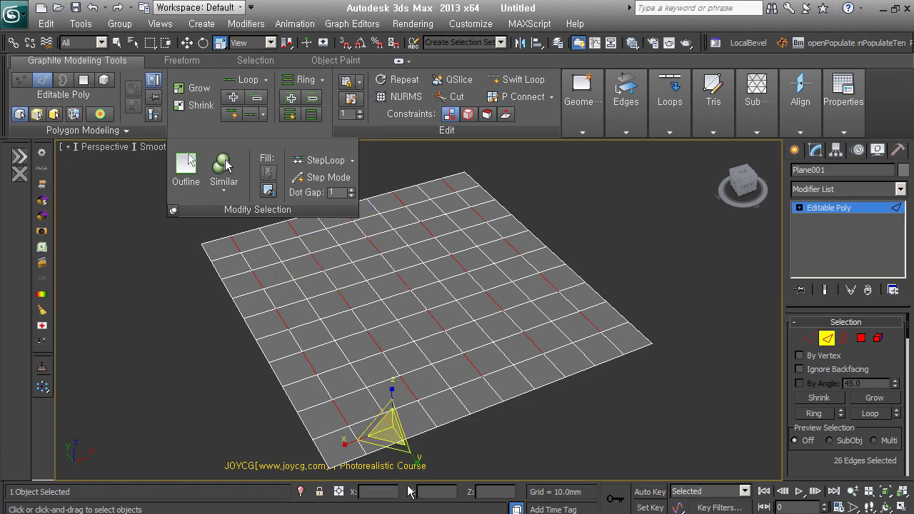
click(260, 113)
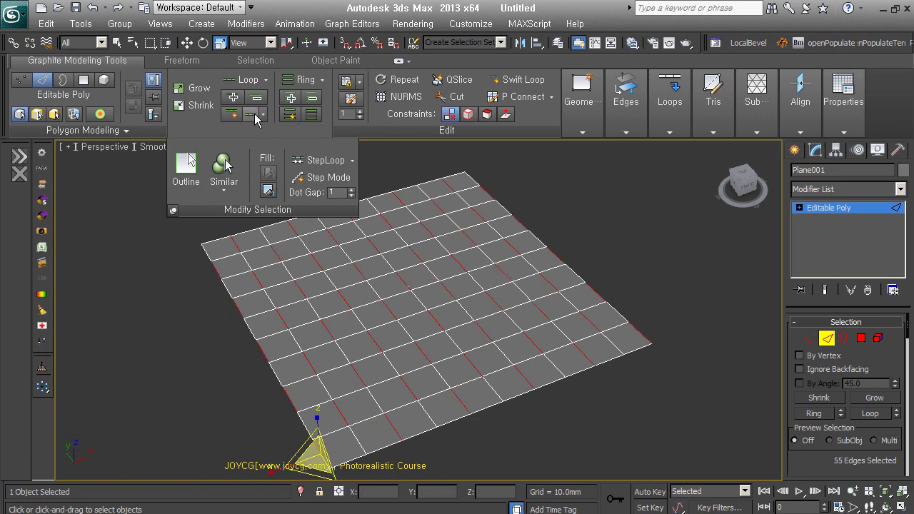
click(254, 113)
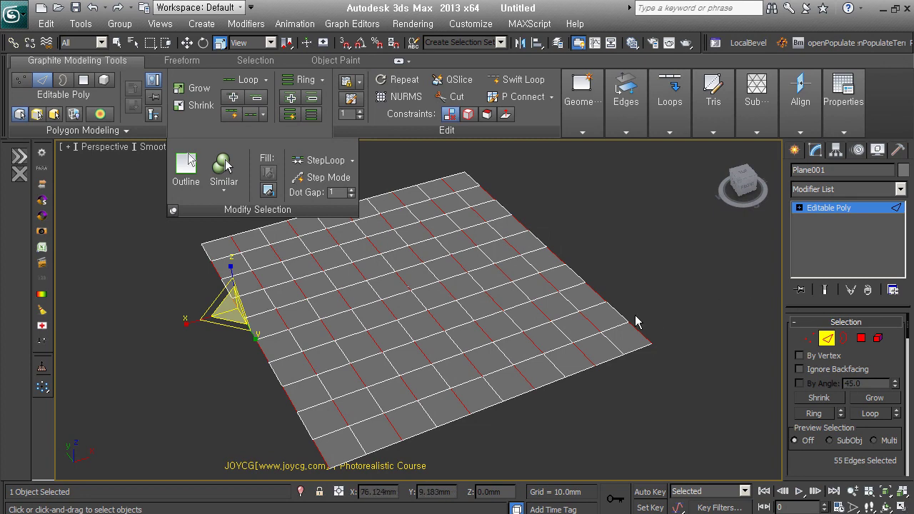
- Test-move the selected edge loops and return them, then reselect only edge 34
right_click(286, 288)
click(338, 300)
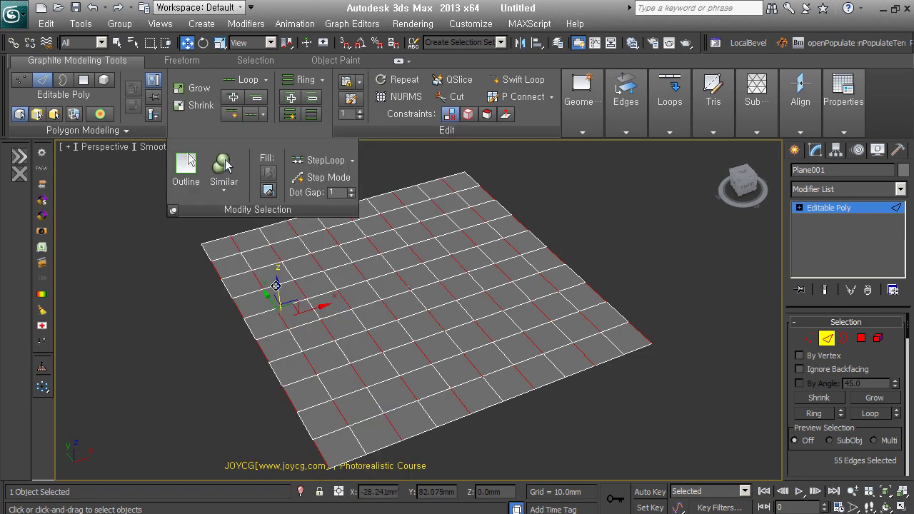
drag(276, 286, 278, 286)
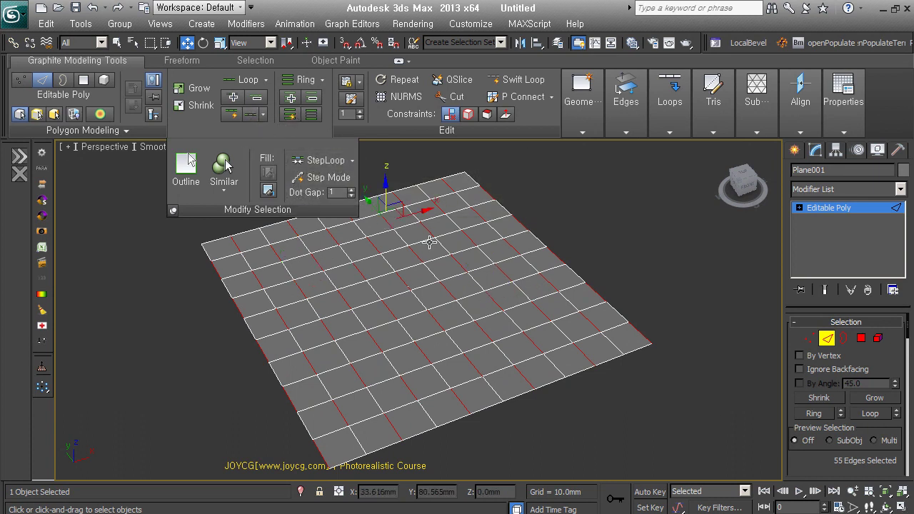
click(658, 339)
click(335, 408)
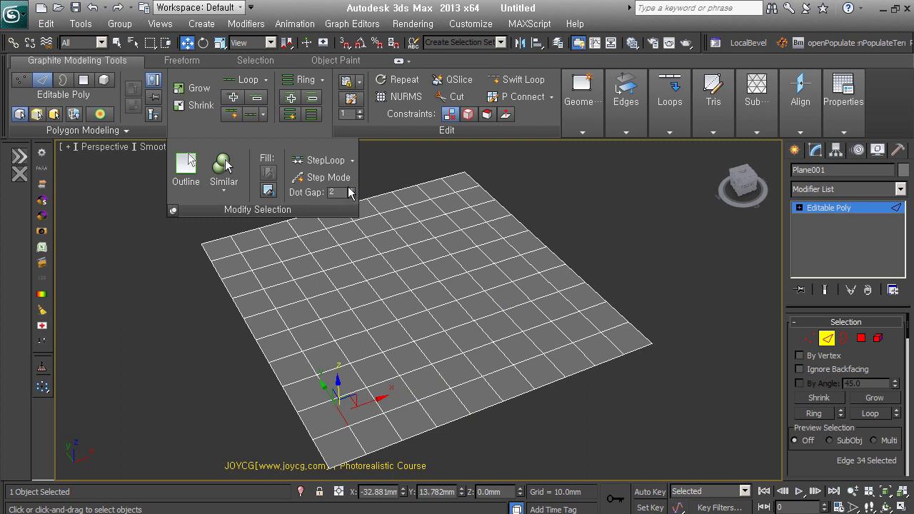
- With Dot Gap 2, select loops spaced two apart plus the left border, then go to Vertex level
click(309, 115)
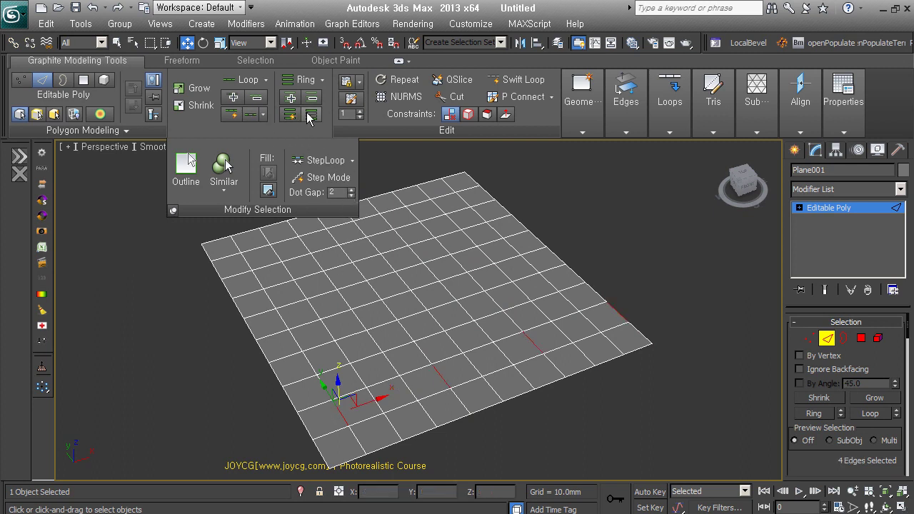
click(252, 115)
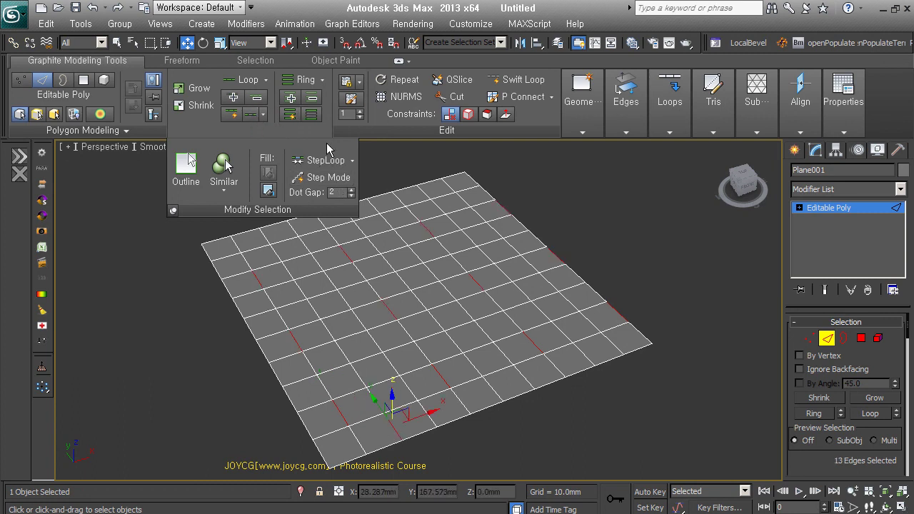
click(311, 114)
click(253, 116)
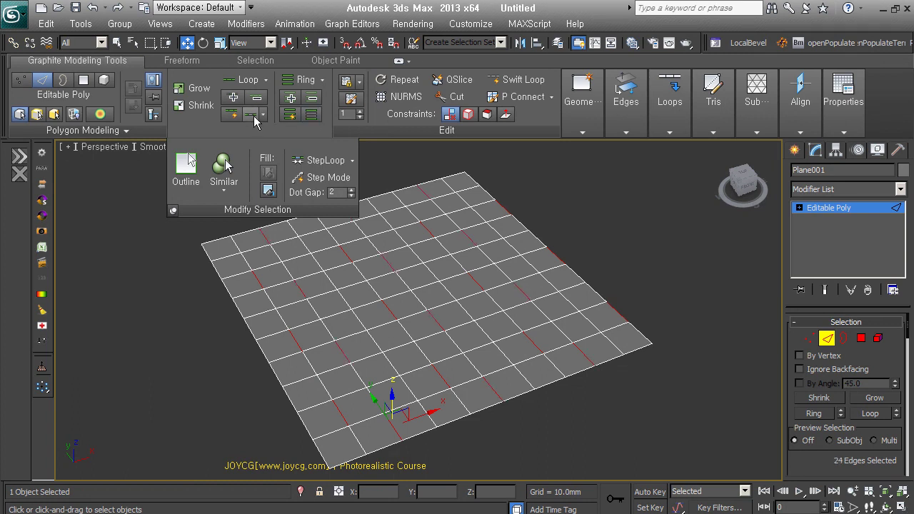
ctrl+click(389, 366)
click(312, 114)
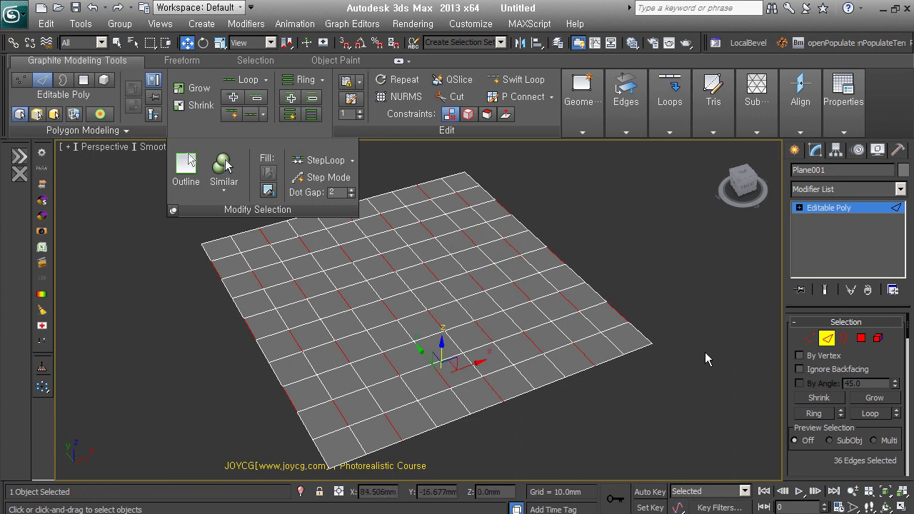
click(809, 338)
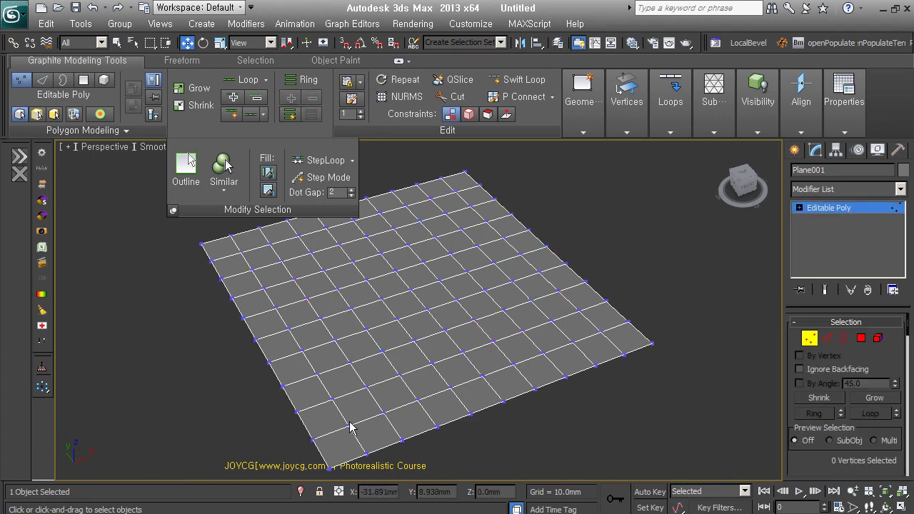
- Try a Dot Loop from vertices at the lower-left corner, then lower Dot Gap to 1
click(349, 426)
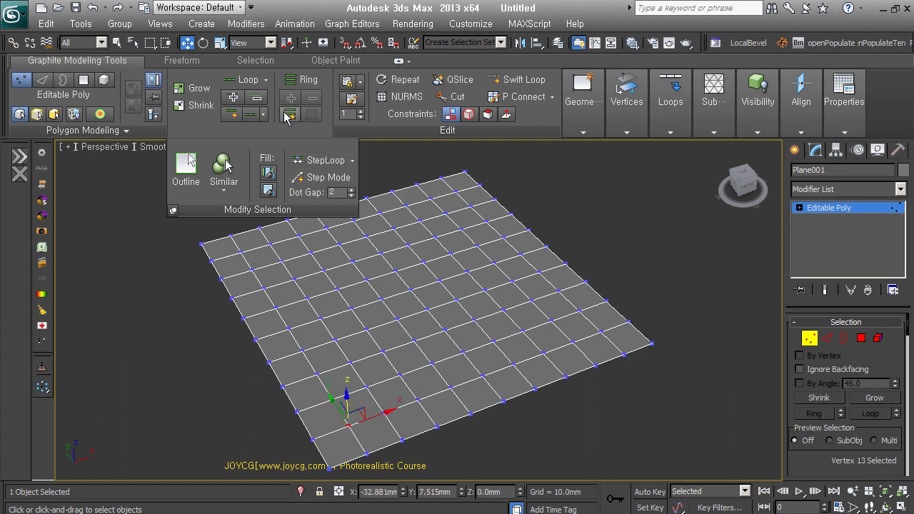
click(251, 115)
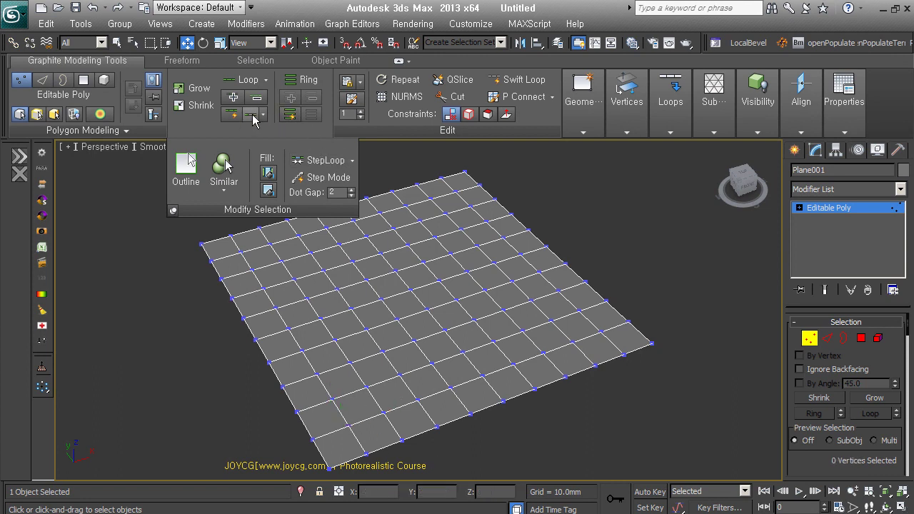
click(348, 426)
ctrl+click(384, 413)
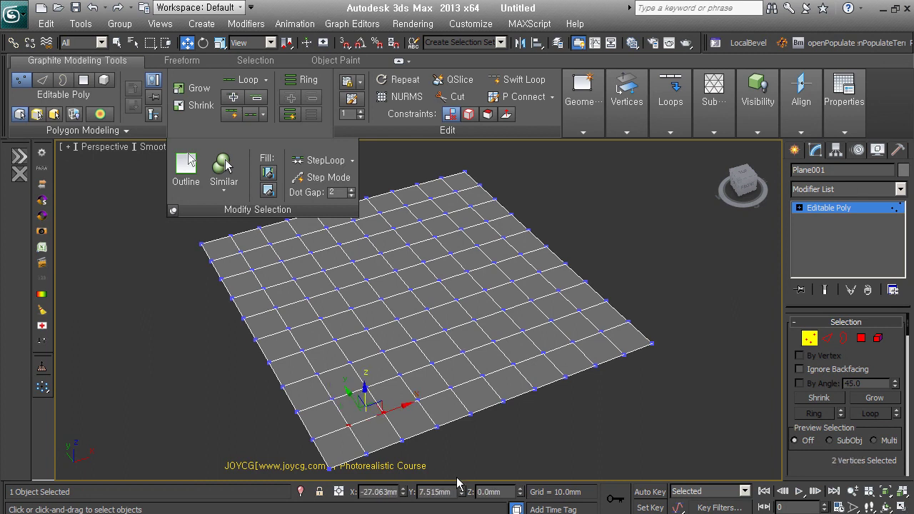
click(254, 115)
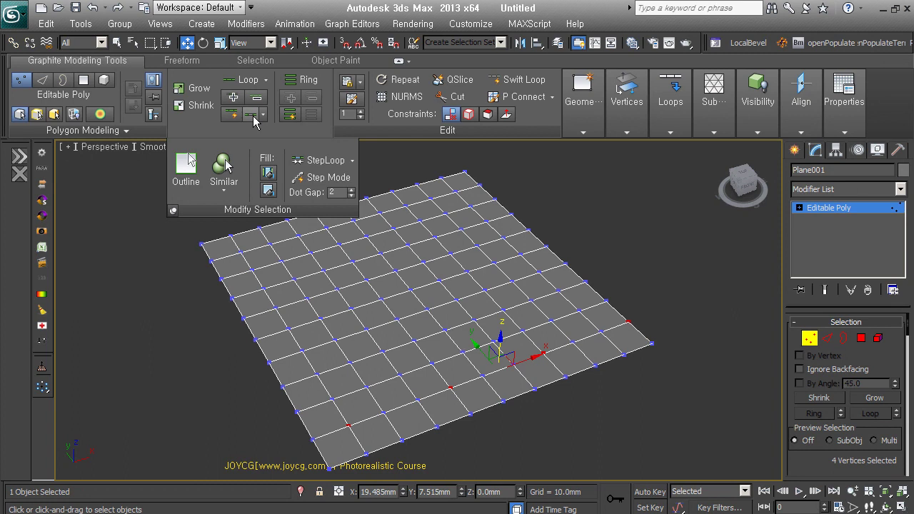
click(351, 195)
- Box-select the two lower-left corner vertices and Ctrl-add two more, giving four
click(559, 444)
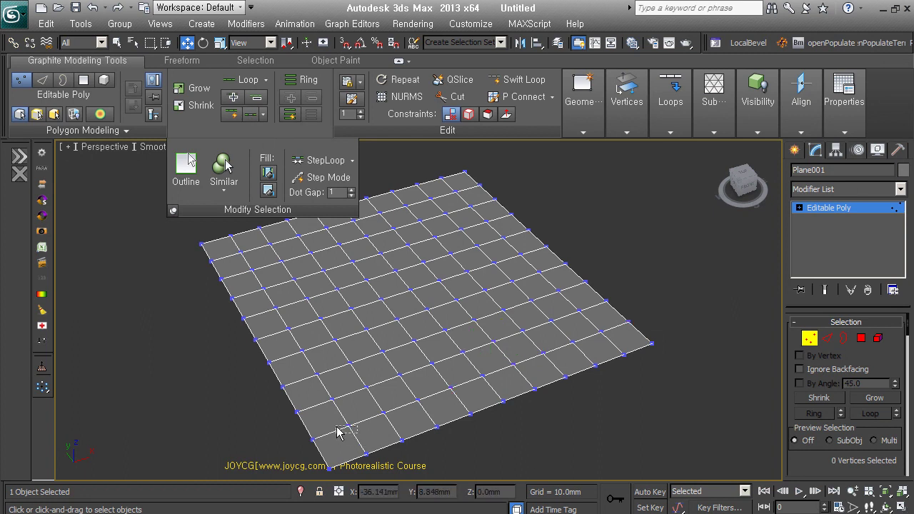
click(349, 425)
ctrl+click(312, 439)
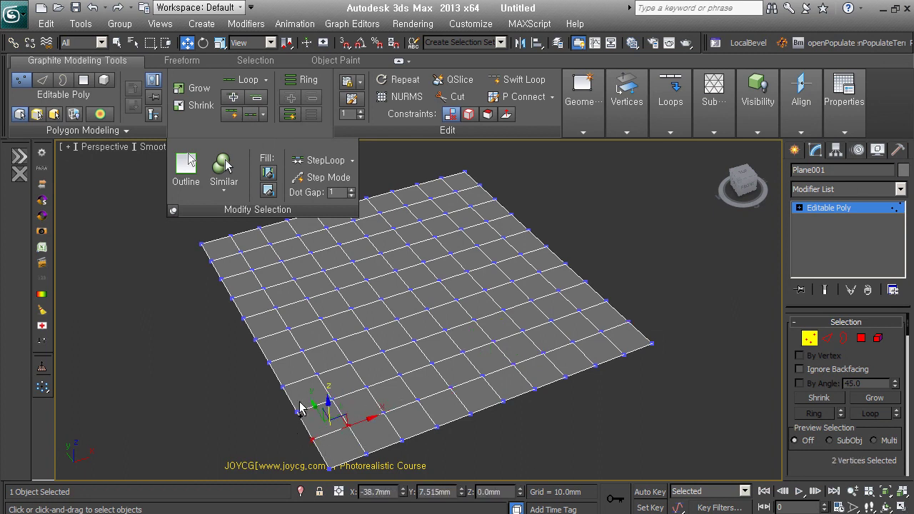
click(250, 116)
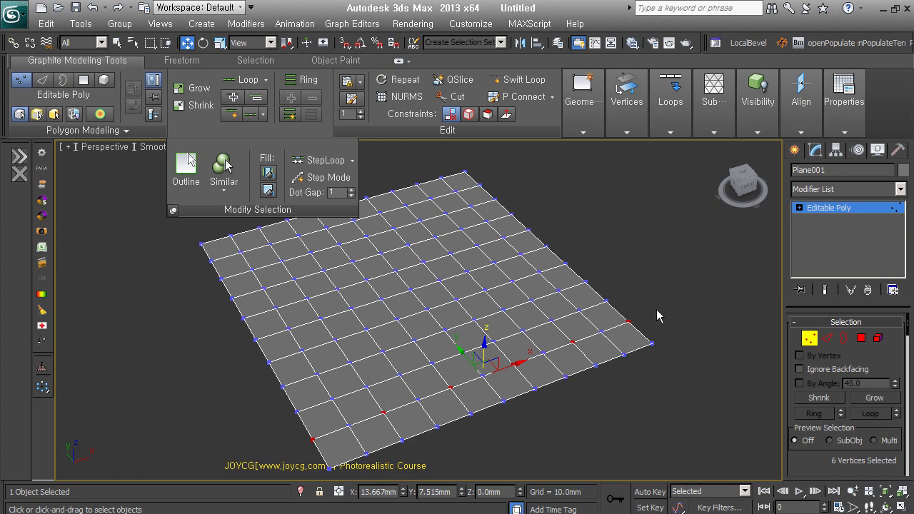
drag(335, 446, 310, 445)
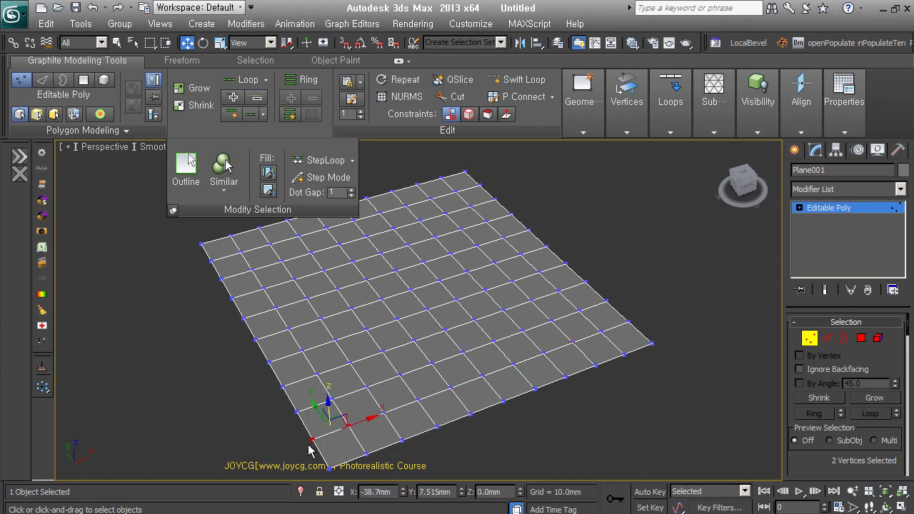
ctrl+drag(336, 413, 366, 452)
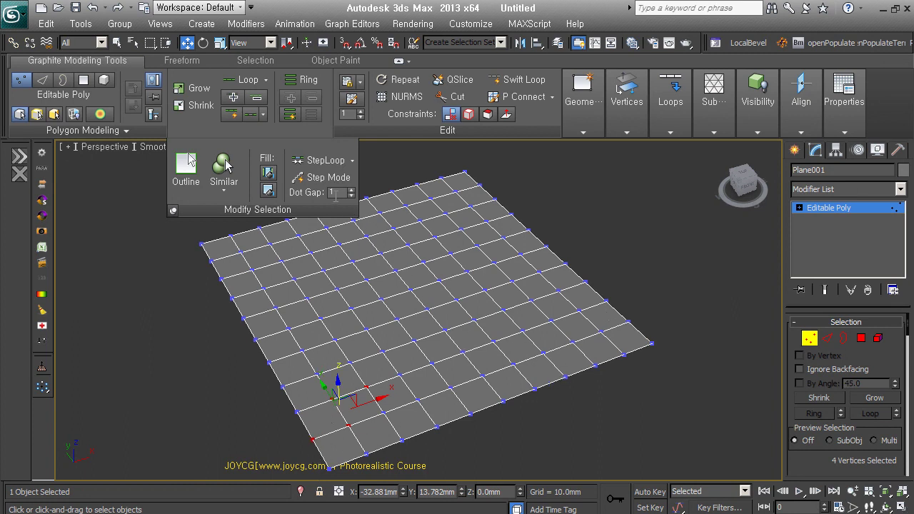
- Reselect the four corner vertices and apply Dot Loop for an 11-vertex diagonal pattern
click(251, 116)
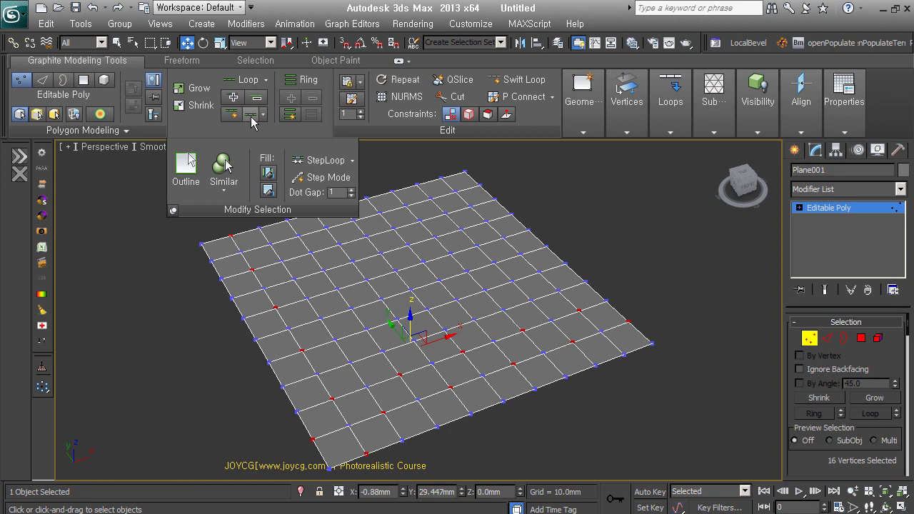
click(709, 249)
drag(287, 417, 363, 457)
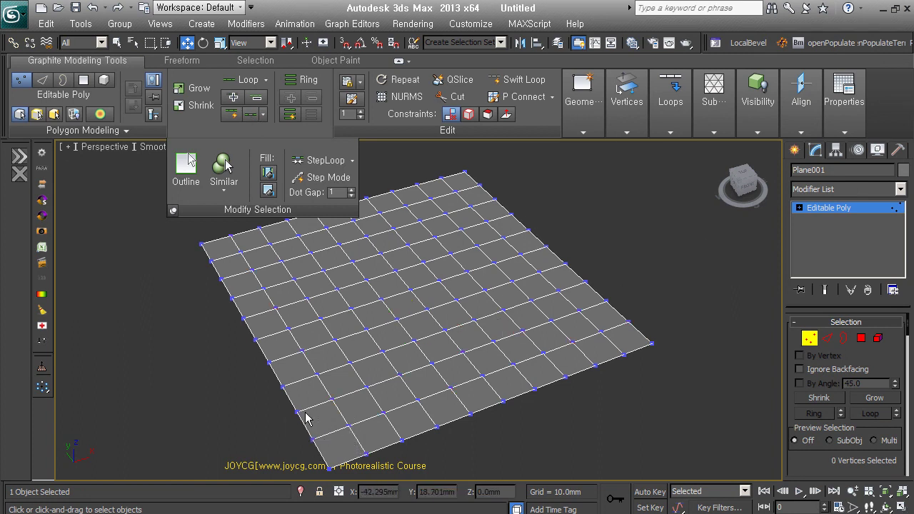
drag(304, 422, 366, 463)
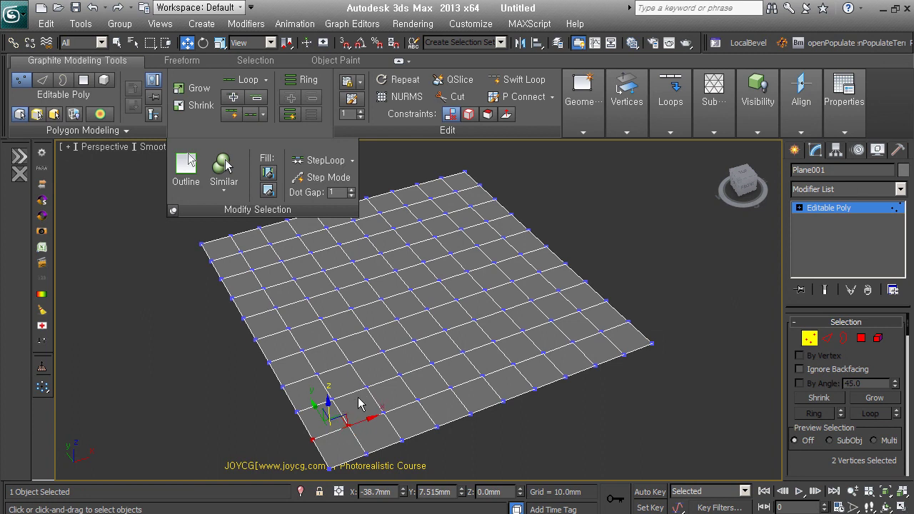
ctrl+drag(388, 359, 457, 379)
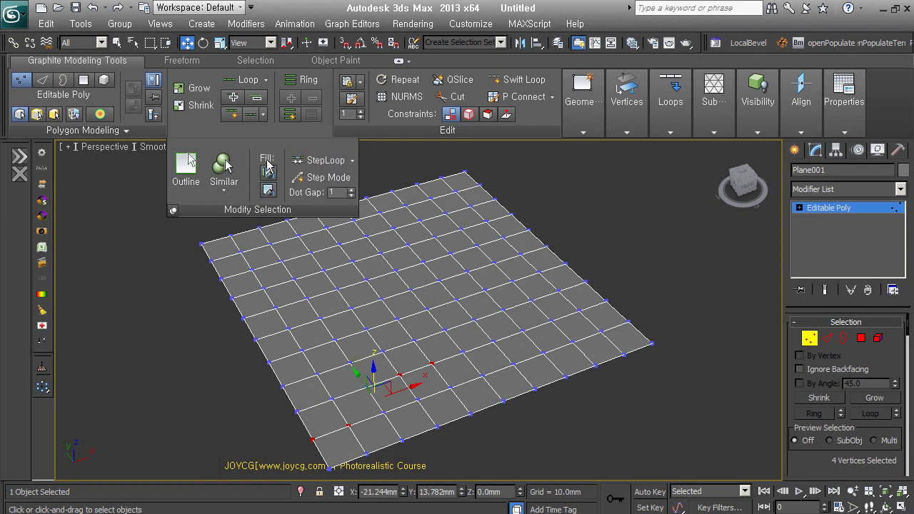
click(251, 116)
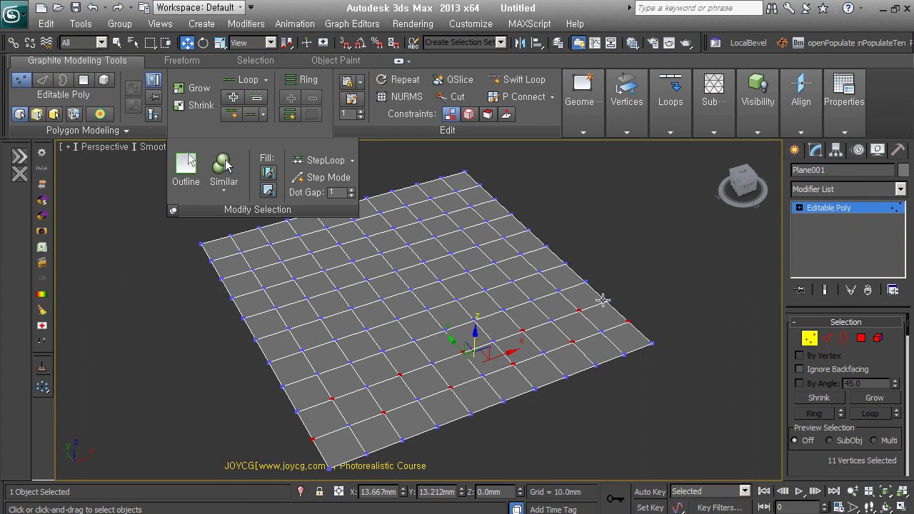
- Connect the 11 dotted vertices with diagonal edges, then undo the connection
key(ctrl+shift+e)
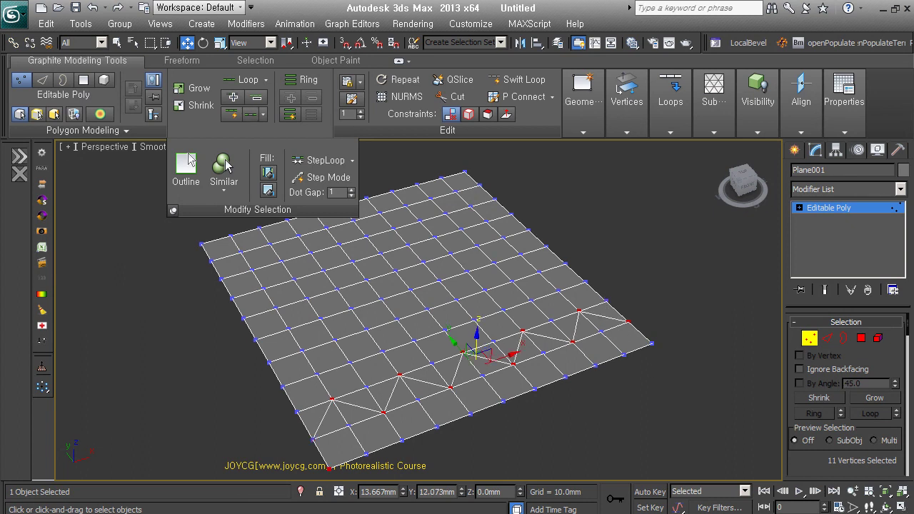
key(ctrl+z)
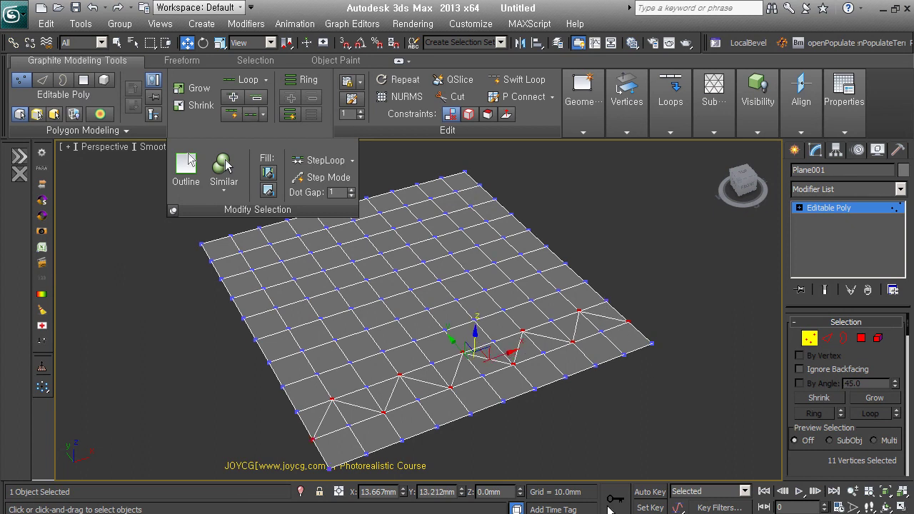
key(ctrl+z)
- Replace the selection with four vertices at the plane's lower-left corner
click(362, 434)
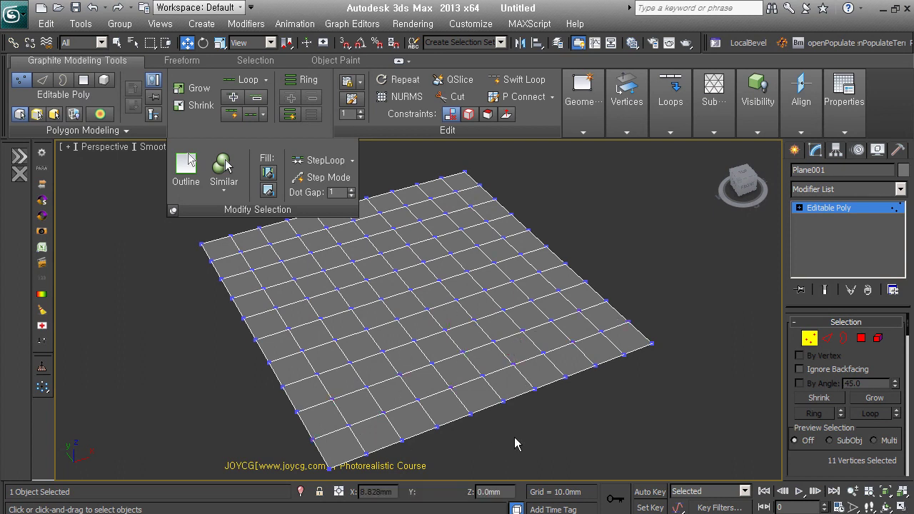
drag(307, 414, 368, 463)
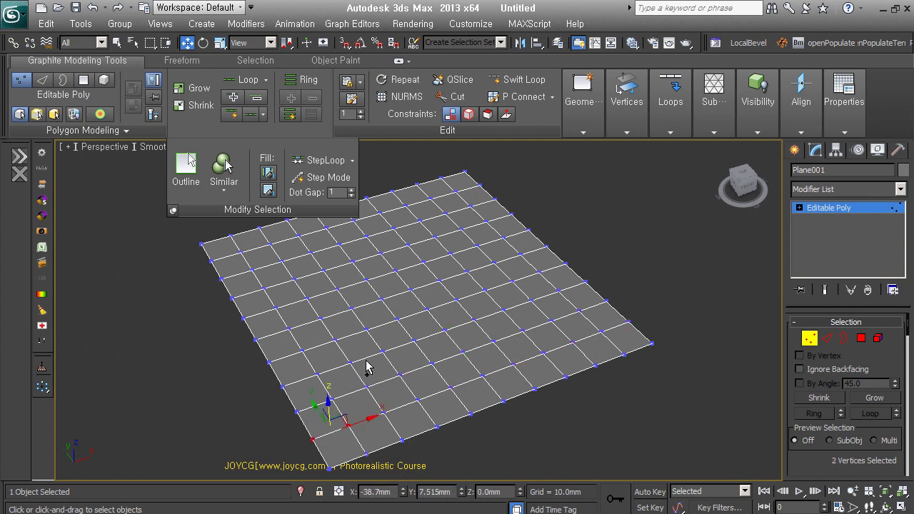
ctrl+drag(394, 356, 448, 389)
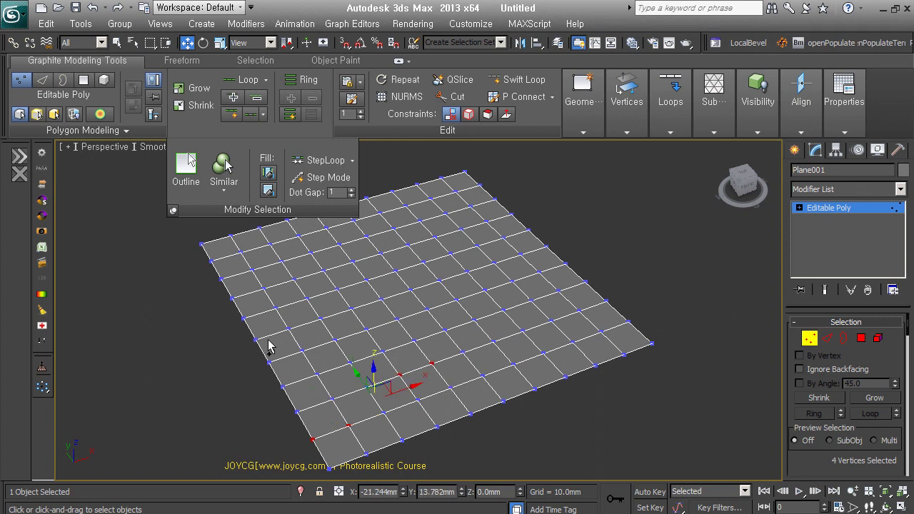
- In Top view, box-select the seed vertices along the plane's left edge
key(t)
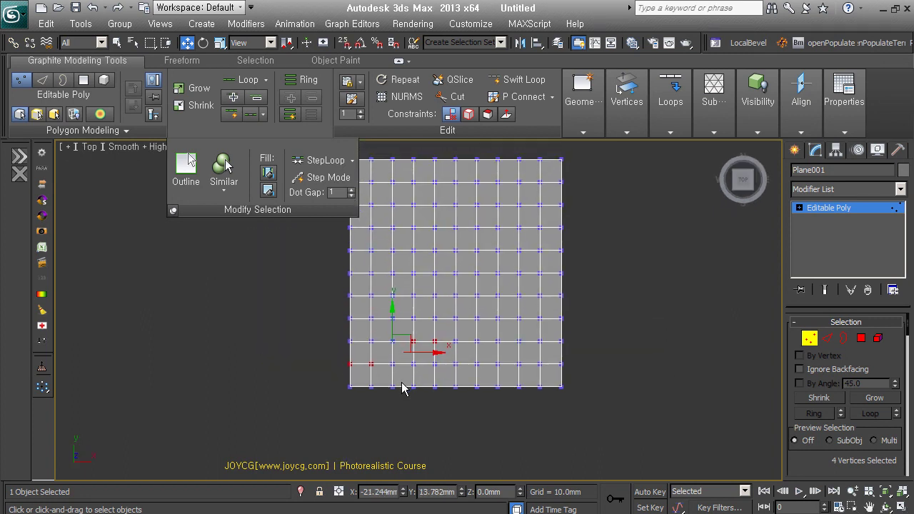
scroll(402, 388, up, 3)
drag(299, 340, 342, 355)
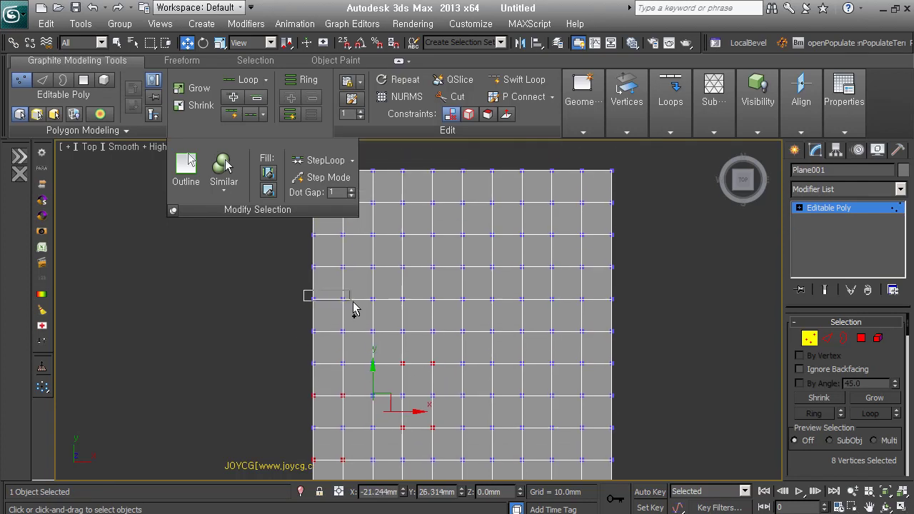
ctrl+drag(305, 288, 361, 314)
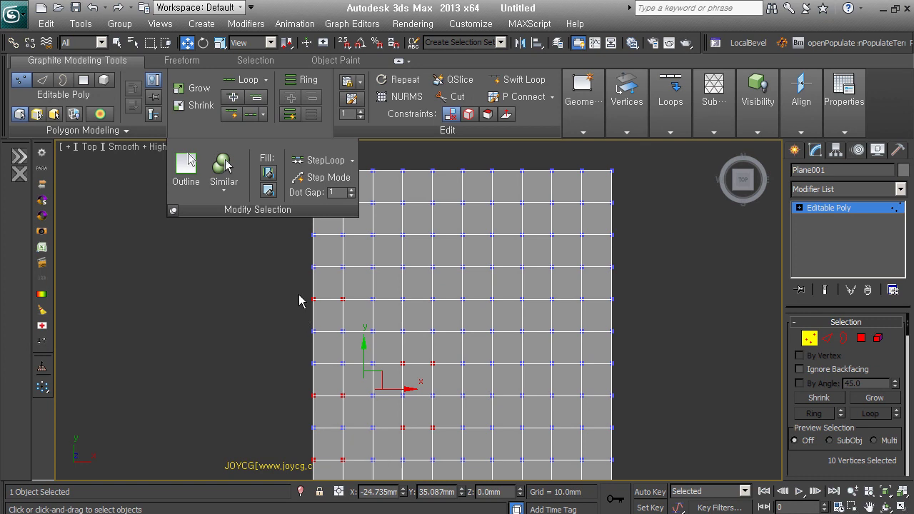
alt+drag(300, 289, 360, 317)
alt+drag(288, 313, 350, 341)
middle_drag(358, 387, 343, 337)
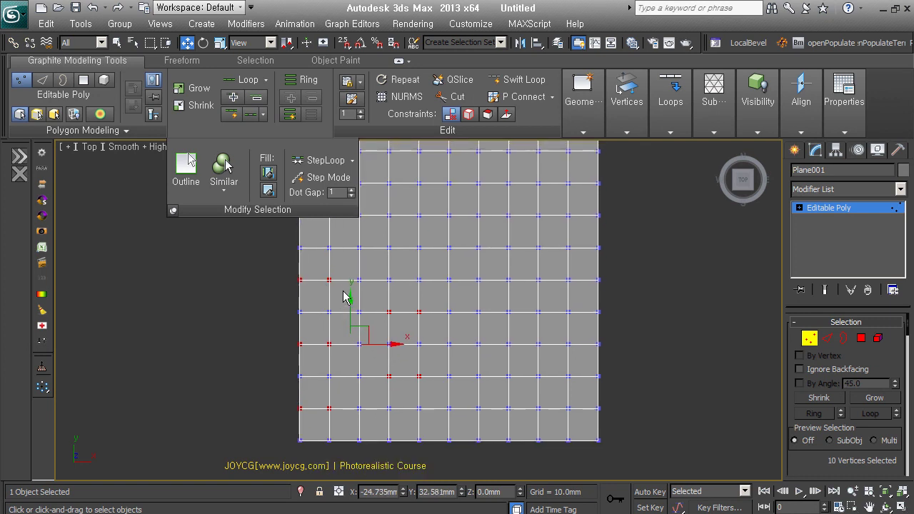
- Add seed vertices along the plane's top edge, then orbit to an angled view
middle_drag(347, 300, 335, 386)
ctrl+drag(285, 294, 411, 345)
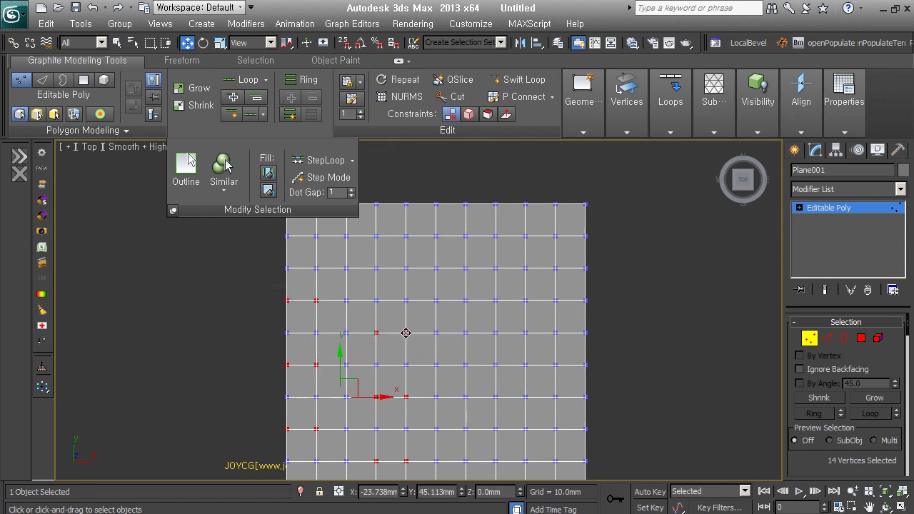
ctrl+drag(366, 269, 412, 286)
middle_drag(355, 268, 367, 322)
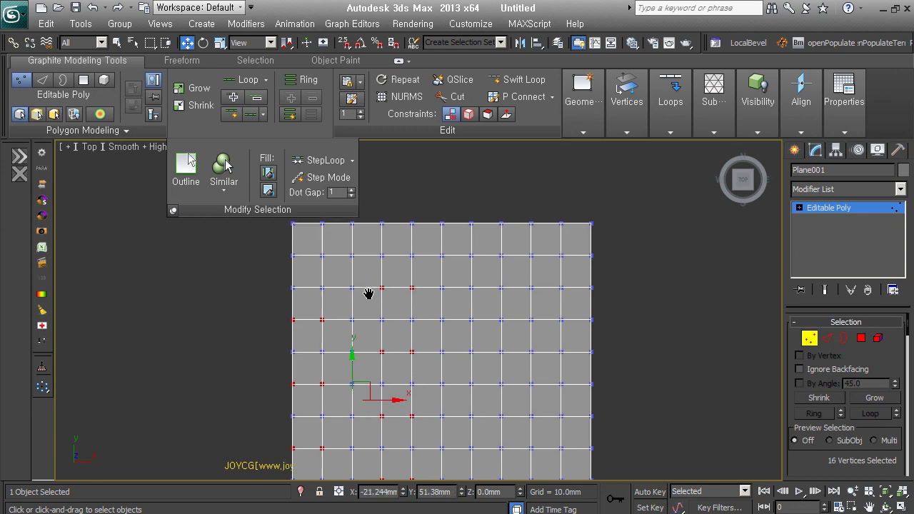
ctrl+drag(276, 273, 335, 311)
ctrl+drag(373, 243, 428, 282)
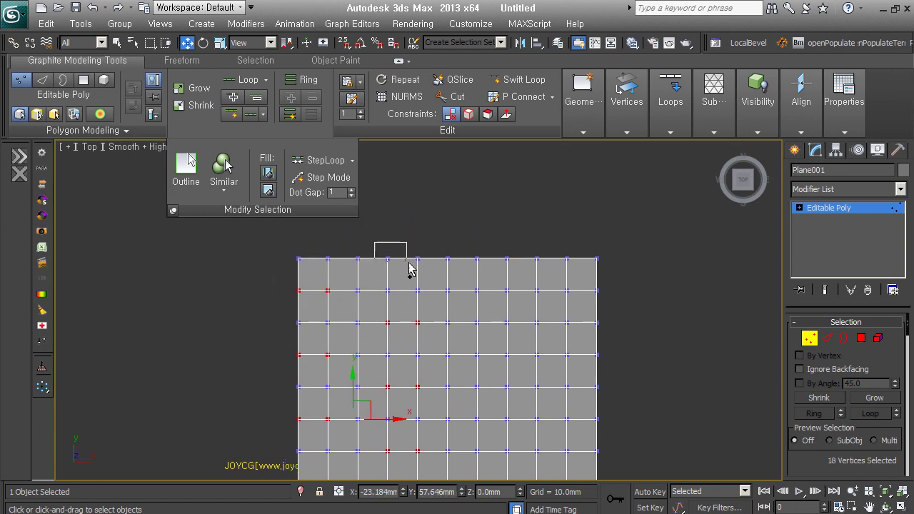
scroll(428, 368, down, 2)
mouse_move(418, 363)
alt+middle_down()
mouse_move(452, 320)
mouse_move(467, 380)
alt+middle_up()
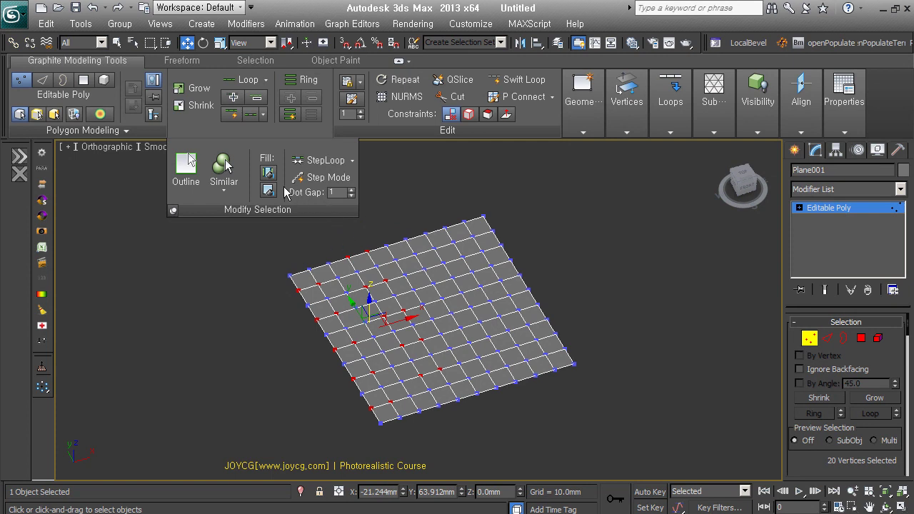
- Spread them into a 55-vertex Dot Loop pattern, test Connect, undo, and deselect all
click(252, 112)
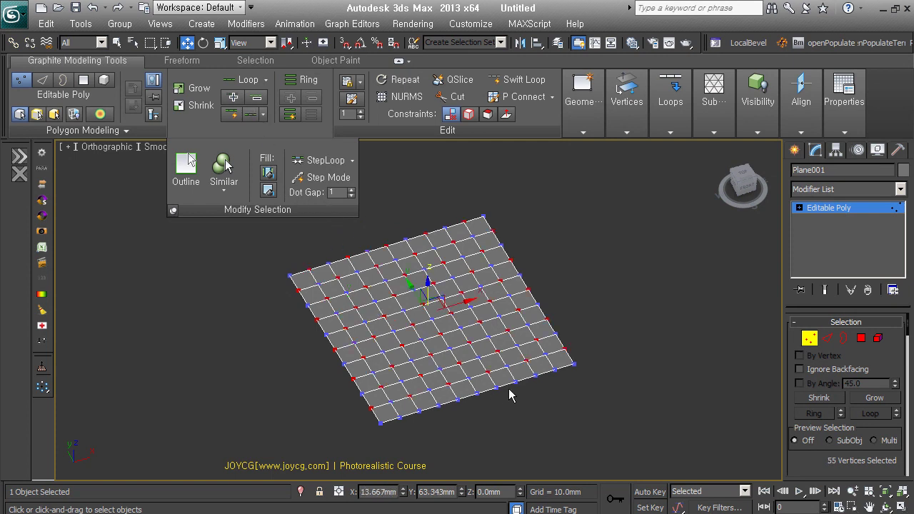
key(ctrl+shift+e)
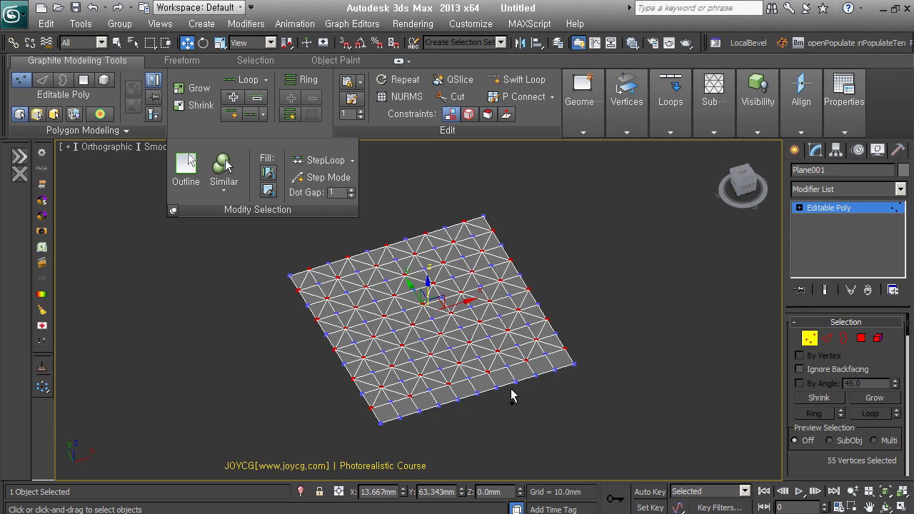
key(ctrl+z)
alt+middle_drag(498, 379, 589, 406)
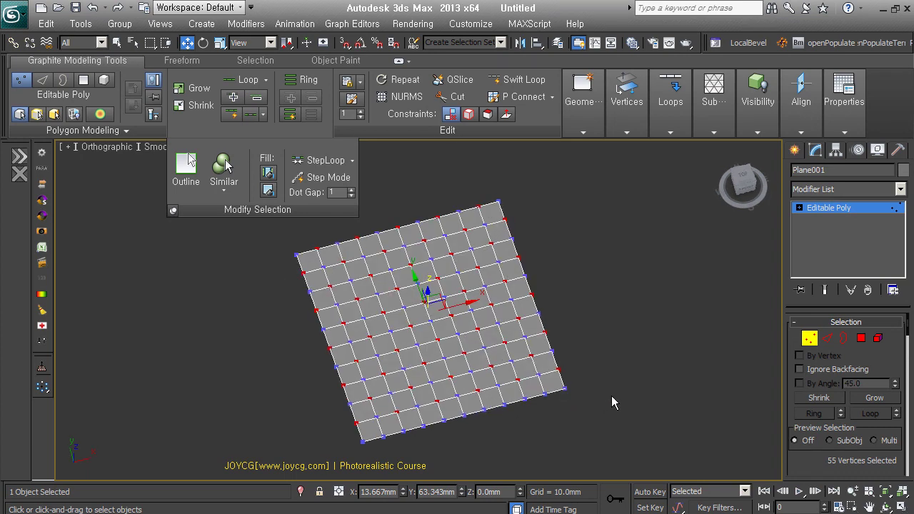
click(627, 404)
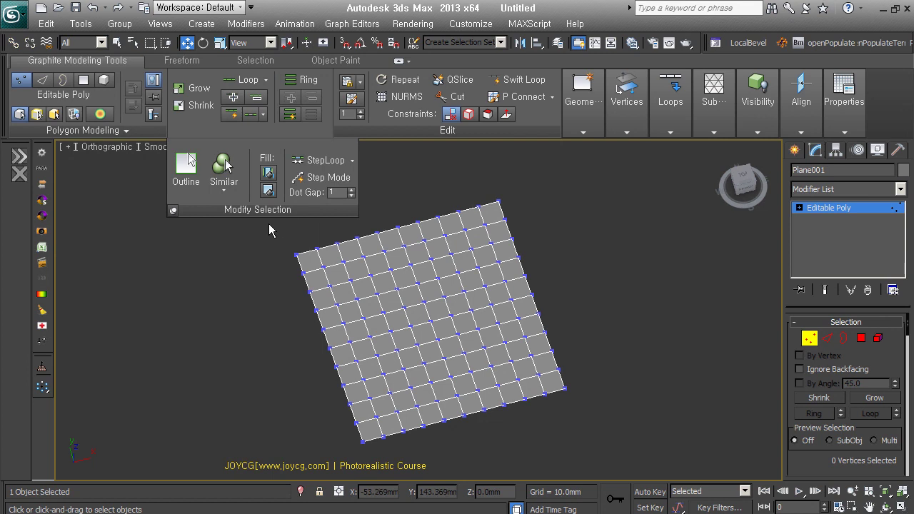
- At Polygon level, grow a centre polygon into a row and a plus shape, then shrink it back
click(861, 339)
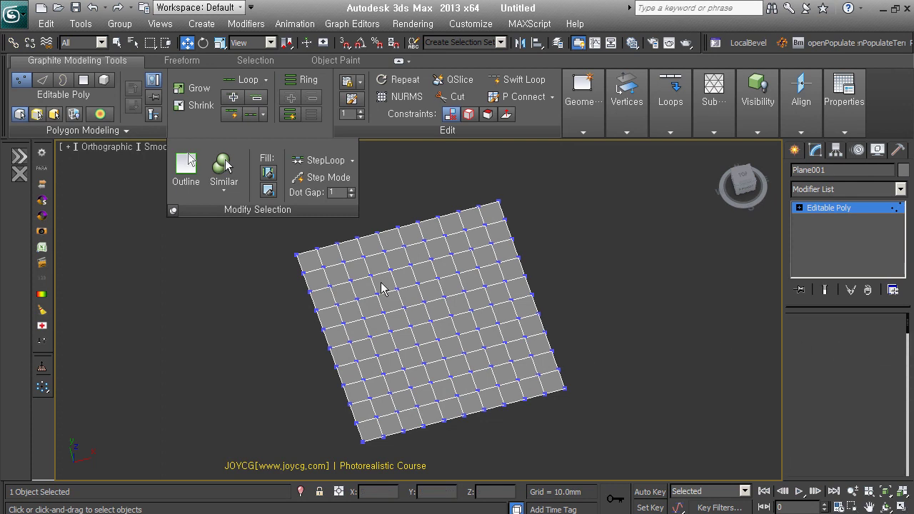
click(412, 357)
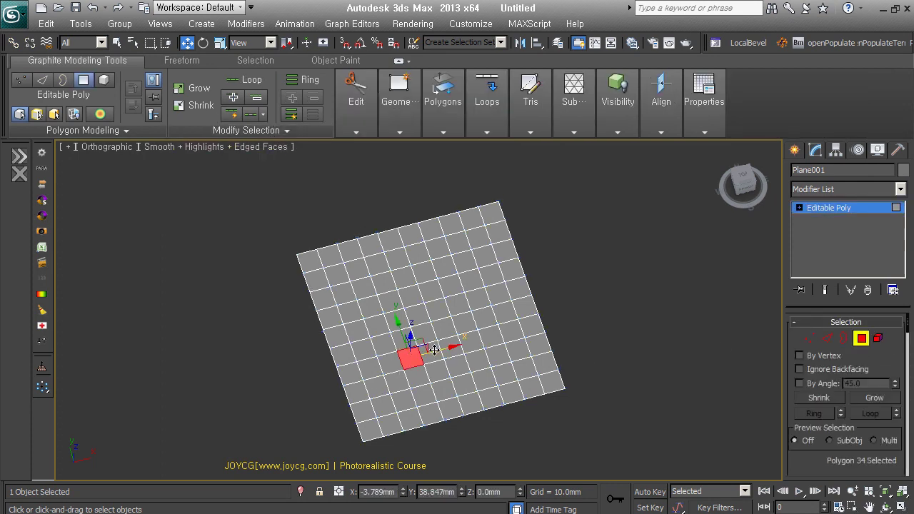
ctrl+click(434, 349)
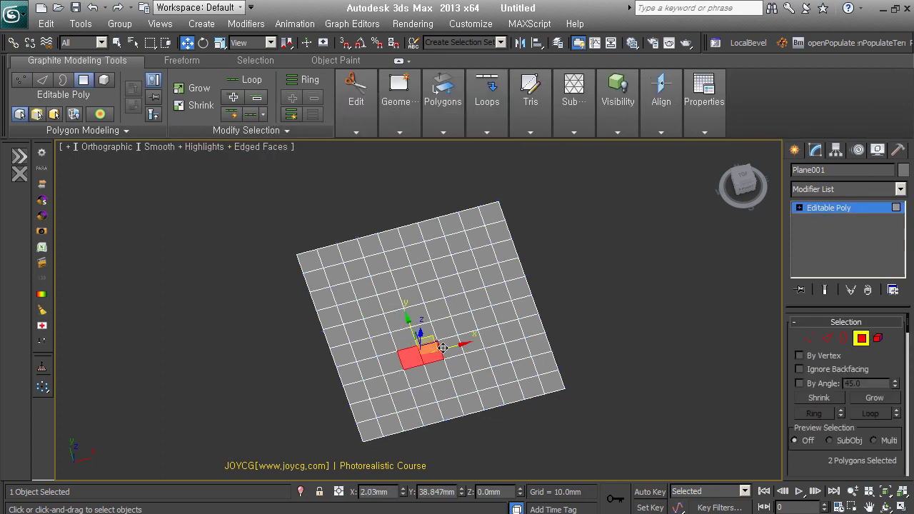
ctrl+click(471, 341)
click(236, 100)
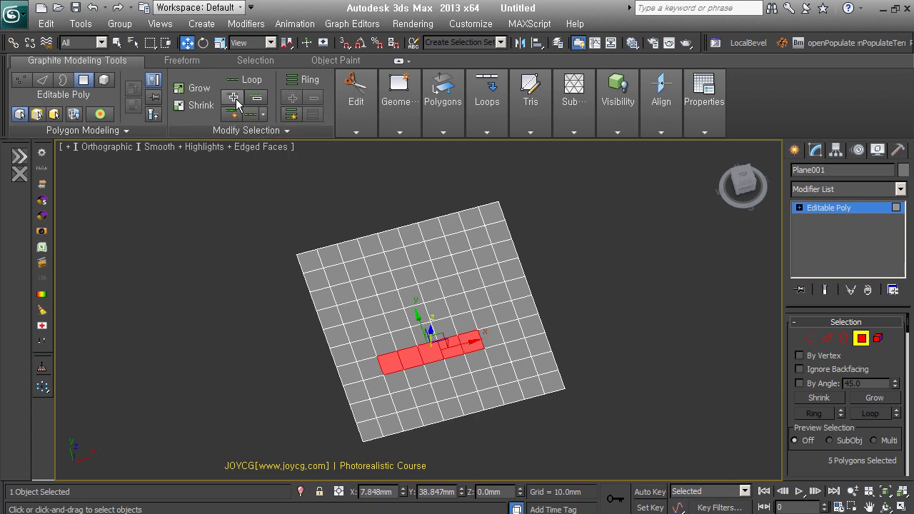
click(256, 98)
click(255, 96)
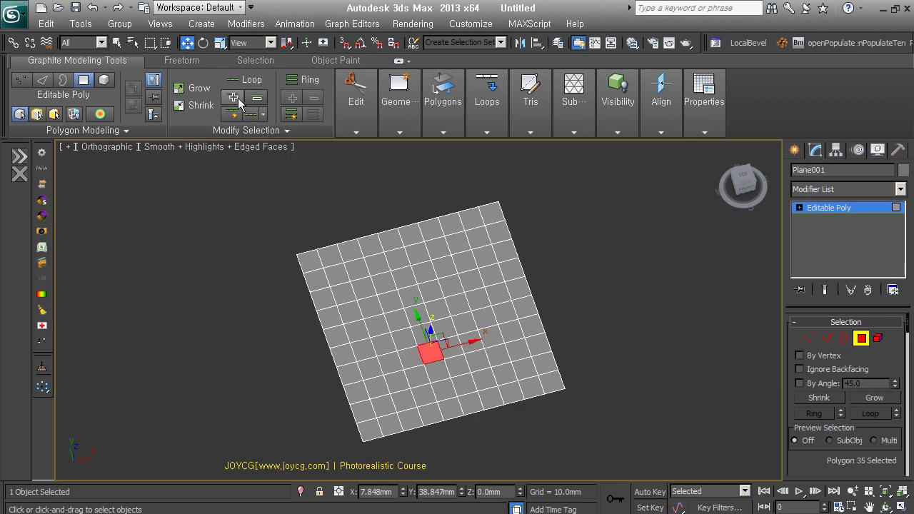
click(234, 97)
click(255, 98)
- Select a row of four polygons, Grow Loop it, then Shrink Loop until 0 are selected
click(386, 363)
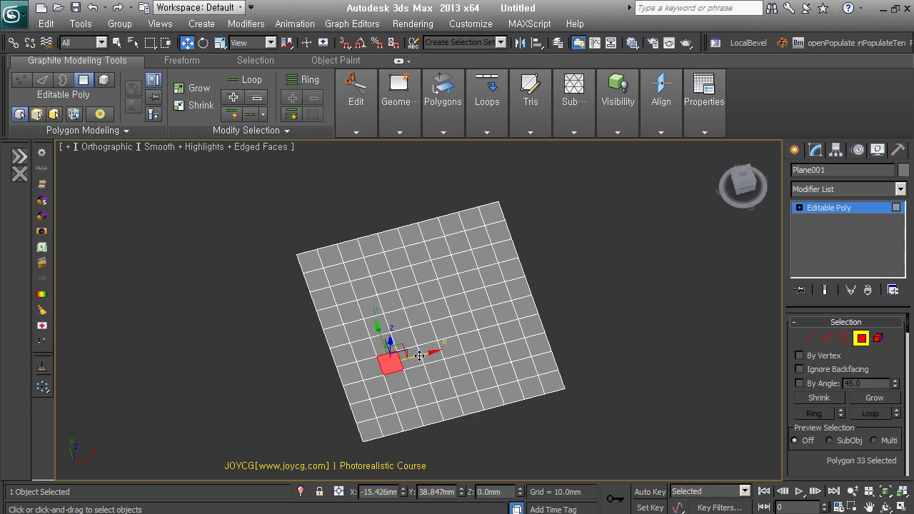
ctrl+click(412, 356)
ctrl+click(433, 354)
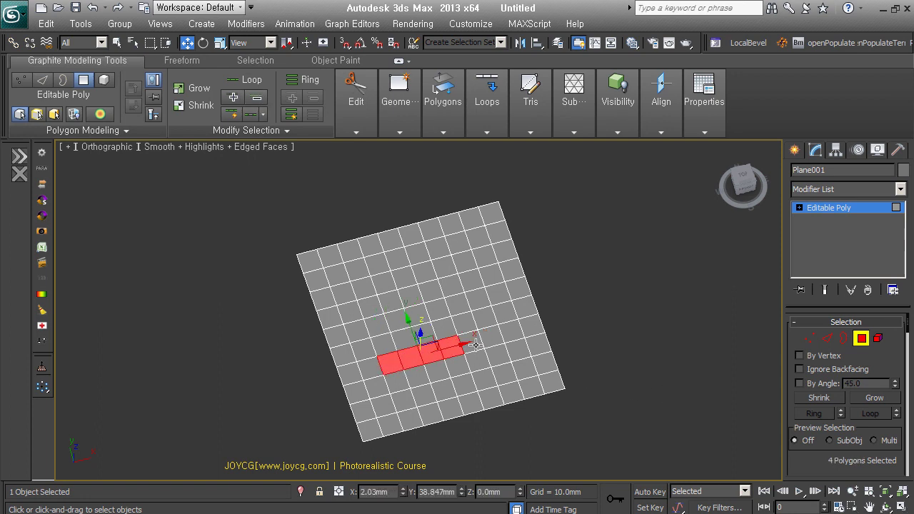
click(233, 98)
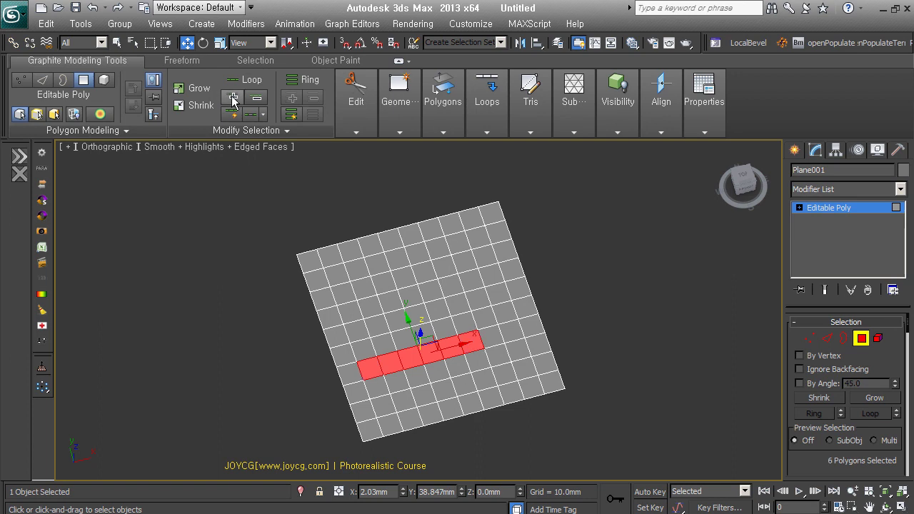
click(233, 98)
key(ctrl+z)
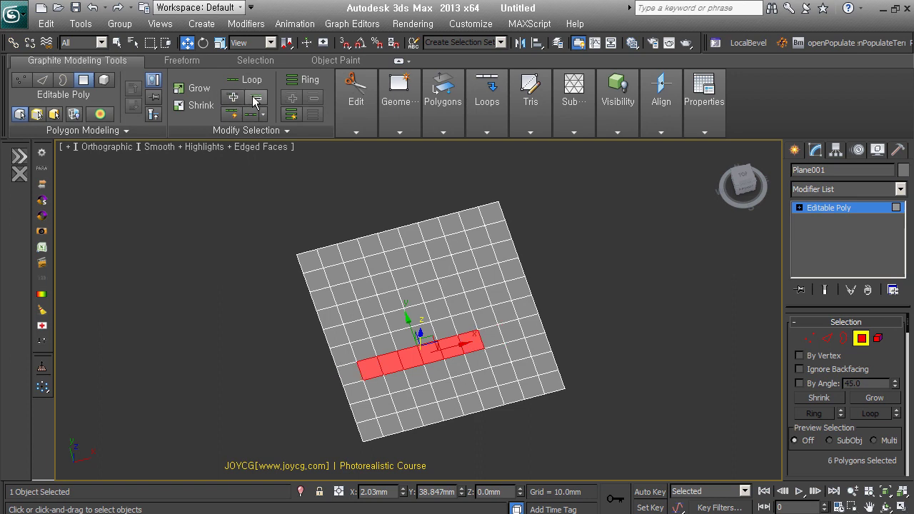
click(256, 98)
click(255, 98)
click(256, 98)
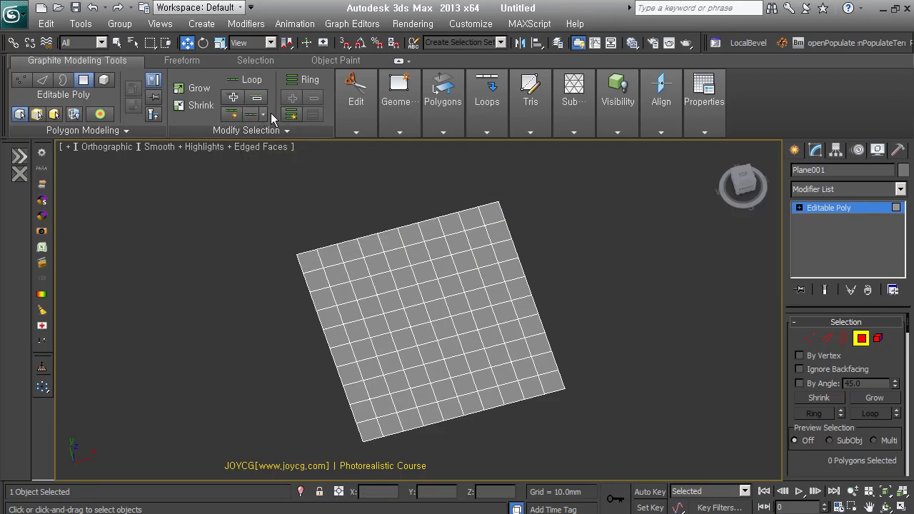
- Turn on Ring Mode at edge level, select two edge rings across the plane, then clear them
click(290, 114)
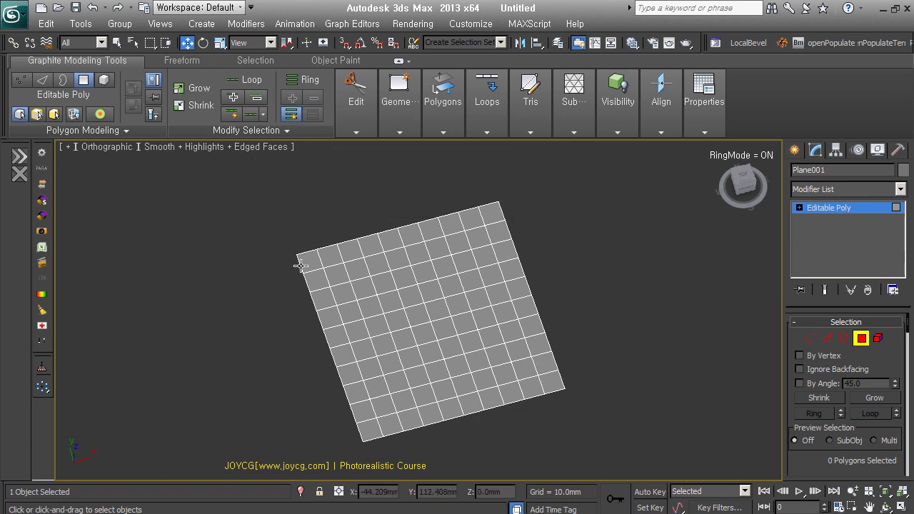
click(379, 330)
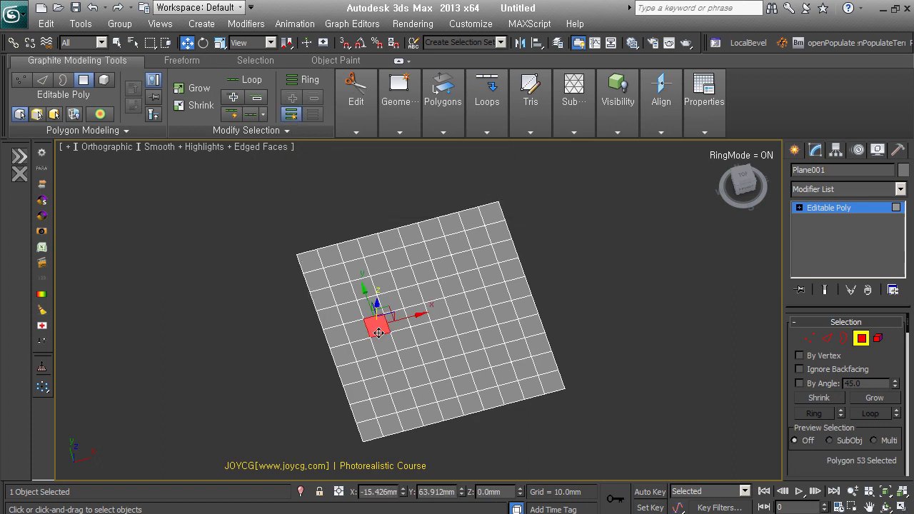
click(833, 339)
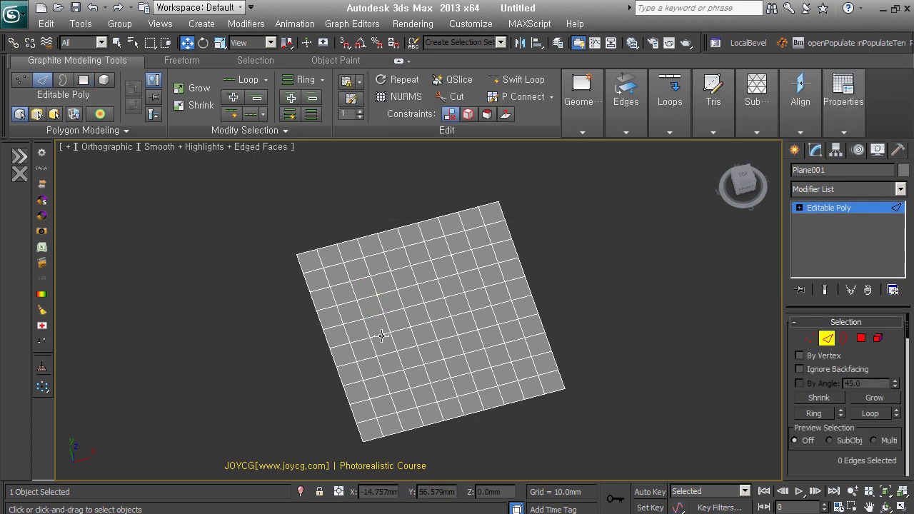
click(290, 114)
click(383, 336)
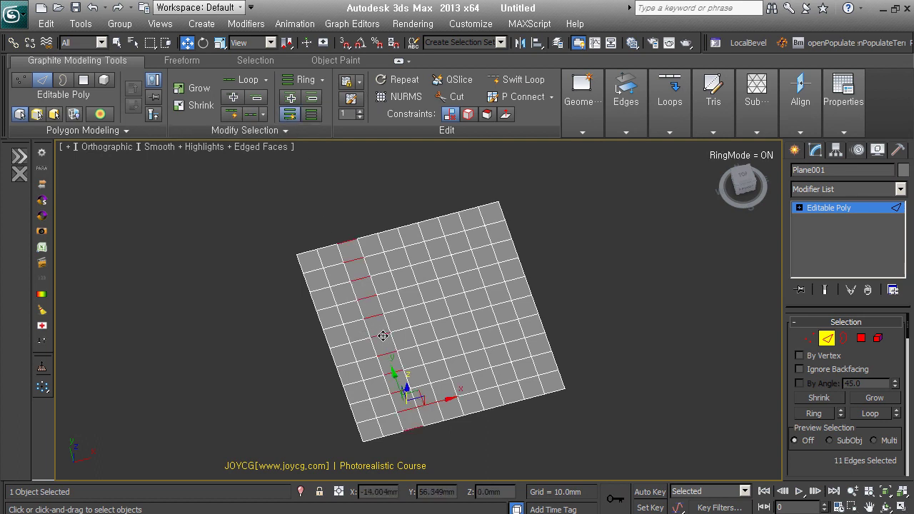
click(464, 391)
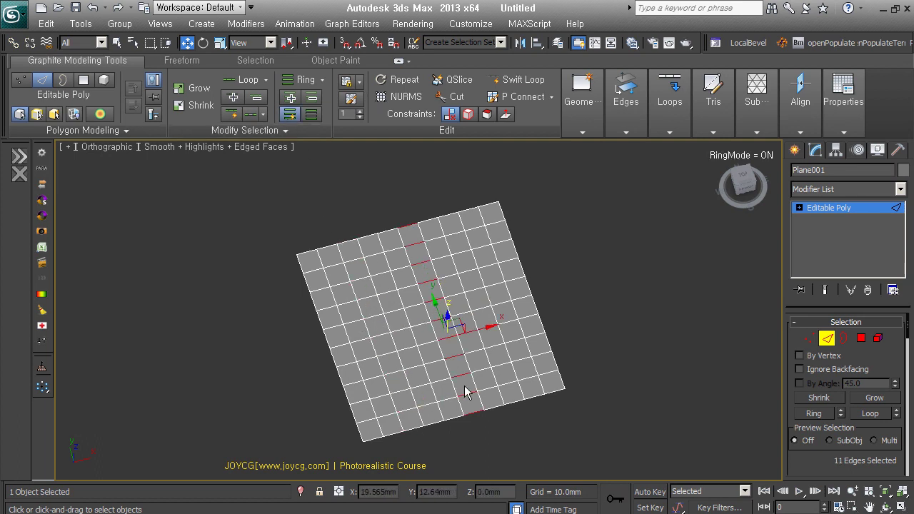
click(464, 385)
- Switch to Loop Mode and add eight edge loops, then turn Loop Mode off and deselect
click(231, 114)
click(236, 285)
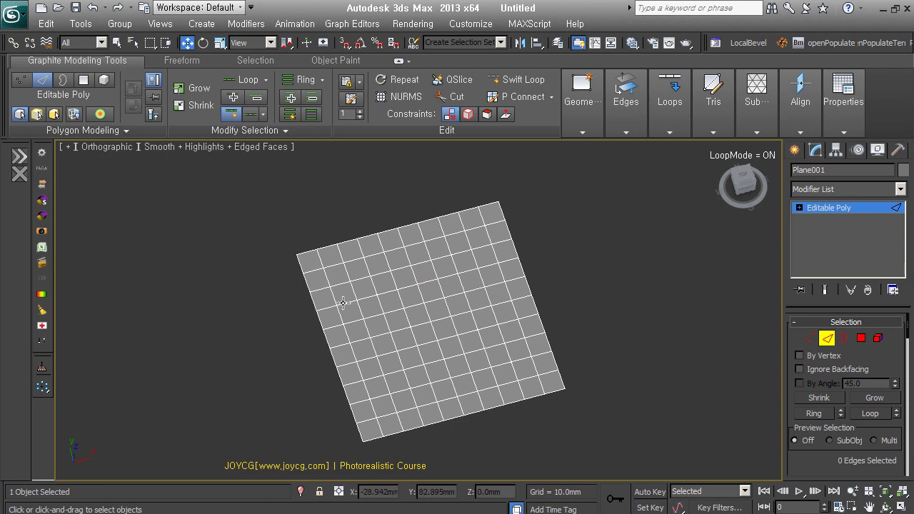
click(343, 302)
click(388, 325)
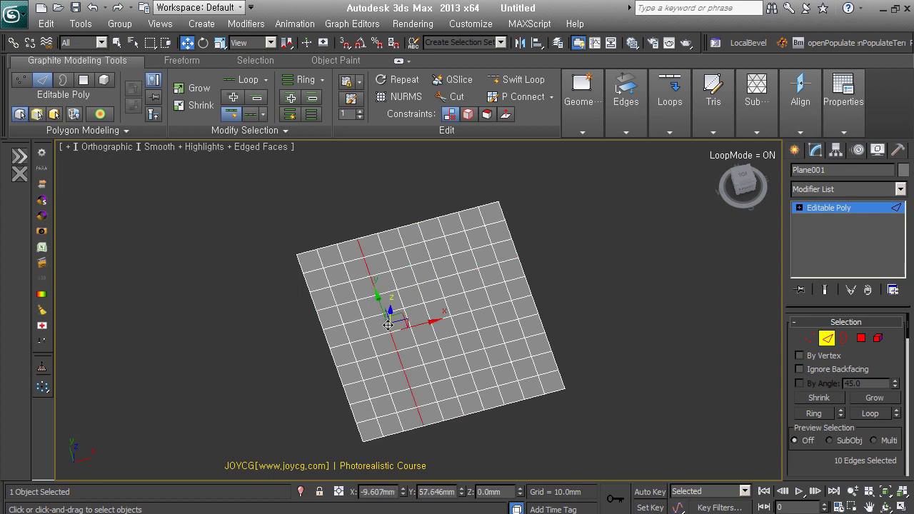
ctrl+click(364, 299)
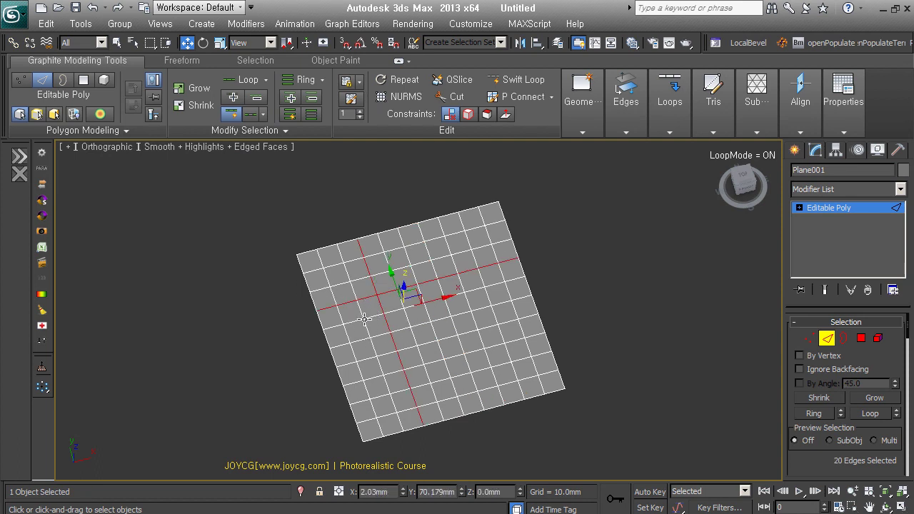
ctrl+click(364, 320)
ctrl+click(374, 378)
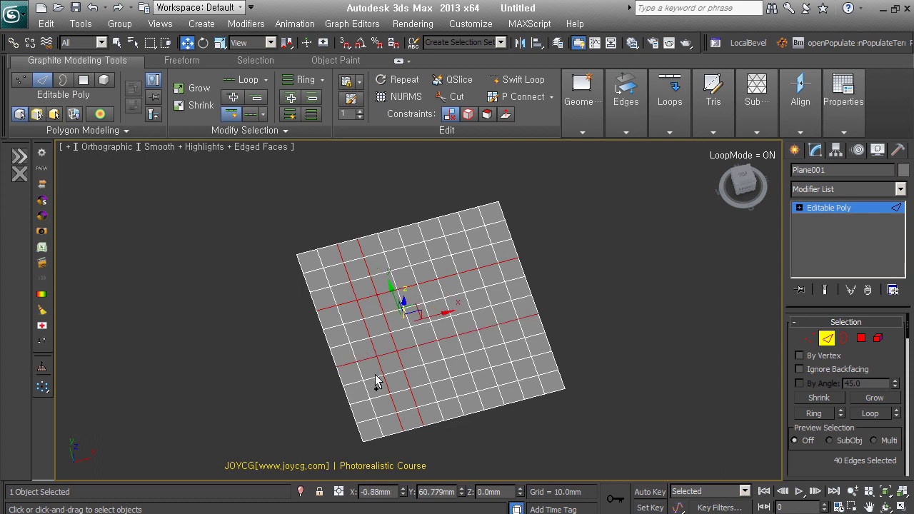
ctrl+click(436, 360)
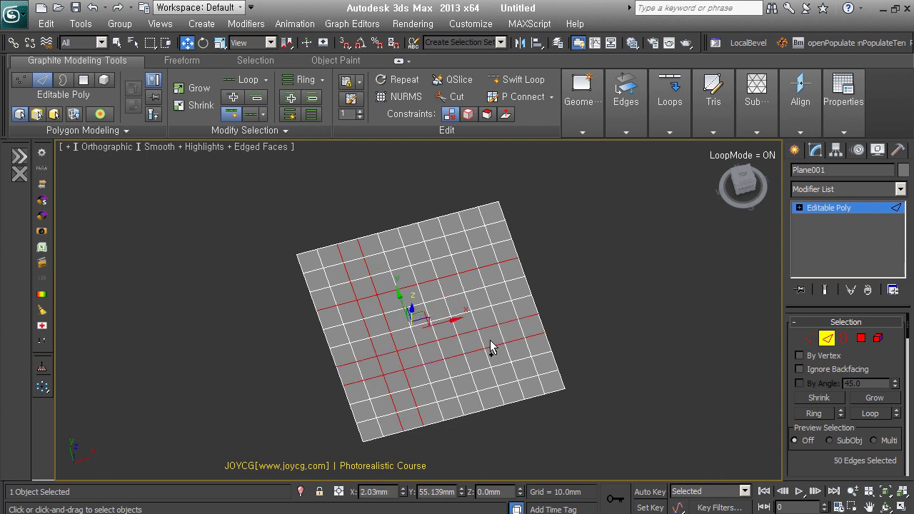
ctrl+click(483, 299)
ctrl+click(487, 297)
ctrl+click(460, 255)
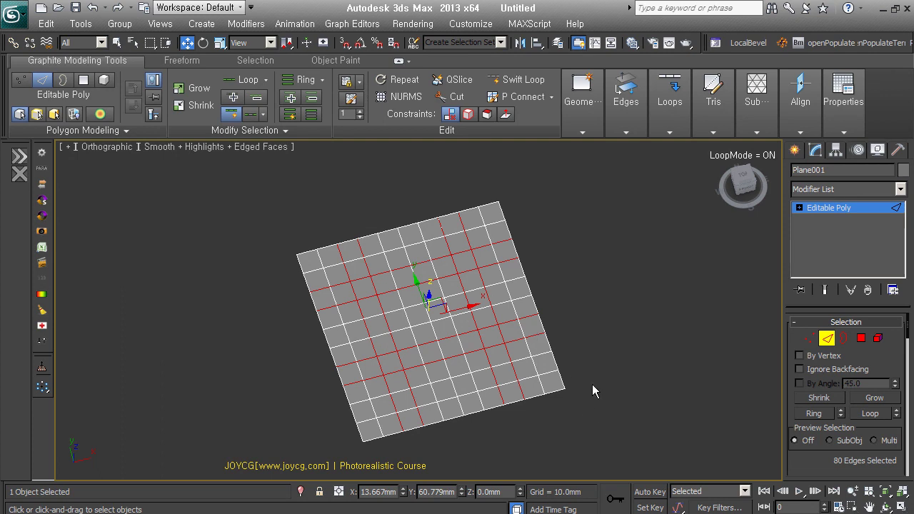
click(230, 114)
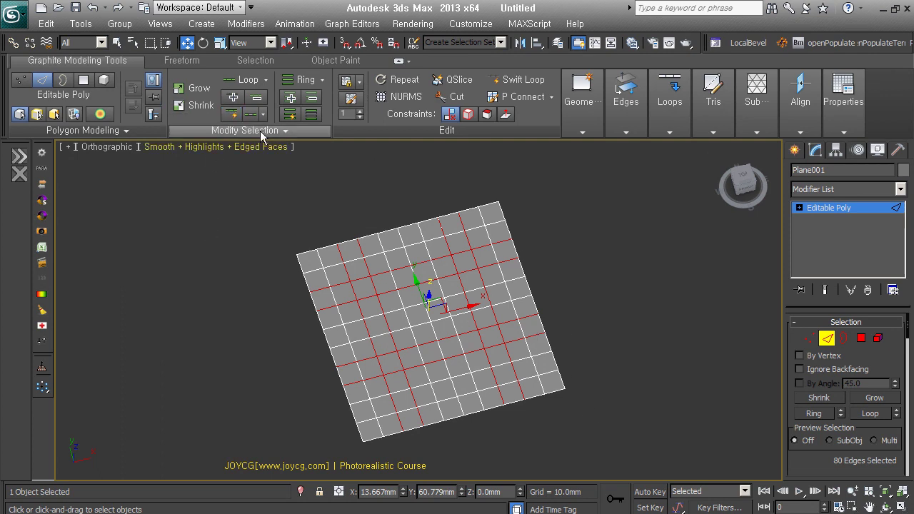
click(160, 332)
- At Vertex level, select a vertex near the plane's centre, then clear it
alt+middle_drag(514, 370, 482, 367)
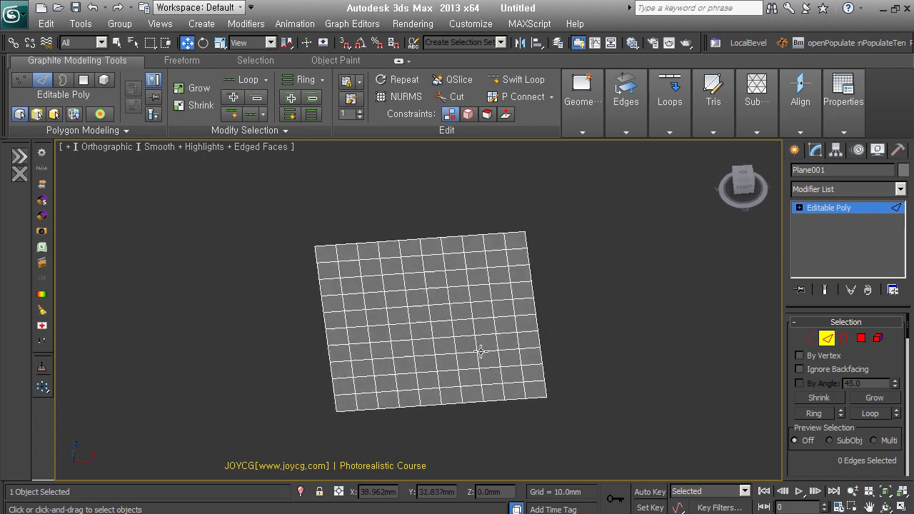
middle_drag(553, 320, 529, 325)
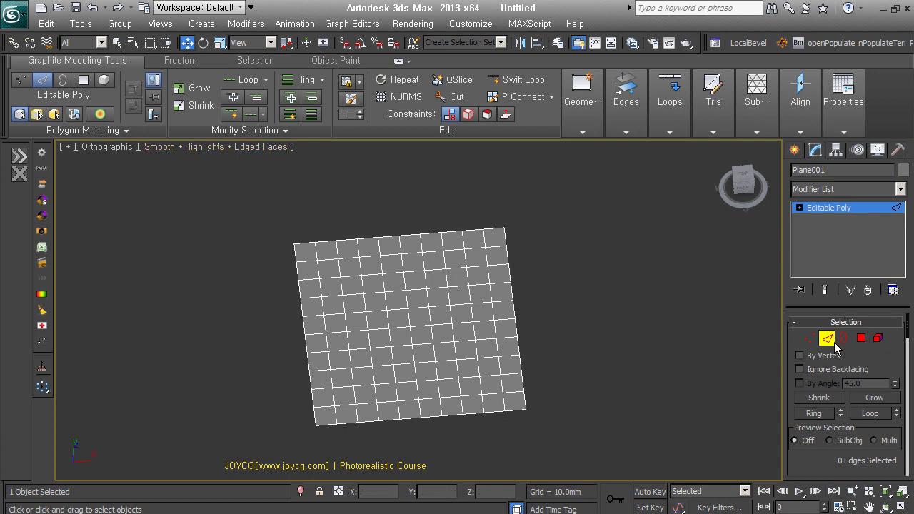
click(812, 338)
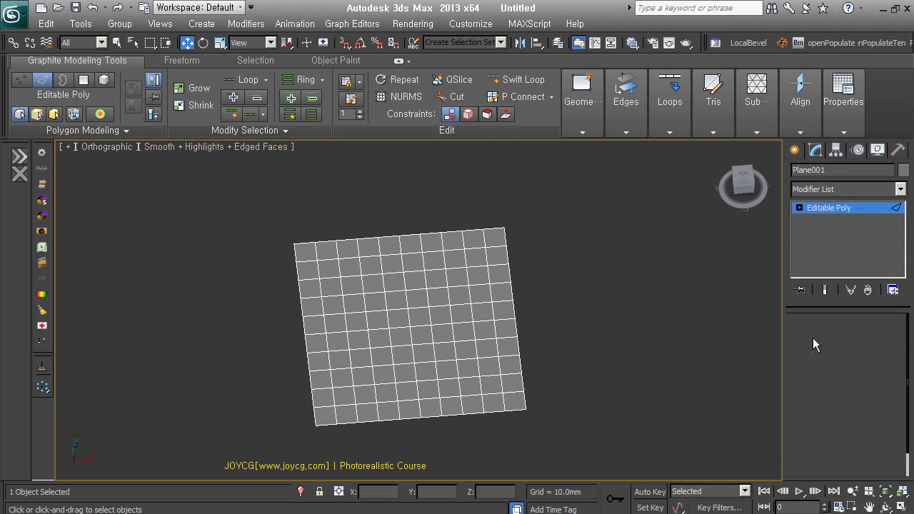
click(409, 327)
scroll(421, 342, up, 2)
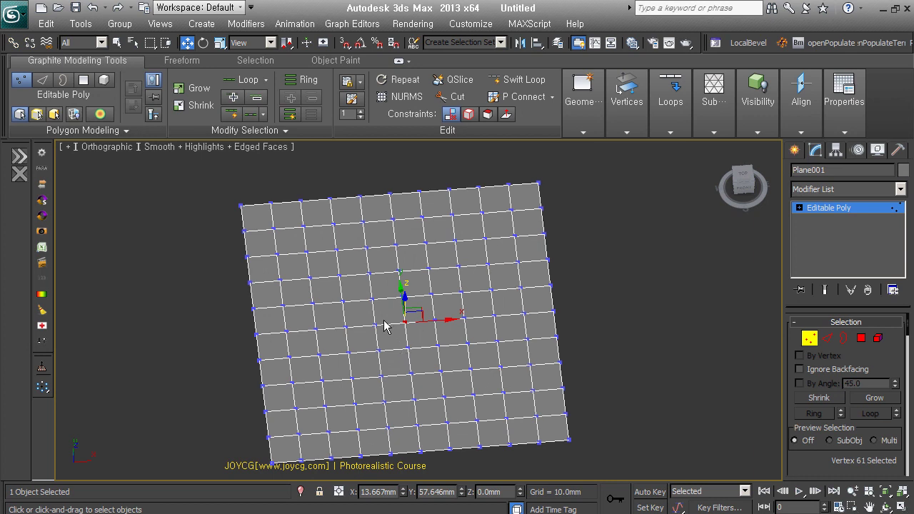
click(435, 343)
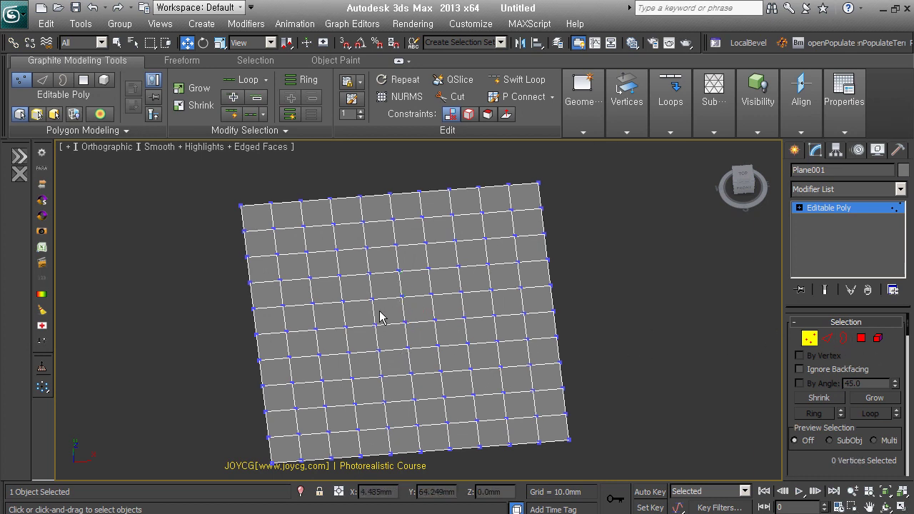
- At Polygon level, select a 2x2 block of polygons at the plane's centre
click(861, 338)
click(330, 316)
click(401, 329)
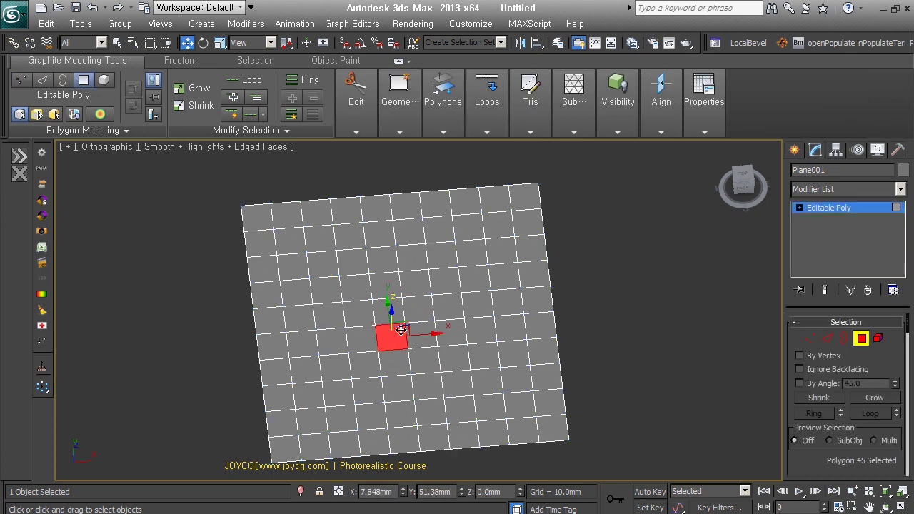
ctrl+click(398, 310)
ctrl+click(422, 311)
ctrl+click(426, 337)
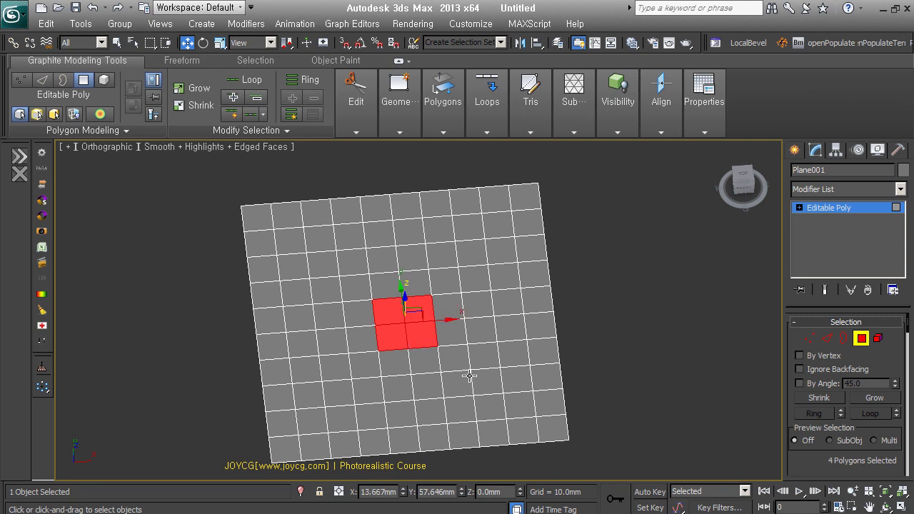
- Pick the centre vertex, then return to Polygon level to view the 2x2 selection
click(809, 338)
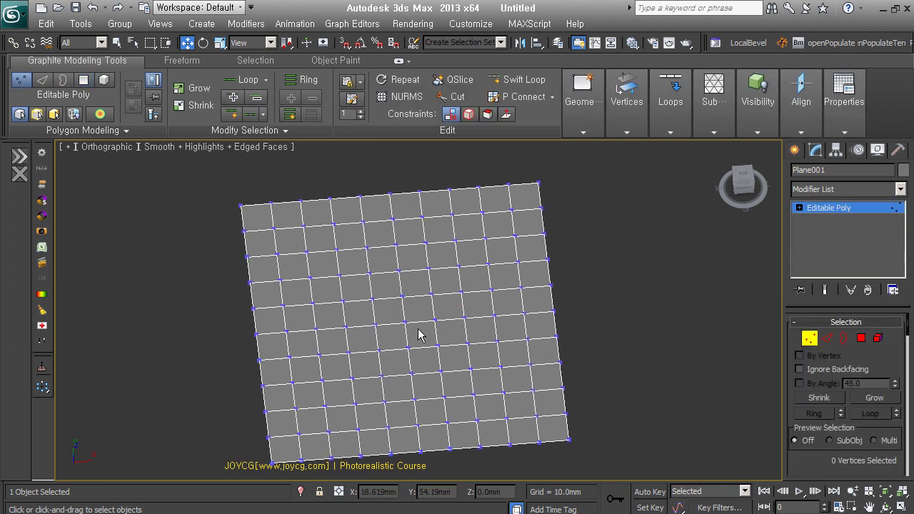
click(405, 322)
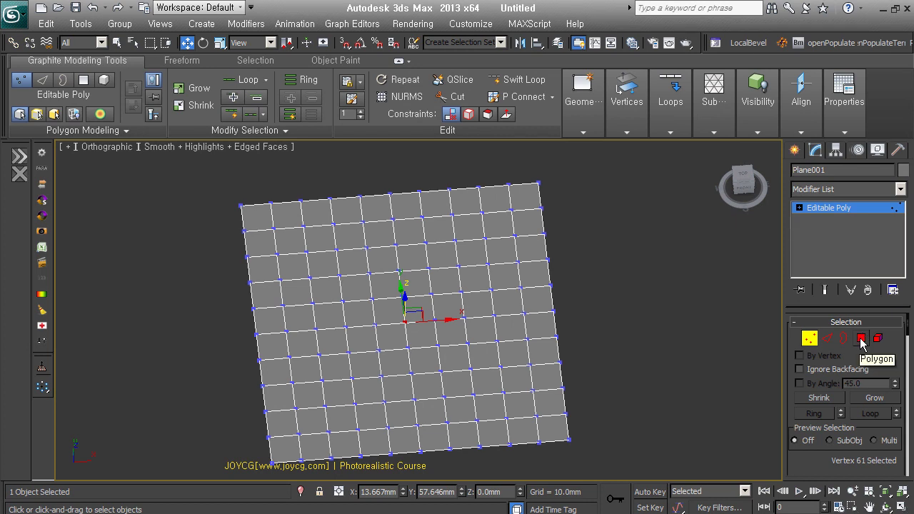
click(861, 340)
drag(848, 312, 848, 266)
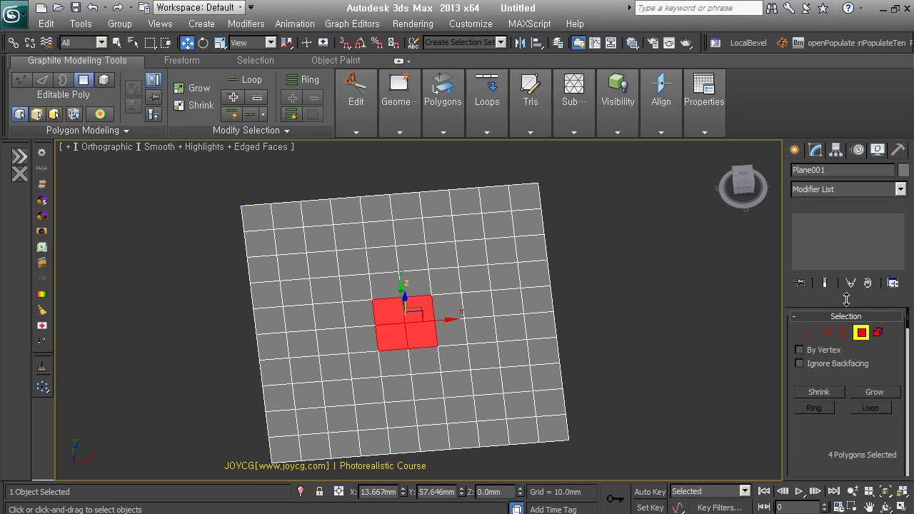
alt+middle_drag(506, 385, 493, 373)
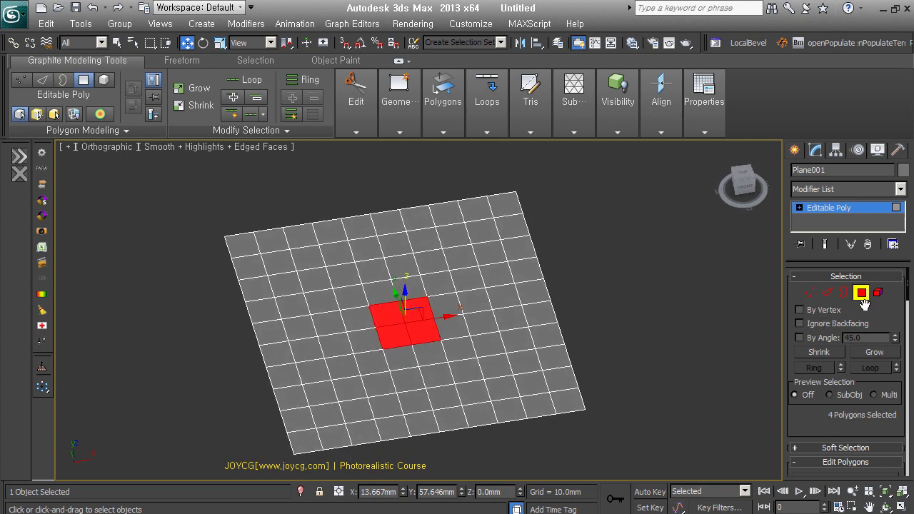
- Cycle through Vertex, Edge and Polygon levels to check stored selections, ending at Vertex level
click(811, 293)
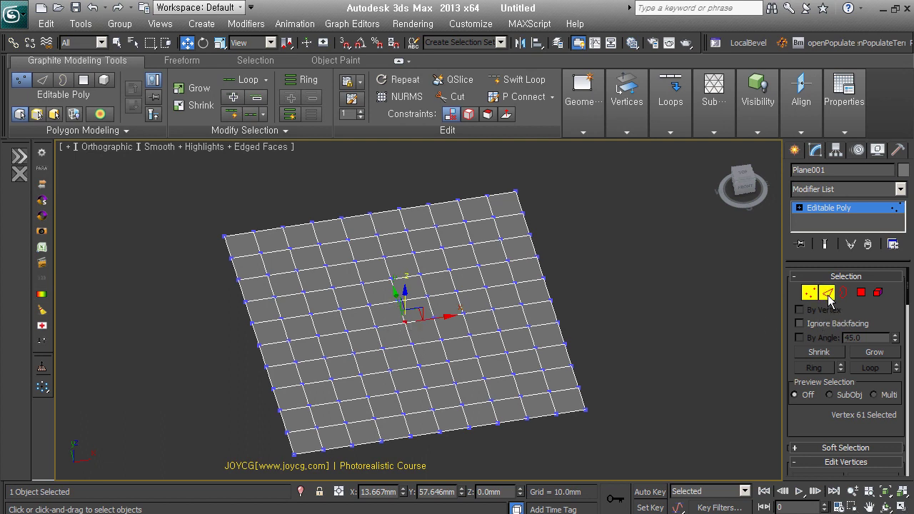
click(827, 293)
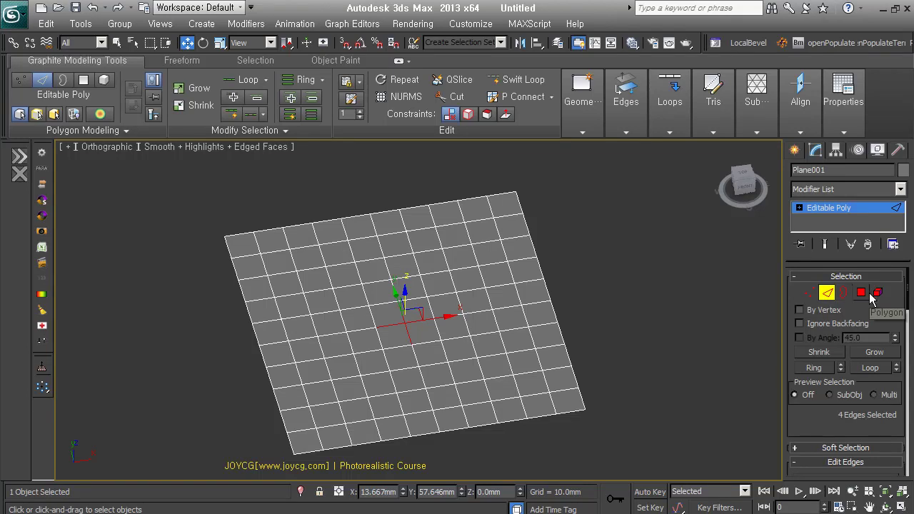
click(862, 293)
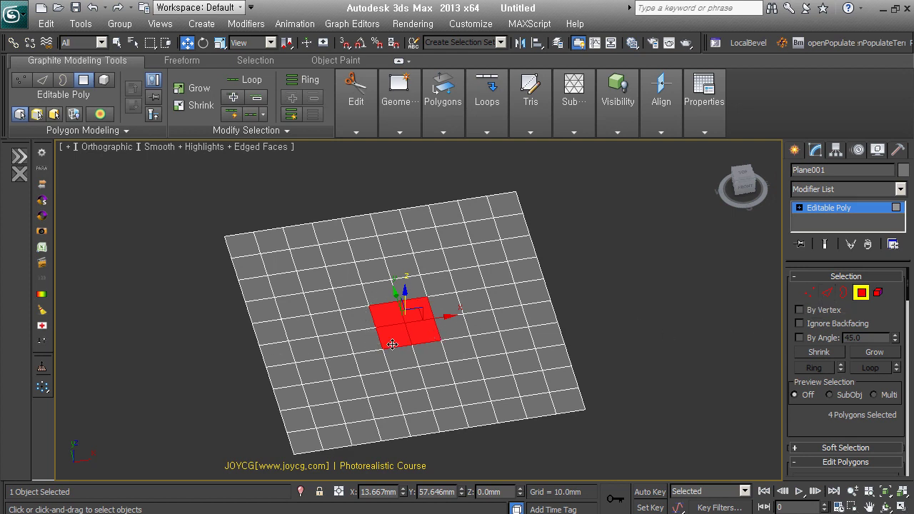
click(826, 294)
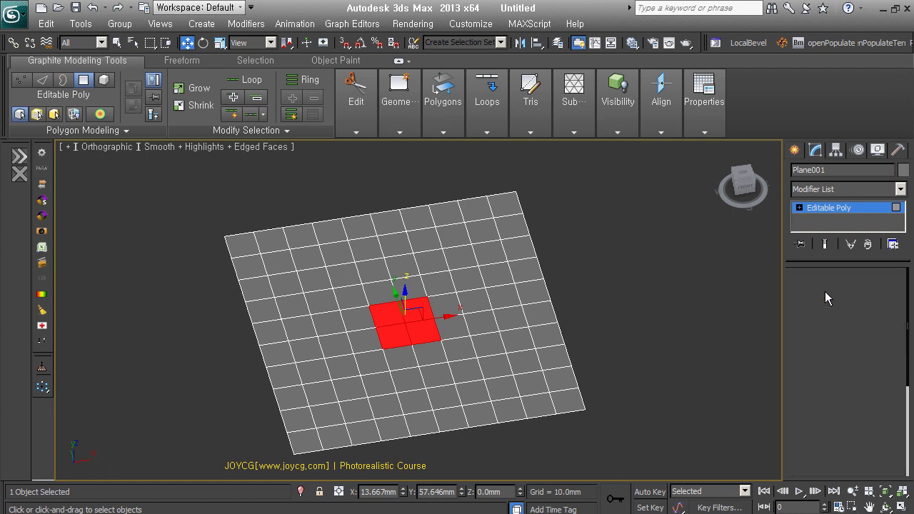
click(862, 293)
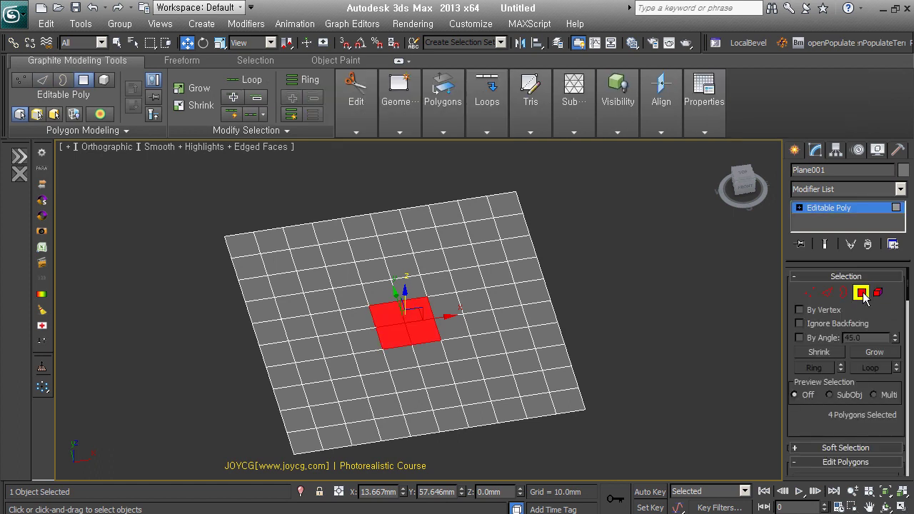
click(809, 293)
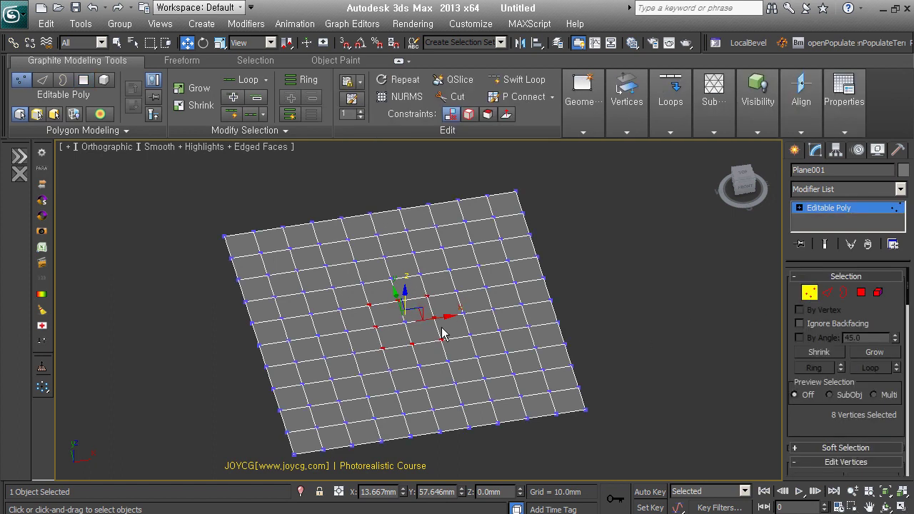
click(862, 292)
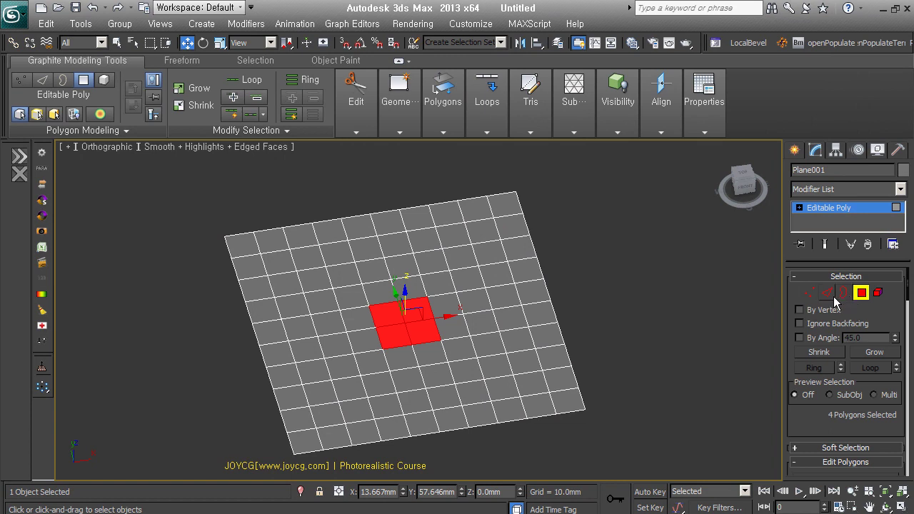
click(826, 293)
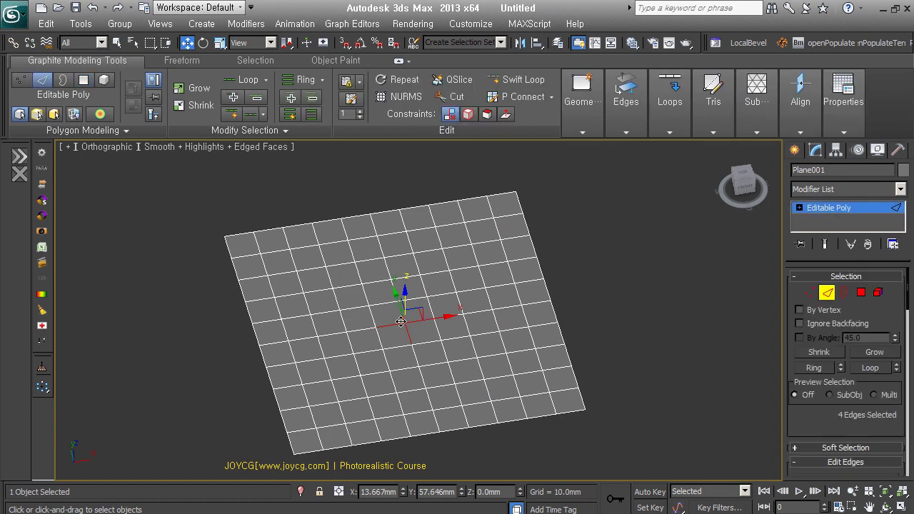
click(862, 293)
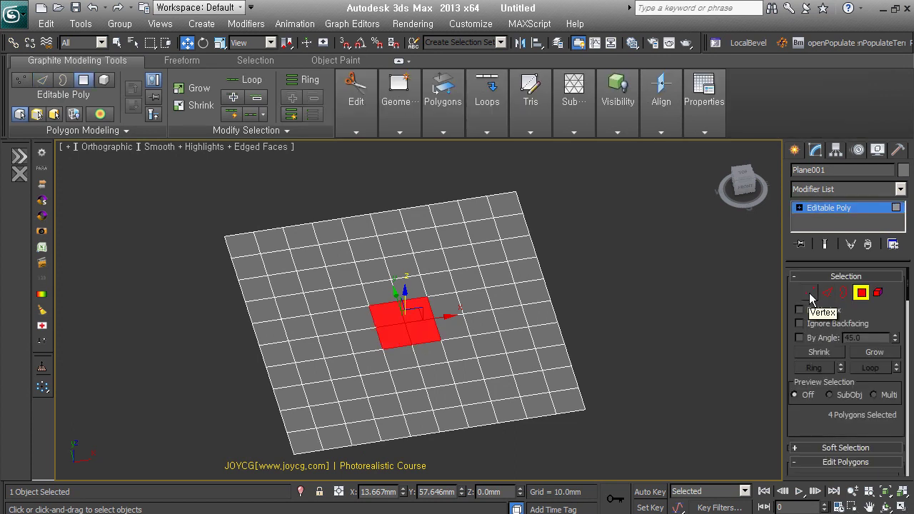
click(809, 294)
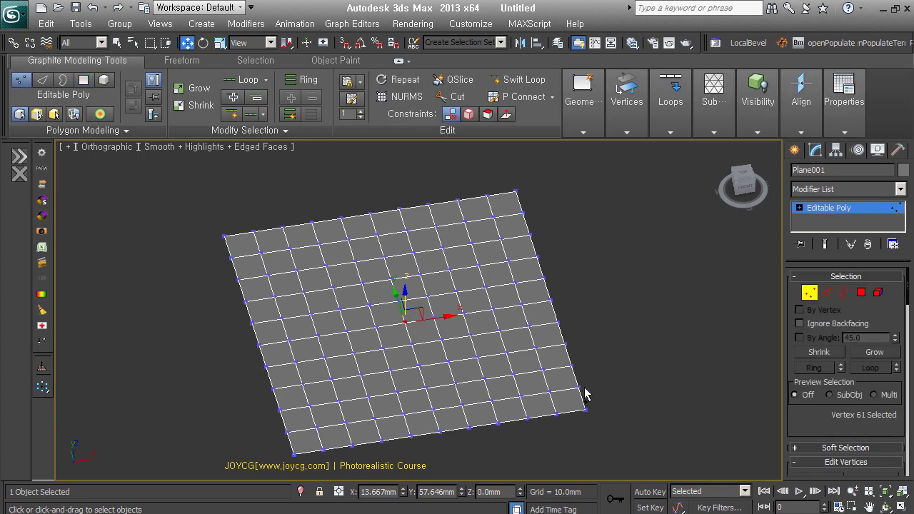
mouse_move(555, 396)
alt+middle_down()
mouse_move(443, 366)
mouse_move(420, 316)
mouse_move(434, 340)
alt+middle_up()
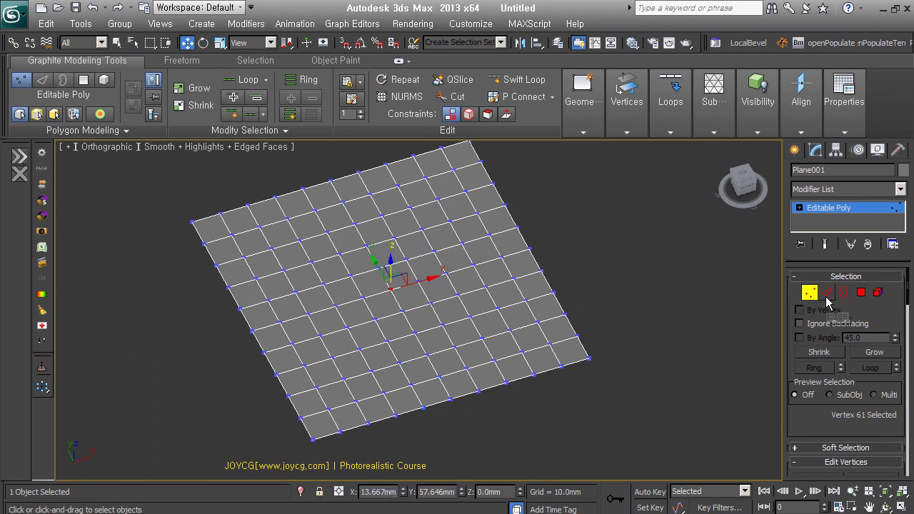
- Convert the four selected polygons to edges and back, then clear the edge selection
click(861, 293)
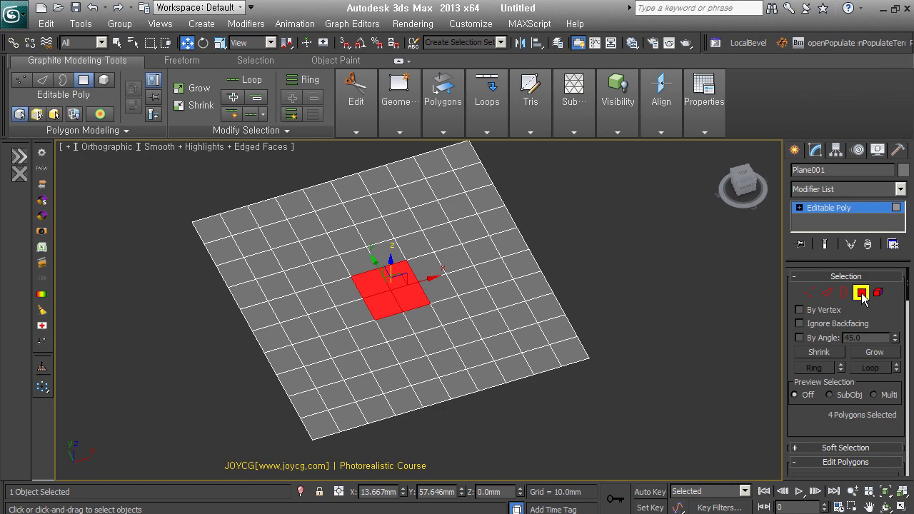
click(829, 294)
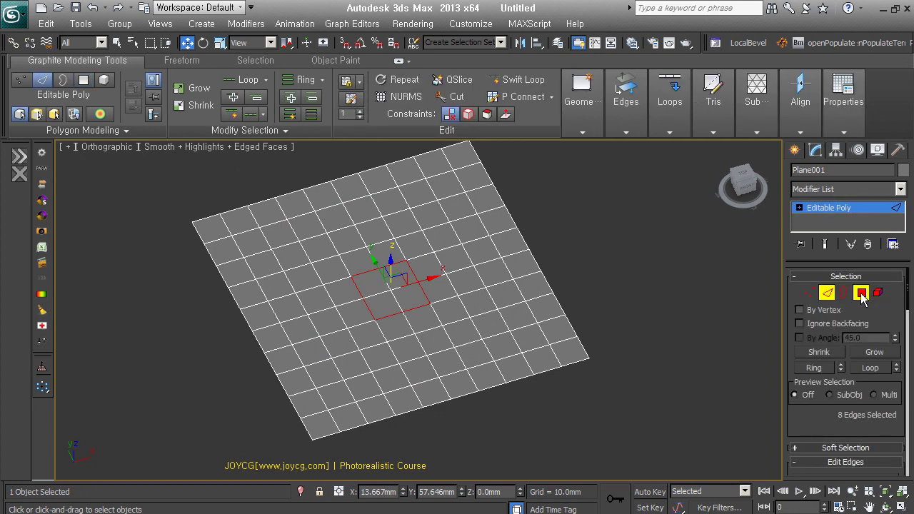
click(861, 293)
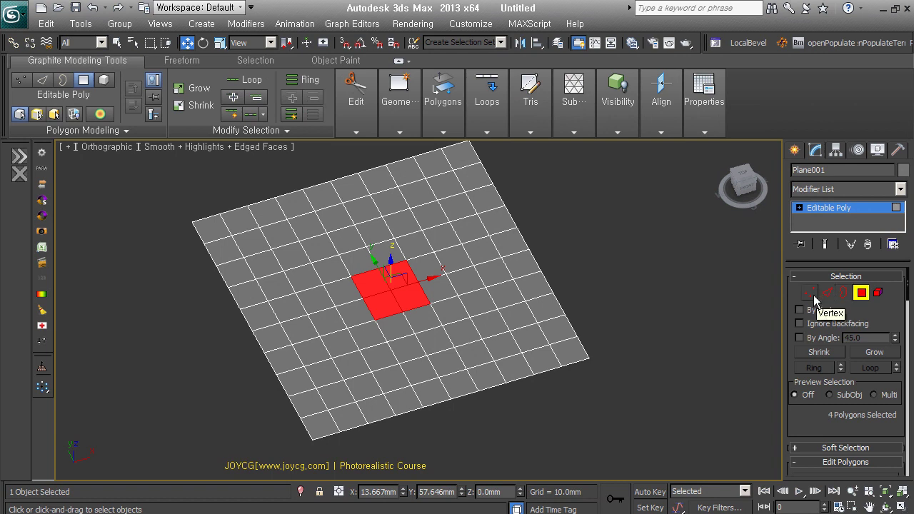
click(827, 293)
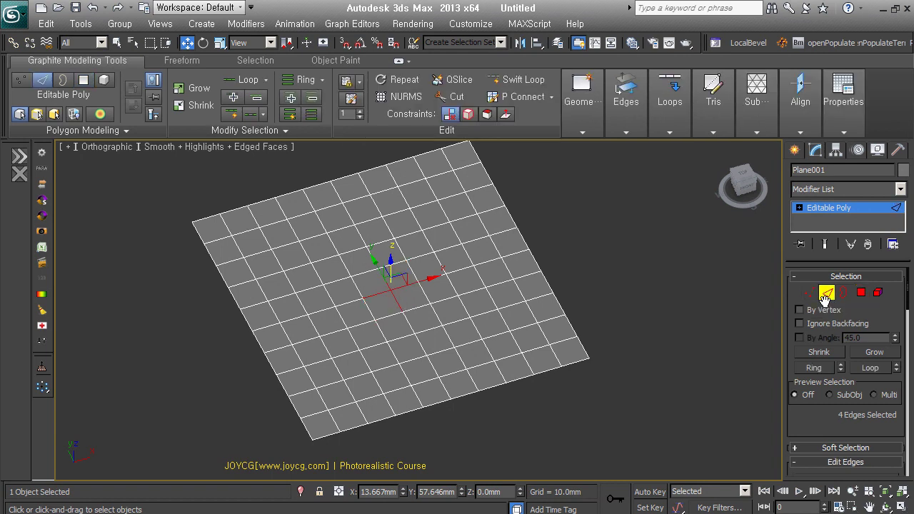
click(669, 393)
middle_drag(455, 325, 463, 350)
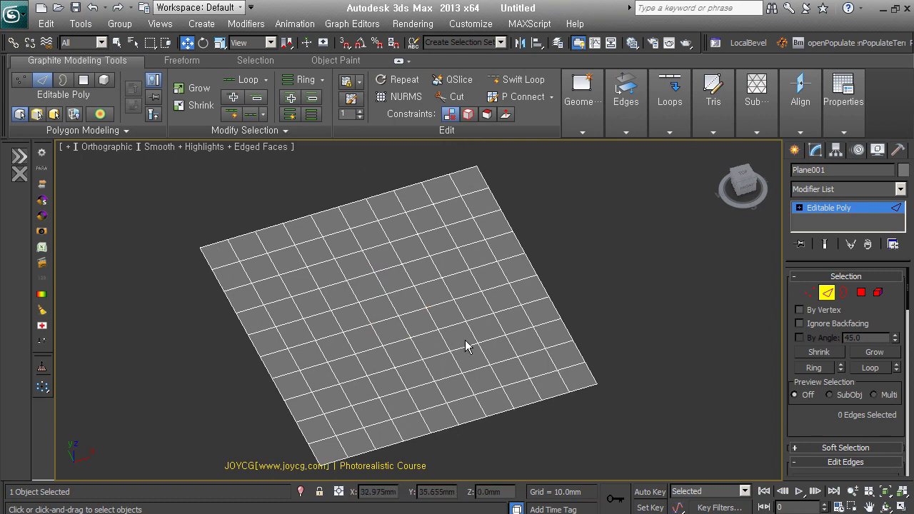
mouse_move(464, 340)
alt+middle_down()
mouse_move(456, 334)
mouse_move(465, 329)
alt+middle_up()
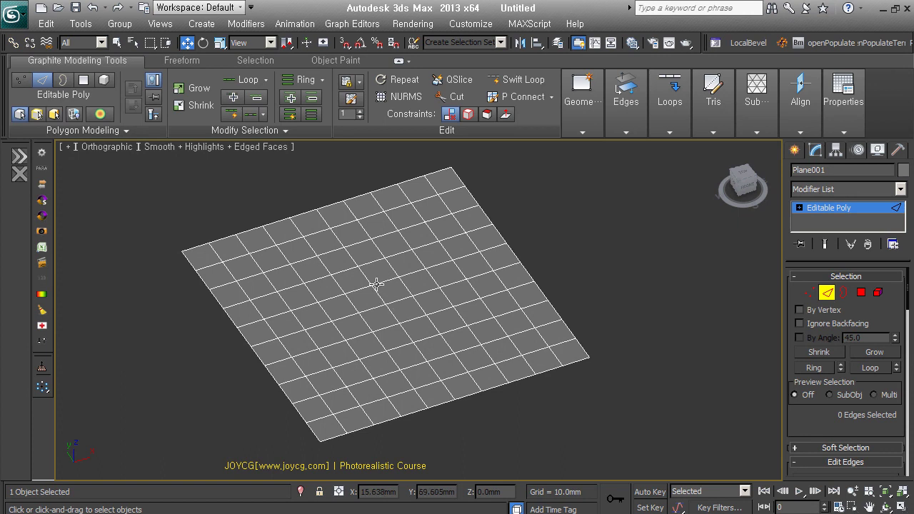
- Apply a brick-style tile pattern to the plane with Generate Topology
click(249, 63)
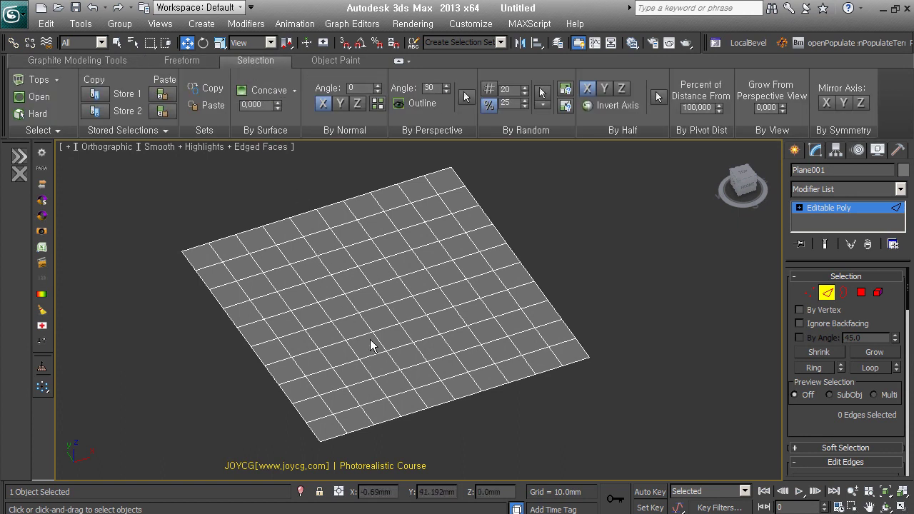
middle_drag(374, 340, 395, 351)
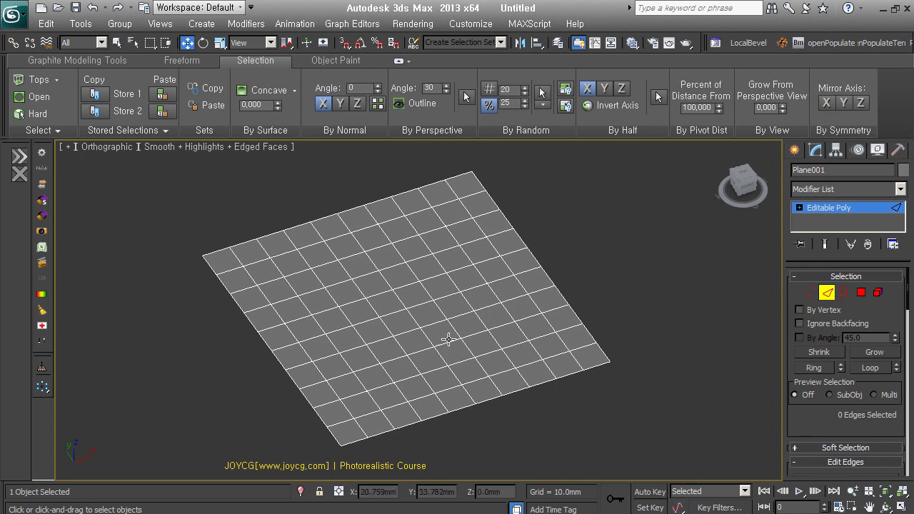
click(71, 60)
click(32, 133)
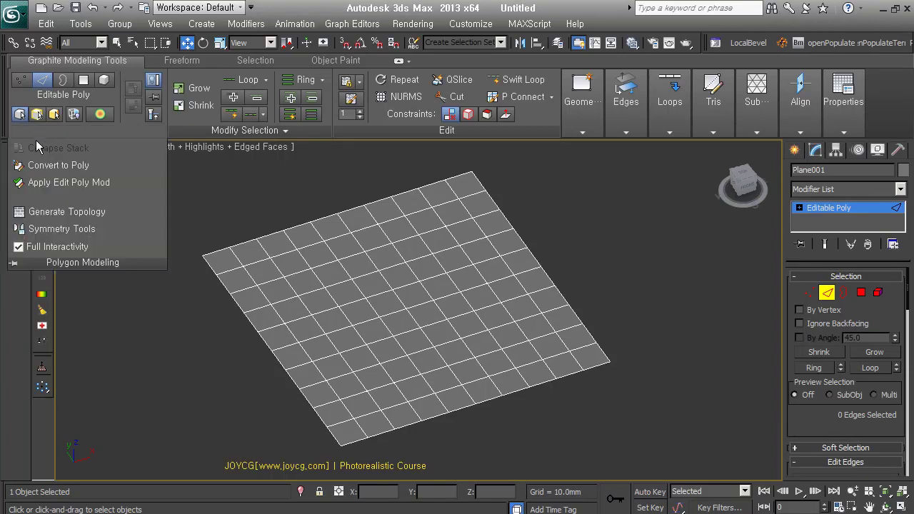
click(60, 212)
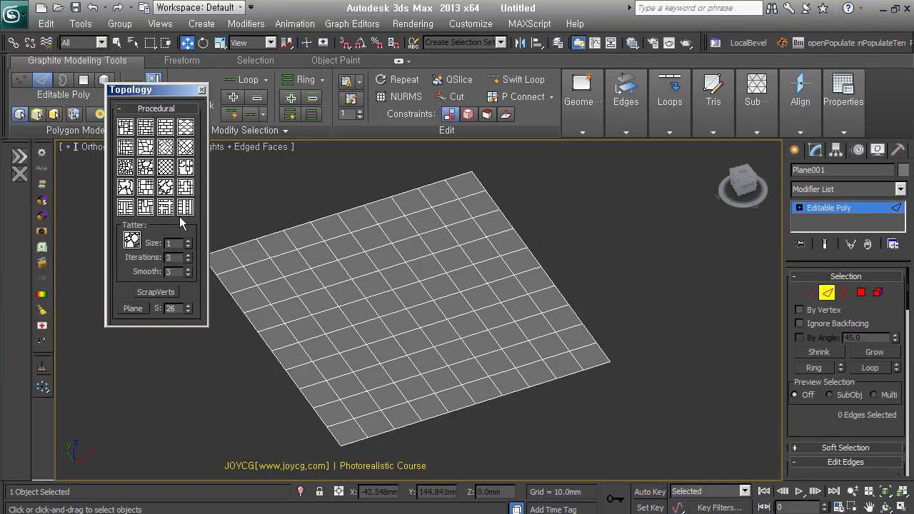
click(146, 190)
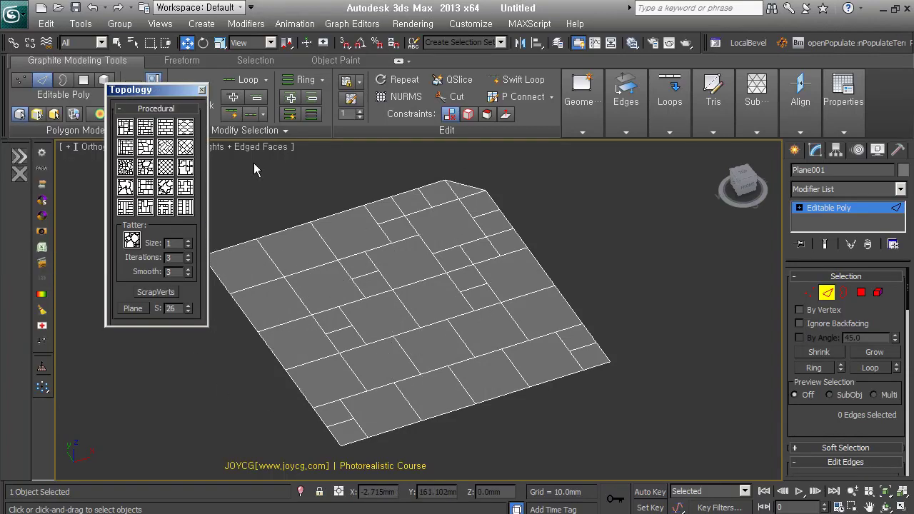
click(202, 90)
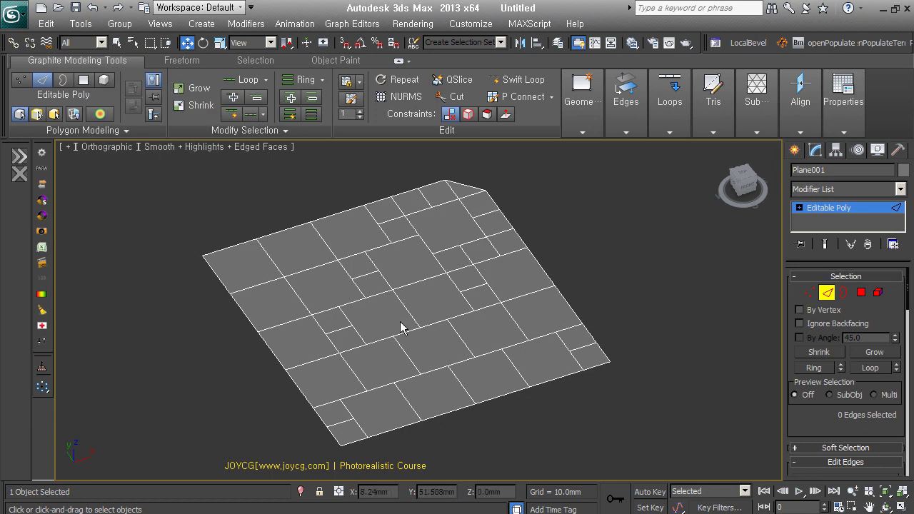
alt+middle_drag(394, 358, 445, 365)
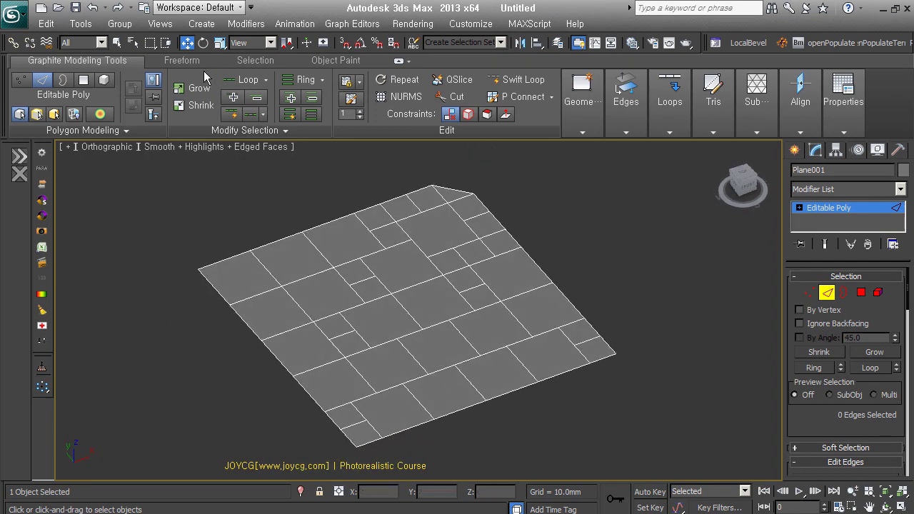
- Expand the extra selection options and exit Edge sub-object level on the plane
click(255, 61)
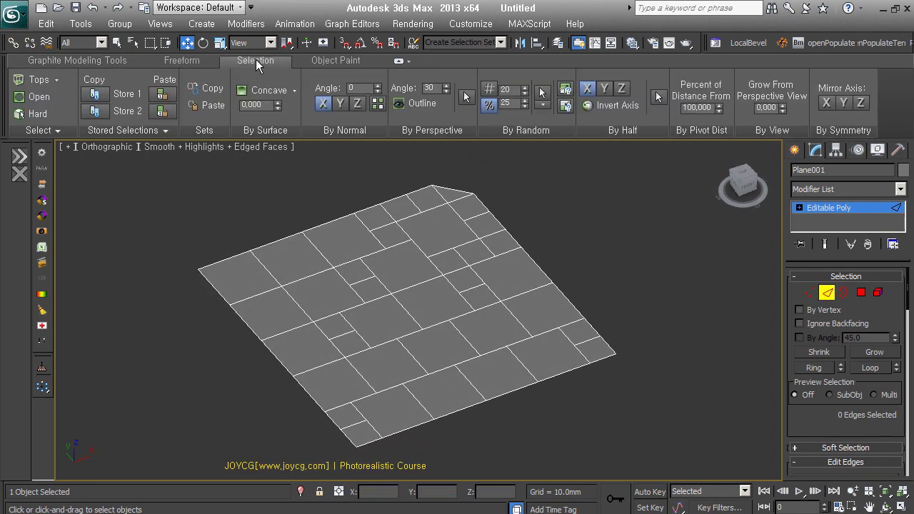
click(30, 132)
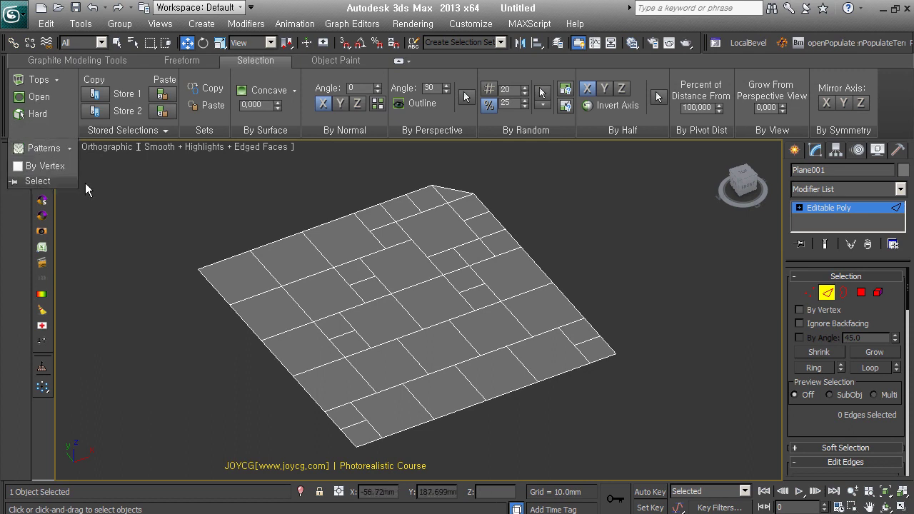
scroll(558, 348, down, 2)
scroll(506, 349, down, 1)
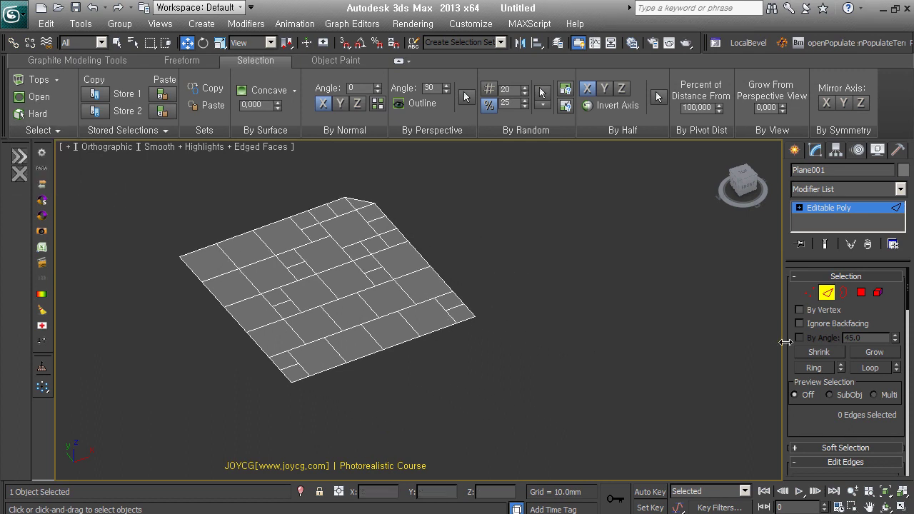
click(826, 293)
- Draw a plane right of the tiled one with 15 length and 15 width segments
click(795, 150)
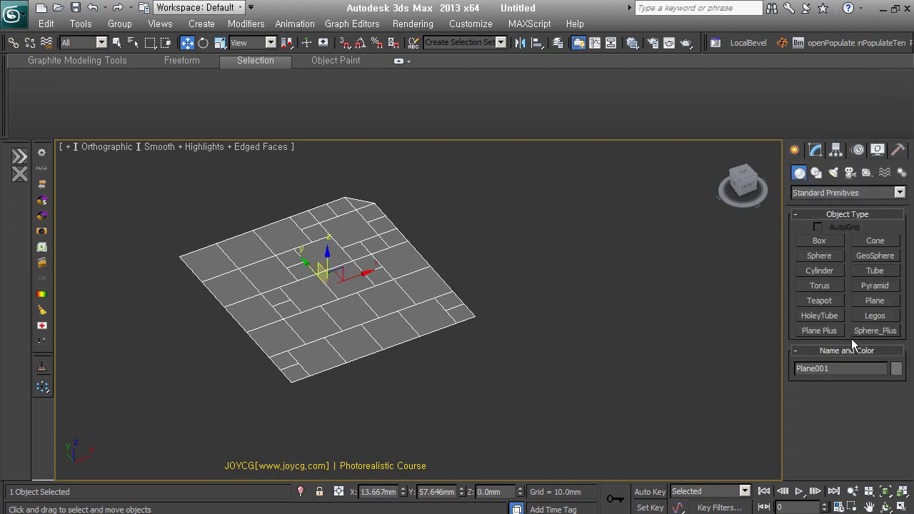
click(877, 301)
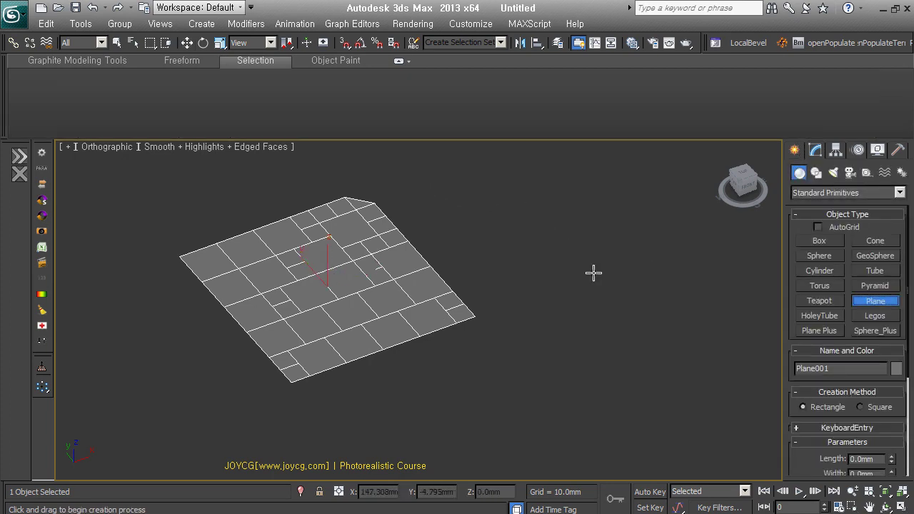
middle_drag(422, 190, 361, 259)
drag(364, 248, 647, 303)
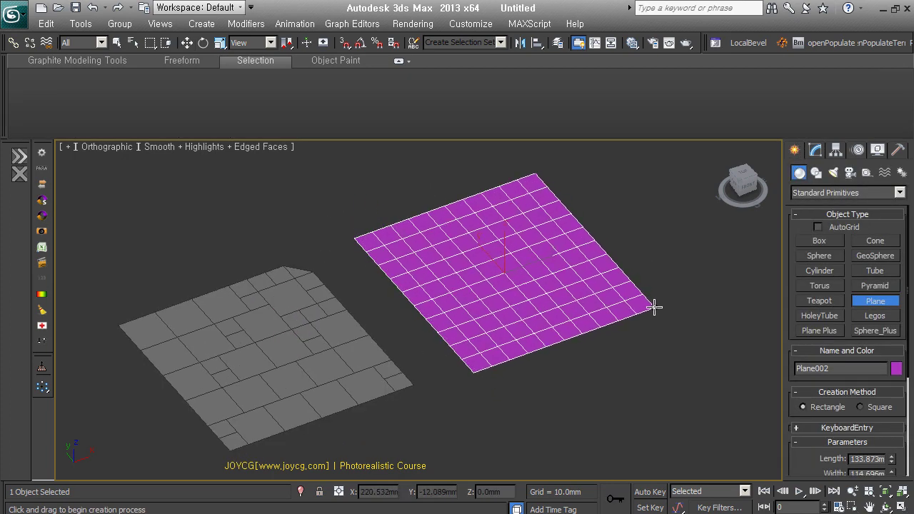
scroll(828, 385, down, 4)
scroll(850, 357, down, 1)
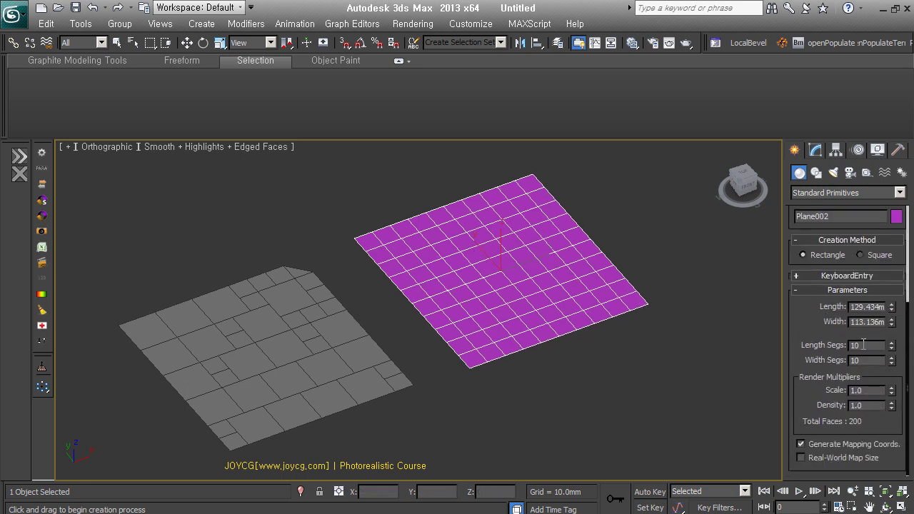
key(Tab)
text(15)
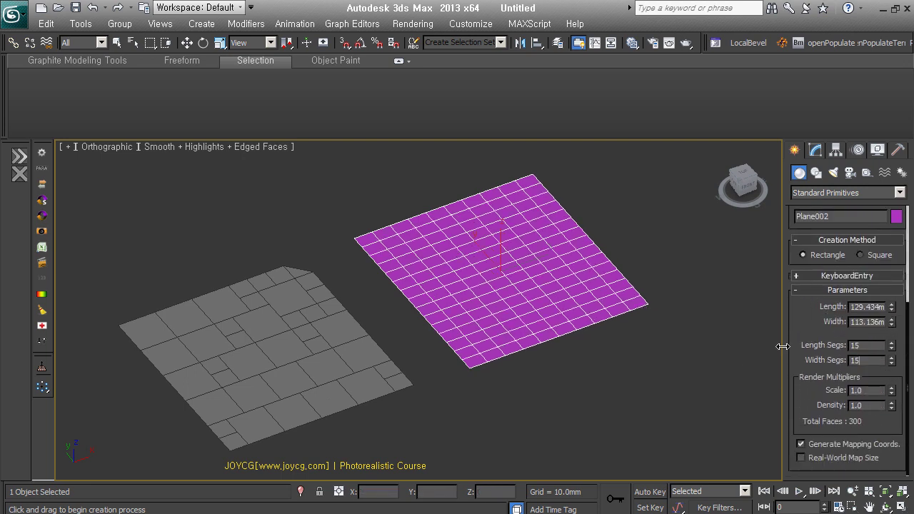
key(Return)
- Set the new plane's object colour to grey
click(897, 216)
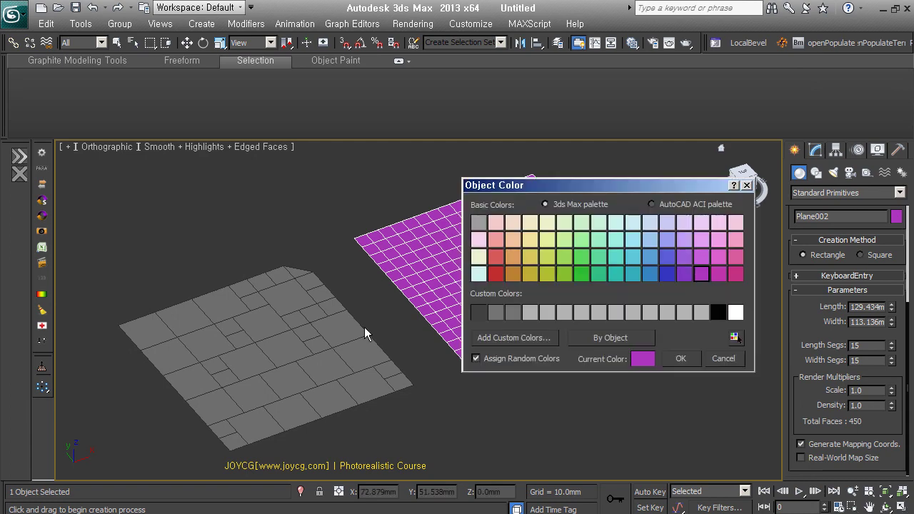
click(530, 312)
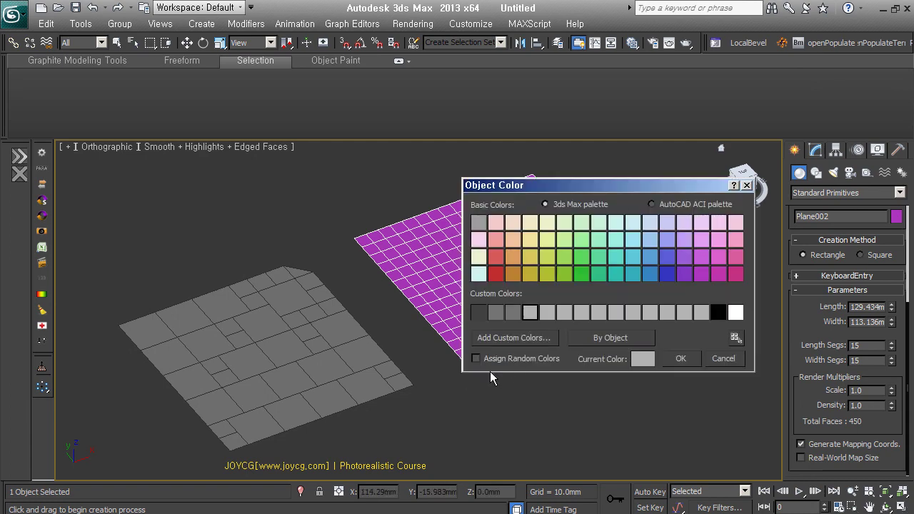
click(680, 359)
middle_drag(546, 375, 524, 377)
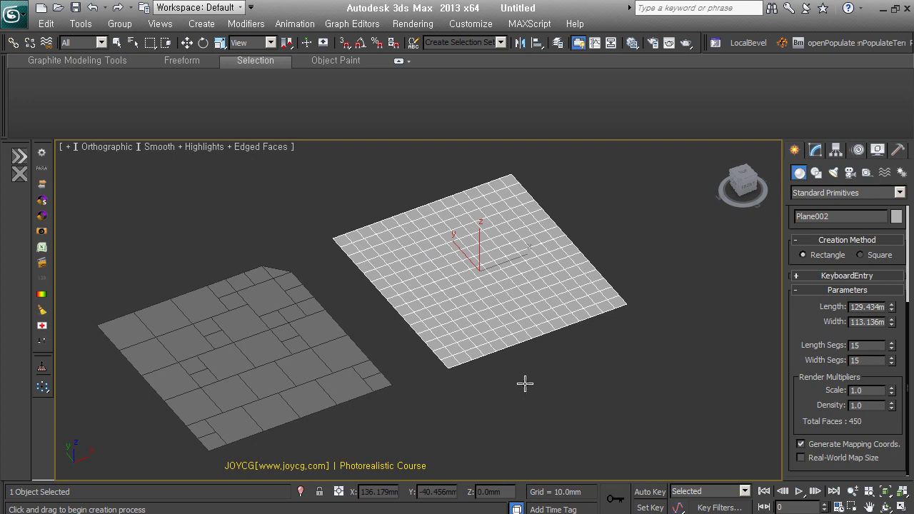
middle_drag(642, 380, 635, 383)
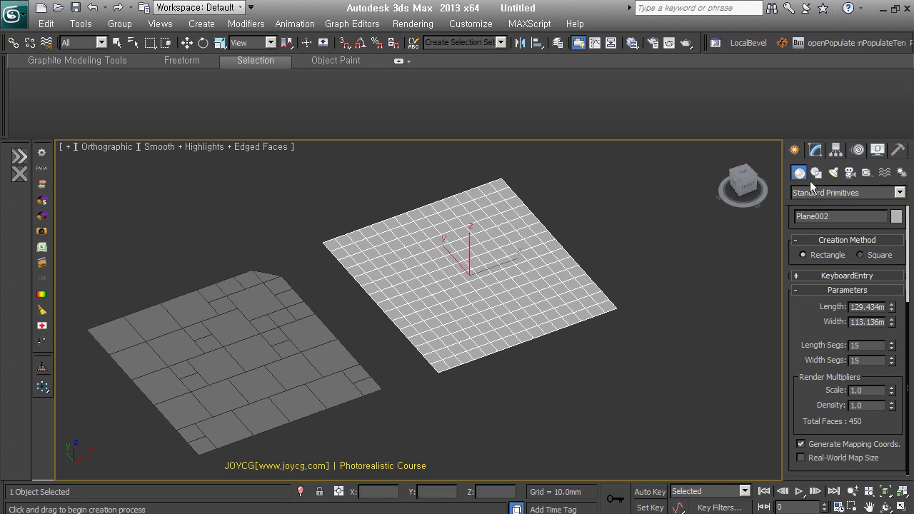
scroll(843, 300, up, 2)
scroll(849, 428, up, 3)
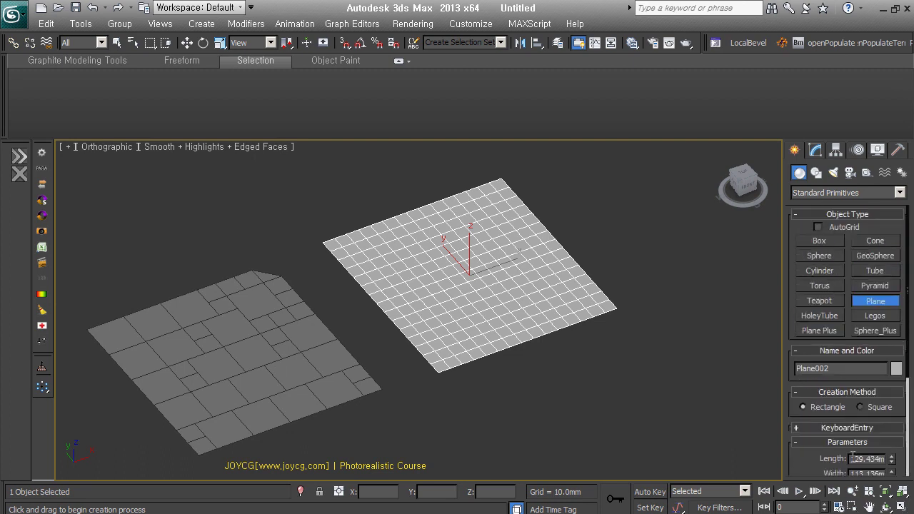
- Draw a sphere to the right of the planes
click(824, 259)
middle_drag(700, 308, 510, 337)
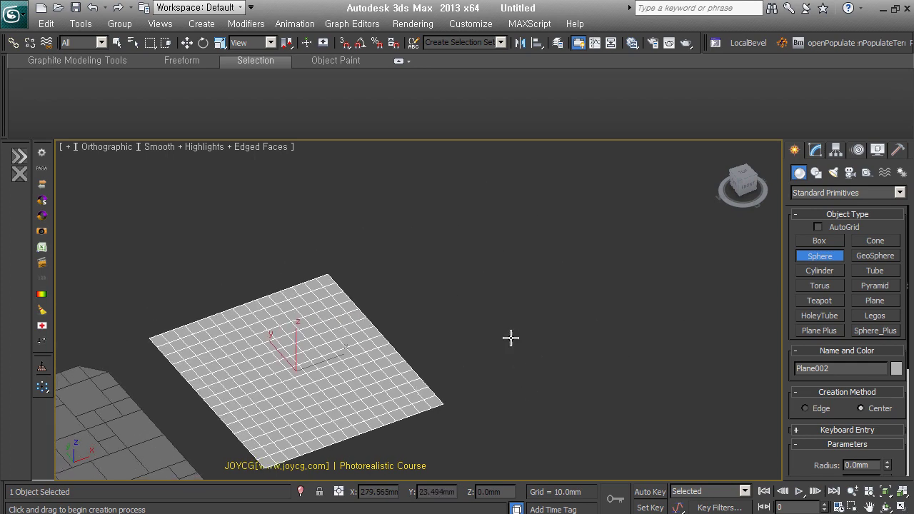
drag(520, 284, 527, 334)
scroll(554, 284, down, 3)
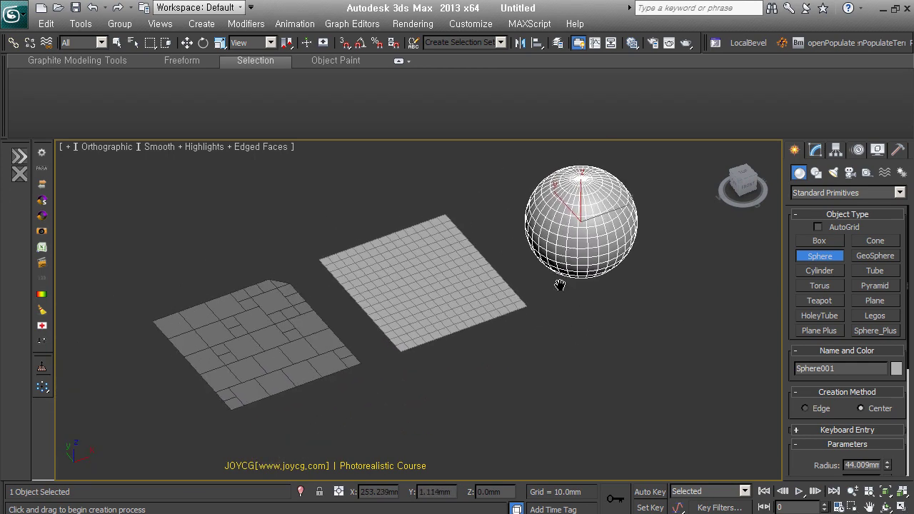
- Draw a cube of about 62 mm beside the sphere
click(803, 241)
middle_drag(679, 264, 577, 324)
drag(611, 255, 618, 322)
click(812, 407)
drag(616, 254, 602, 283)
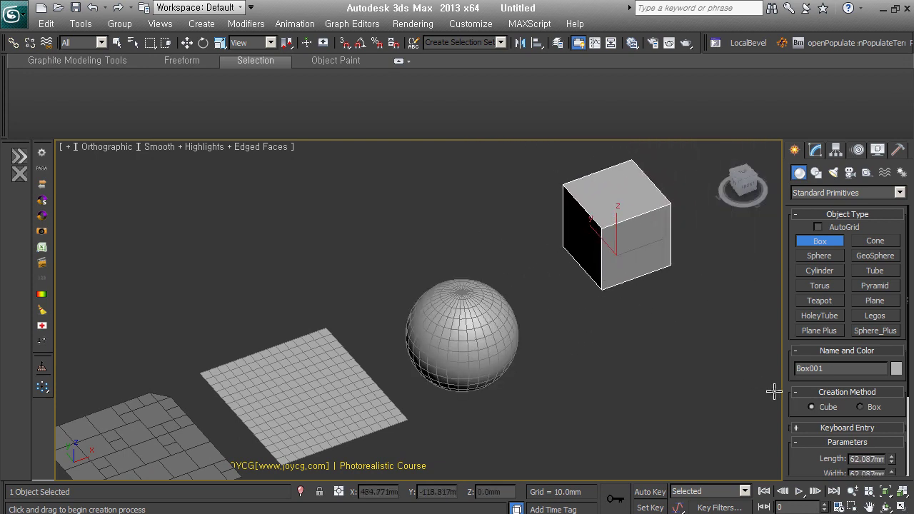
drag(806, 451, 806, 407)
scroll(807, 408, down, 3)
- Give the cube 3 length, width and height segments and convert it to Editable Poly
click(891, 395)
click(891, 395)
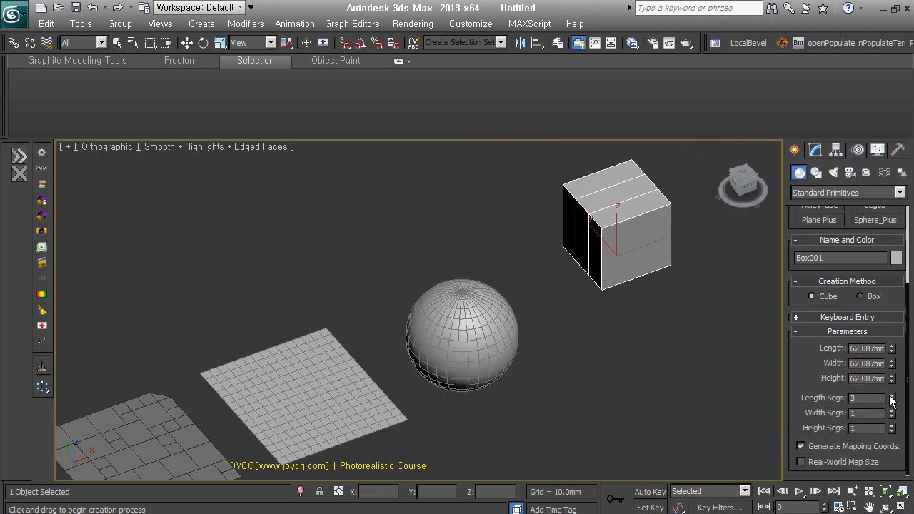
click(891, 395)
click(891, 401)
click(891, 401)
click(891, 395)
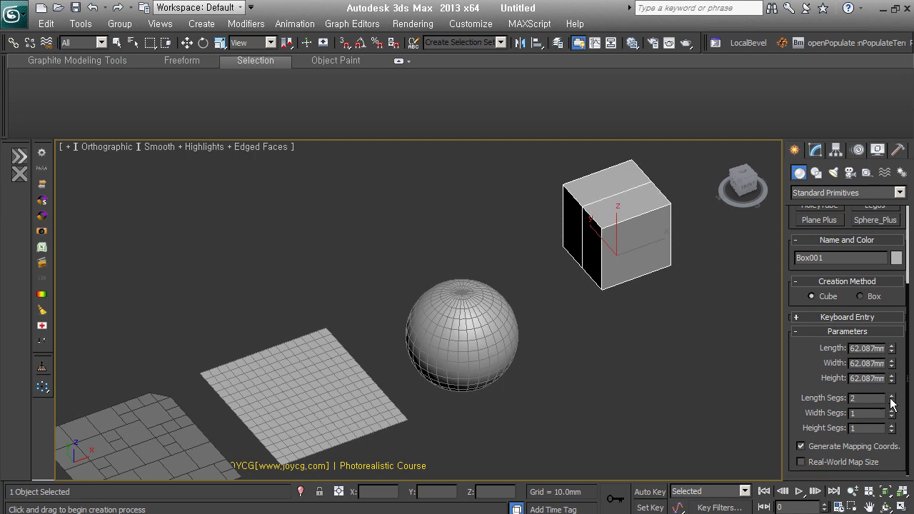
click(892, 395)
click(891, 410)
click(891, 410)
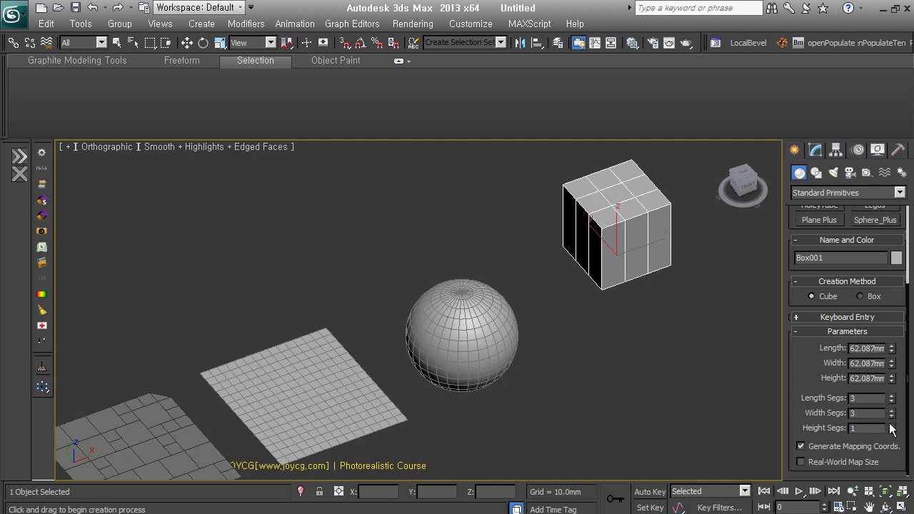
click(891, 424)
click(891, 425)
middle_drag(599, 272, 593, 293)
right_click(629, 243)
click(753, 288)
- Select the cube's front centre face and four top faces and extrude them outward
key(w)
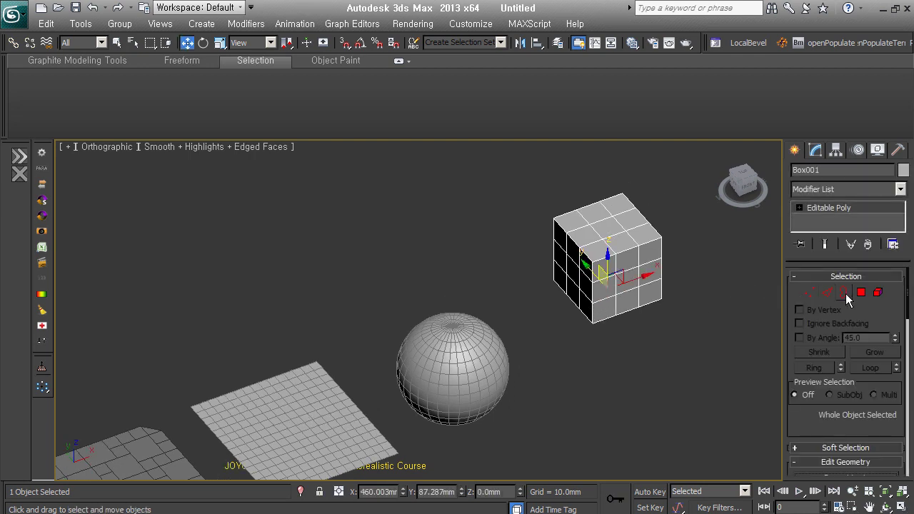
key(4)
click(619, 275)
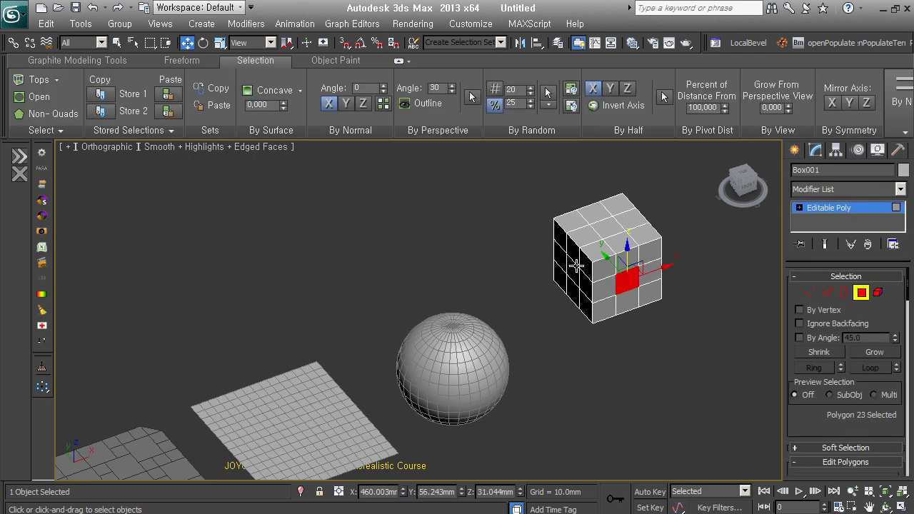
ctrl+click(607, 214)
ctrl+click(589, 211)
ctrl+click(603, 202)
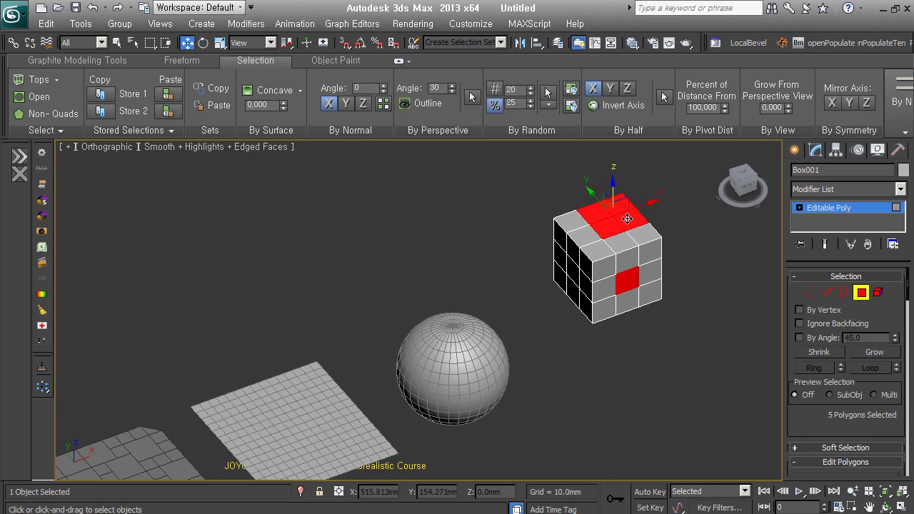
ctrl+click(622, 208)
right_click(624, 272)
click(600, 310)
drag(643, 275, 725, 288)
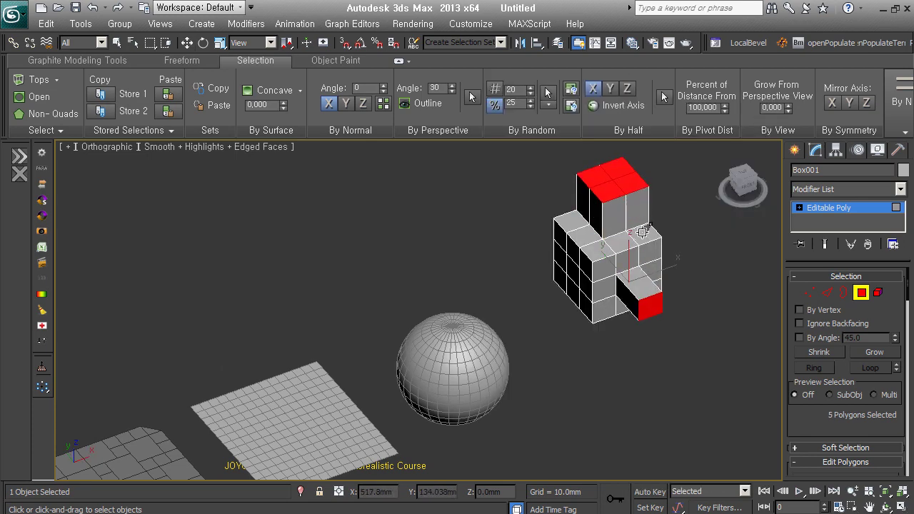
key(w)
key(4)
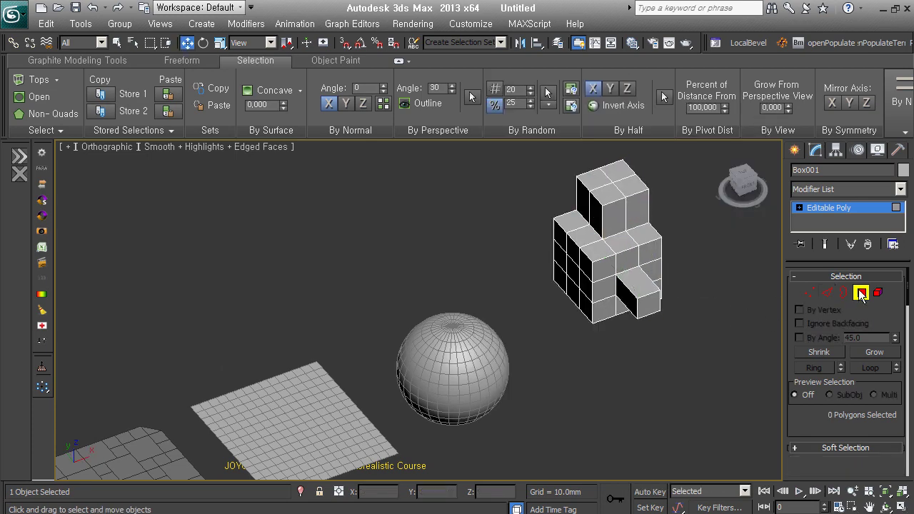
- Nudge the extruded cube, then select the tiled plane Plane001
drag(627, 274, 593, 307)
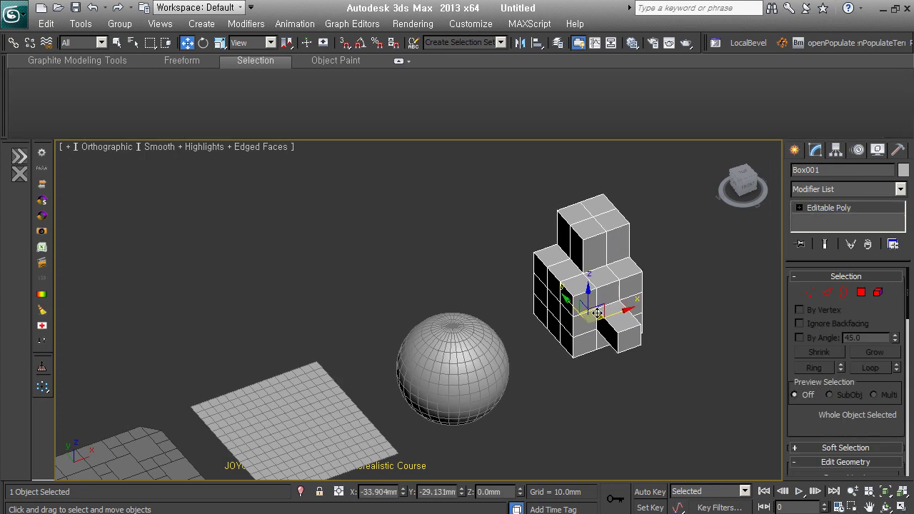
scroll(593, 307, down, 2)
middle_drag(506, 359, 546, 305)
click(569, 396)
click(316, 394)
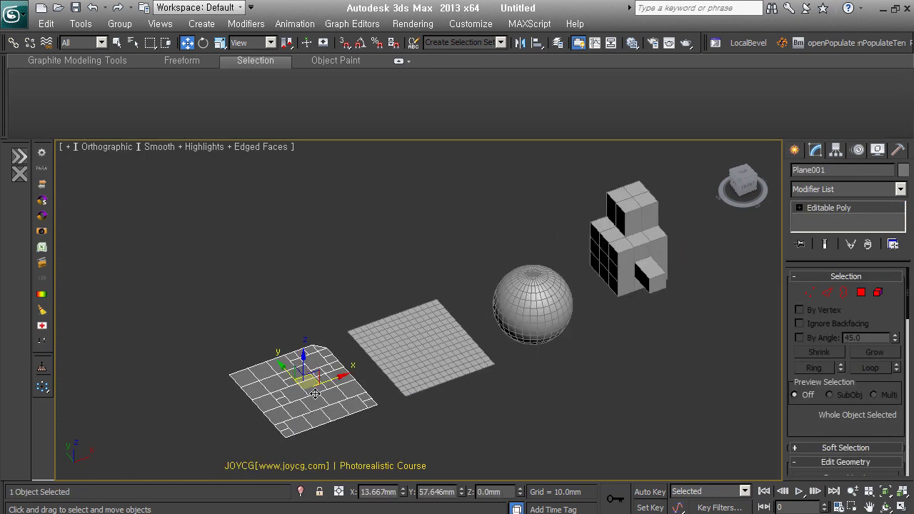
middle_drag(316, 394, 362, 328)
scroll(362, 327, up, 5)
scroll(416, 302, down, 1)
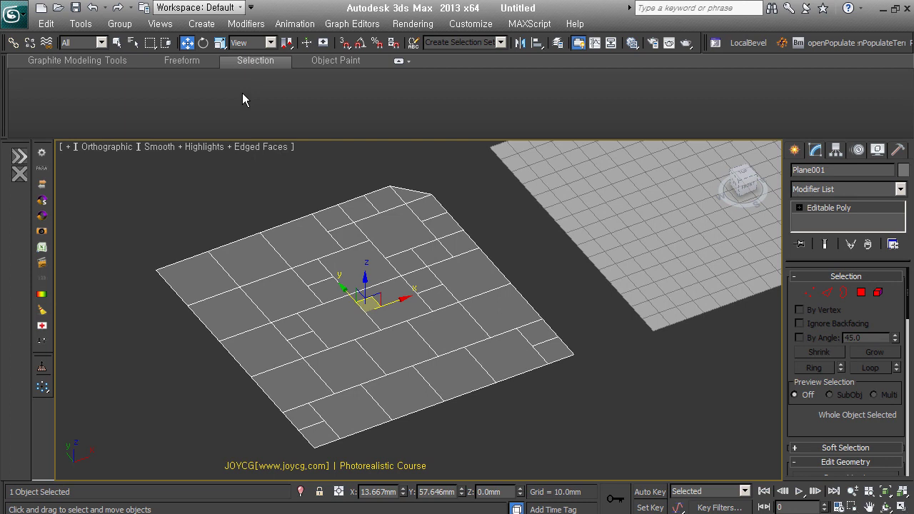
- Delete Plane001's two central polygons, then return to Vertex level
click(810, 294)
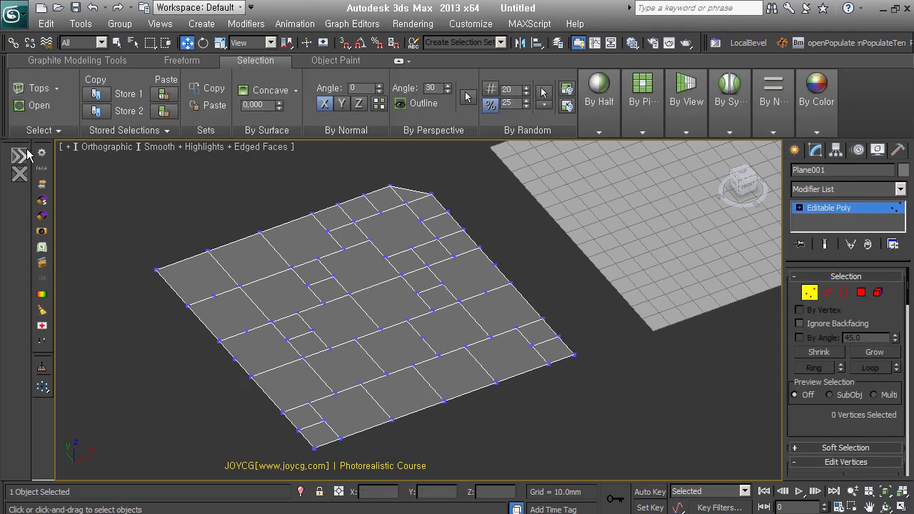
click(43, 133)
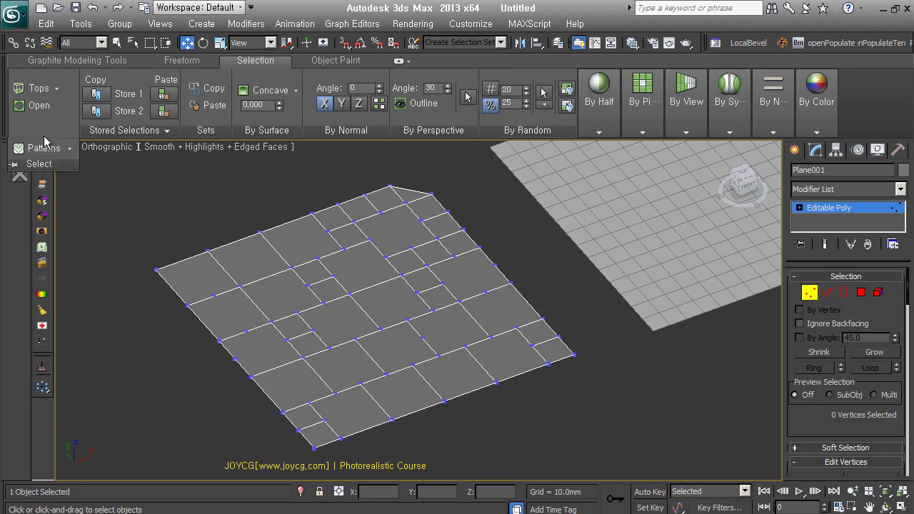
click(861, 292)
alt+click(332, 319)
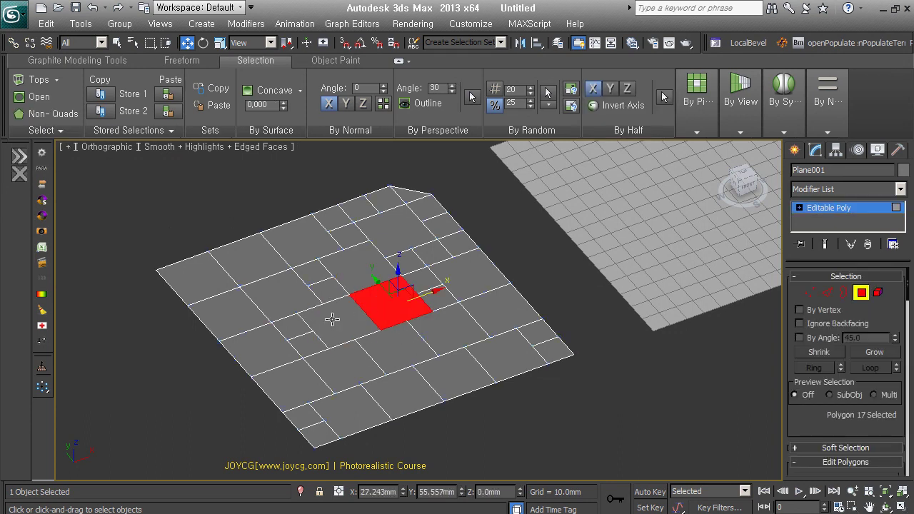
click(332, 319)
key(Delete)
click(375, 303)
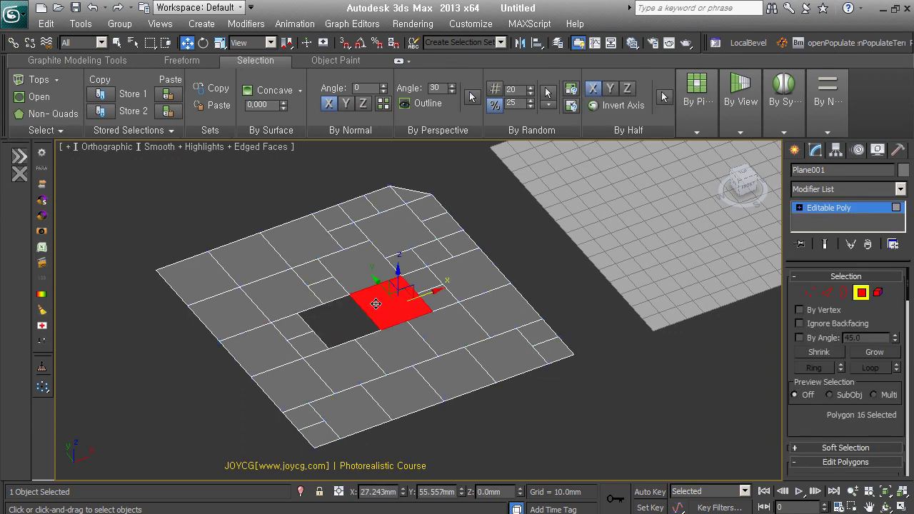
key(Delete)
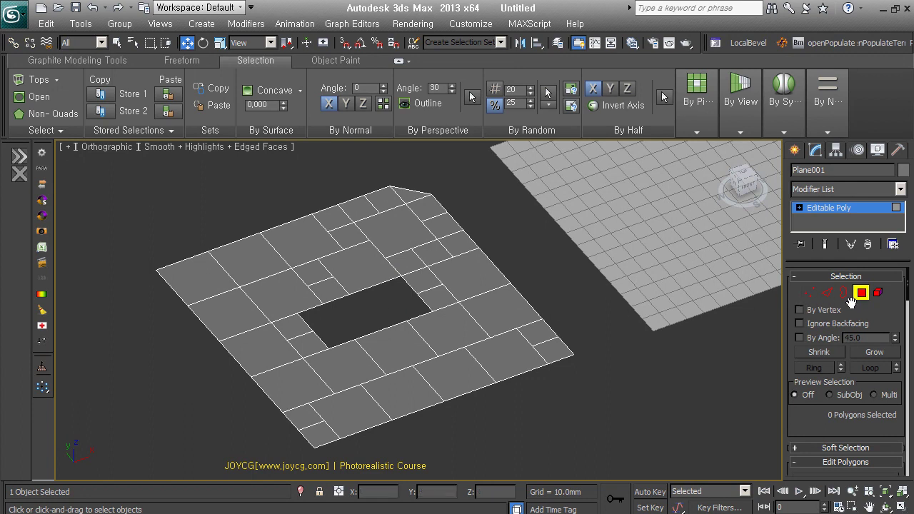
click(809, 293)
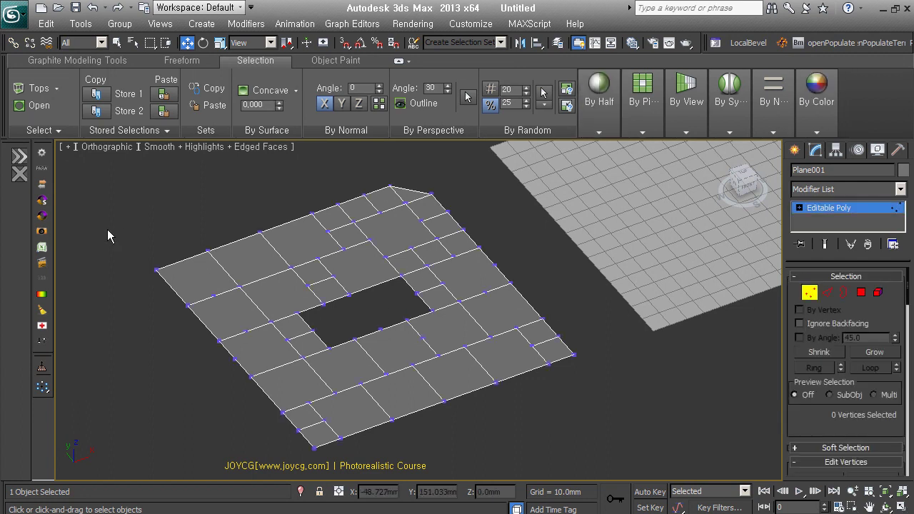
click(38, 107)
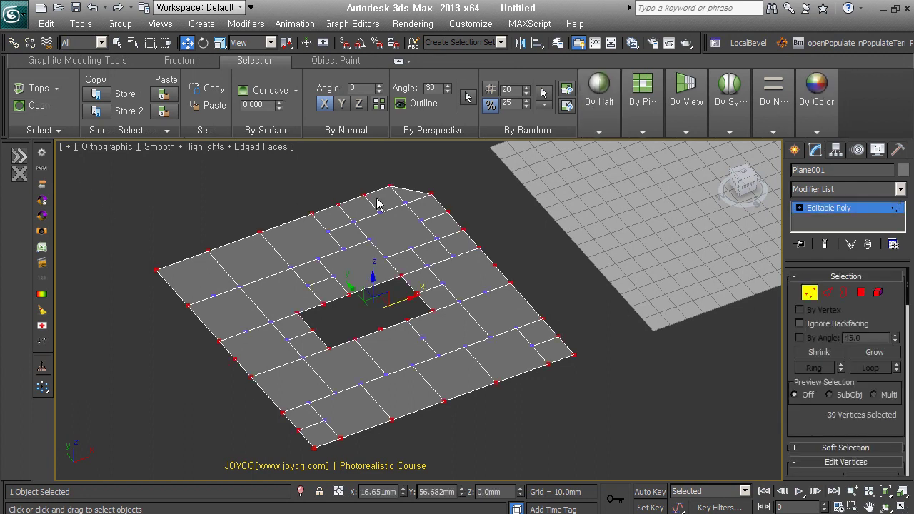
click(51, 130)
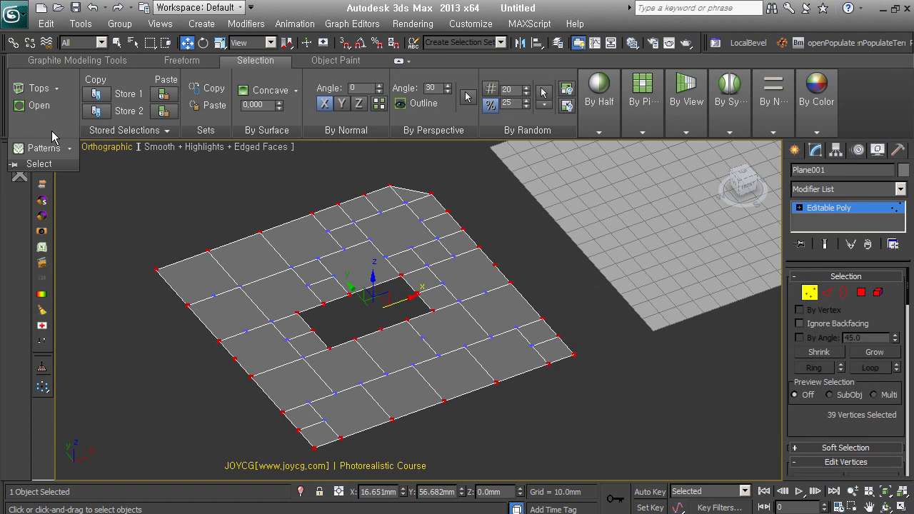
click(153, 185)
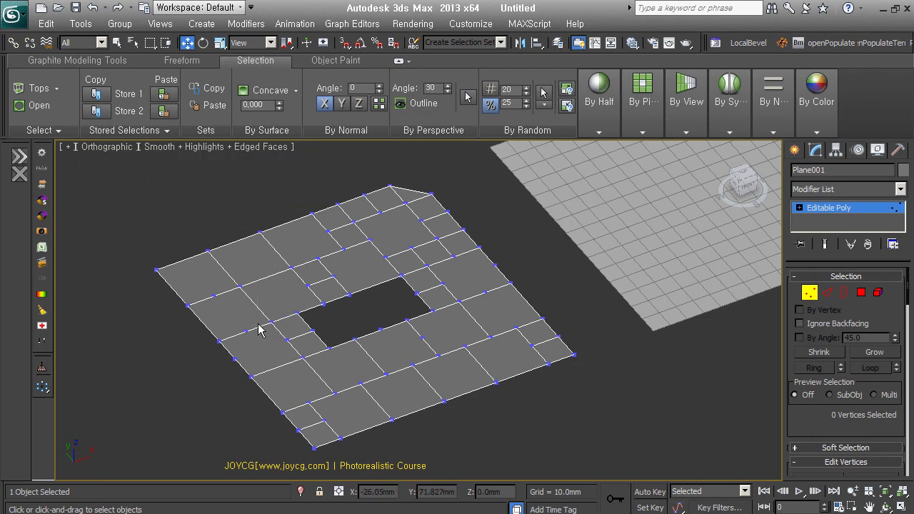
- Store the 15 vertices along the plane's left side as the first stored selection
drag(279, 362, 260, 327)
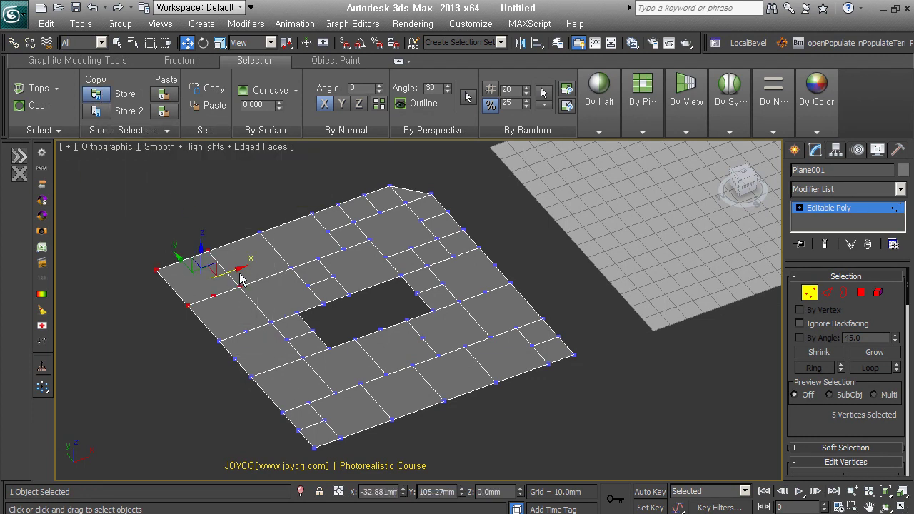
drag(116, 210, 313, 344)
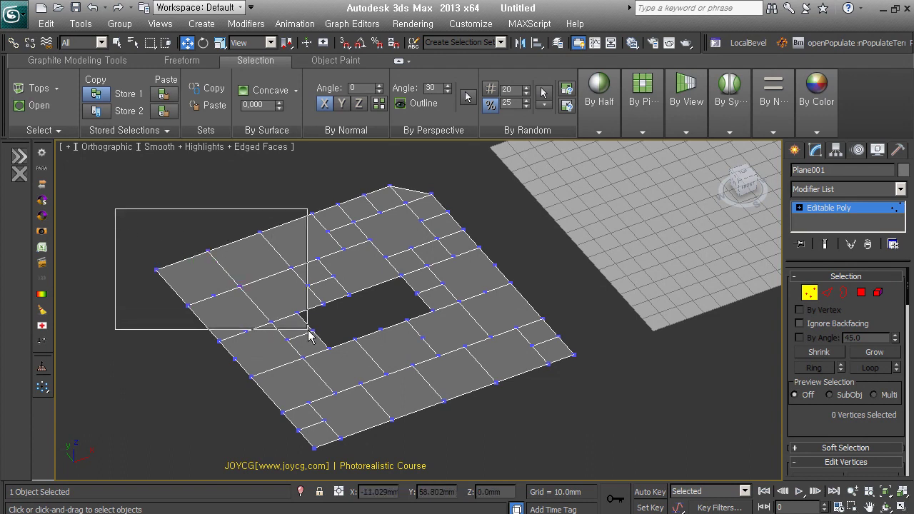
click(110, 98)
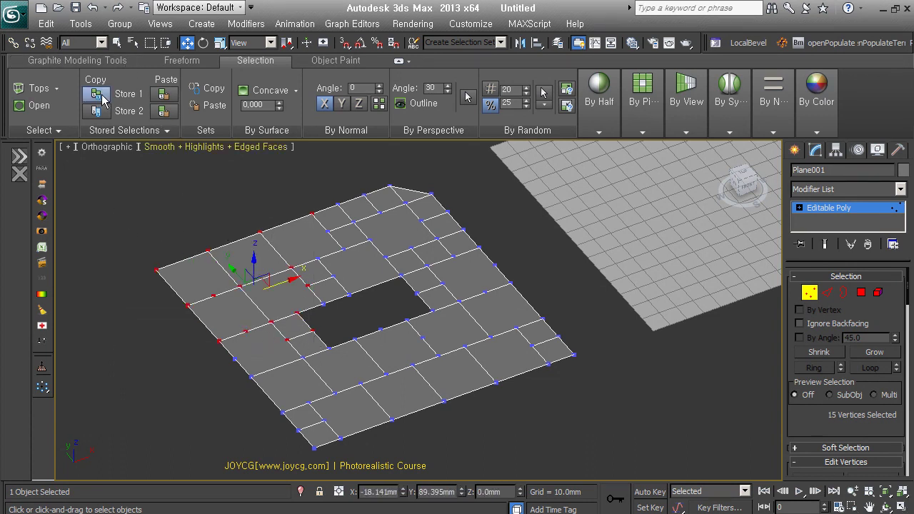
- Store the 21 vertices below the hole as the second selection, then recall both stored sets
click(140, 381)
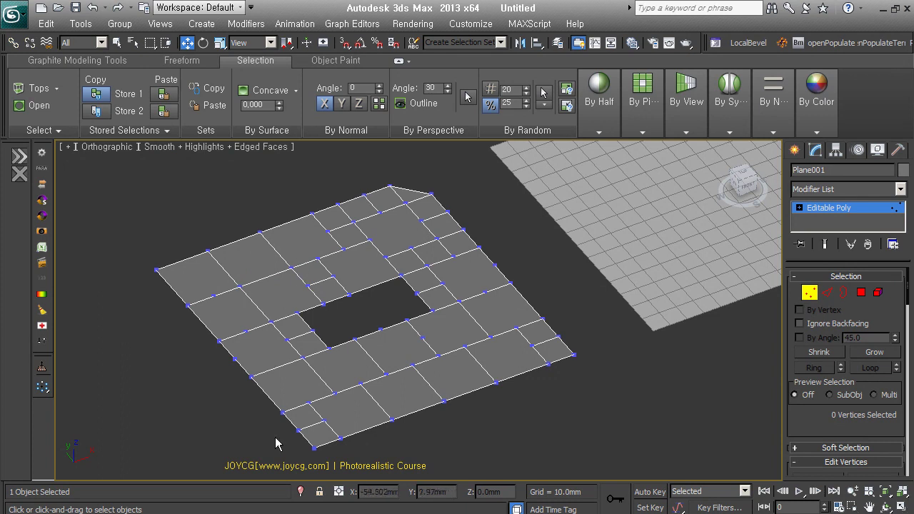
drag(250, 439, 431, 303)
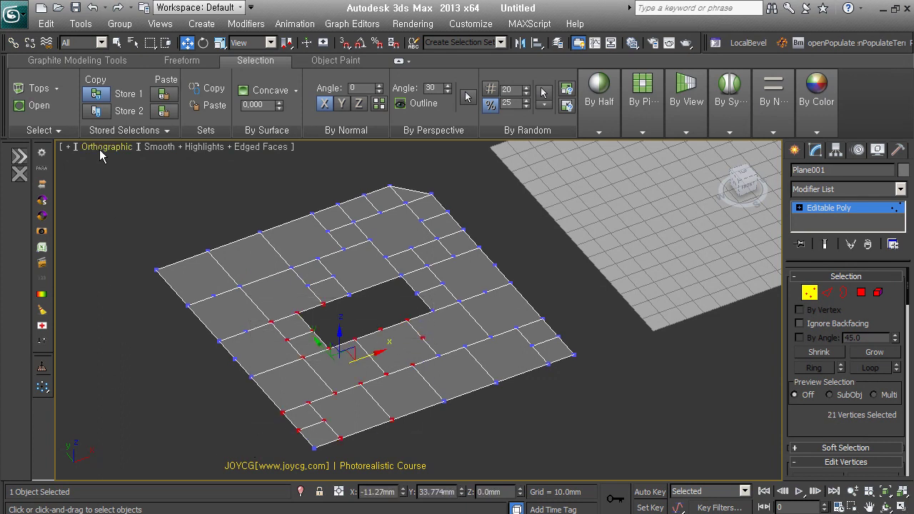
click(95, 110)
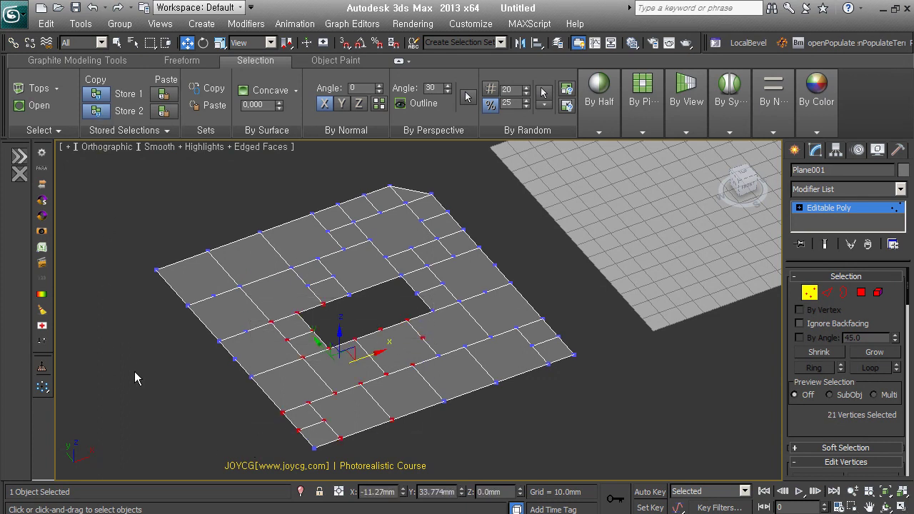
click(149, 387)
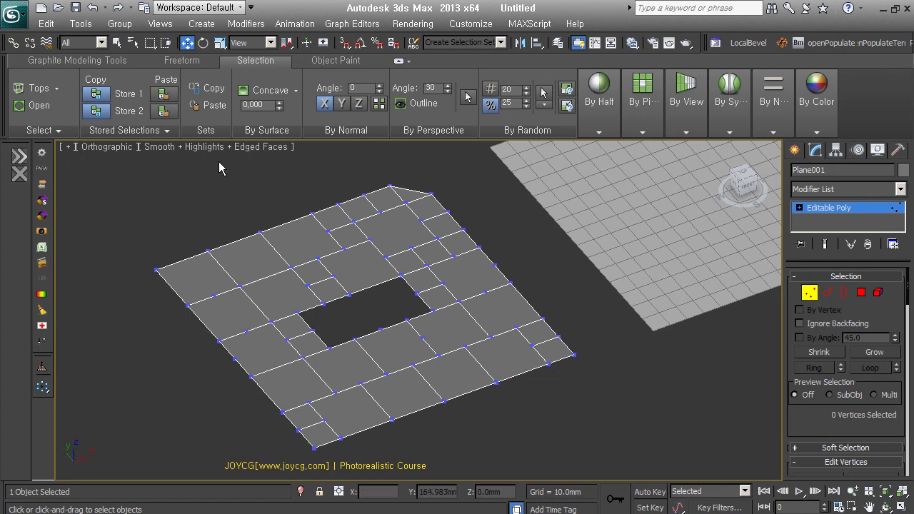
click(167, 95)
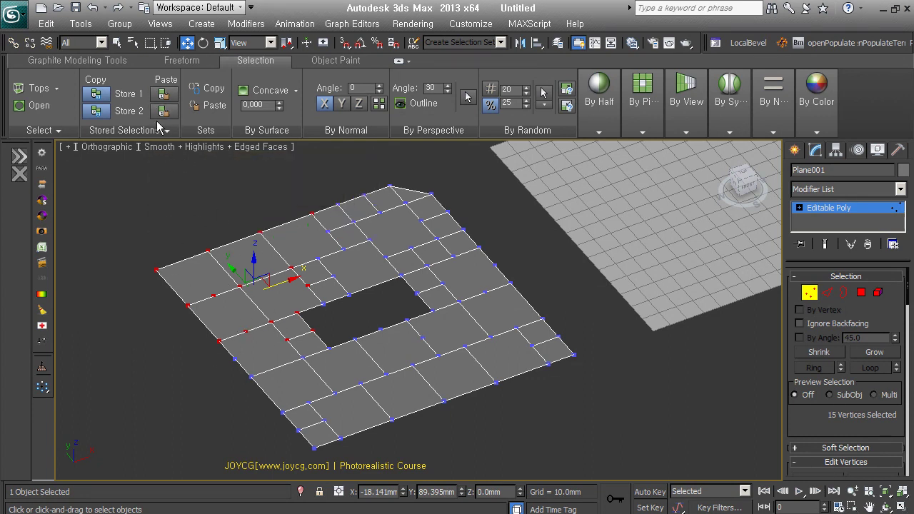
click(161, 110)
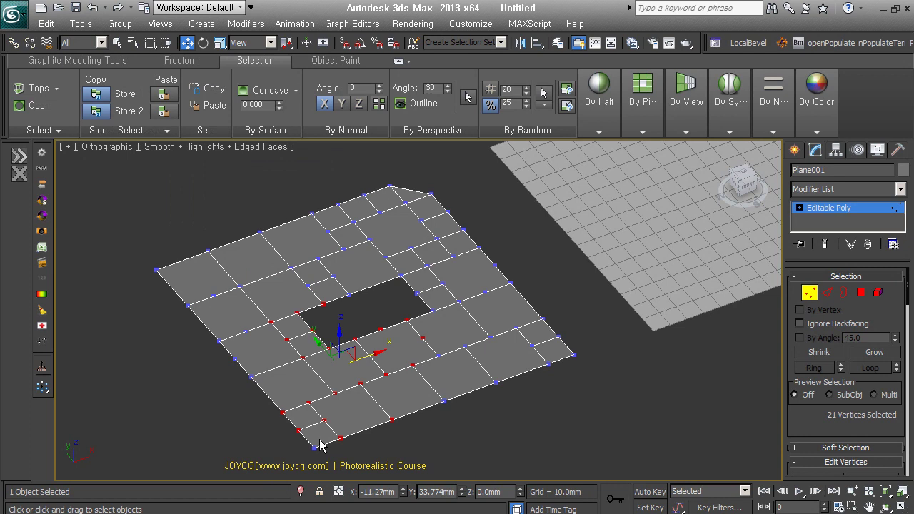
- Pin the Stored Selections options and merge the two stored selections with Add 1+2
click(150, 136)
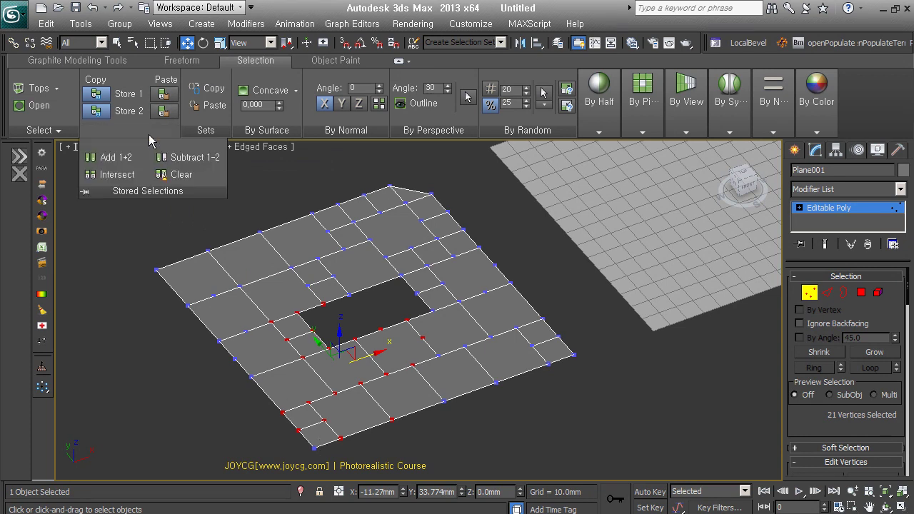
click(85, 192)
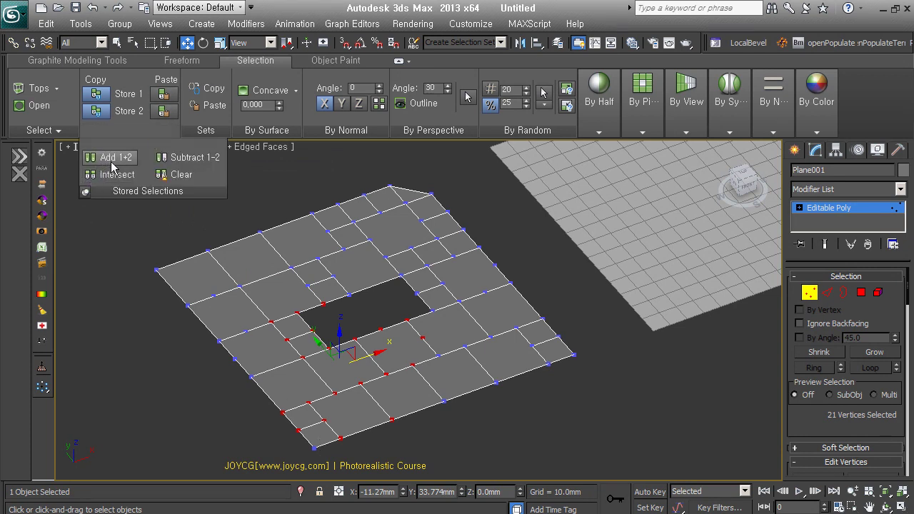
click(112, 159)
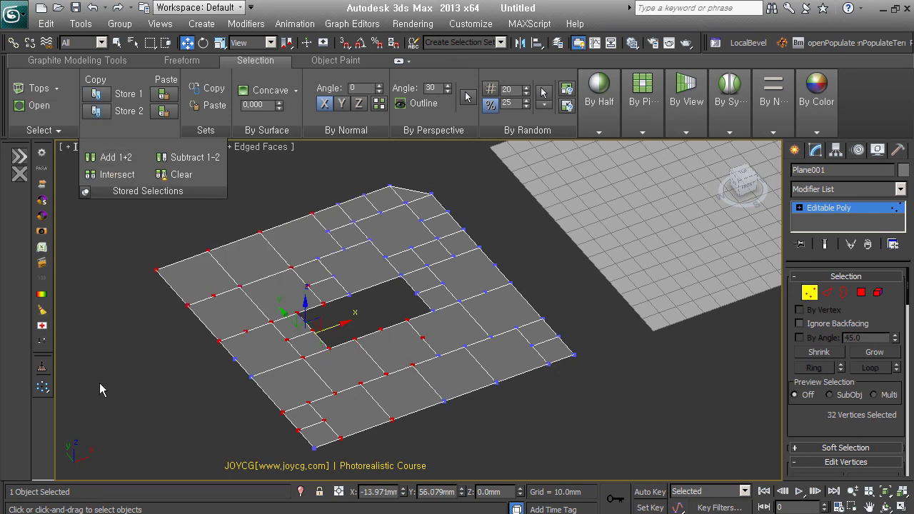
- Attempt Subtract 1-2 and Intersect, dismissing each 'not 2 selections stored' warning
click(194, 158)
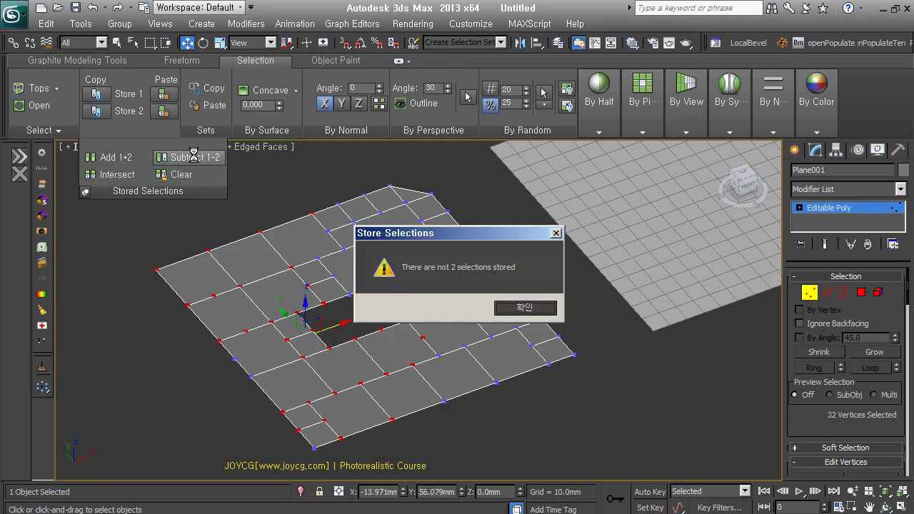
click(529, 315)
click(295, 264)
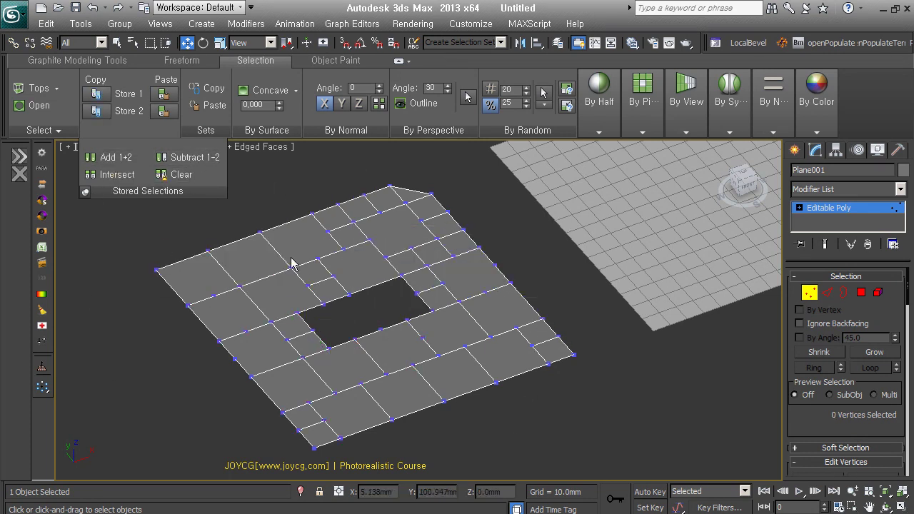
click(167, 157)
click(524, 307)
click(94, 100)
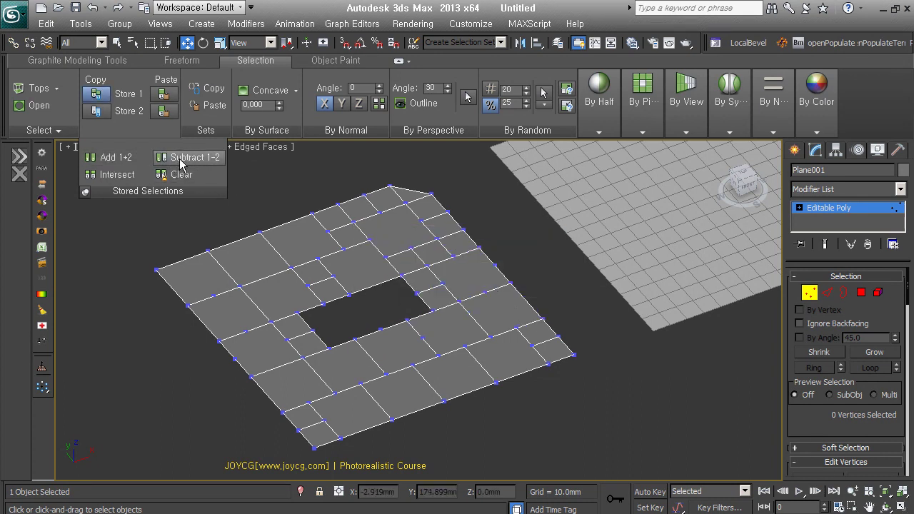
click(107, 175)
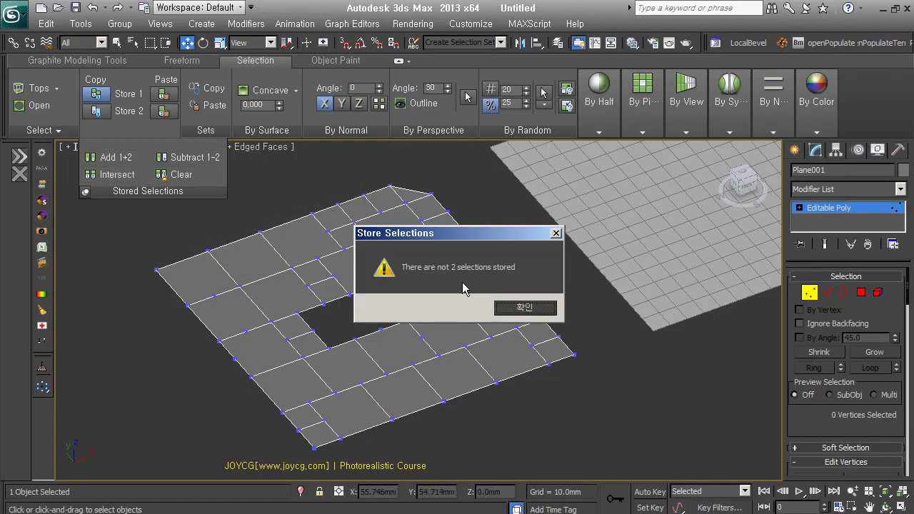
click(525, 308)
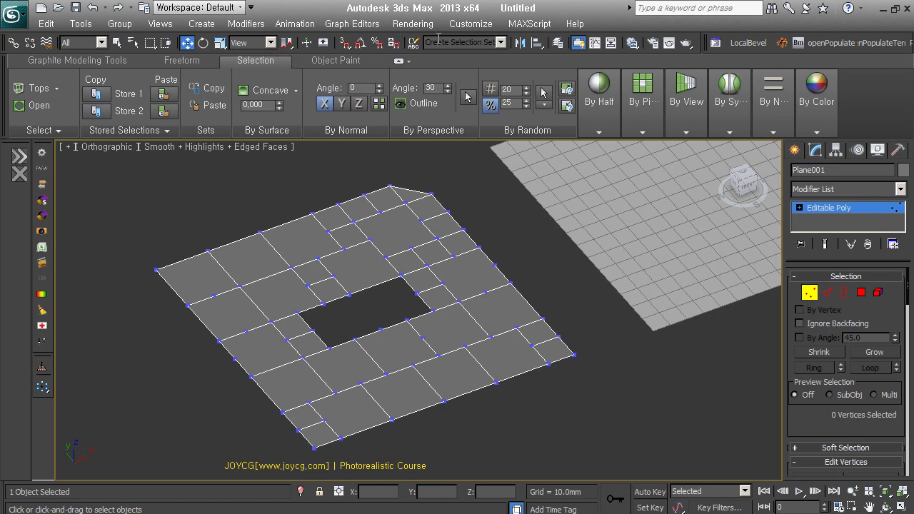
- Select the left-side vertices and name the selection set 'a'
click(459, 41)
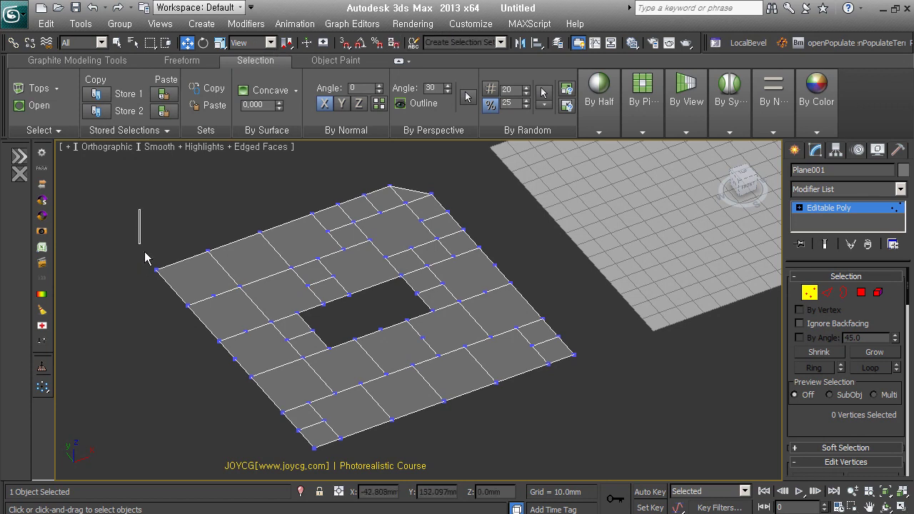
drag(142, 210, 337, 390)
click(457, 42)
text(a)
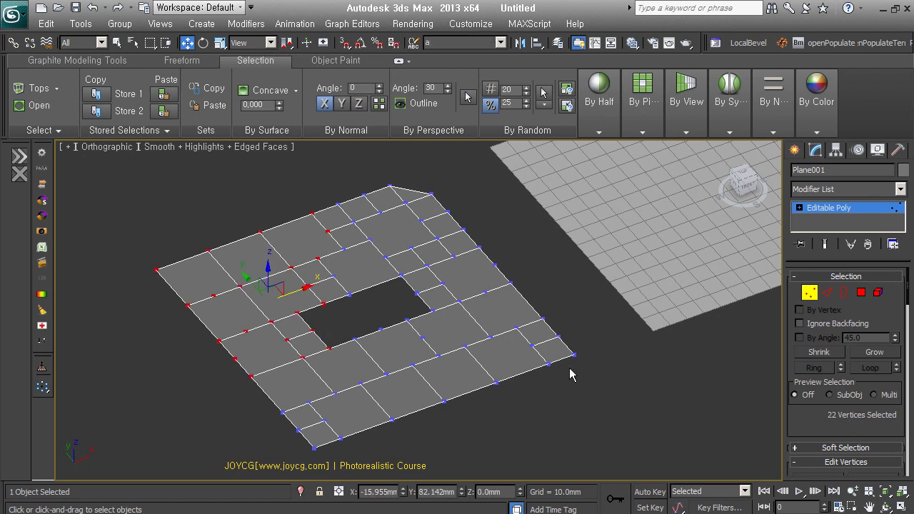
- Select the upper-right vertices and save them as named set 'b'
drag(317, 174, 489, 294)
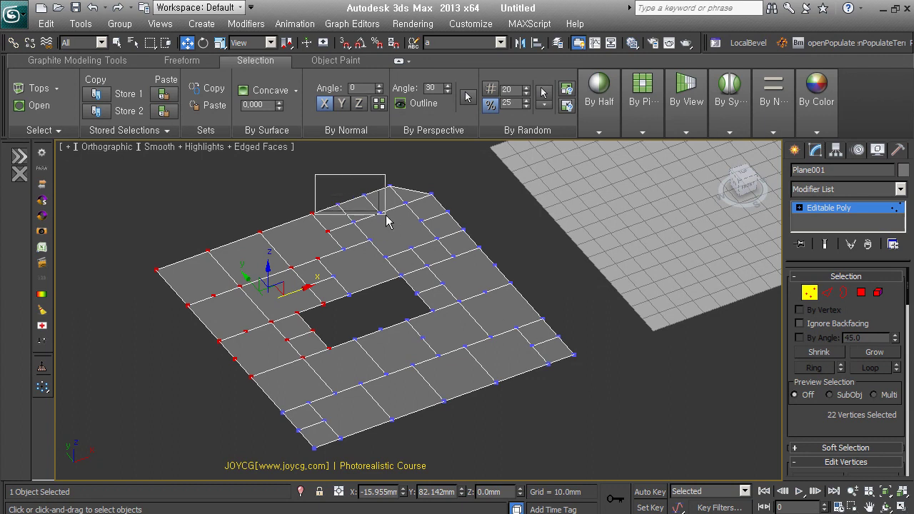
click(464, 43)
text(b)
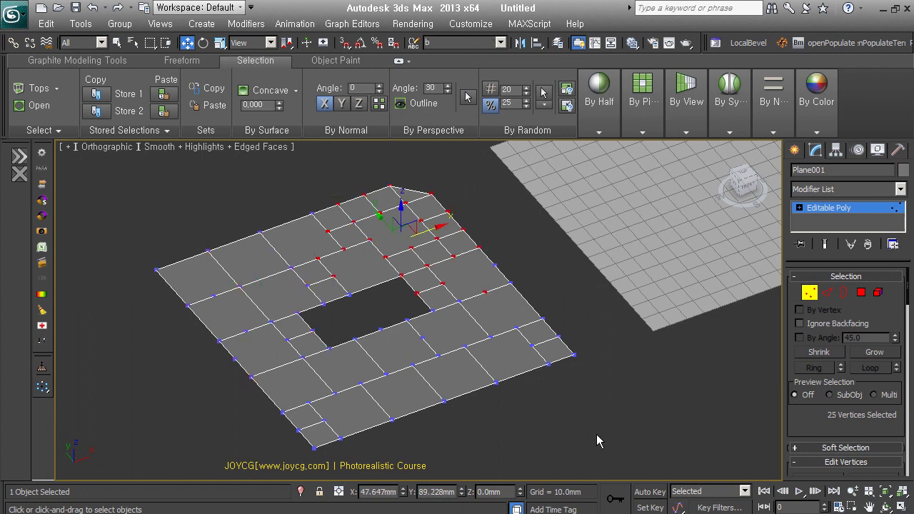
key(Return)
- Select the lower-right vertices and save them as named set 'c'
click(580, 454)
drag(398, 455, 566, 287)
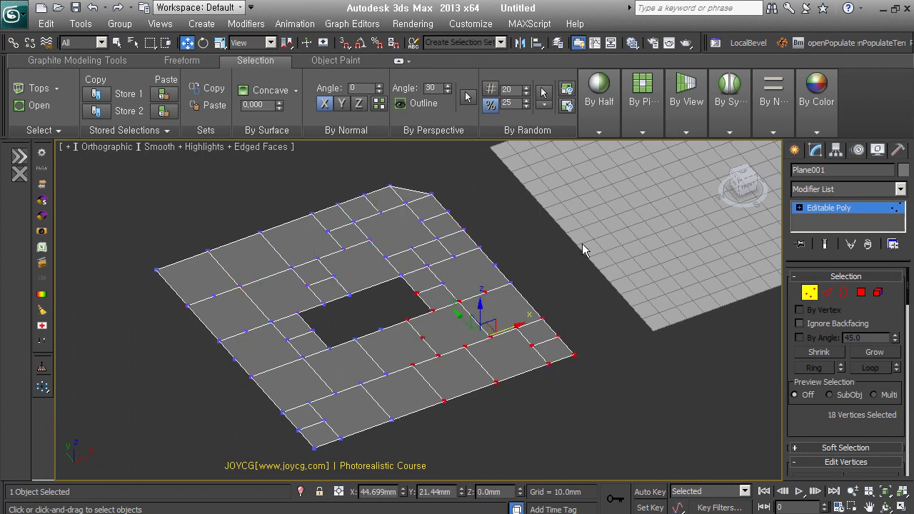
click(482, 43)
text(c)
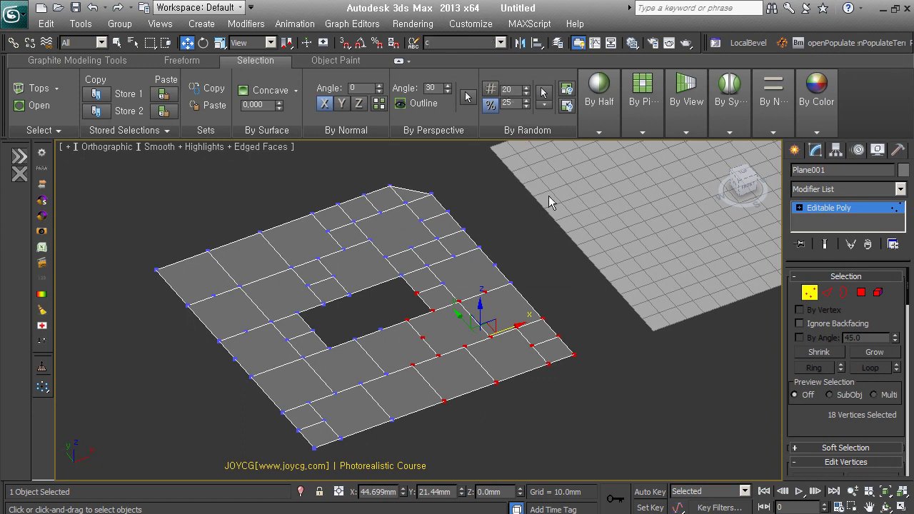
key(Return)
click(861, 292)
- Select a few polygons at the lower right, then return to vertex selection
click(457, 341)
ctrl+click(447, 368)
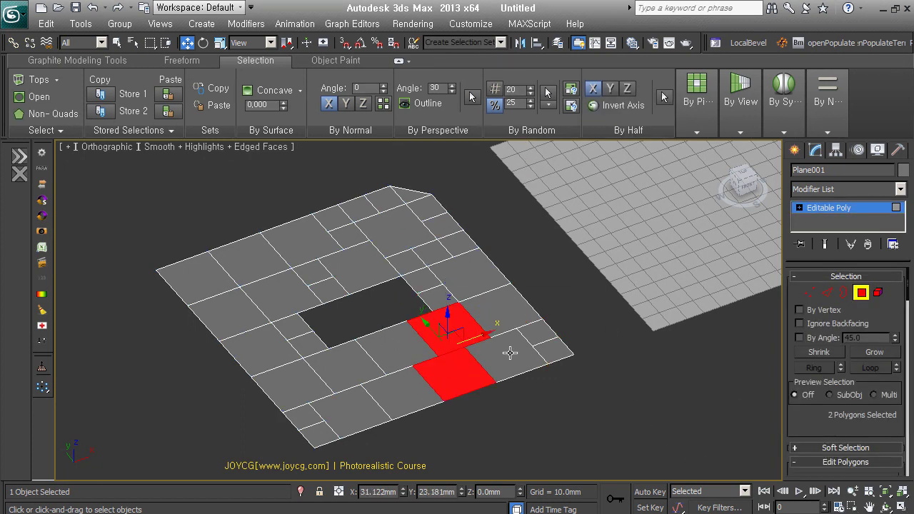
ctrl+click(510, 350)
ctrl+click(507, 310)
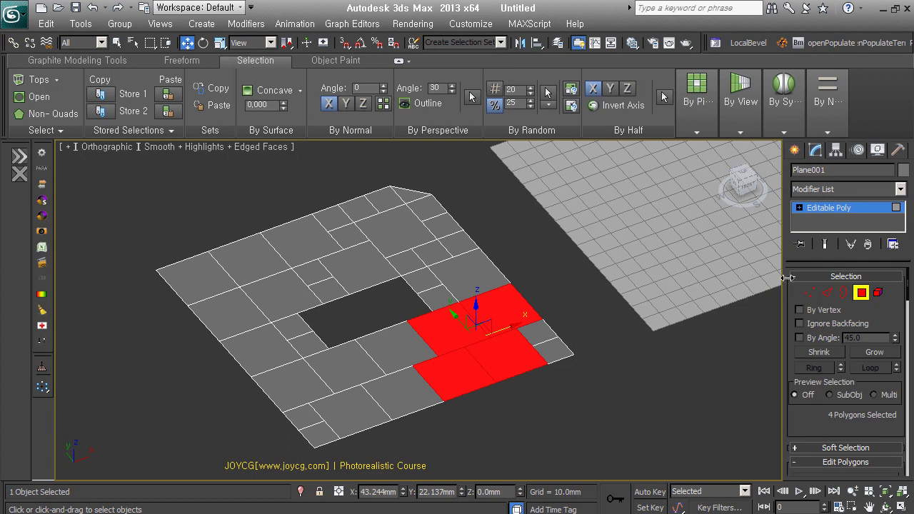
click(809, 292)
click(652, 427)
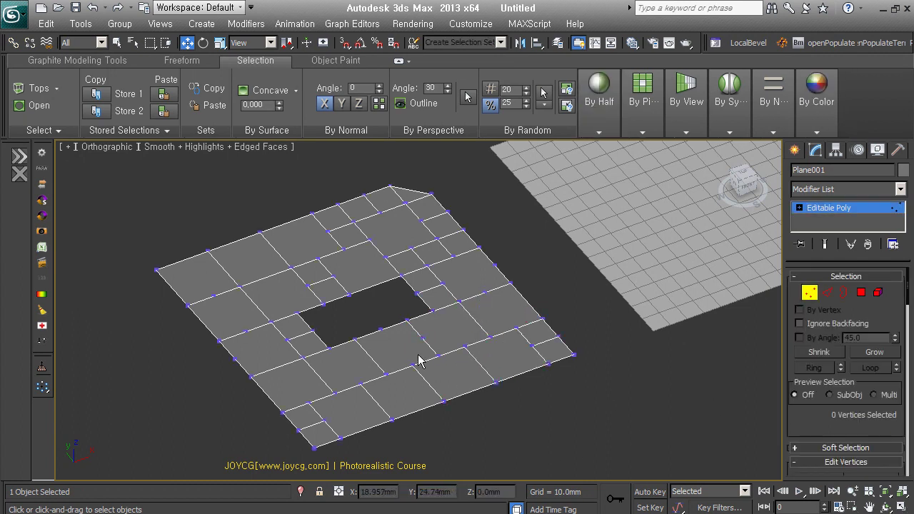
- Recall sets c, a and b from the dropdown to check them, then deselect all
click(501, 43)
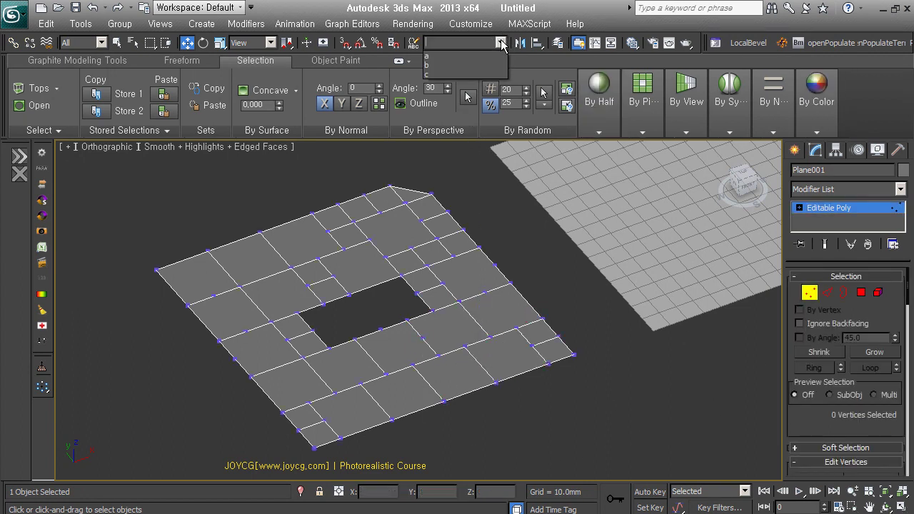
click(493, 75)
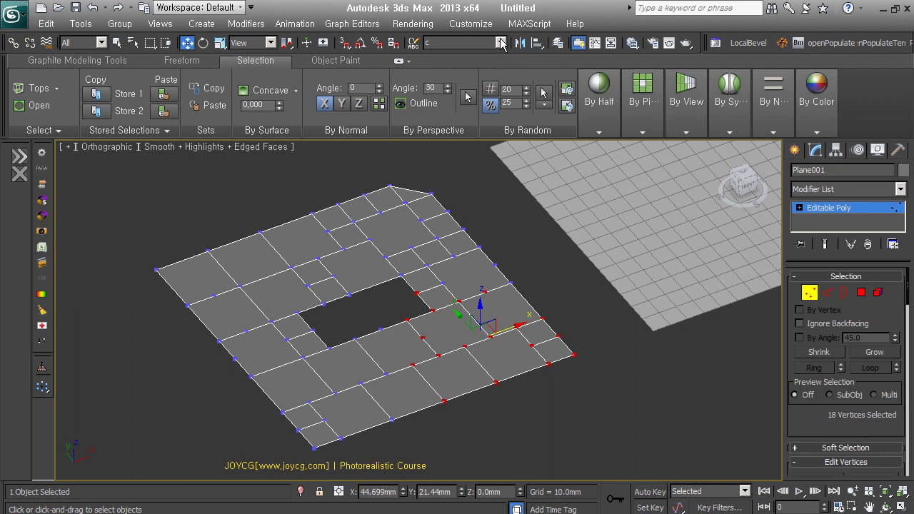
click(501, 43)
click(493, 52)
click(501, 43)
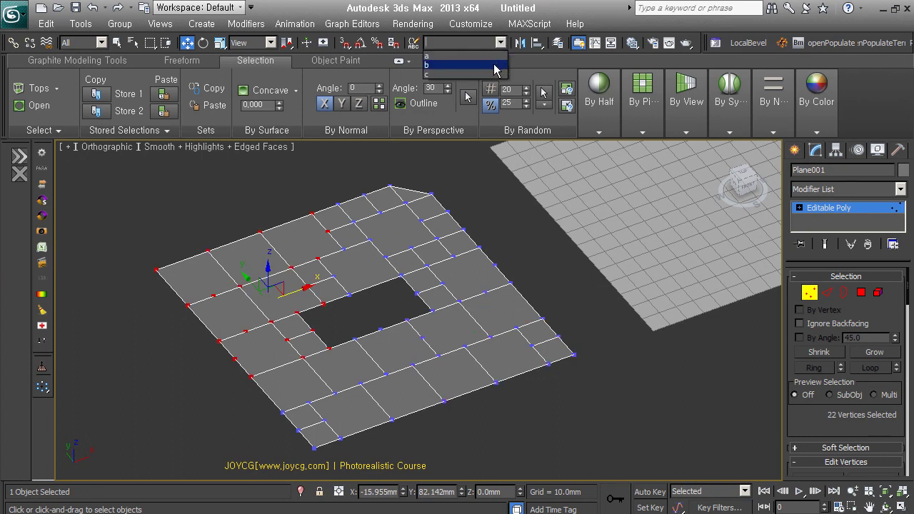
click(493, 63)
click(392, 244)
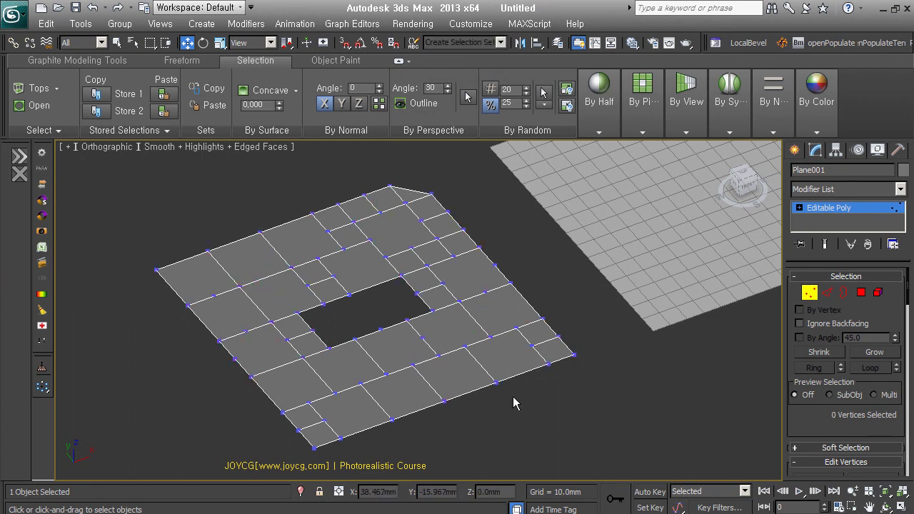
- Combine named sets a, b and c into a new set named 'd'
click(414, 51)
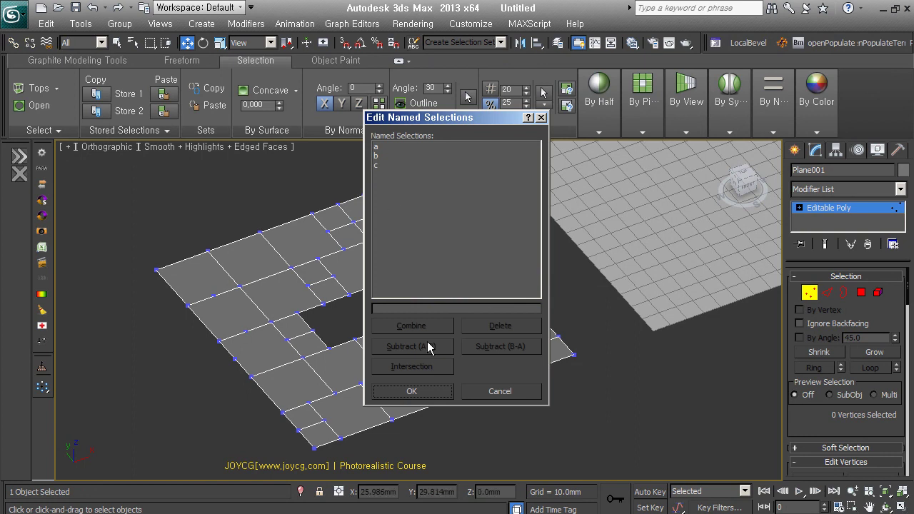
click(389, 148)
drag(389, 148, 387, 169)
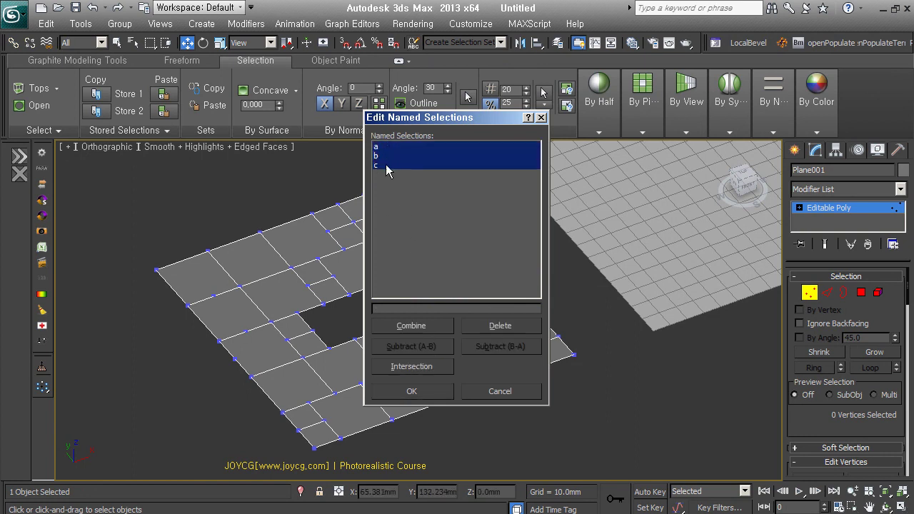
click(412, 326)
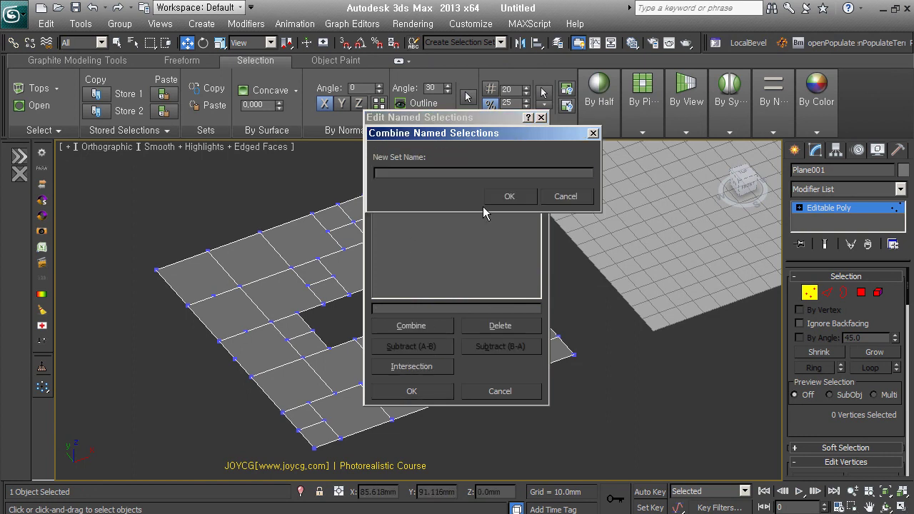
text(d)
click(509, 196)
- Close the named set editor and recall set d, selecting 61 vertices
click(376, 165)
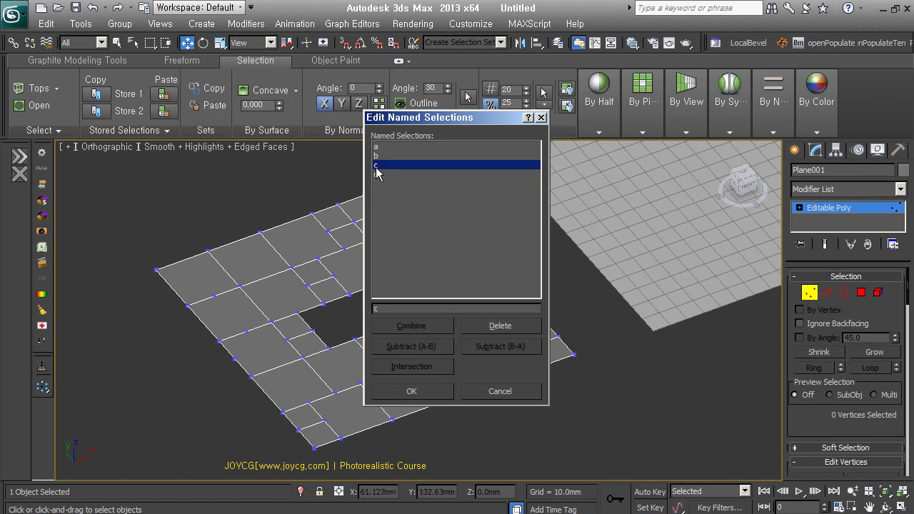
click(411, 391)
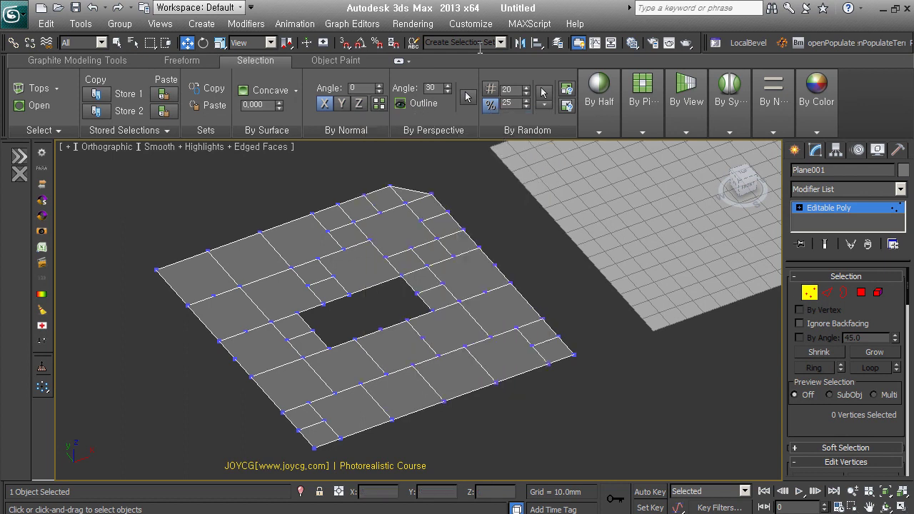
click(500, 42)
click(484, 87)
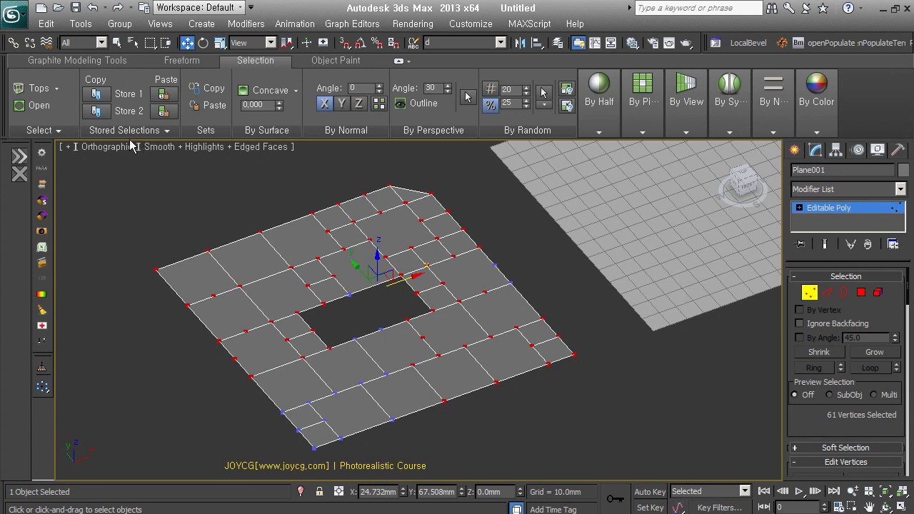
- Review the saved named selection sets, then return to the plane's Vertex level
click(413, 44)
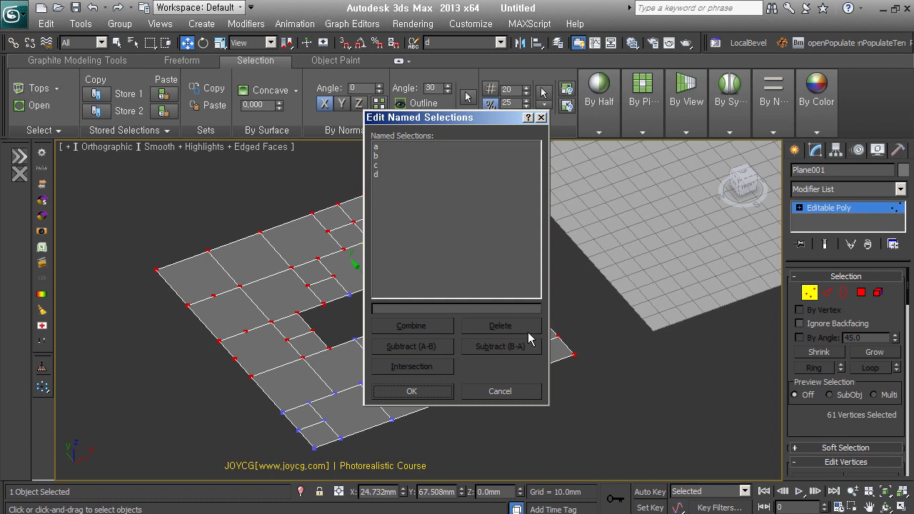
click(514, 393)
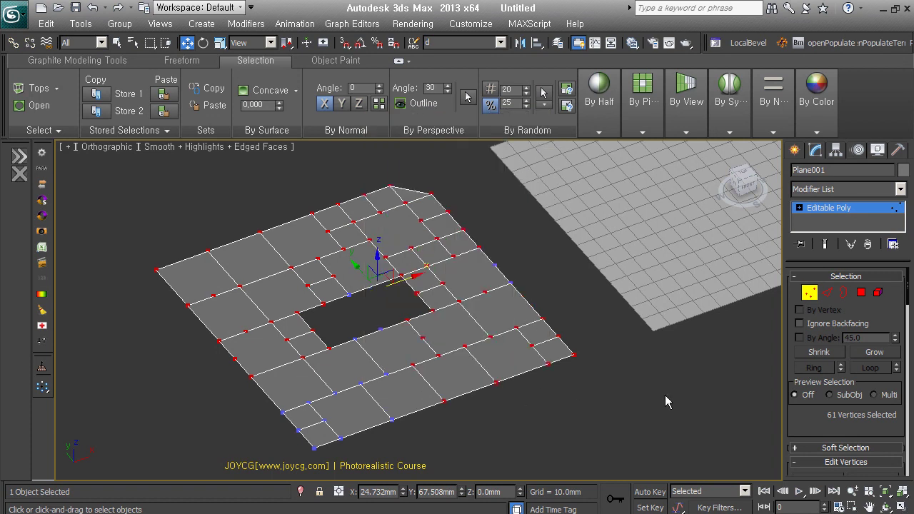
click(809, 293)
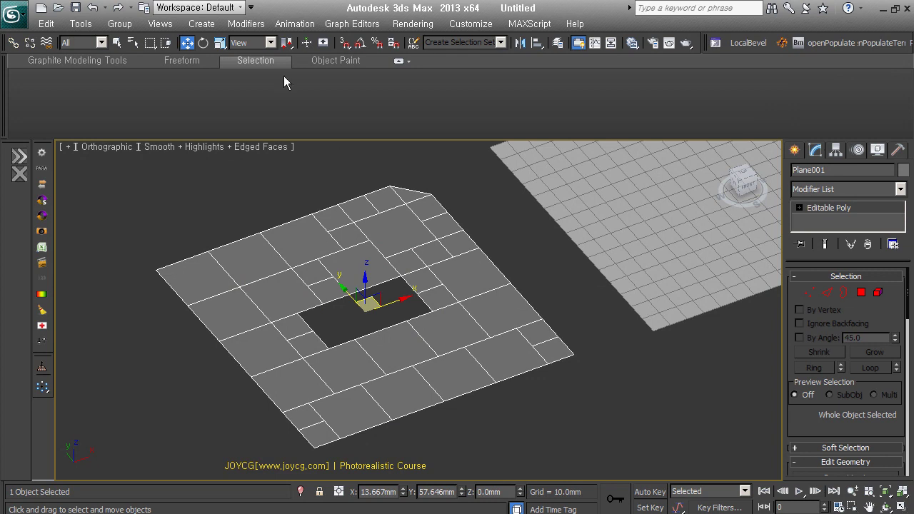
click(808, 292)
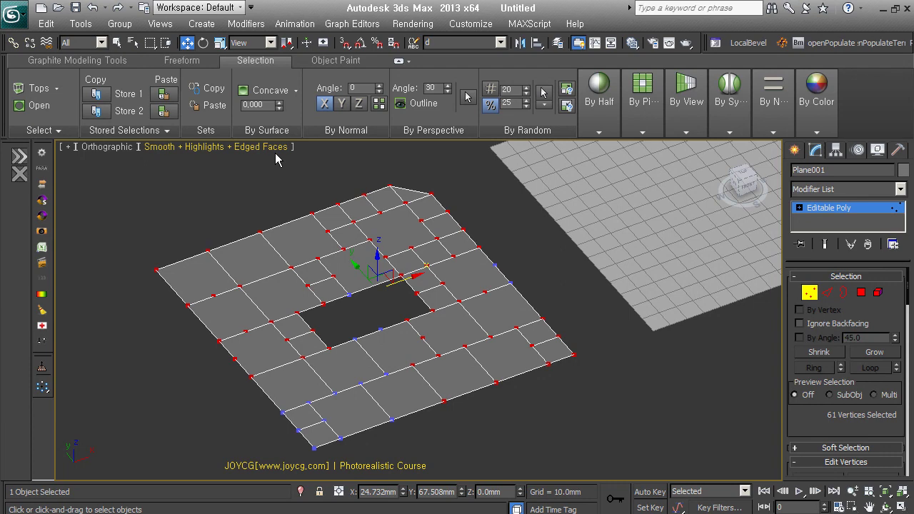
- Pan and zoom out so the sphere and stacked boxes show beside the grid plane
middle_drag(667, 320, 501, 355)
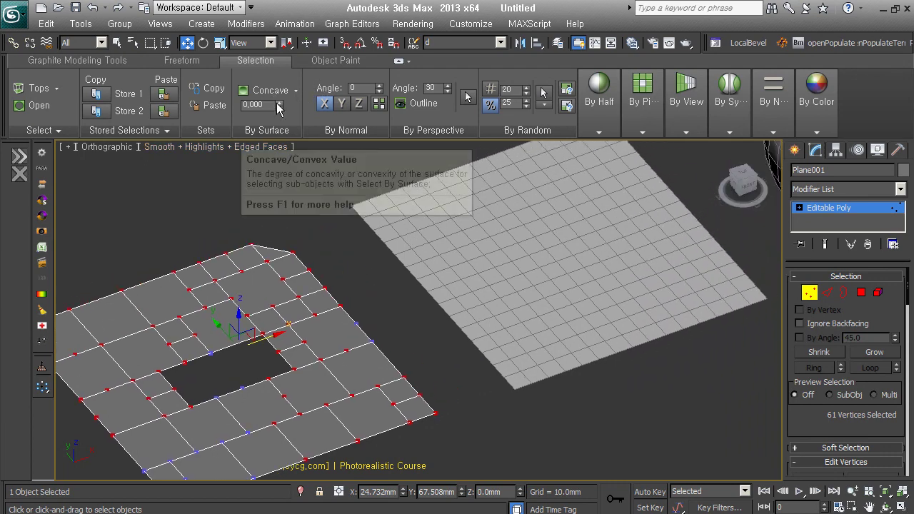
scroll(383, 350, down, 3)
mouse_move(383, 345)
middle_down()
mouse_move(379, 369)
mouse_move(500, 362)
mouse_move(551, 286)
middle_up()
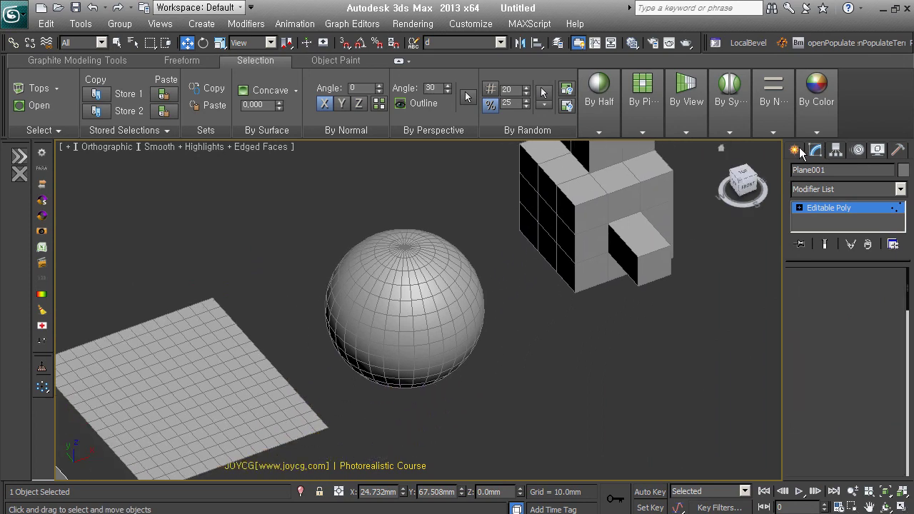
- Create a teapot in empty space, frame it, and convert it to Editable Poly
click(794, 150)
click(819, 301)
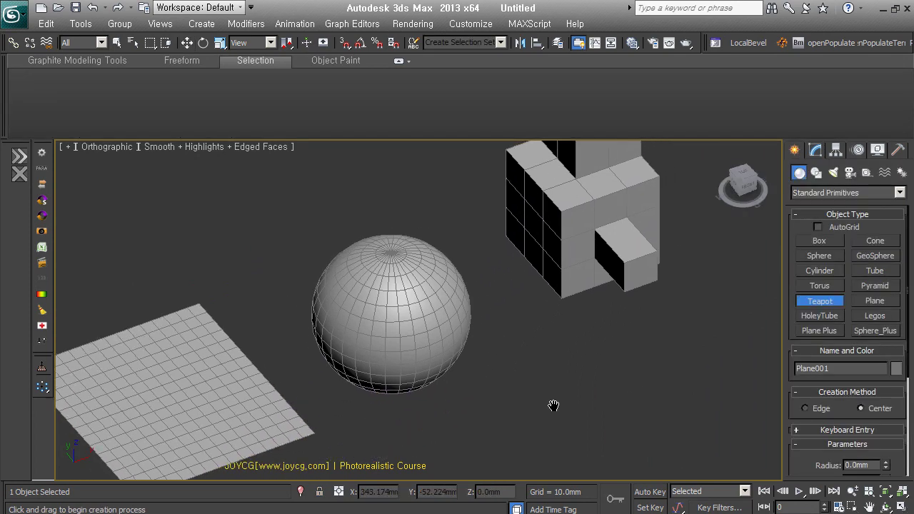
middle_drag(551, 404, 539, 329)
drag(539, 328, 540, 426)
scroll(540, 426, up, 2)
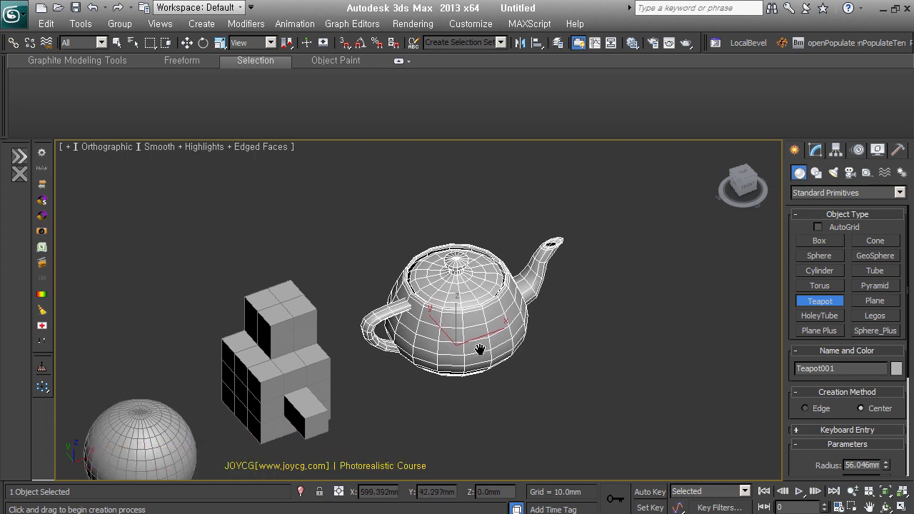
middle_drag(479, 351, 456, 343)
scroll(419, 336, up, 4)
key(alt+e)
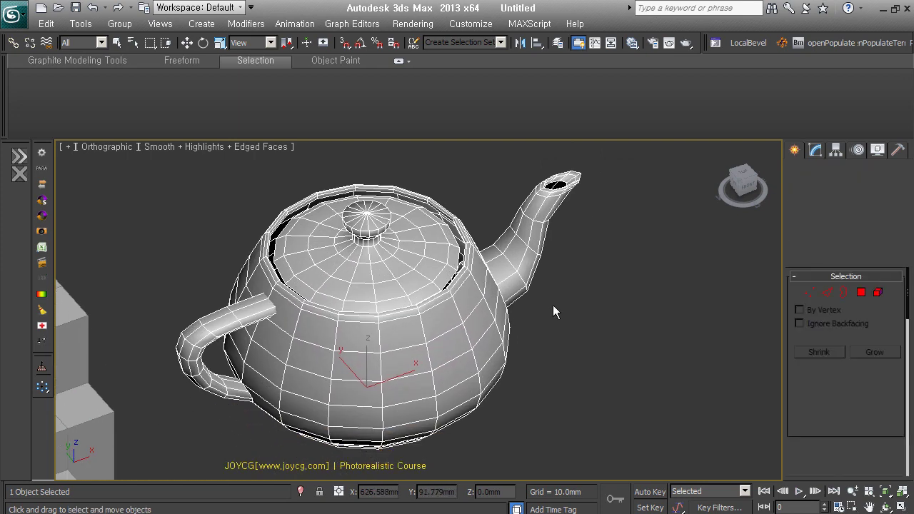
- In Vertex mode, select concave vertices with the By Surface Concave/Convex threshold
click(810, 292)
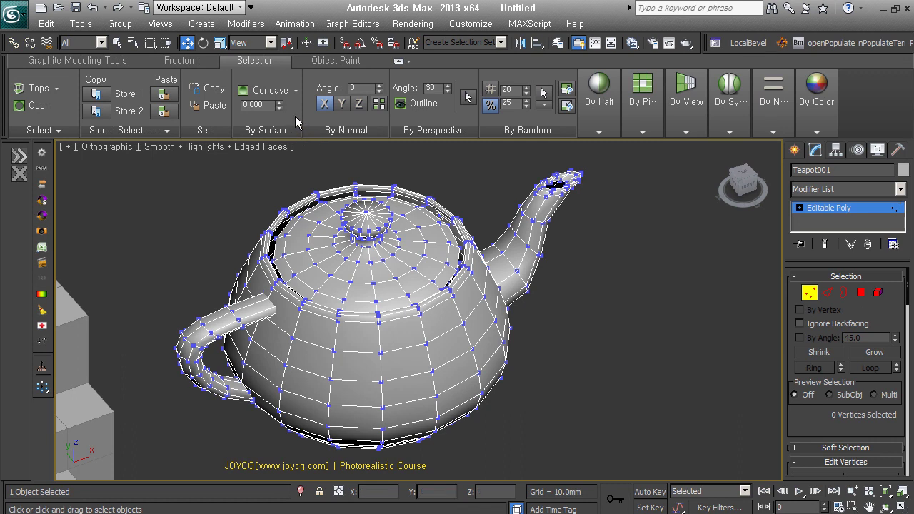
click(296, 91)
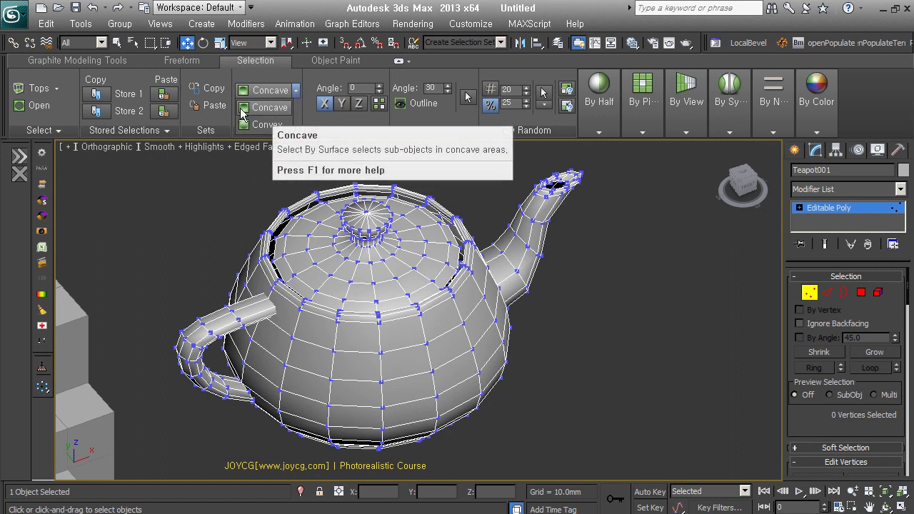
click(266, 107)
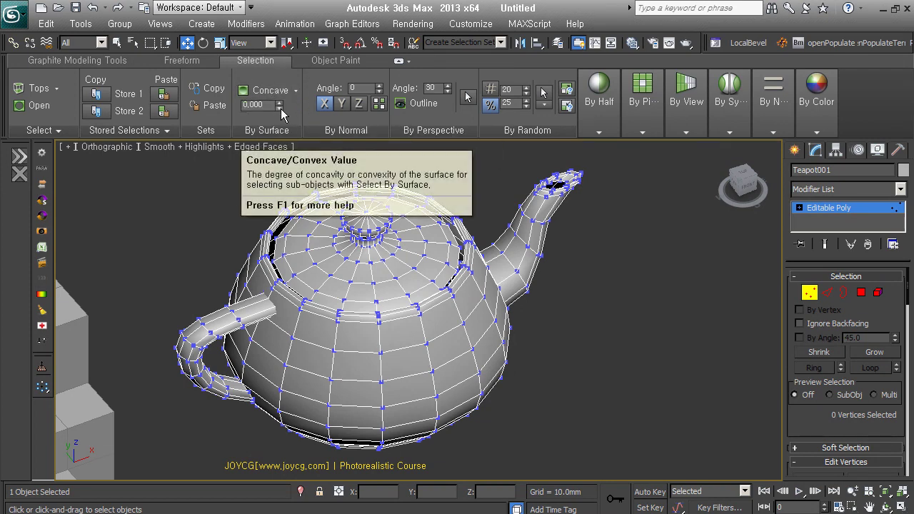
scroll(456, 325, down, 2)
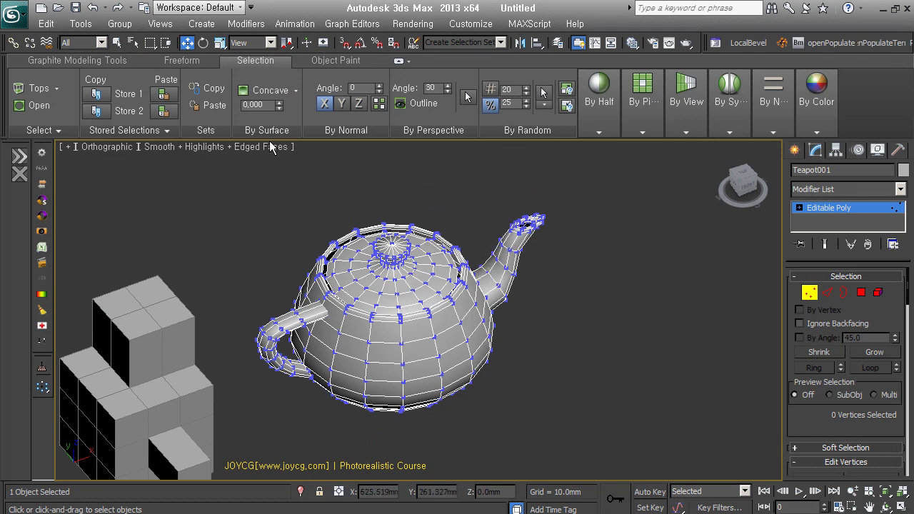
drag(278, 104, 275, 96)
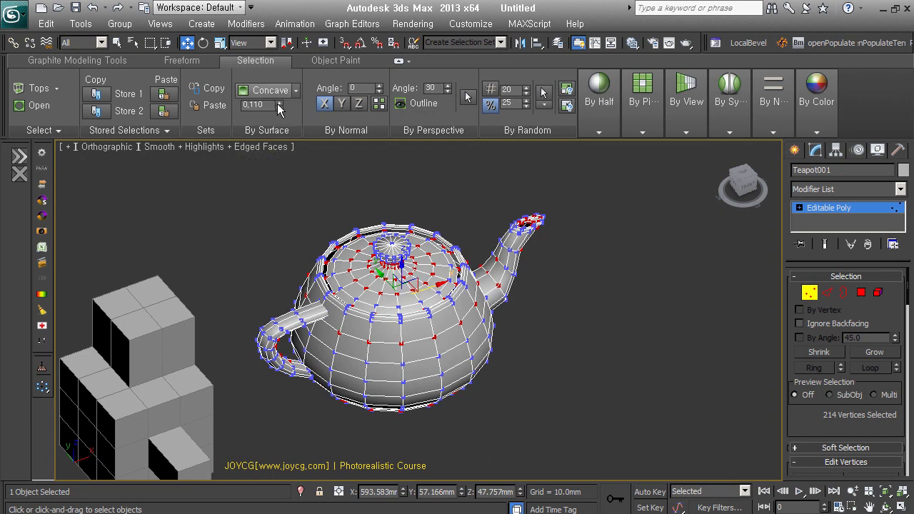
- Switch surface selection to Convex and set it to -0.300, selecting 132 polygons
click(295, 90)
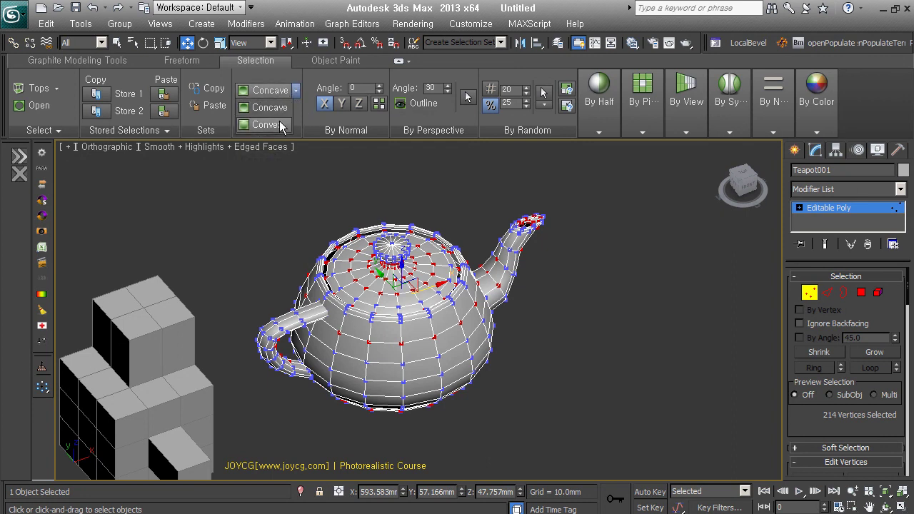
click(279, 121)
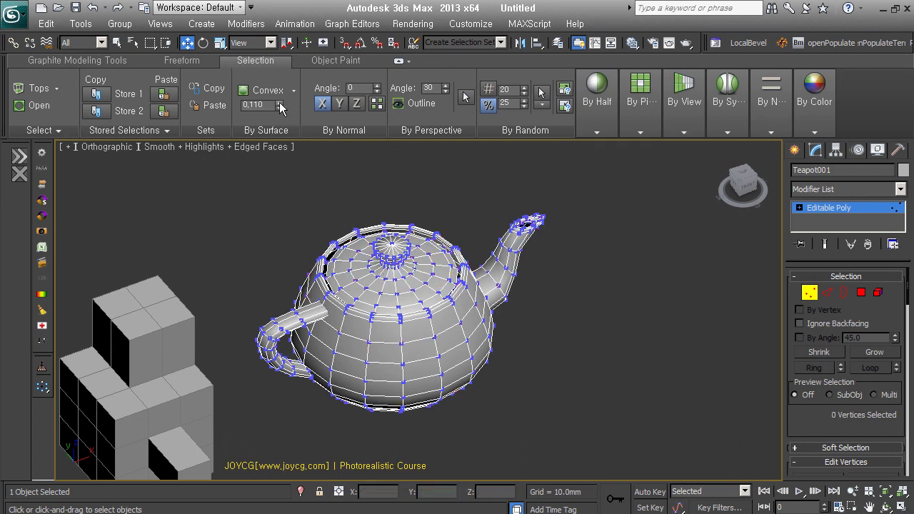
drag(278, 104, 279, 119)
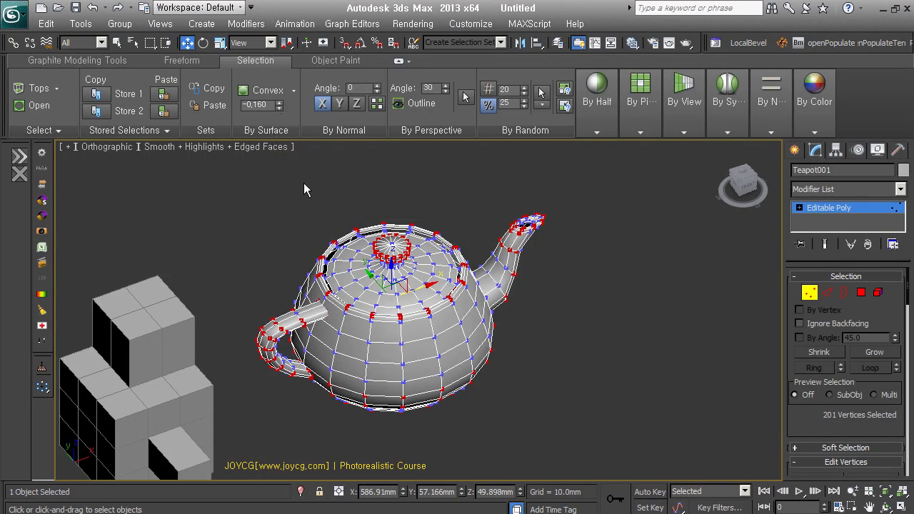
click(291, 200)
middle_drag(432, 316, 429, 340)
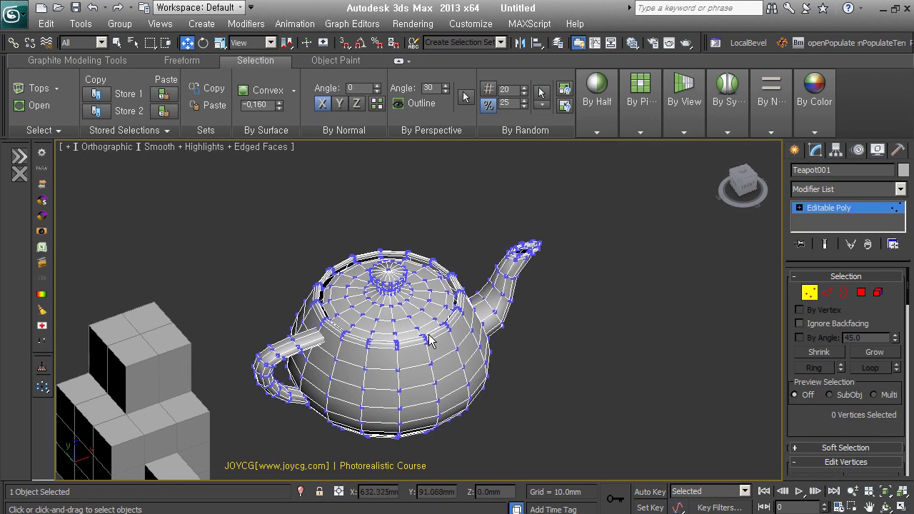
scroll(868, 298, down, 2)
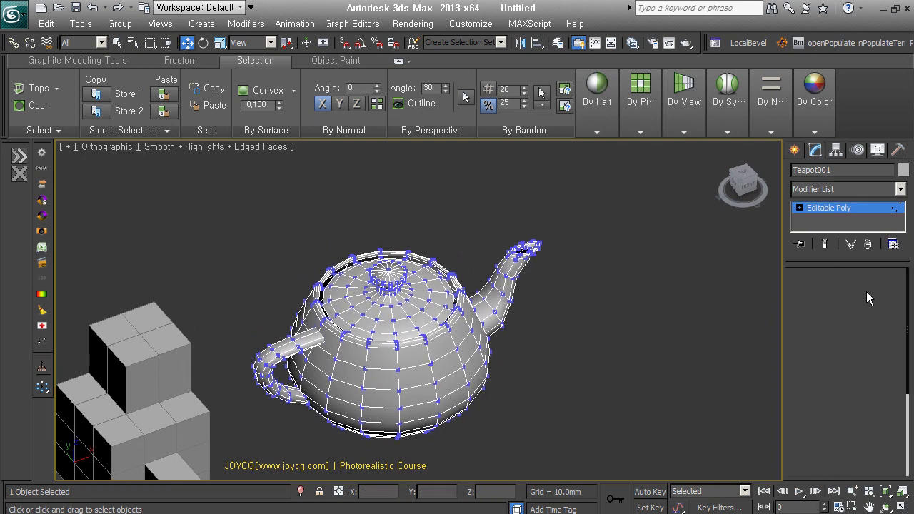
mouse_move(284, 105)
mouse_down()
mouse_move(286, 125)
mouse_move(285, 114)
mouse_up()
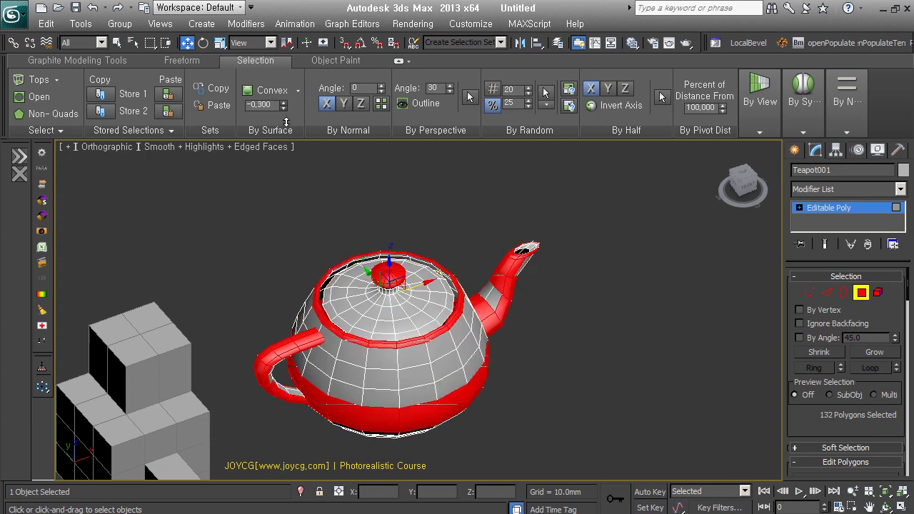
- Test By Normal polygon selection on Z and Y axes with varied angles and inversion
click(680, 355)
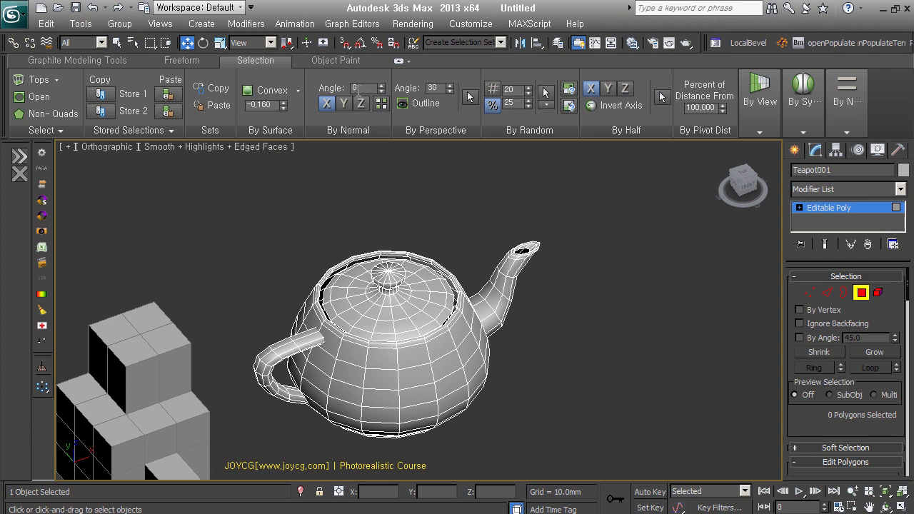
drag(381, 85, 383, 66)
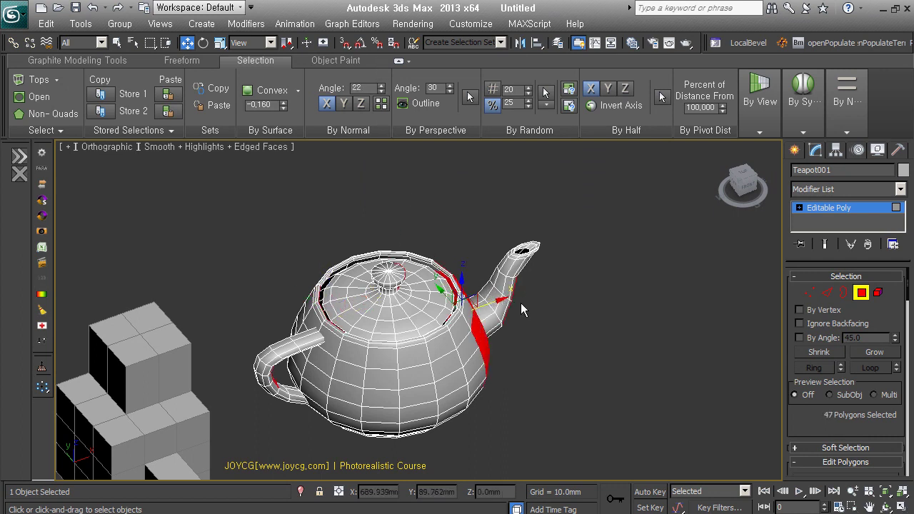
click(503, 303)
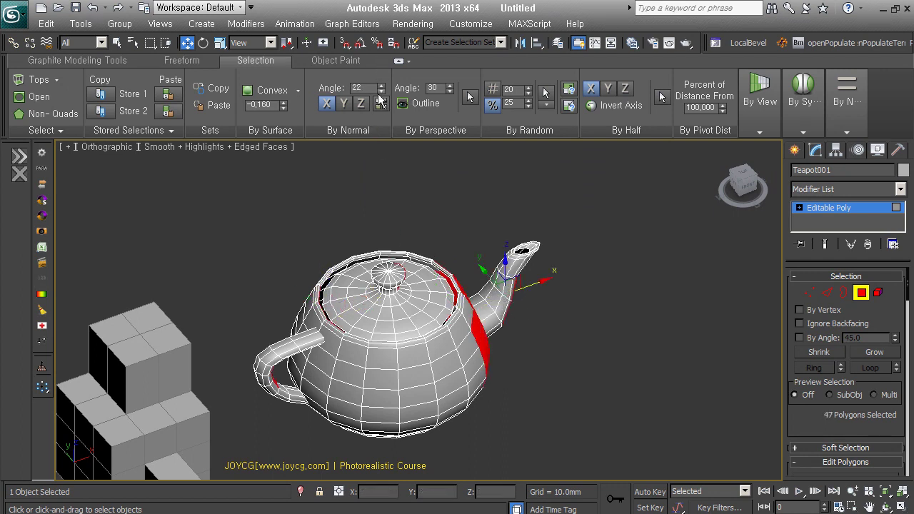
mouse_move(380, 92)
mouse_down()
mouse_move(372, 115)
mouse_move(372, 105)
mouse_up()
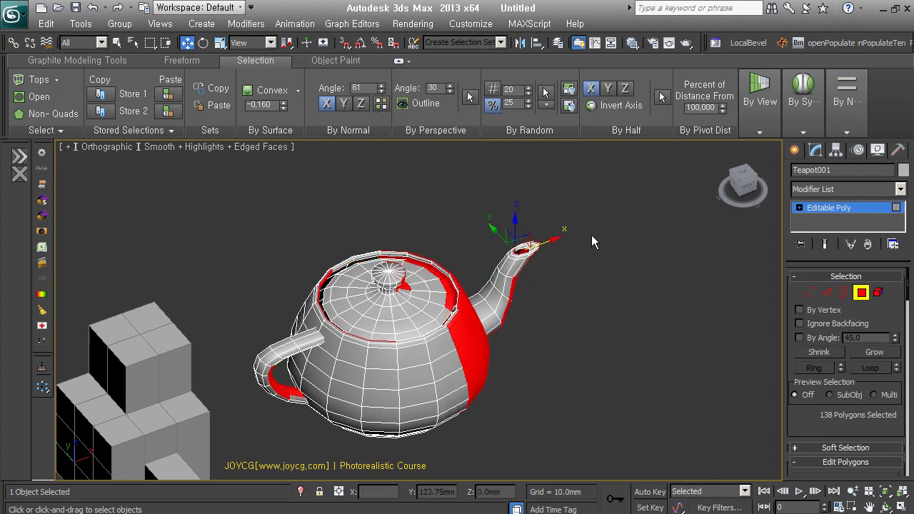
click(381, 107)
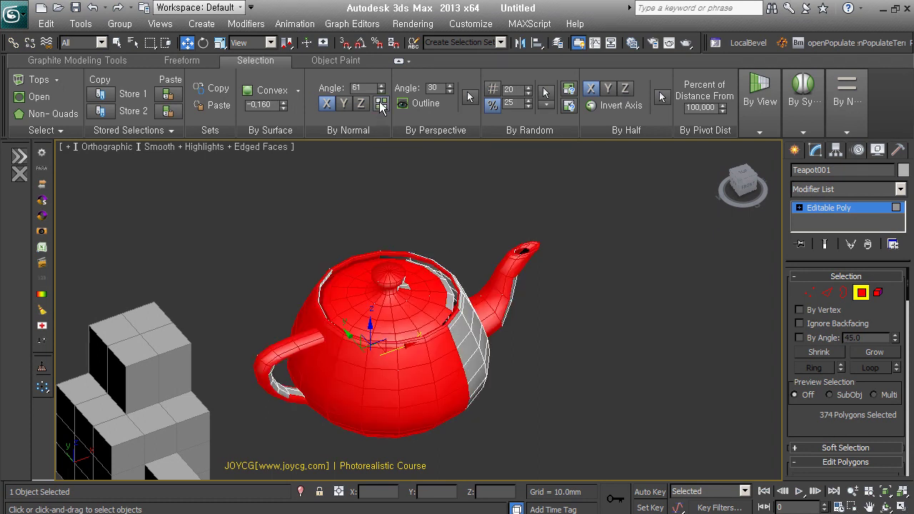
click(343, 103)
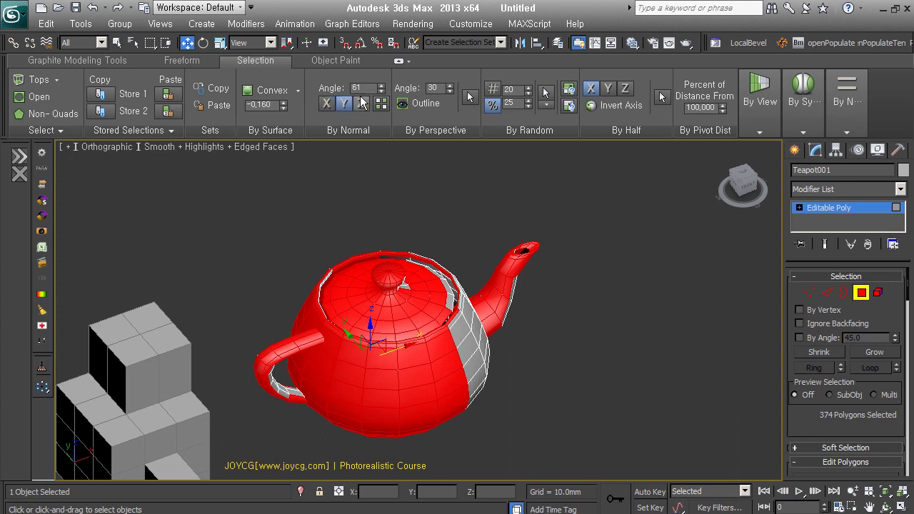
mouse_move(382, 88)
mouse_down()
mouse_move(382, 76)
mouse_move(382, 84)
mouse_up()
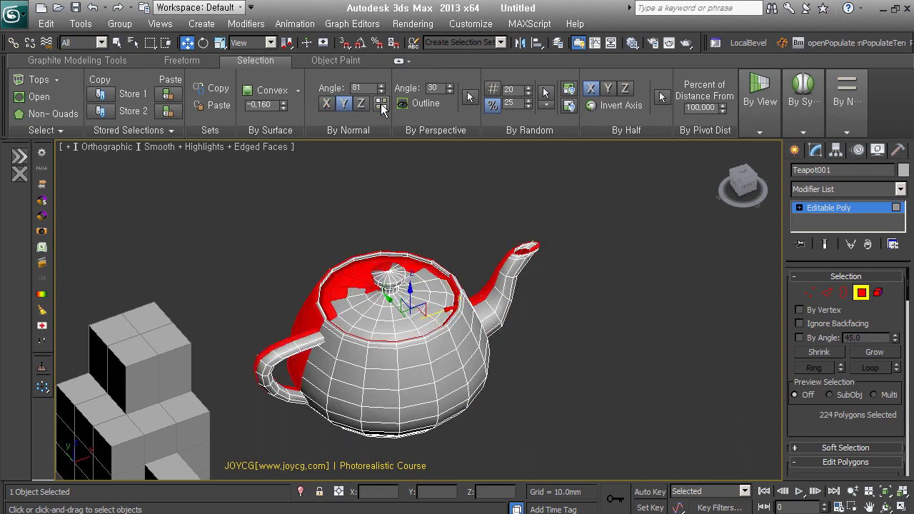
click(381, 105)
click(381, 105)
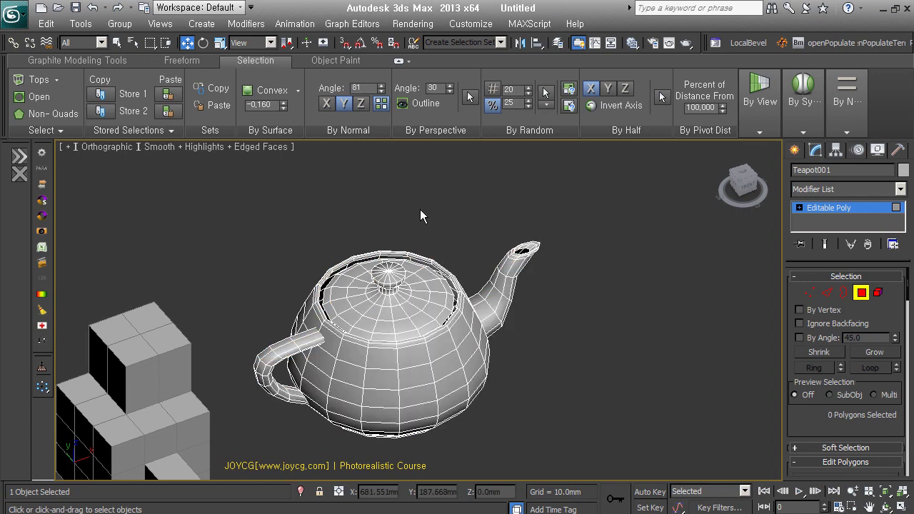
- Select the 170 top-facing polygons By Normal on Z at angle 44 and open Detach
click(361, 104)
drag(384, 95, 385, 106)
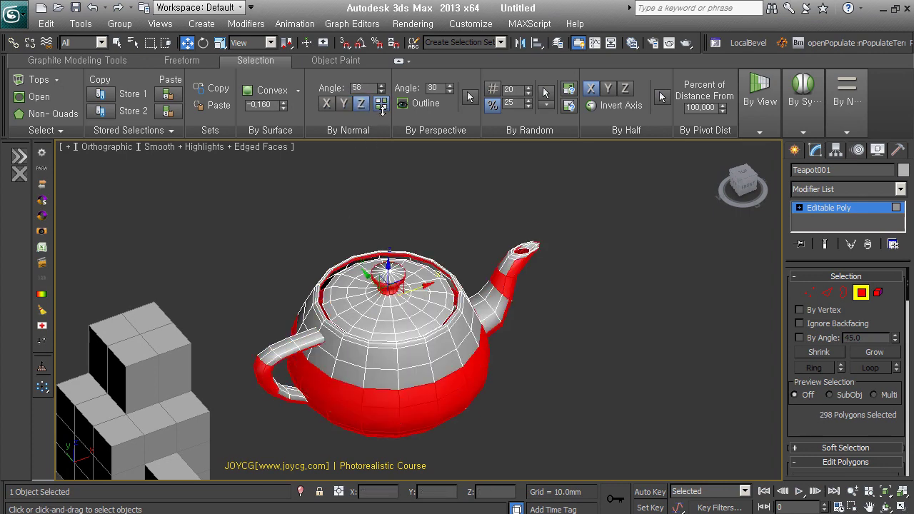
click(383, 159)
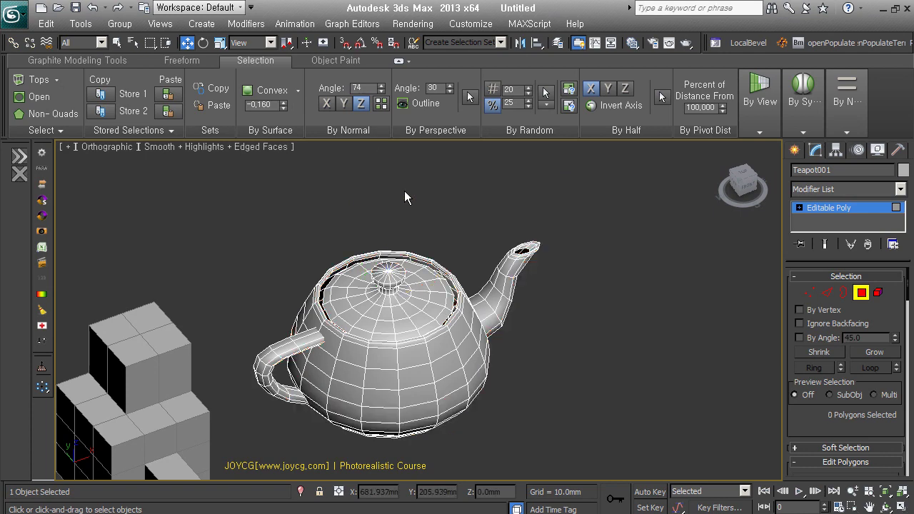
drag(380, 93, 377, 117)
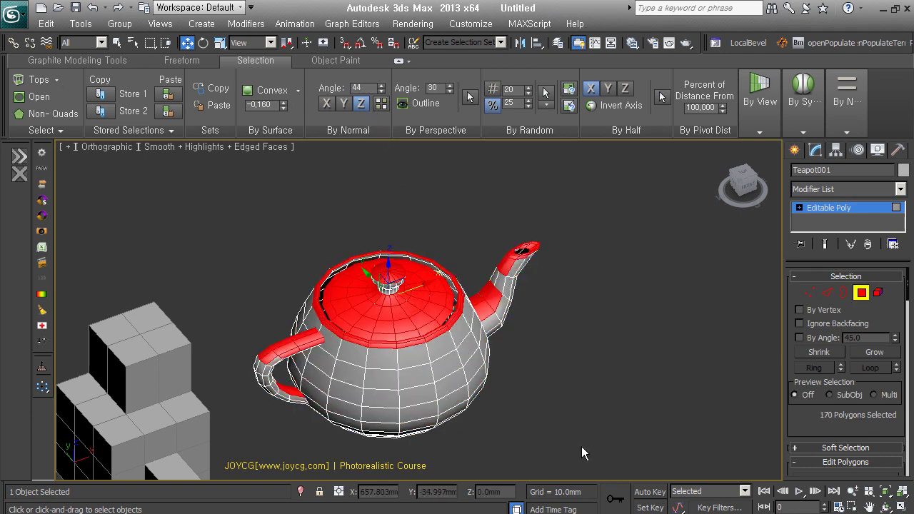
key(ctrl+d)
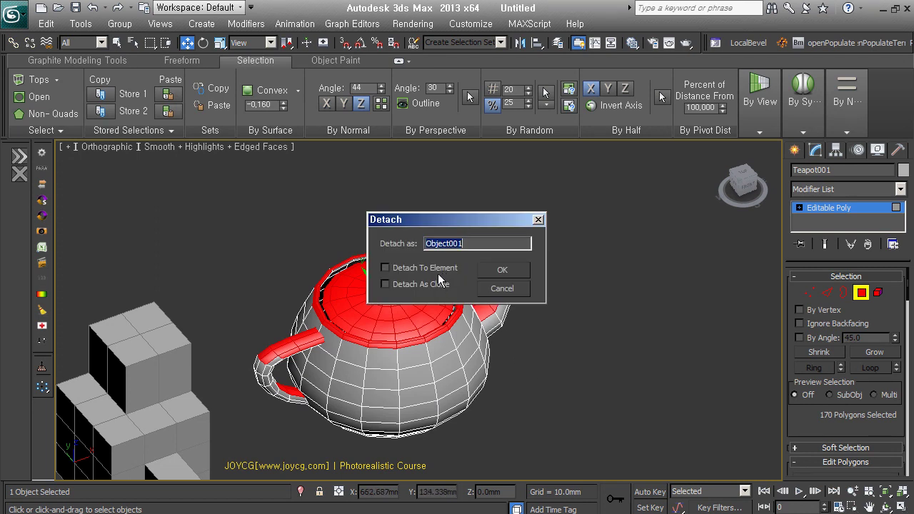
- Detach the selected polygons as a clone named Object001 and select it
click(437, 284)
click(510, 269)
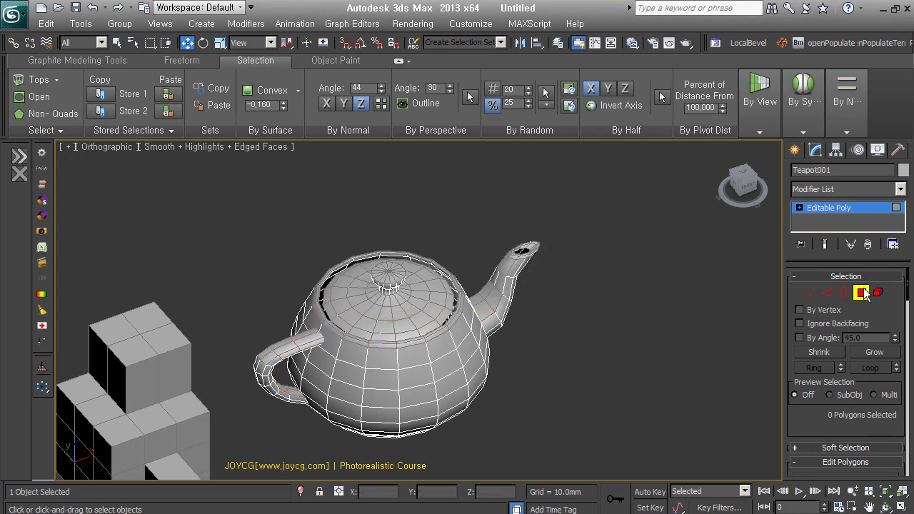
click(861, 292)
click(551, 347)
click(490, 302)
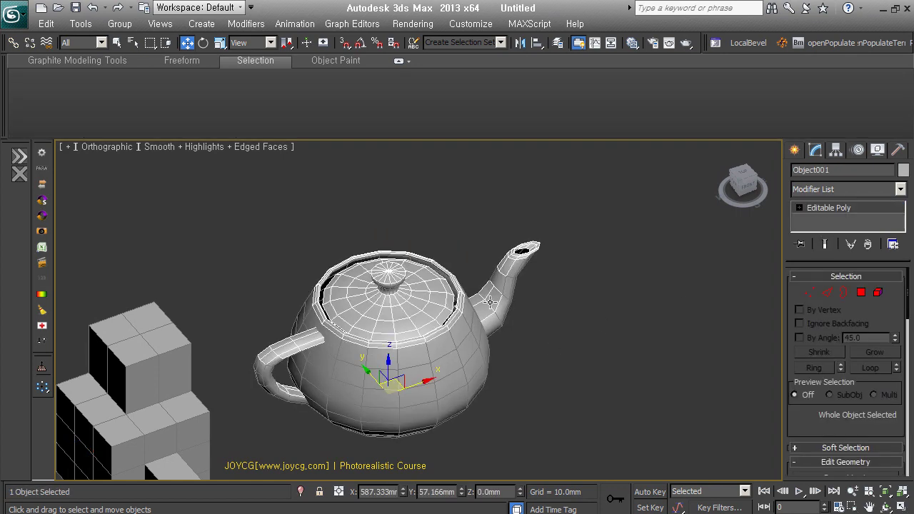
- Give Object001 a Shell with 3.7mm outer amount plus TurboSmooth, and inspect it
key(alt+s)
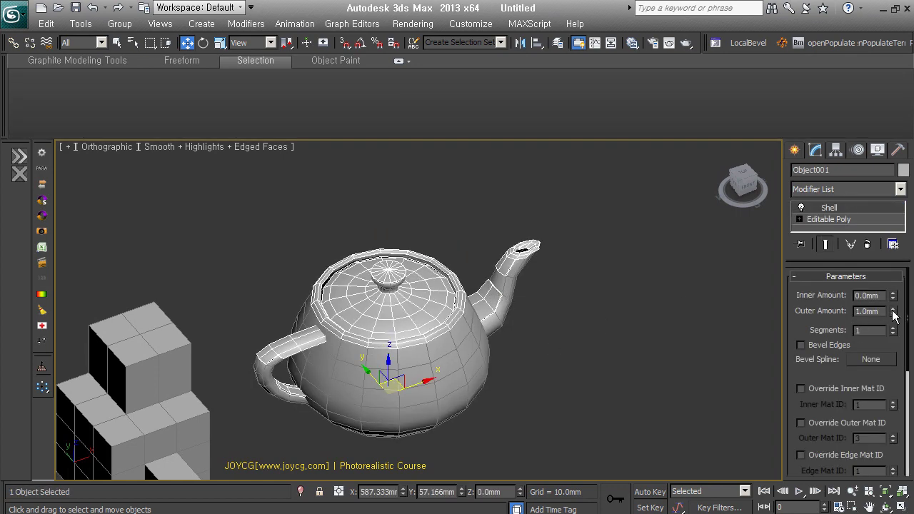
drag(892, 312, 887, 296)
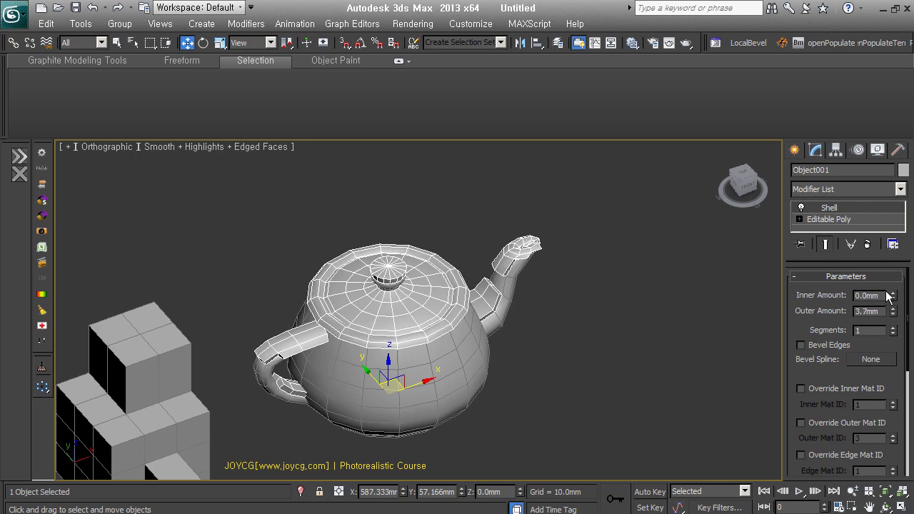
key(alt+t)
mouse_move(622, 399)
alt+middle_down()
mouse_move(598, 387)
mouse_move(634, 370)
mouse_move(569, 359)
mouse_move(581, 323)
mouse_move(614, 345)
mouse_move(517, 343)
alt+middle_up()
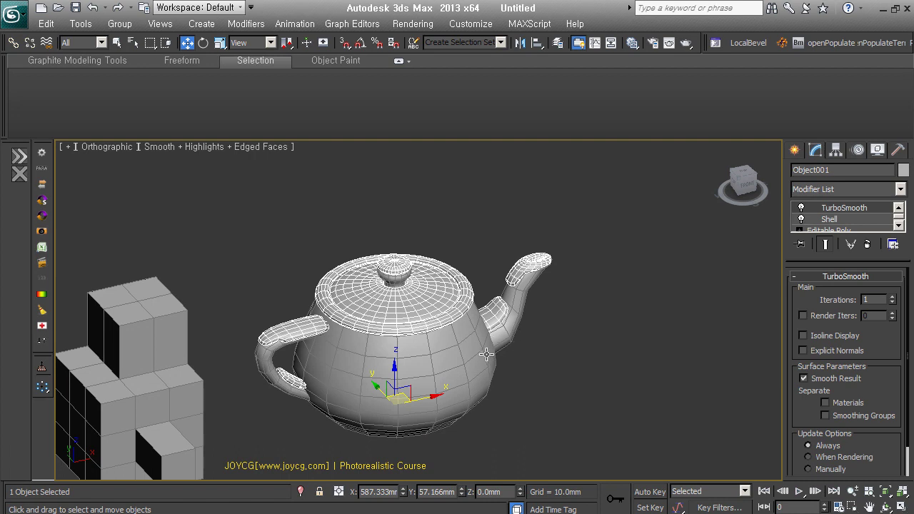
middle_drag(487, 362, 449, 376)
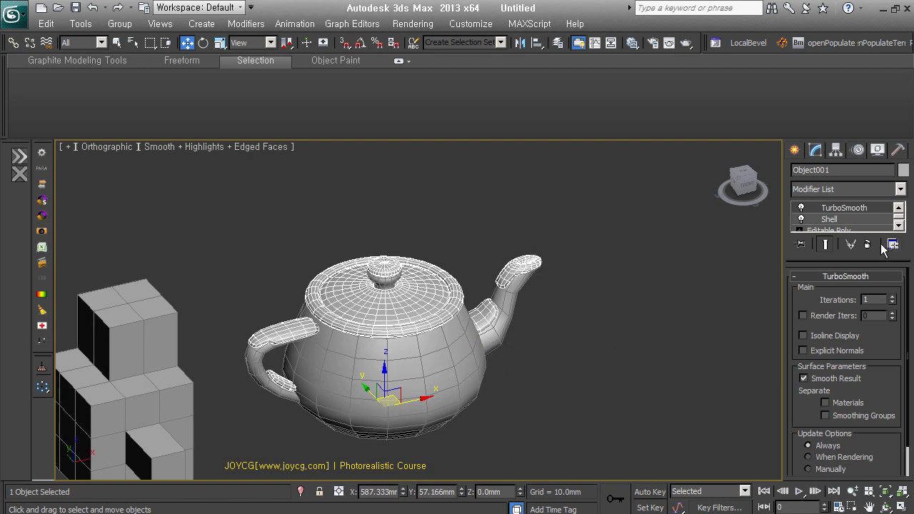
- Delete the TurboSmooth and Shell modifiers, then edit Teapot001's polygons again
click(867, 244)
click(866, 244)
alt+middle_drag(484, 394, 450, 385)
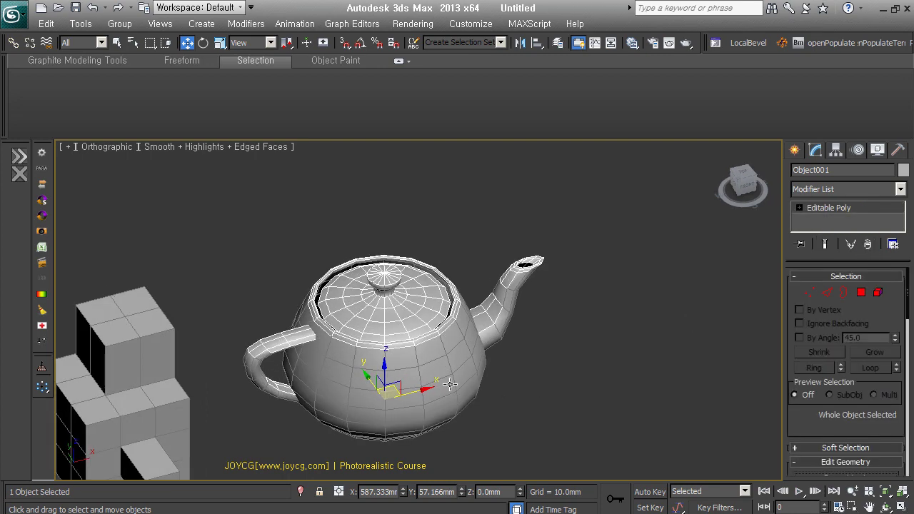
click(441, 365)
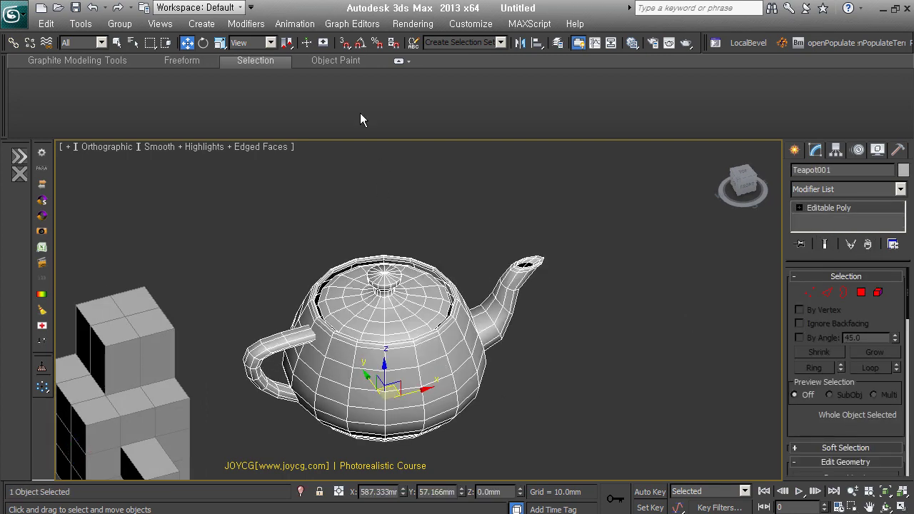
click(859, 293)
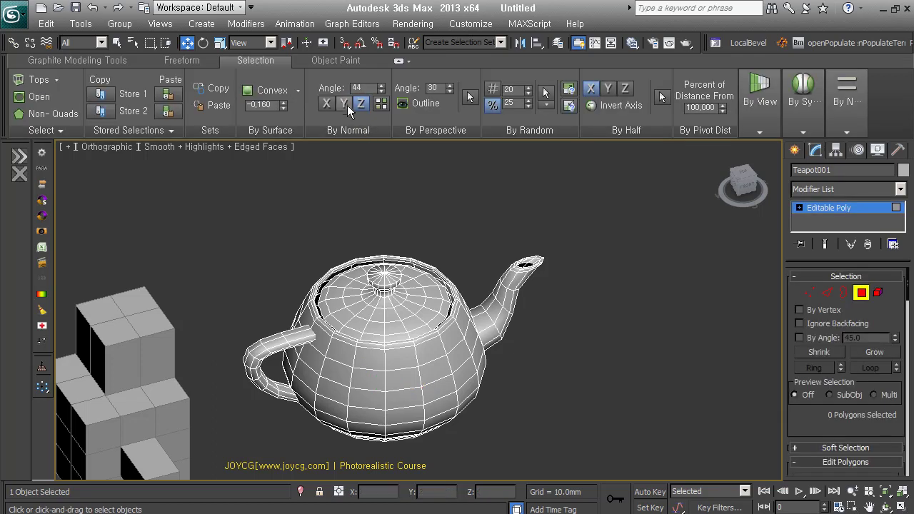
- Test Z-axis By Normal and By Perspective selection of view-facing polygons, then clear it
click(359, 100)
drag(383, 89, 386, 80)
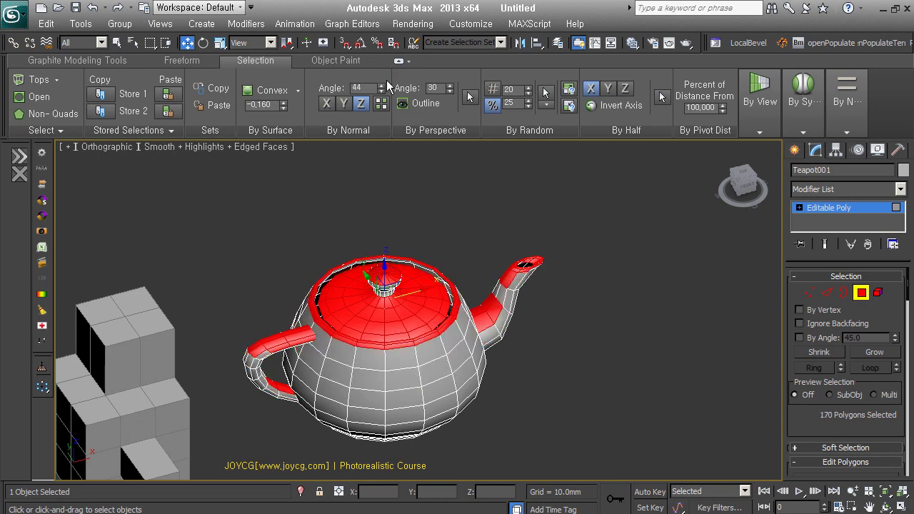
click(446, 203)
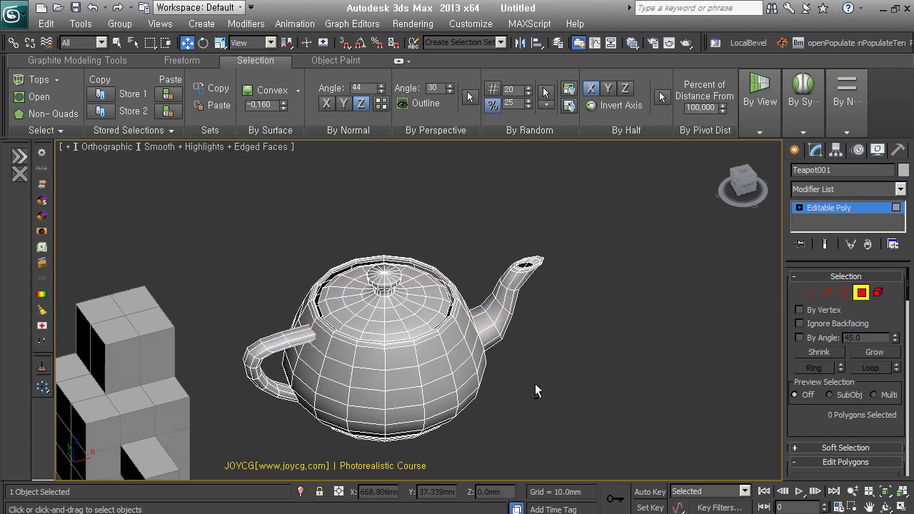
alt+middle_drag(537, 391, 432, 328)
scroll(435, 329, up, 2)
scroll(443, 329, up, 2)
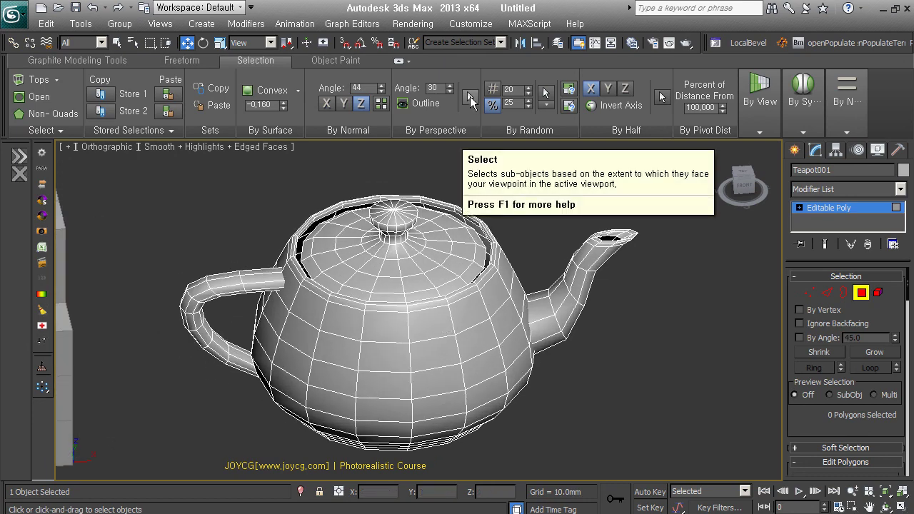
click(470, 97)
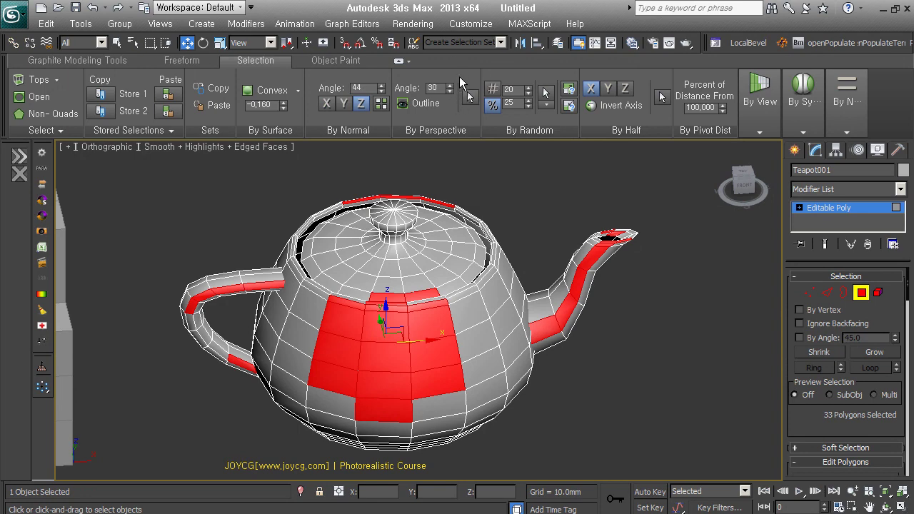
click(468, 97)
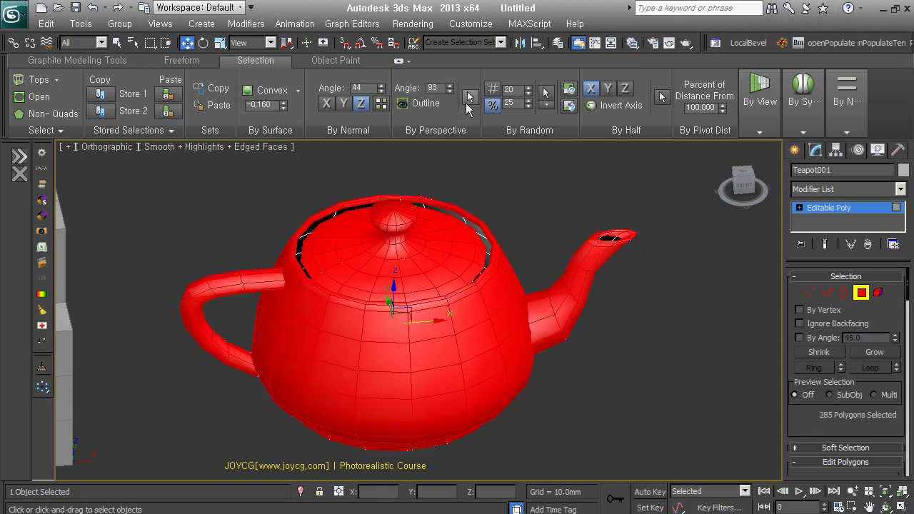
alt+middle_drag(468, 107, 519, 271)
key(shift+z)
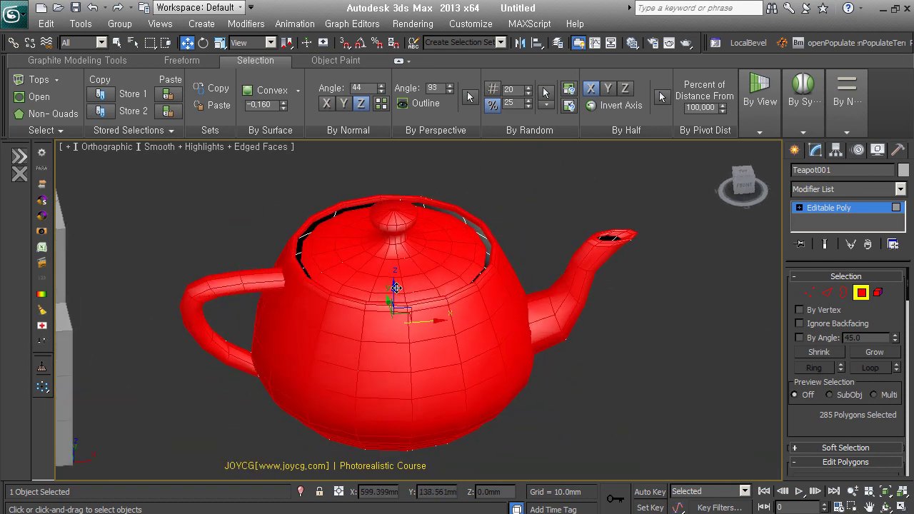
click(532, 435)
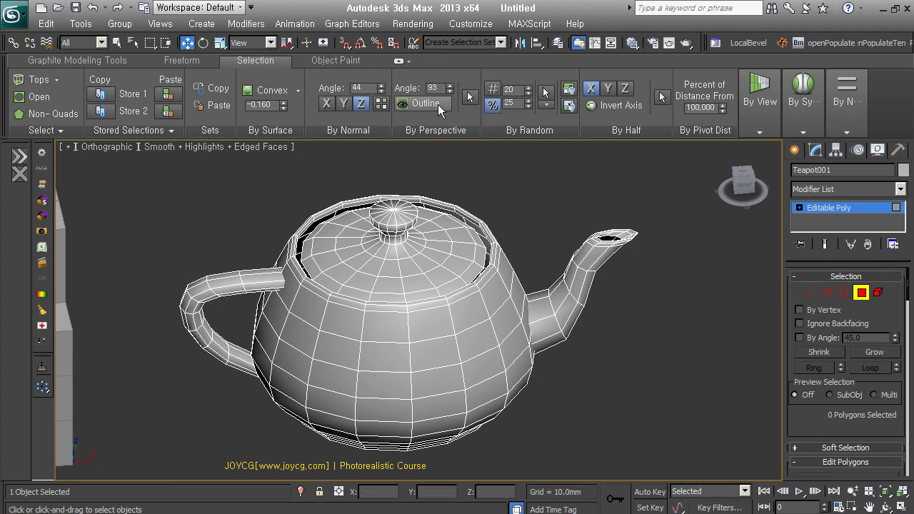
- Select silhouette polygons and edges with By Perspective Outline, then clear the edges
click(437, 105)
click(469, 99)
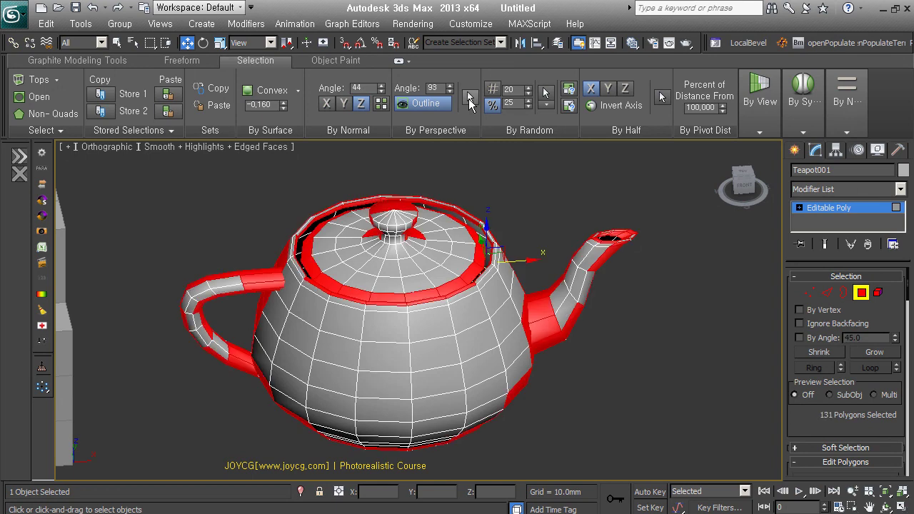
click(830, 296)
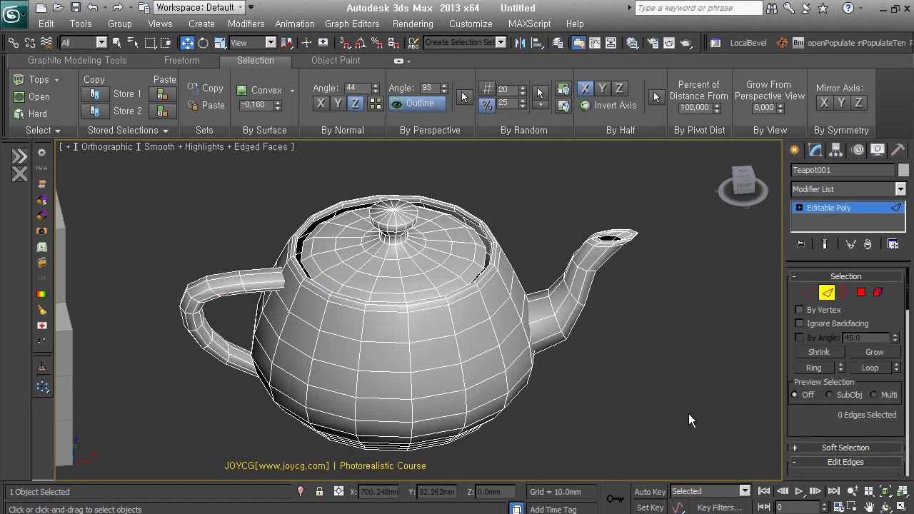
click(464, 99)
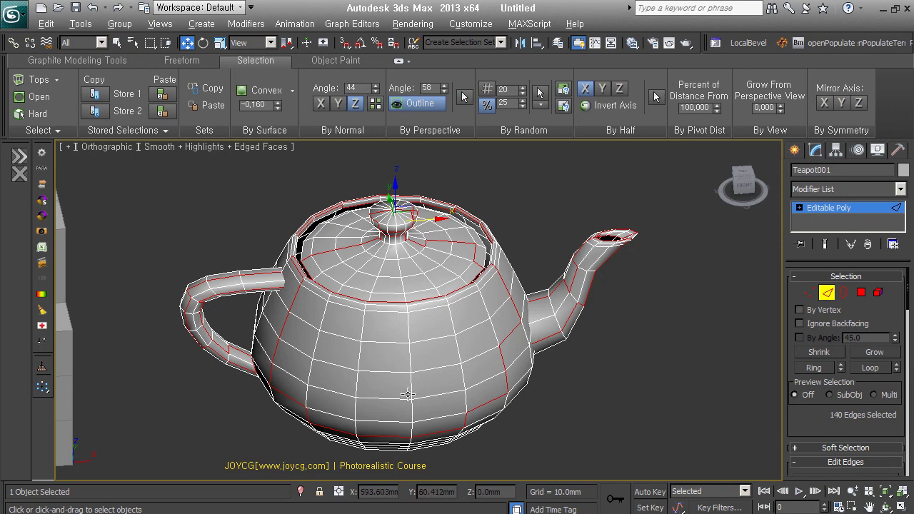
alt+middle_drag(407, 395, 423, 161)
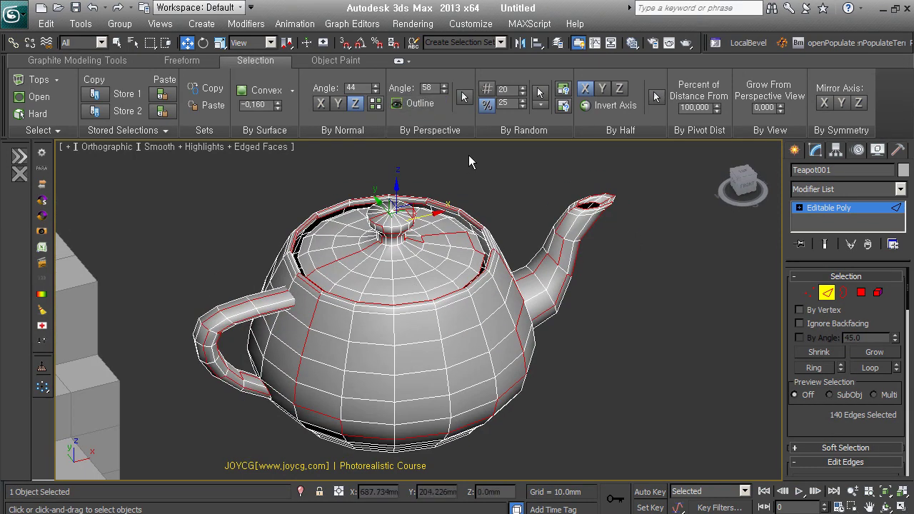
click(715, 280)
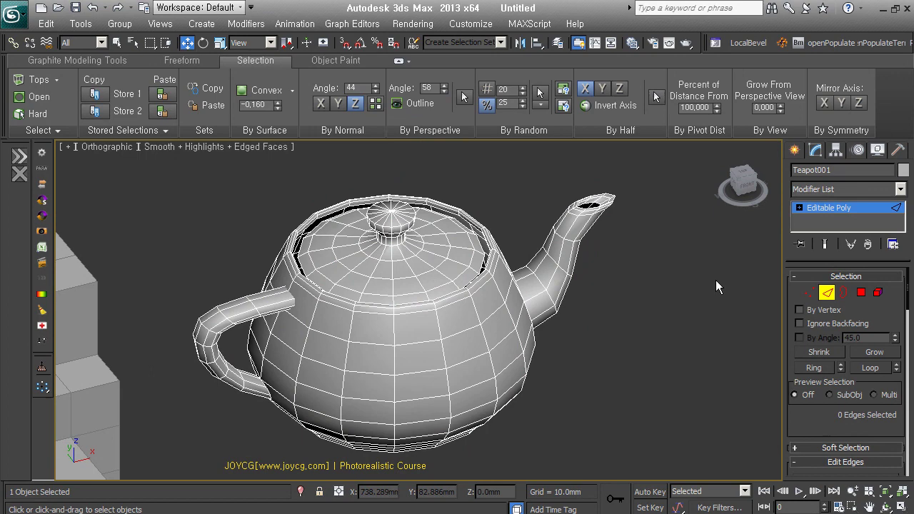
- Retry view-facing polygon selection, clear it, exit Polygon mode and show Standard Primitives
click(860, 293)
click(509, 184)
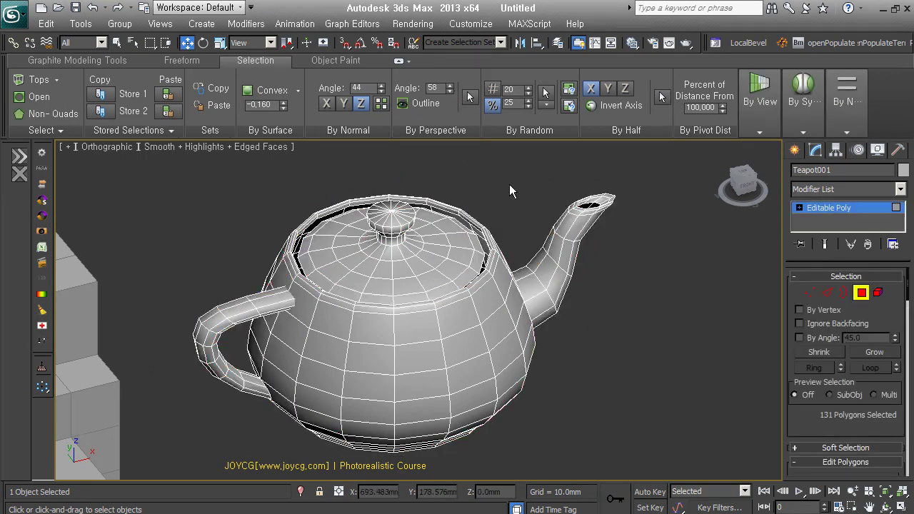
click(467, 98)
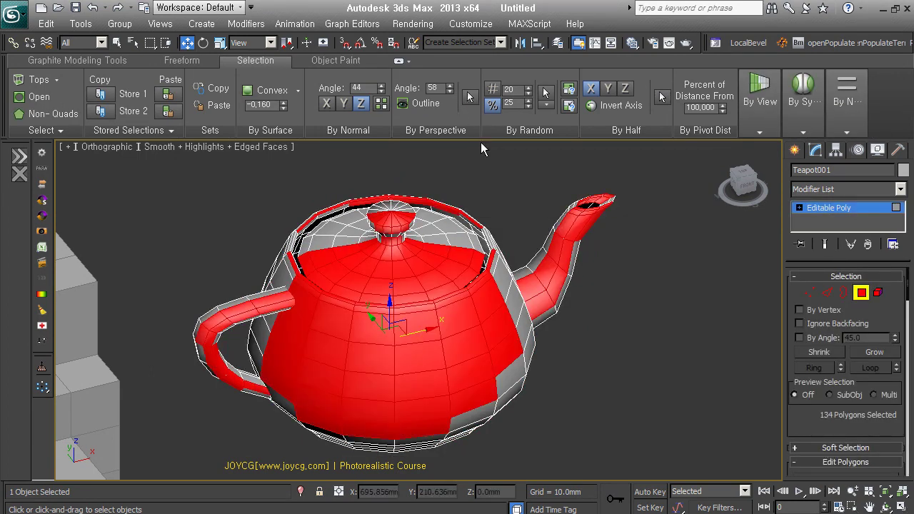
click(628, 376)
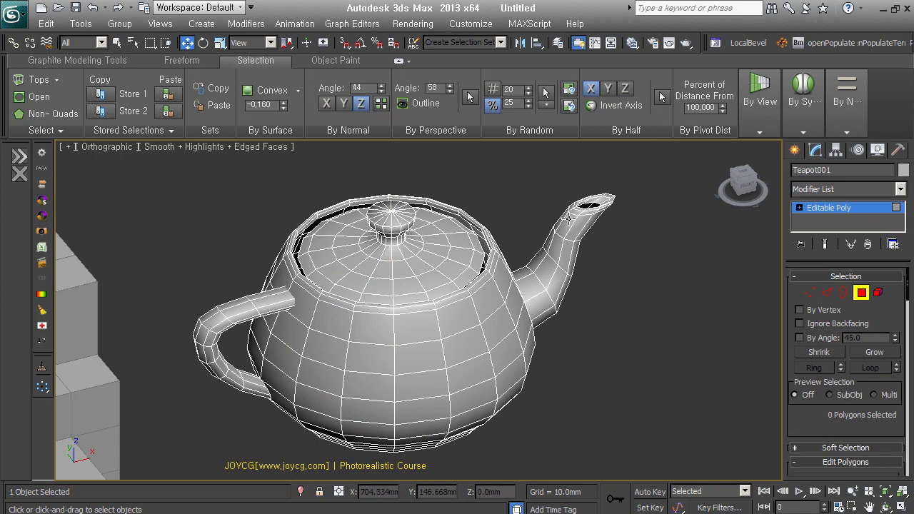
scroll(367, 378, down, 3)
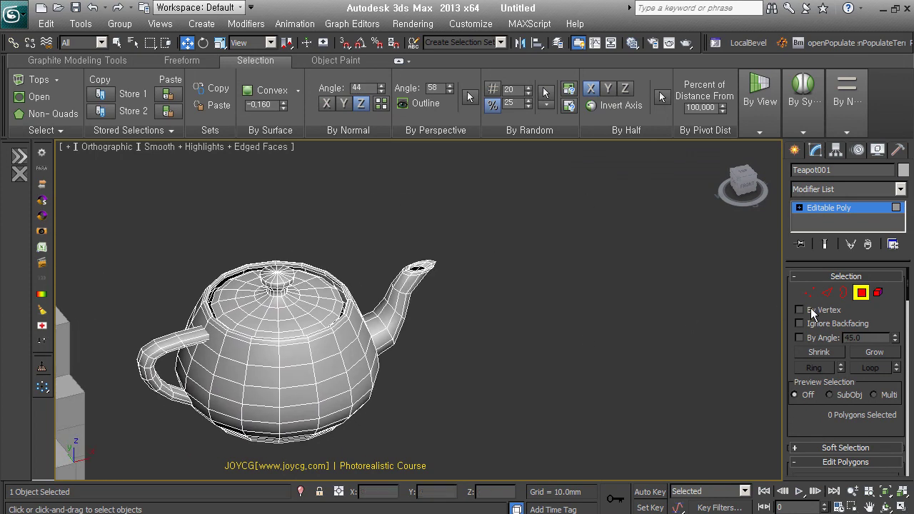
click(861, 293)
click(794, 149)
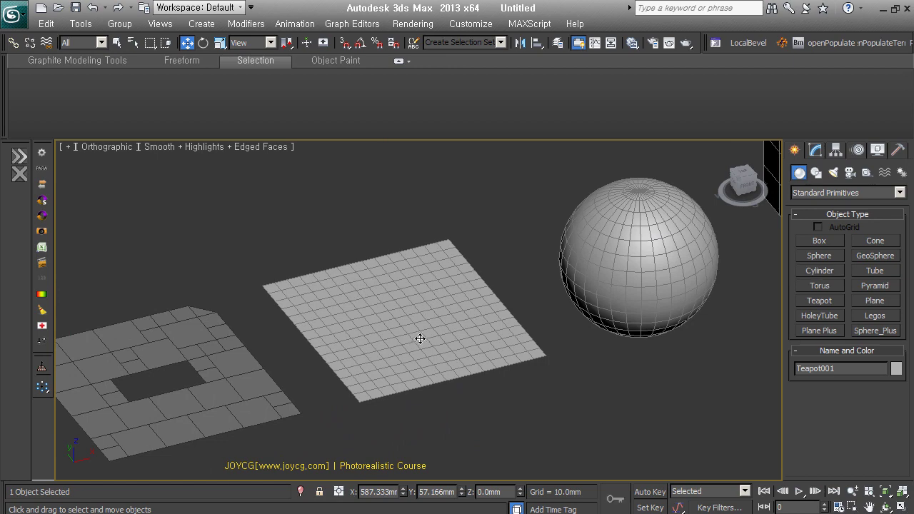
- Select and frame the grid plane, make it Editable Poly, and select all polygons
click(422, 336)
key(z)
right_click(434, 379)
click(628, 363)
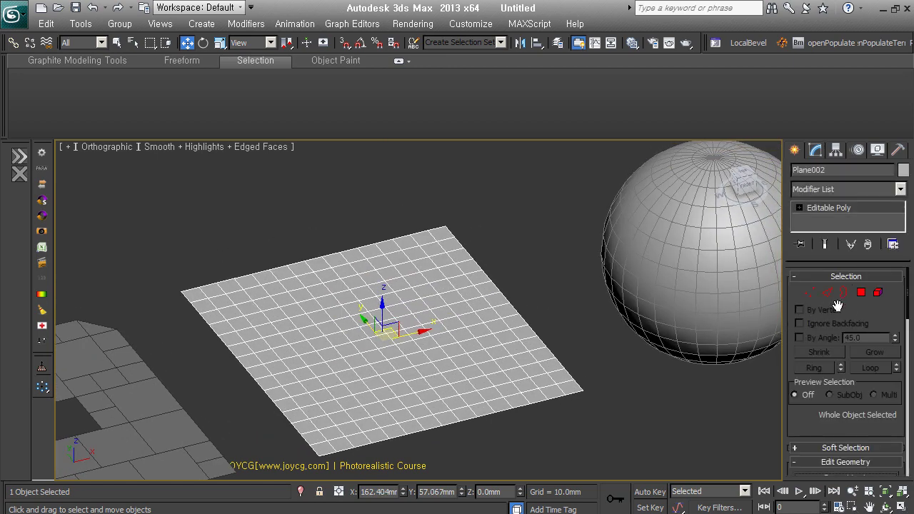
click(861, 293)
key(ctrl+a)
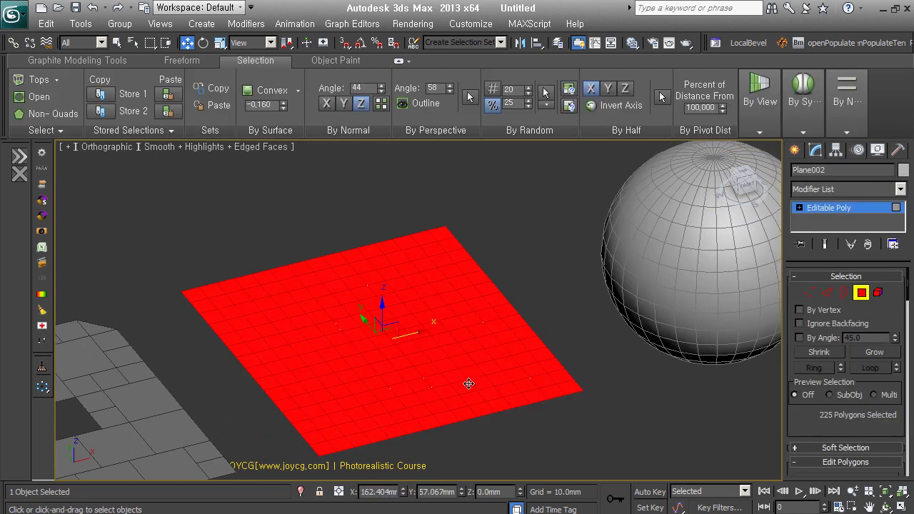
- Bevel By Polygon with 10.881mm height and -1.0mm outline, then deselect
right_click(414, 302)
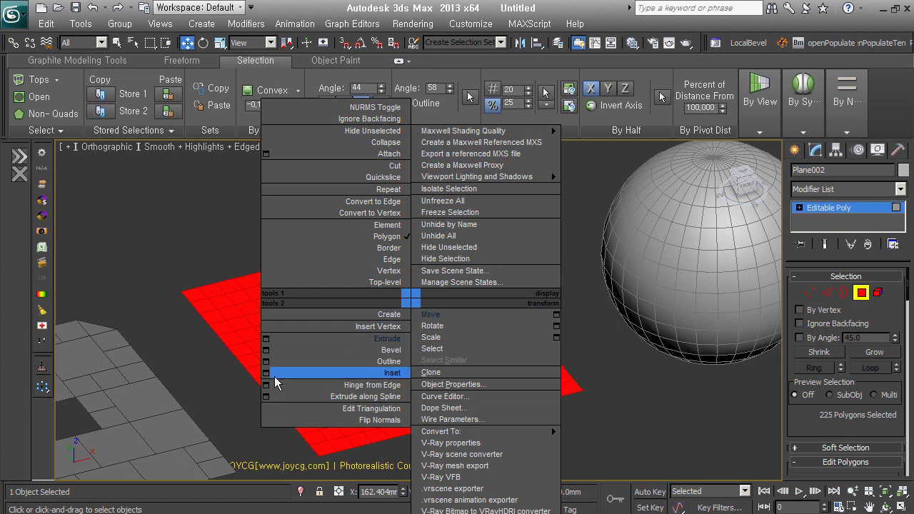
click(266, 351)
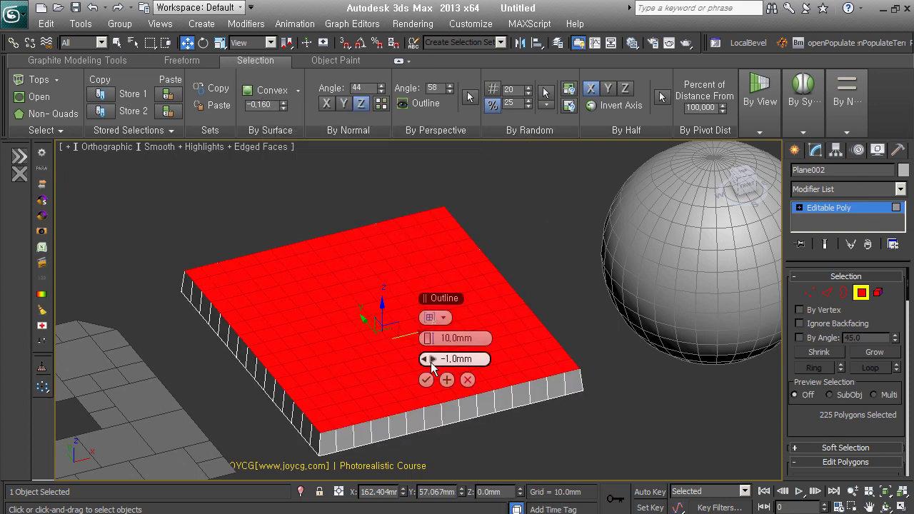
click(430, 321)
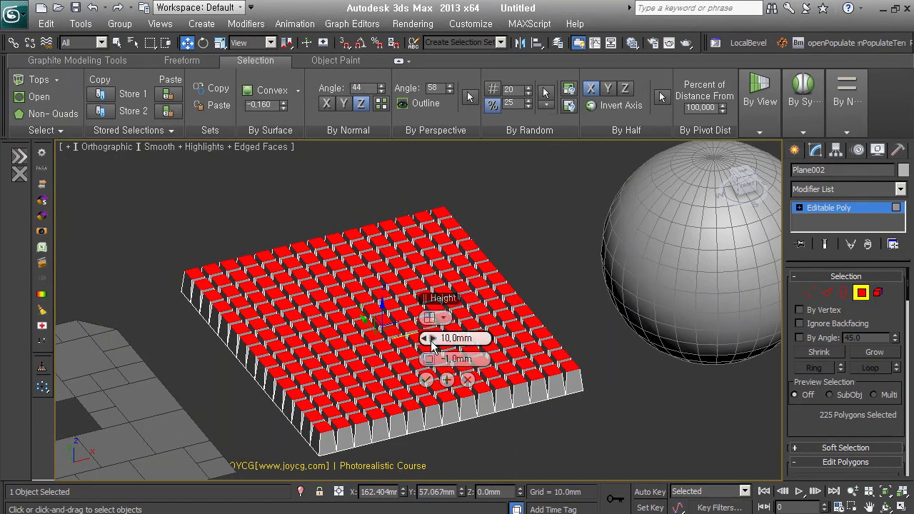
drag(427, 337, 426, 333)
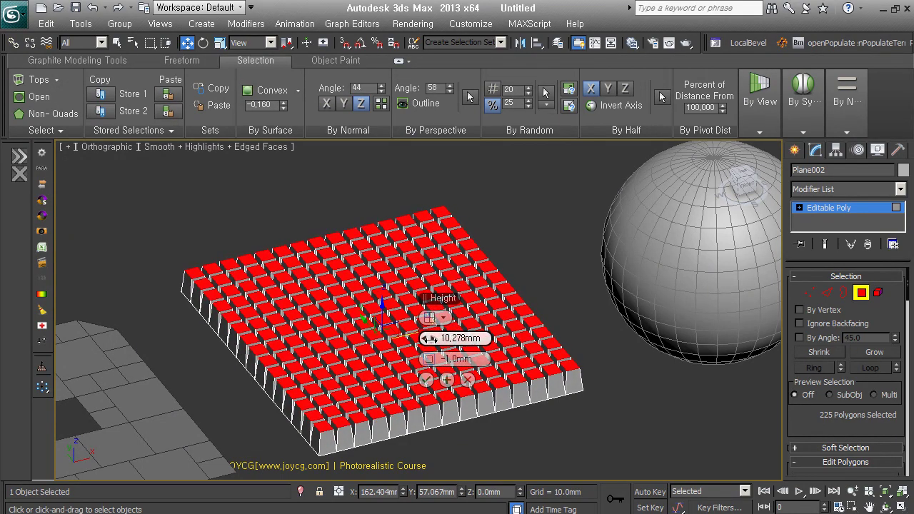
click(427, 379)
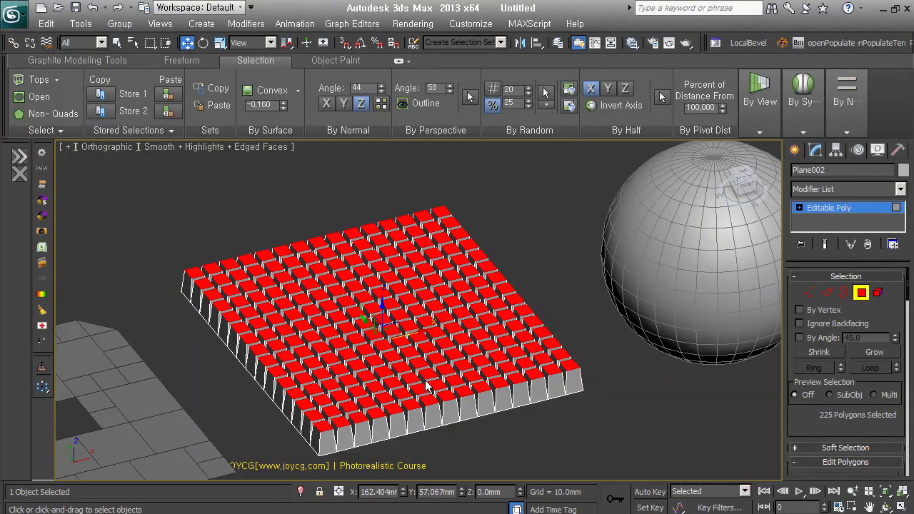
click(588, 442)
alt+middle_drag(402, 341, 410, 351)
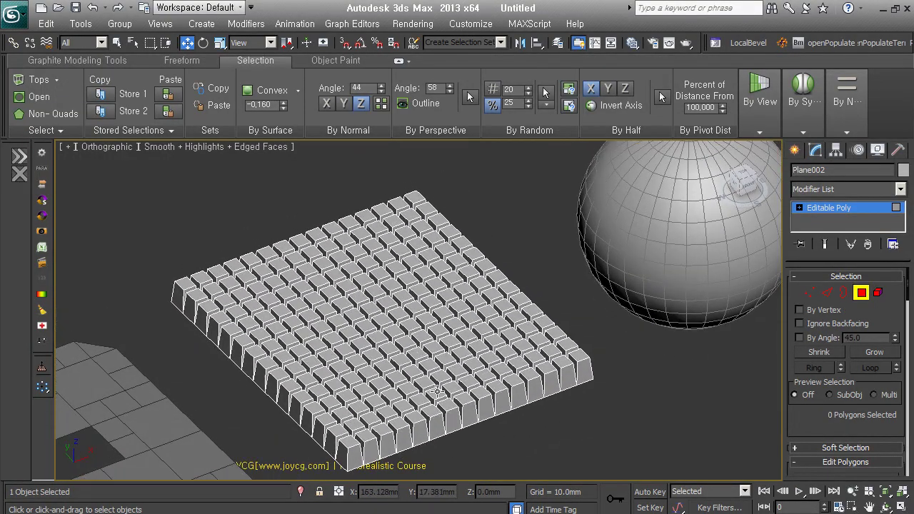
- From the front view, box-select the tile tops and move them down along Z
mouse_move(423, 299)
alt+middle_down()
mouse_move(529, 381)
mouse_move(462, 323)
mouse_move(246, 277)
alt+middle_up()
mouse_move(246, 277)
mouse_down()
mouse_move(550, 316)
mouse_move(565, 328)
mouse_up()
drag(443, 283, 447, 305)
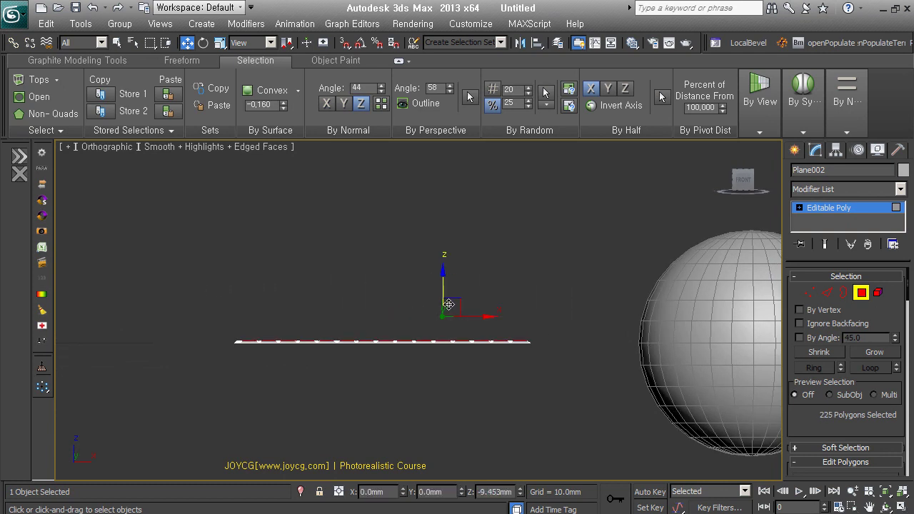
scroll(531, 357, up, 4)
alt+middle_drag(526, 346, 493, 334)
click(434, 393)
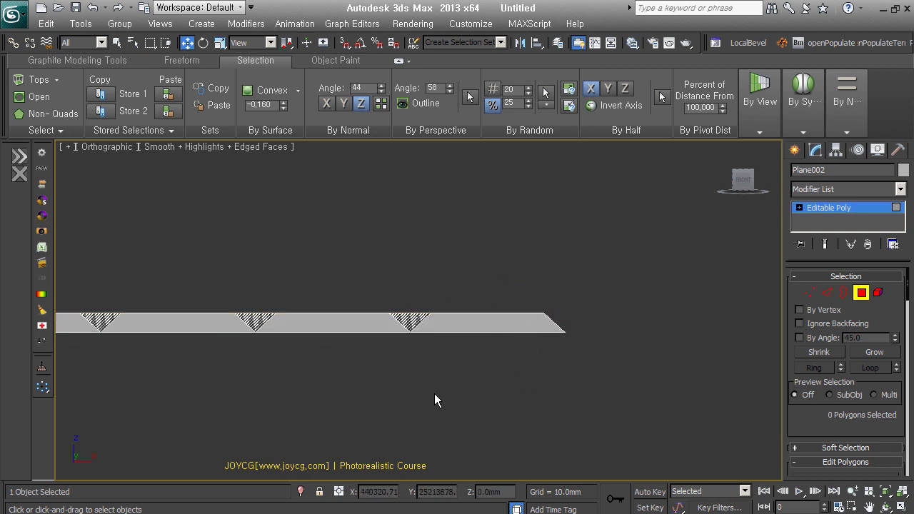
- Reselect the 225 tile tops and centre the plane in a framed Top view
scroll(500, 349, down, 5)
middle_drag(443, 357, 361, 382)
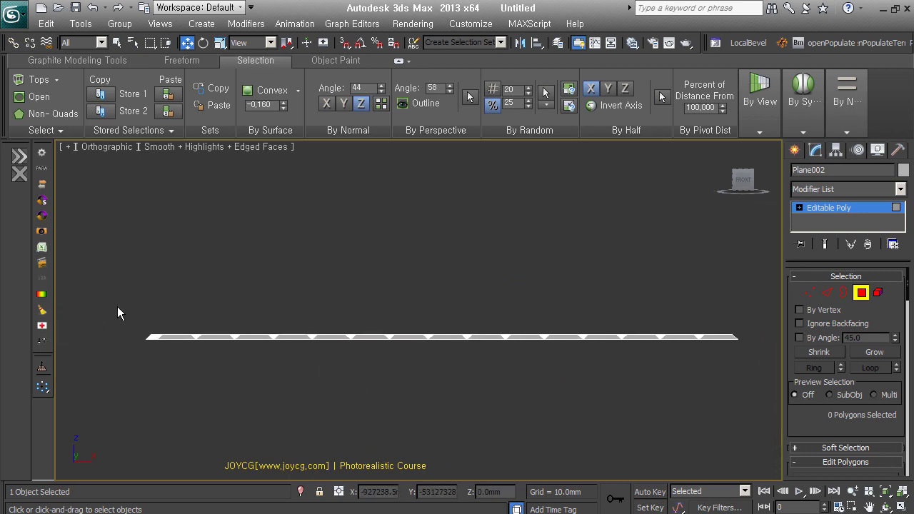
drag(117, 306, 766, 337)
alt+middle_drag(767, 341, 398, 350)
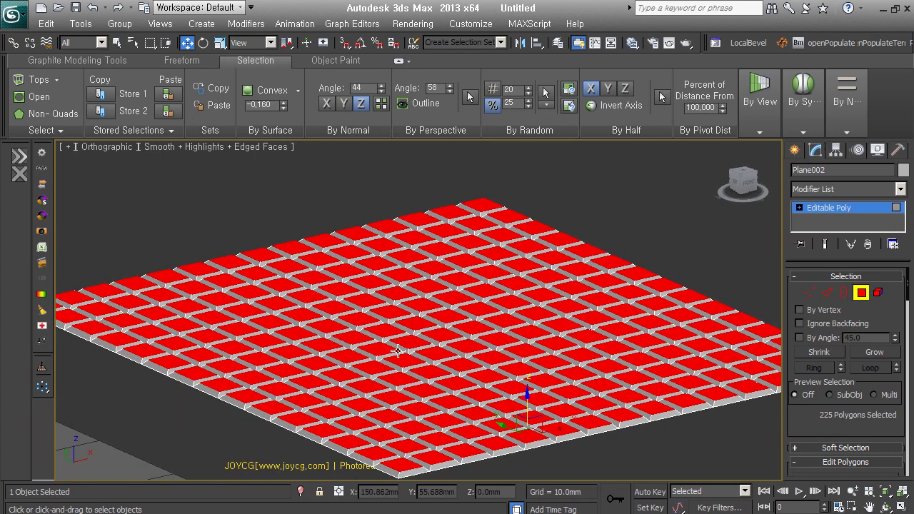
key(ctrl+d)
key(t)
middle_drag(454, 386, 163, 443)
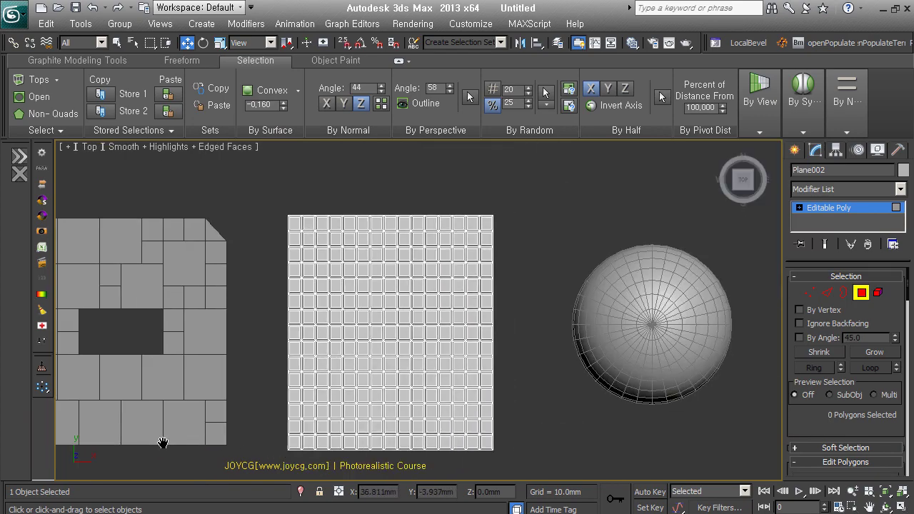
middle_drag(413, 363, 379, 329)
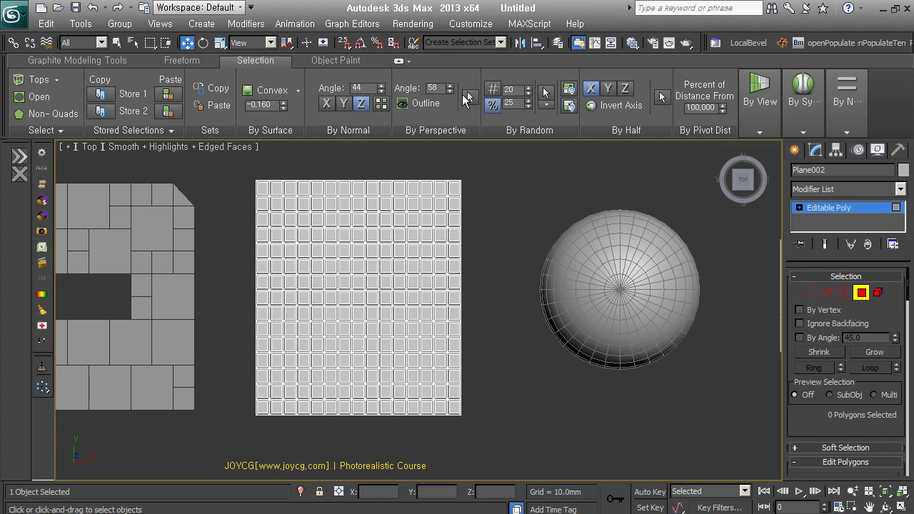
- Narrow By Perspective selection to the 225 tile tops using angle 1
click(468, 99)
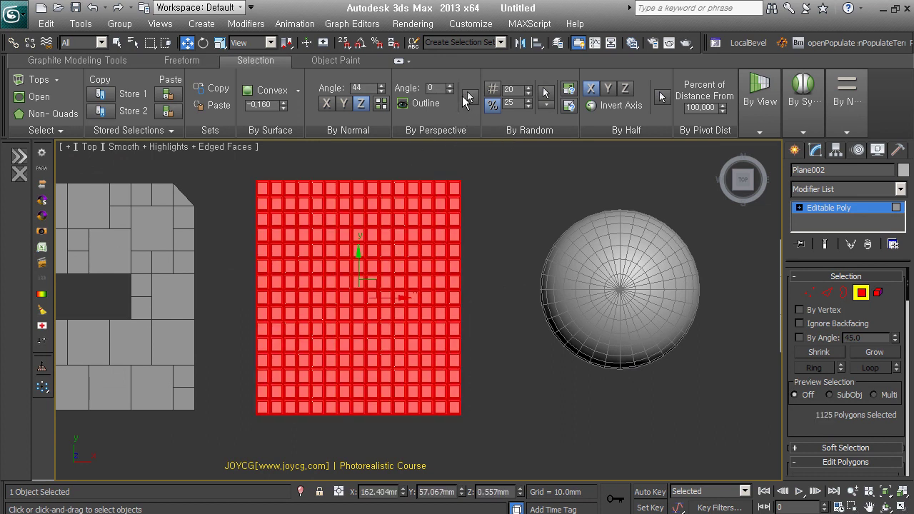
click(450, 86)
click(469, 96)
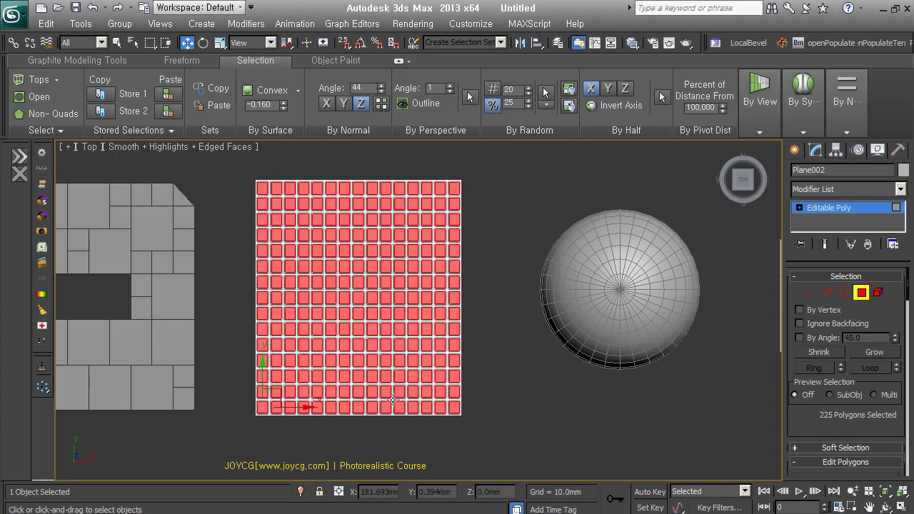
alt+middle_drag(457, 236, 443, 325)
scroll(442, 325, up, 3)
scroll(445, 326, up, 3)
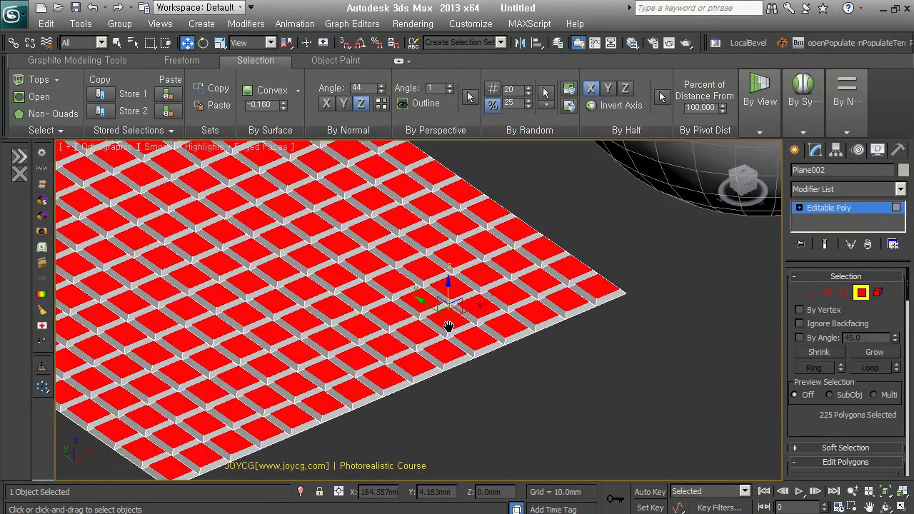
- Return to the framed Top view, select the tiled plane and delete it
key(t)
key(z)
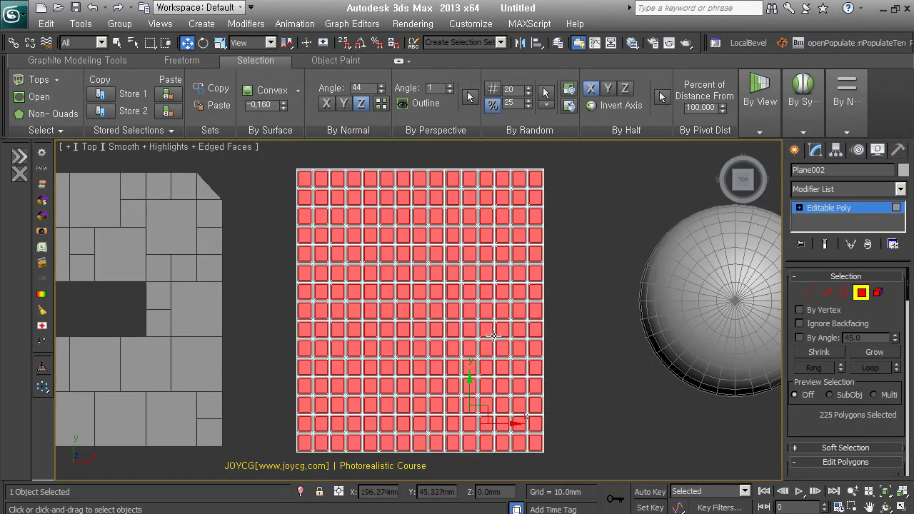
middle_drag(503, 314, 463, 311)
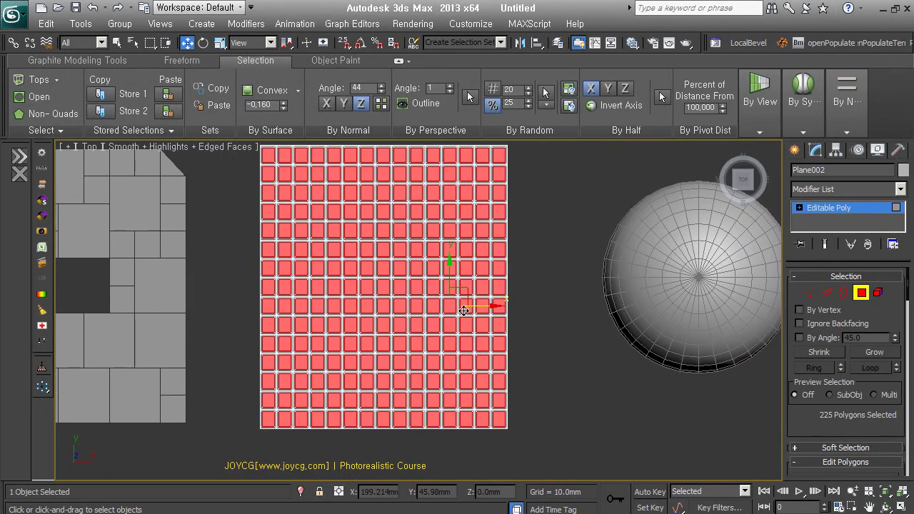
middle_drag(464, 310, 419, 312)
click(861, 292)
key(Delete)
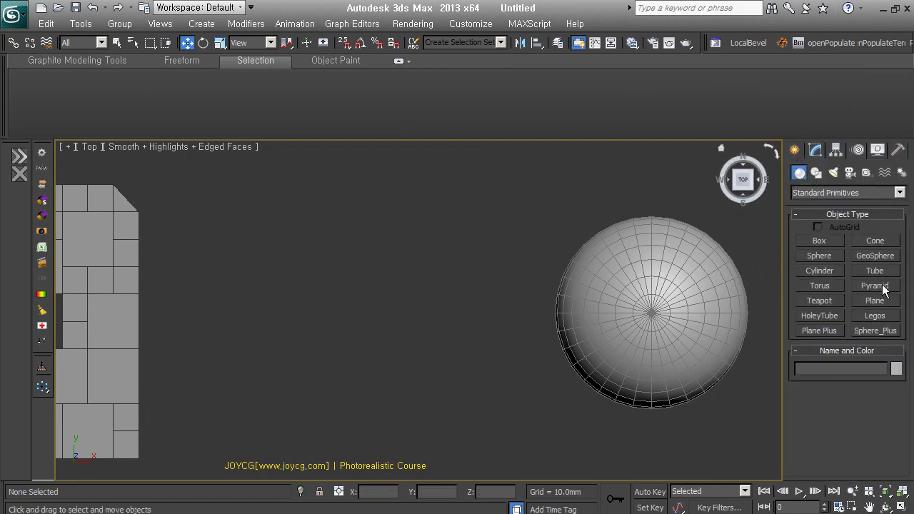
- Draw a 28.746 × 141.445mm plane with 1 length and 15 width segments, convert to Editable Poly
click(874, 300)
drag(185, 285, 494, 347)
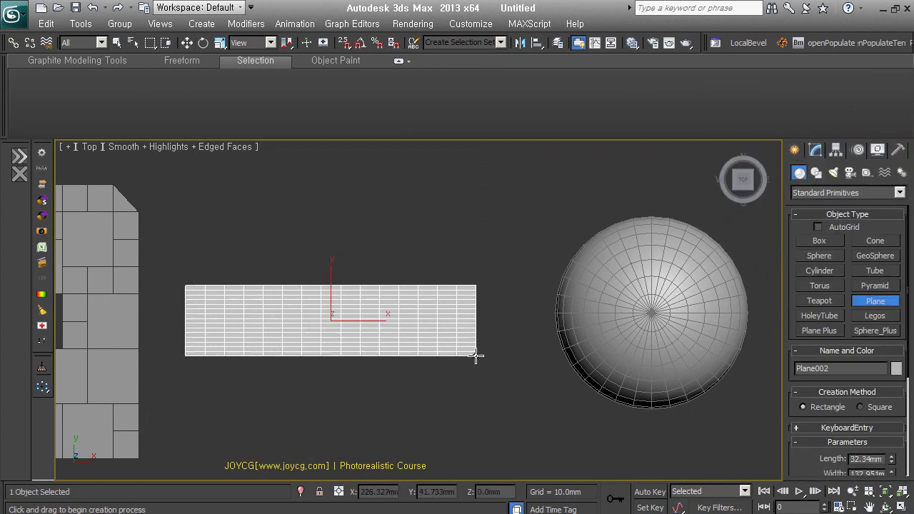
scroll(806, 244, down, 5)
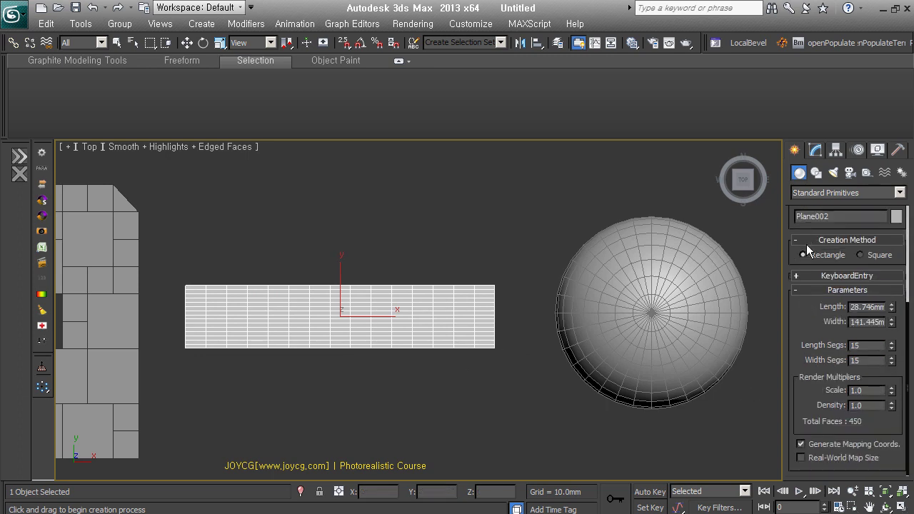
right_click(891, 348)
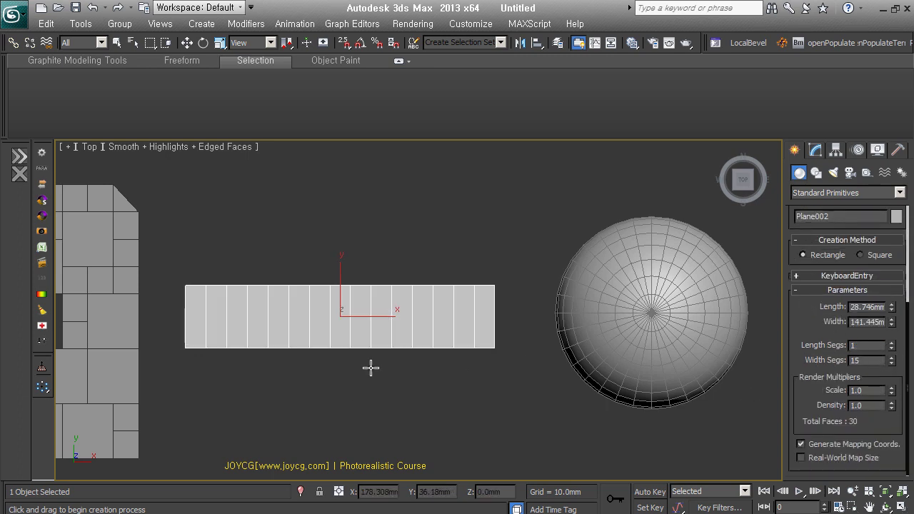
key(w)
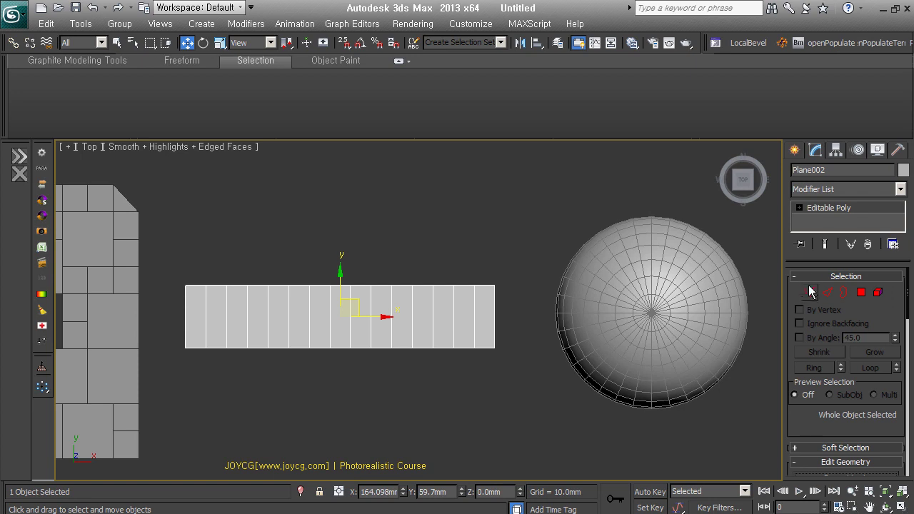
- Select all of the strip's edges in Edge mode
click(827, 291)
key(ctrl+a)
scroll(804, 417, down, 1)
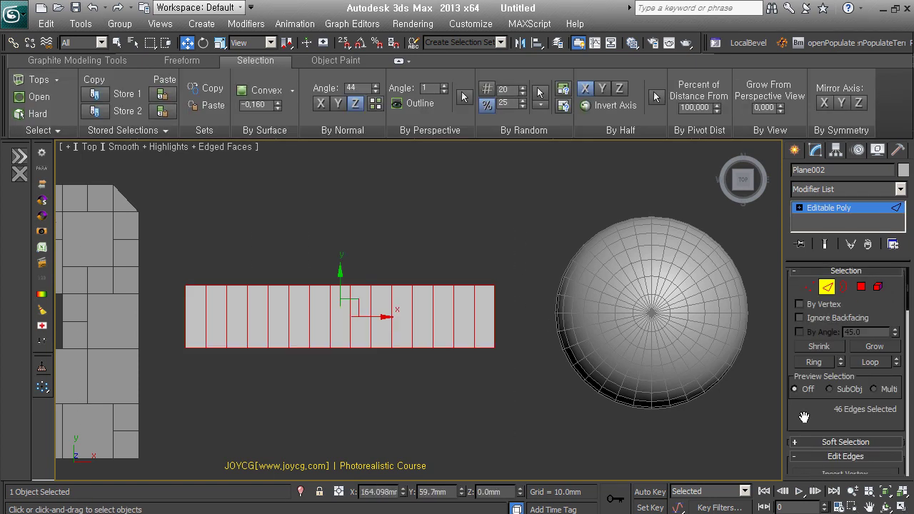
scroll(804, 417, down, 3)
click(885, 339)
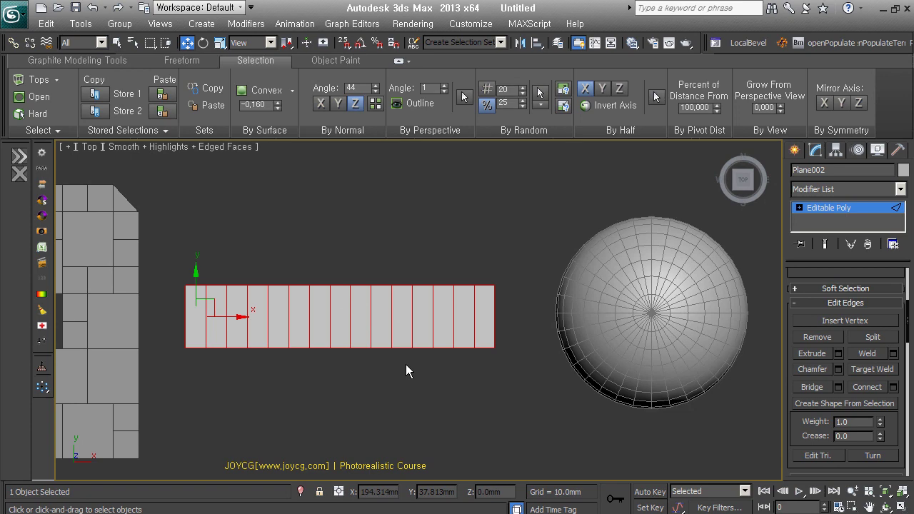
- Add an FFD 2x2x2 deformer, inspect the strip, then remove the FFD again
key(ctrl+f)
click(844, 209)
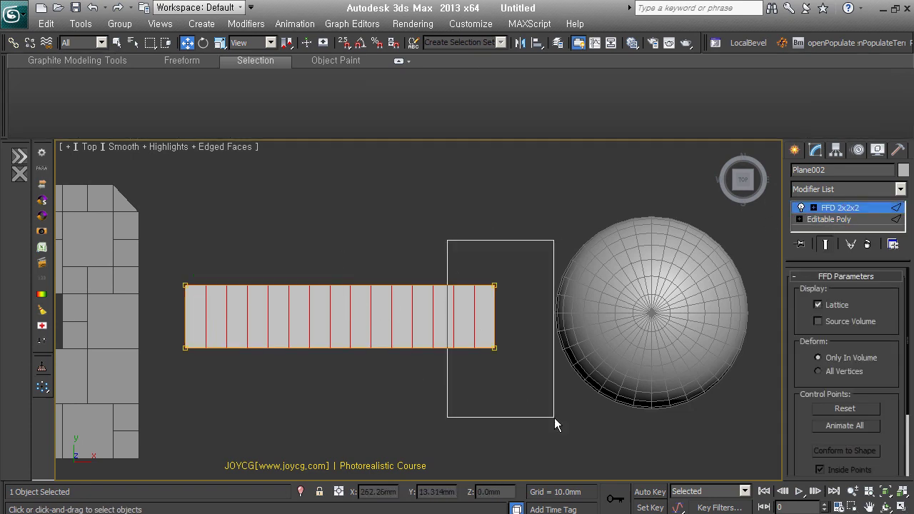
alt+middle_drag(554, 417, 504, 285)
drag(504, 285, 496, 159)
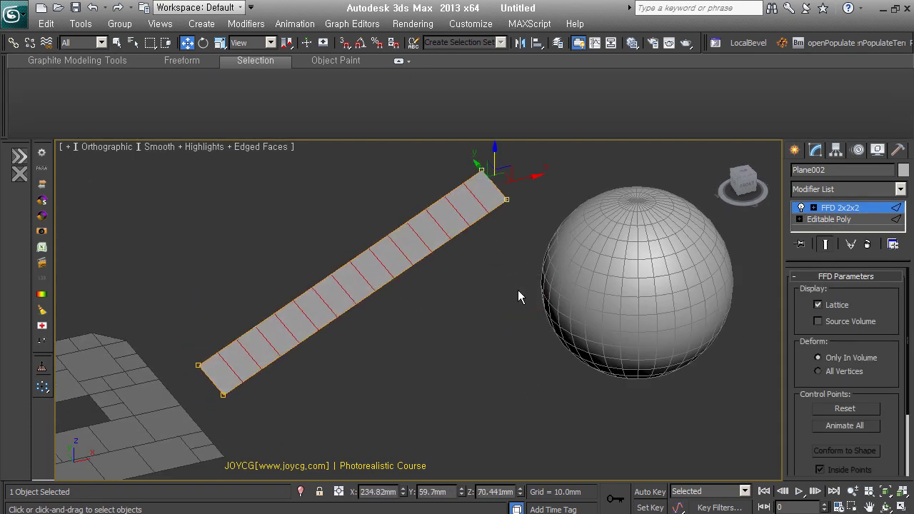
click(867, 244)
click(799, 208)
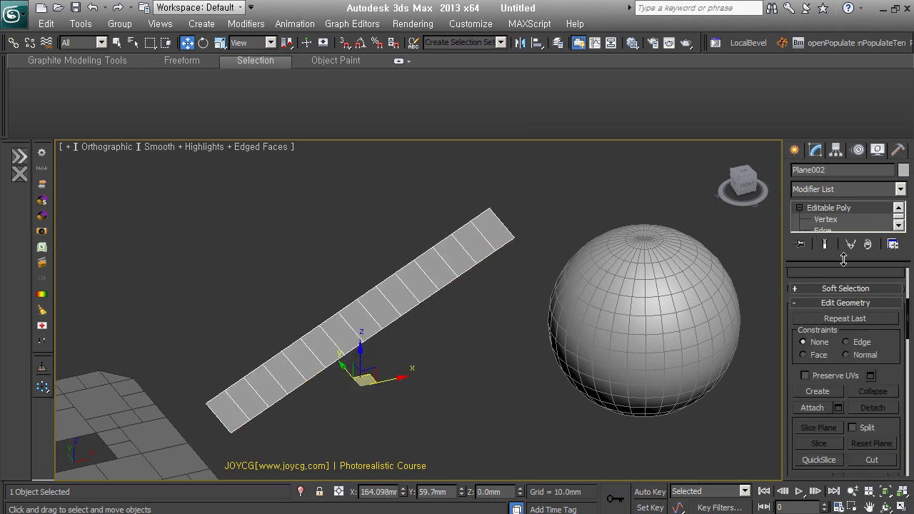
- Scale Plane002's 15 polygons about their individual centers so each shrinks into a separate slab
key(4)
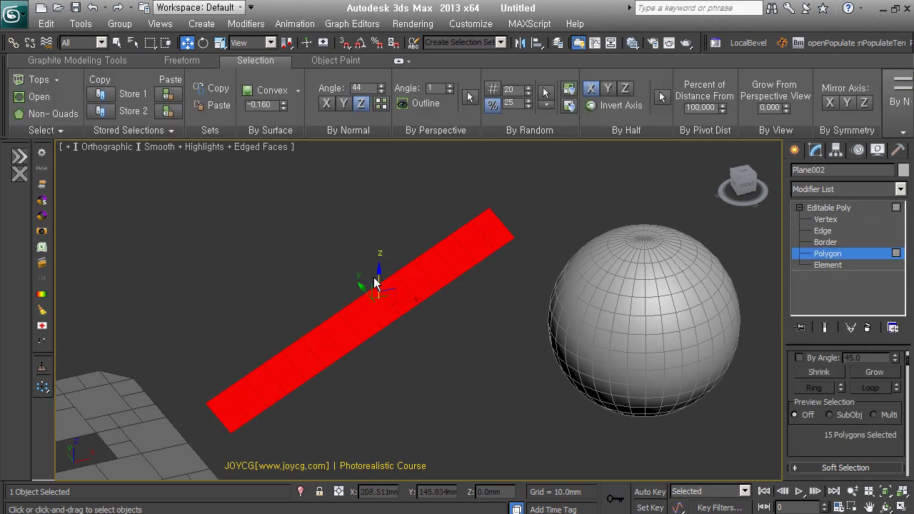
right_click(433, 283)
click(457, 312)
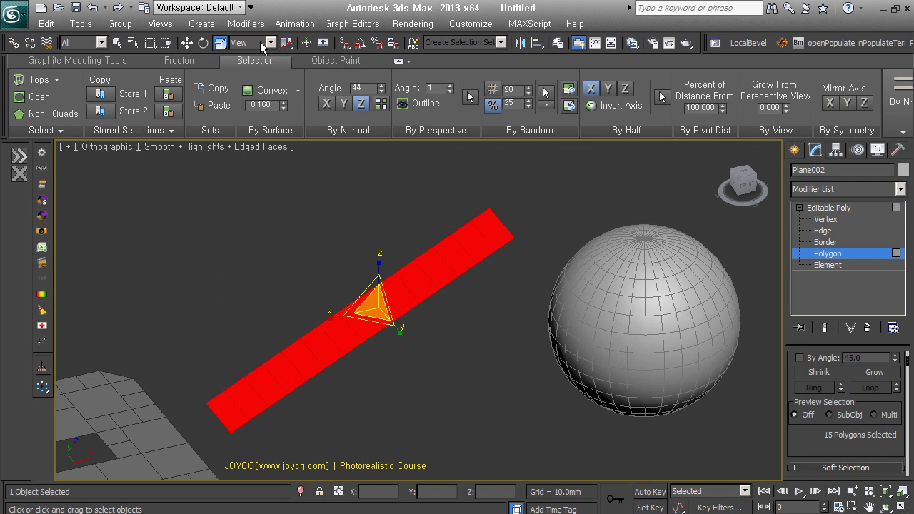
drag(219, 42, 225, 84)
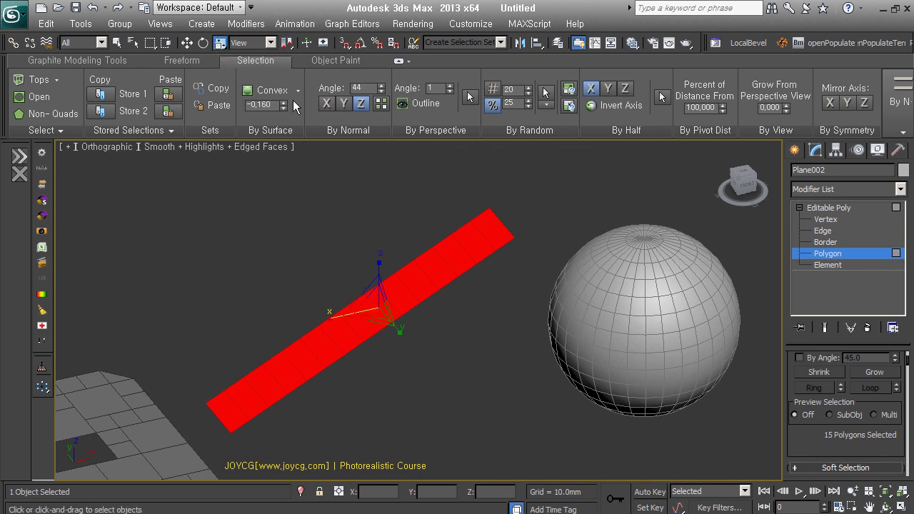
right_click(219, 44)
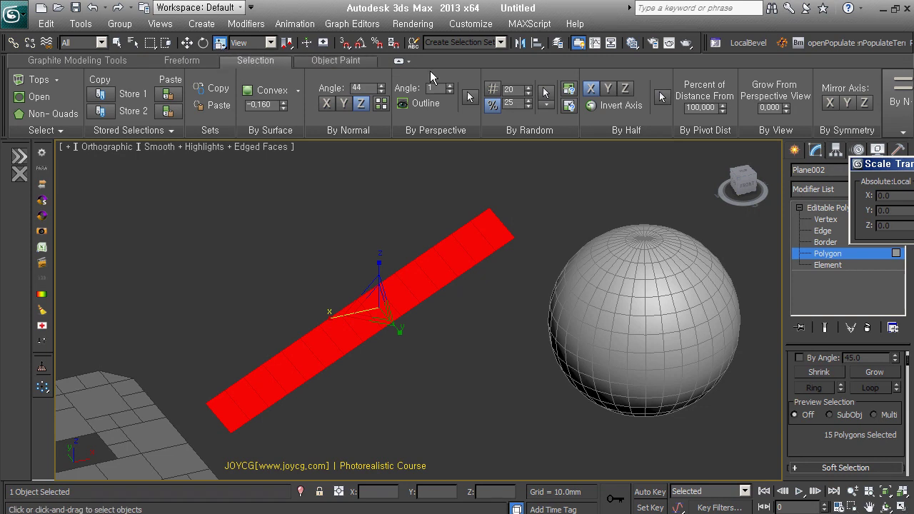
drag(869, 169, 464, 171)
drag(611, 226, 612, 230)
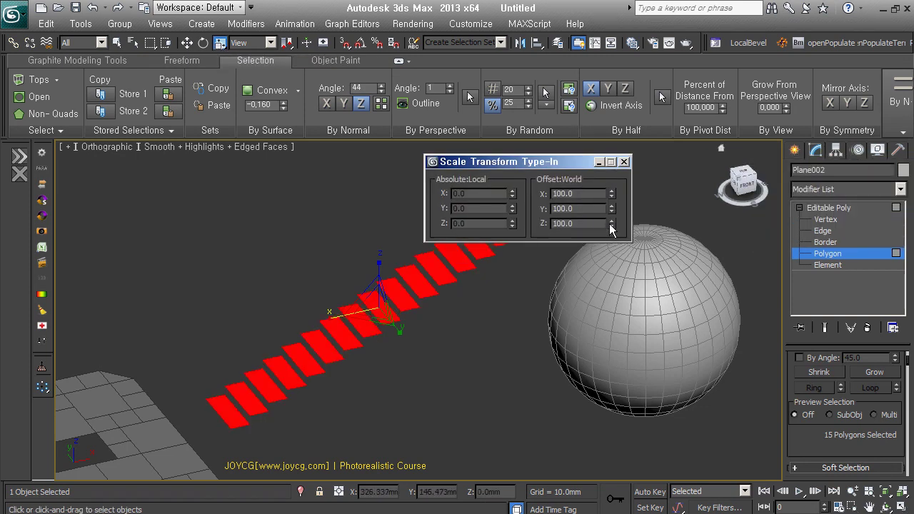
key(F12)
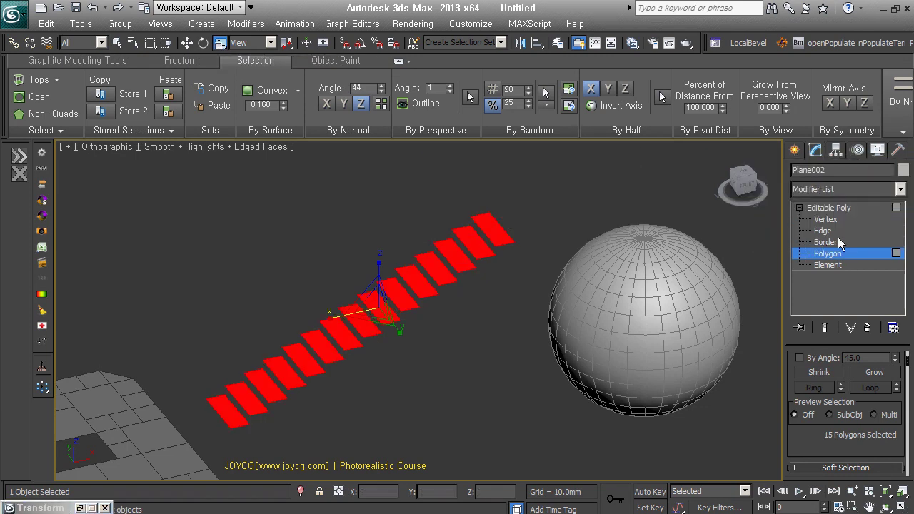
- At Edge level, select one edge on each of 14 slabs
click(823, 231)
mouse_move(448, 350)
alt+middle_down()
mouse_move(450, 308)
mouse_move(484, 262)
mouse_move(415, 347)
alt+middle_up()
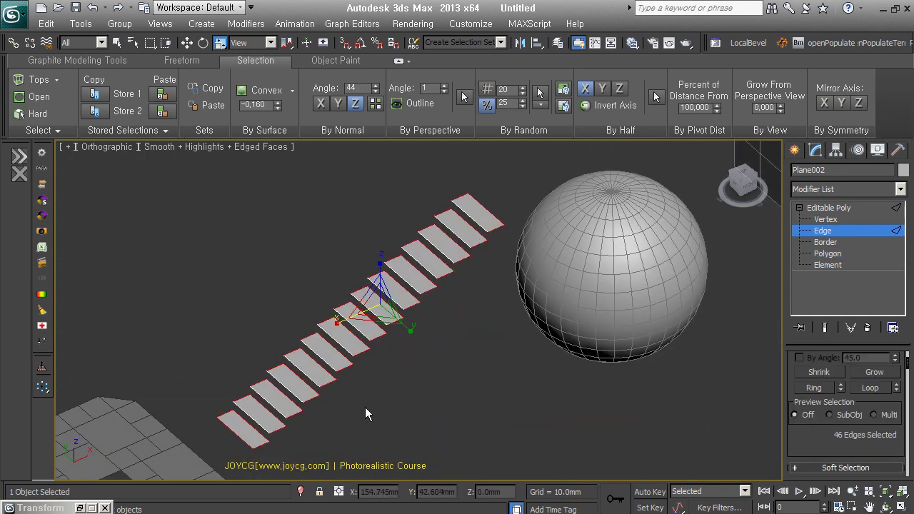
key(alt+r)
ctrl+click(234, 434)
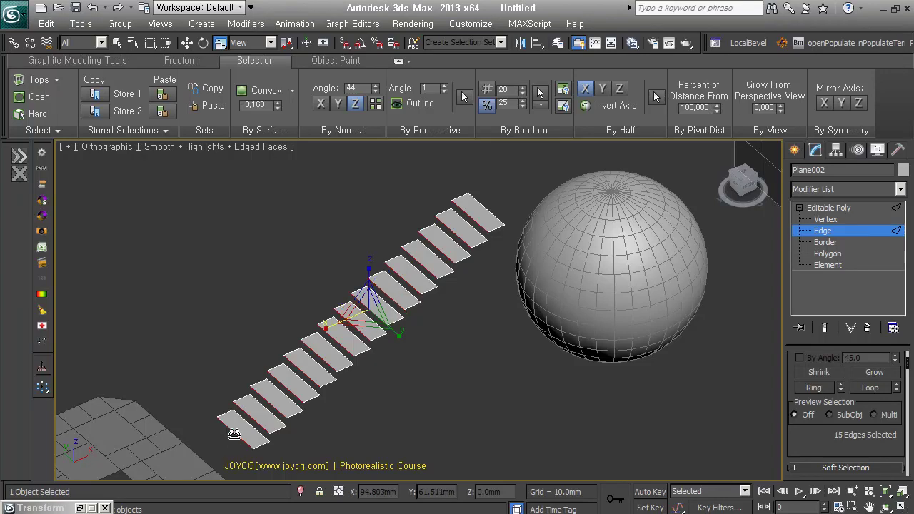
alt+click(236, 433)
- Move the 14 selected edges up along Z so the slabs form a staircase
alt+middle_drag(235, 429, 413, 255)
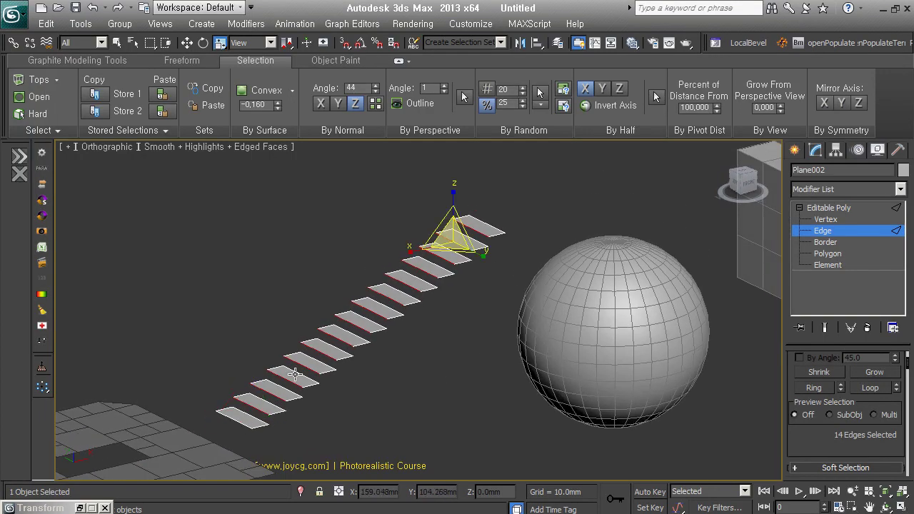
right_click(413, 256)
click(464, 254)
drag(437, 257, 431, 277)
key(s)
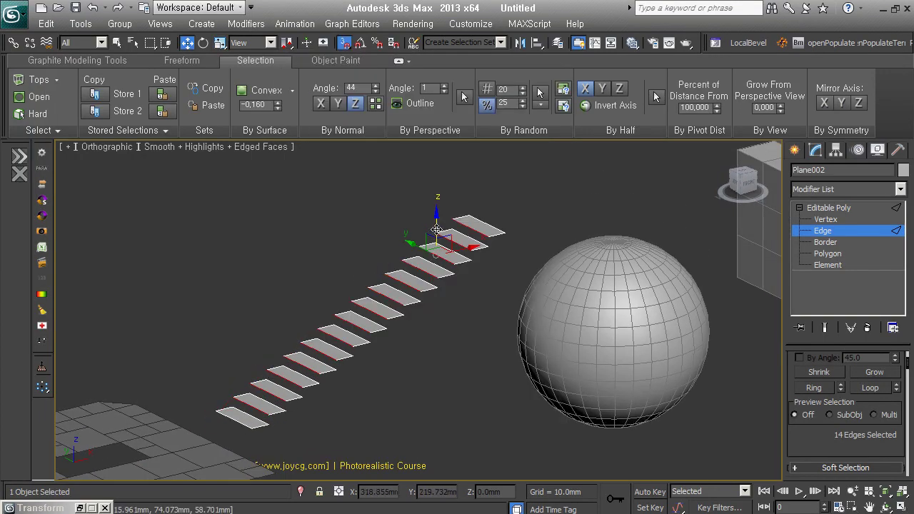
- Pass through Vertex level and exit sub-object editing on Plane002
click(826, 220)
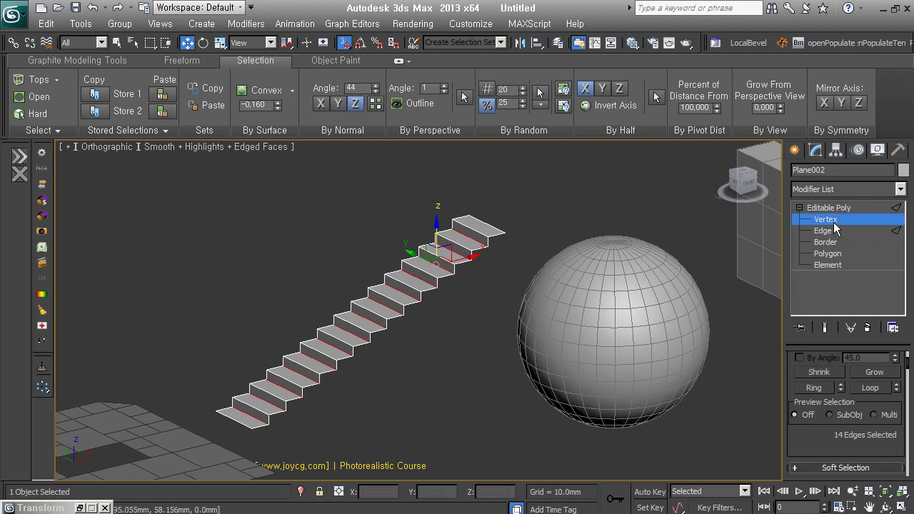
scroll(855, 457, down, 5)
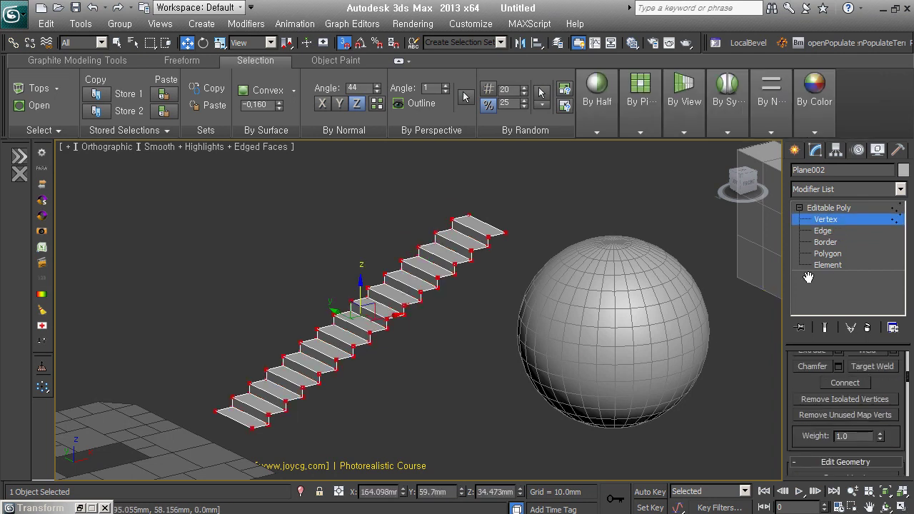
scroll(892, 379, up, 1)
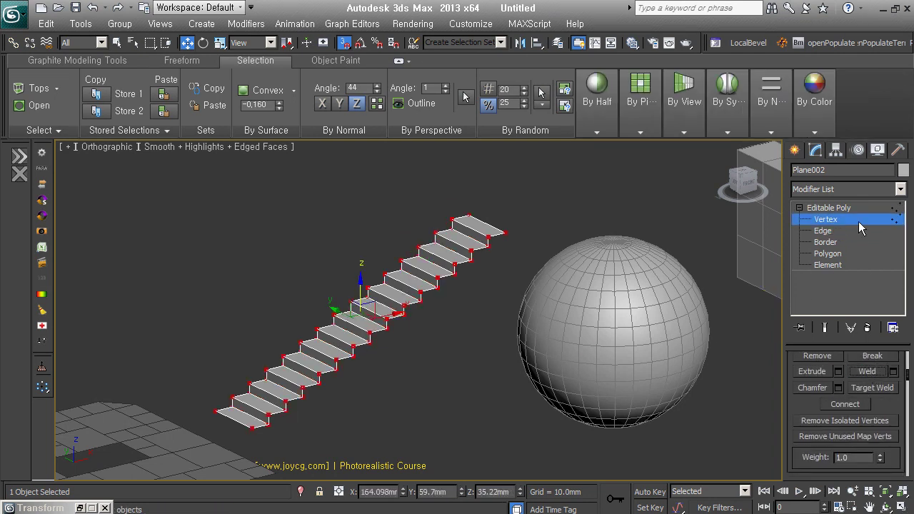
key(1)
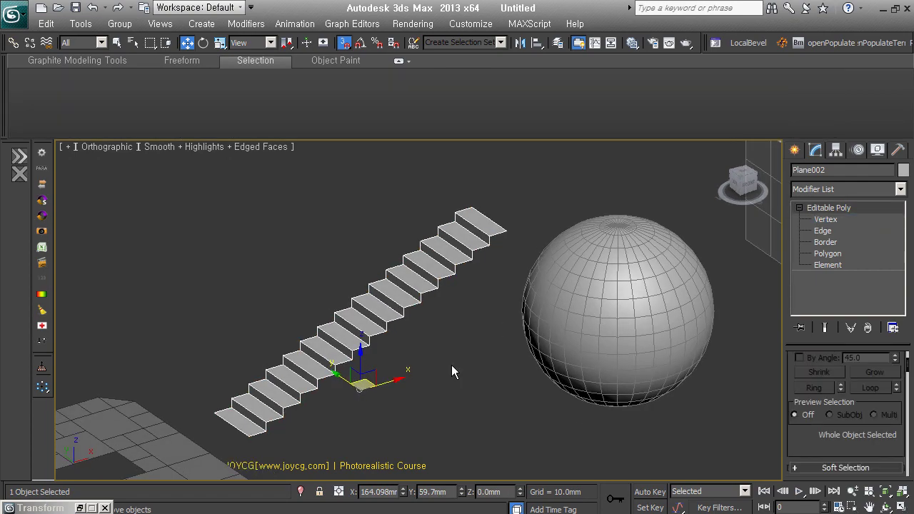
mouse_move(500, 240)
alt+middle_down()
mouse_move(444, 321)
mouse_move(450, 330)
alt+middle_up()
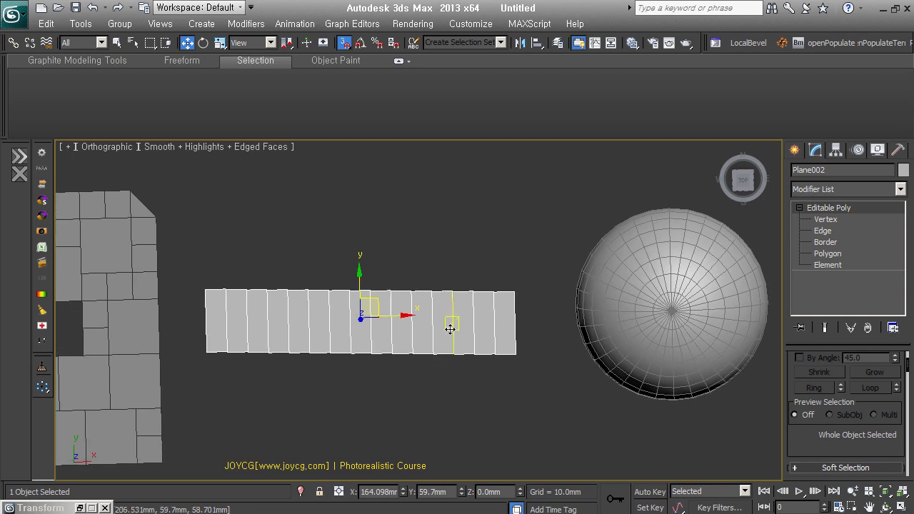
click(832, 253)
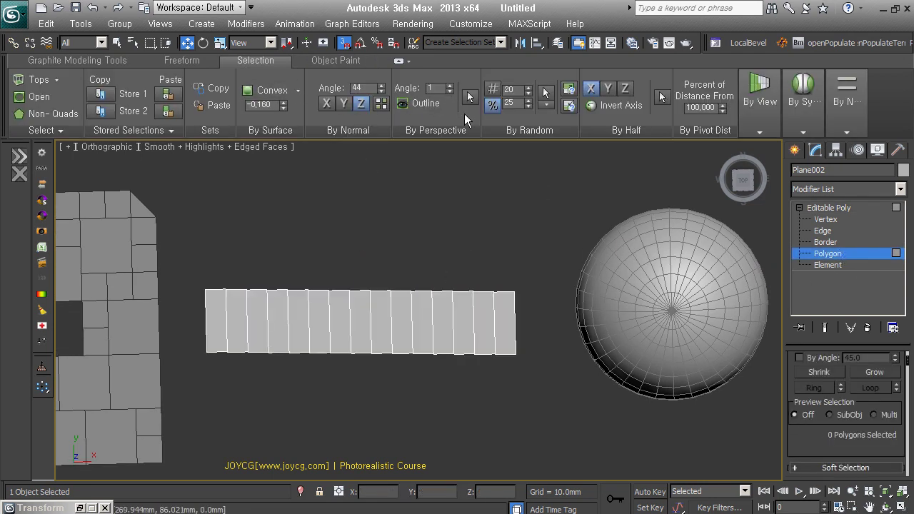
click(450, 85)
click(449, 85)
click(450, 85)
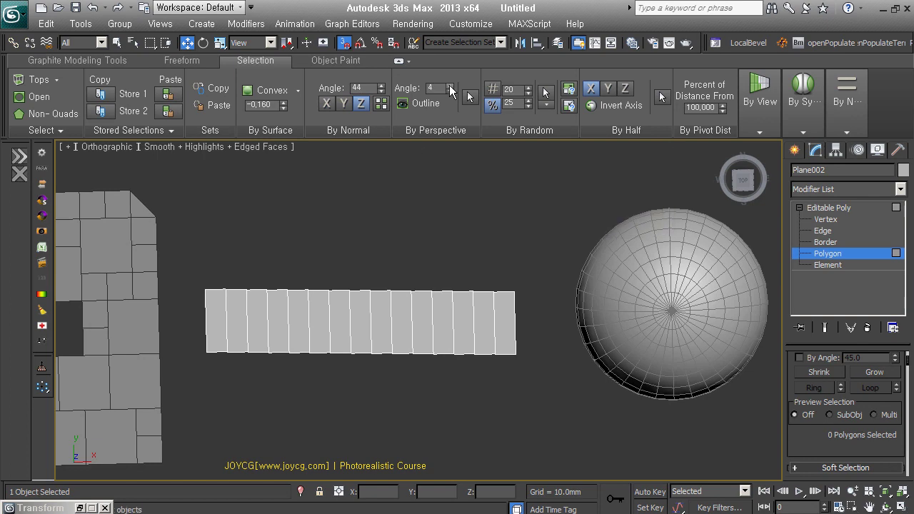
click(468, 97)
mouse_move(457, 286)
alt+middle_down()
mouse_move(465, 326)
mouse_move(496, 290)
mouse_move(545, 262)
mouse_move(602, 285)
alt+middle_up()
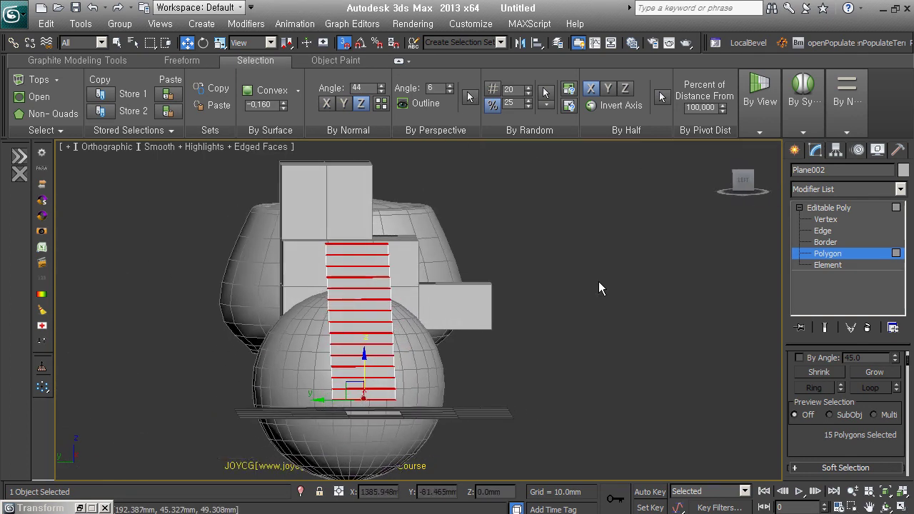
click(540, 241)
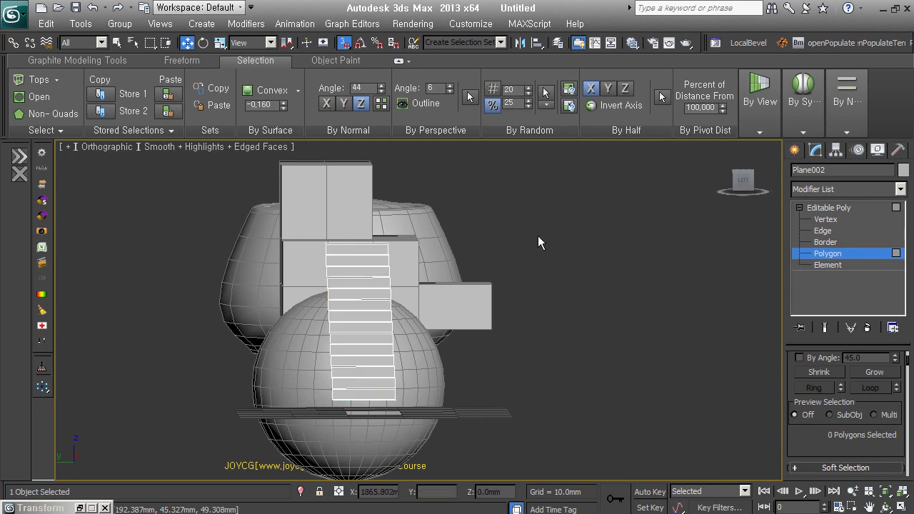
click(469, 97)
mouse_move(564, 400)
alt+middle_down()
mouse_move(594, 439)
mouse_move(560, 448)
mouse_move(583, 442)
alt+middle_up()
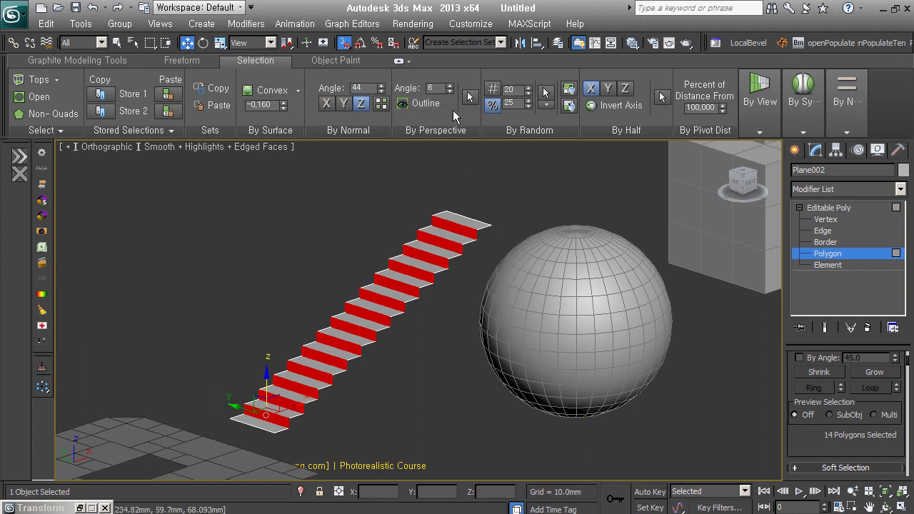
key(4)
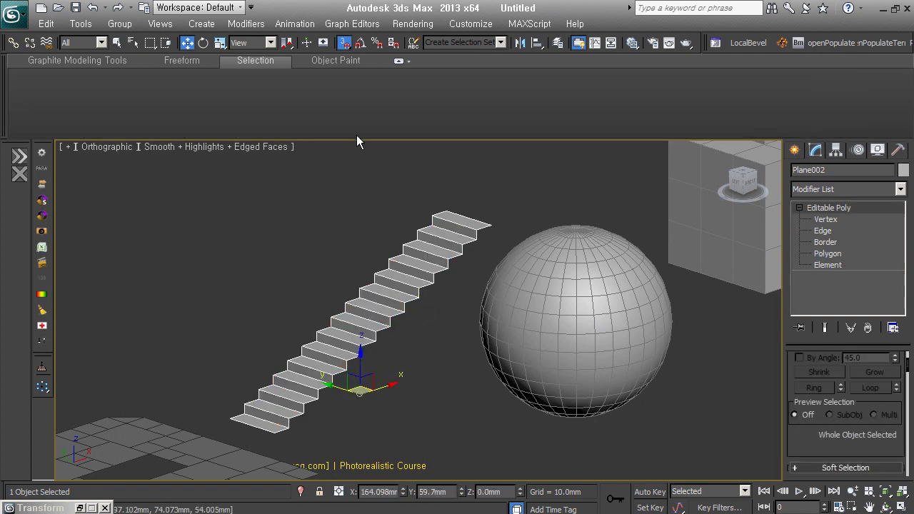
- Select Sphere001, convert it to Editable Poly, and enter Polygon sub-object level
mouse_move(606, 327)
alt+middle_down()
mouse_move(563, 374)
mouse_move(490, 322)
alt+middle_up()
click(489, 322)
alt+middle_drag(541, 397, 516, 365)
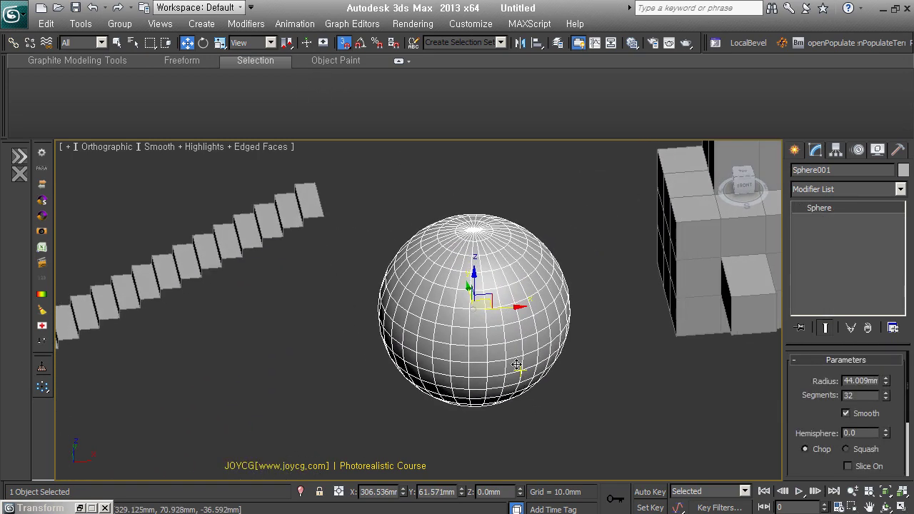
right_click(361, 149)
click(418, 179)
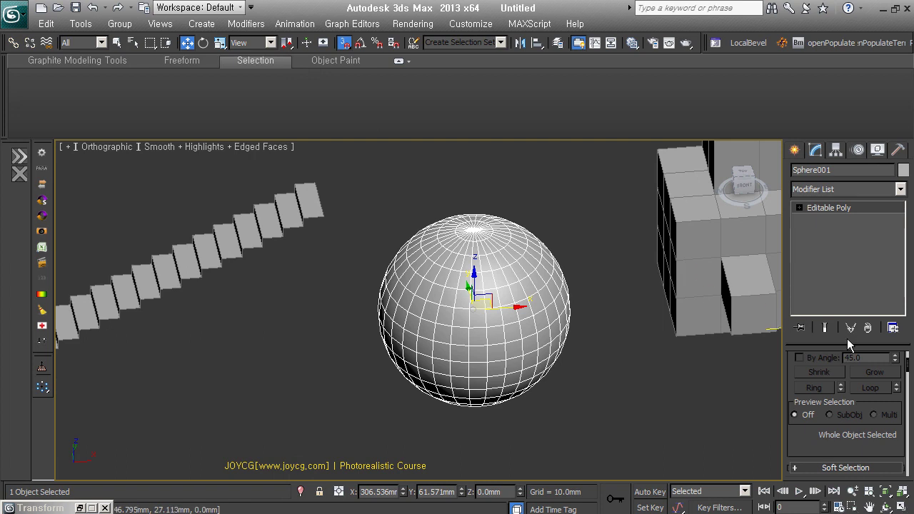
scroll(838, 343, down, 2)
scroll(816, 379, up, 2)
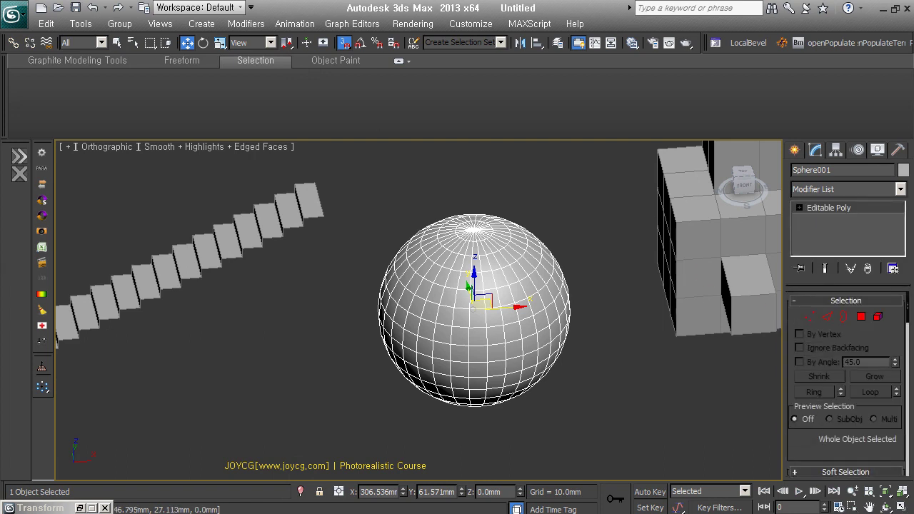
click(861, 317)
middle_drag(374, 261, 376, 278)
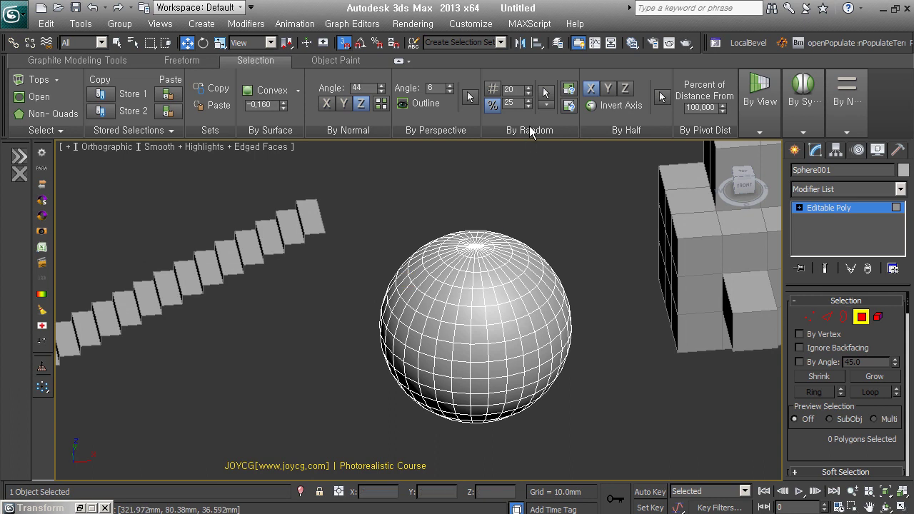
- At Edge level, select 20 random edges on the sphere and regenerate the set
click(826, 317)
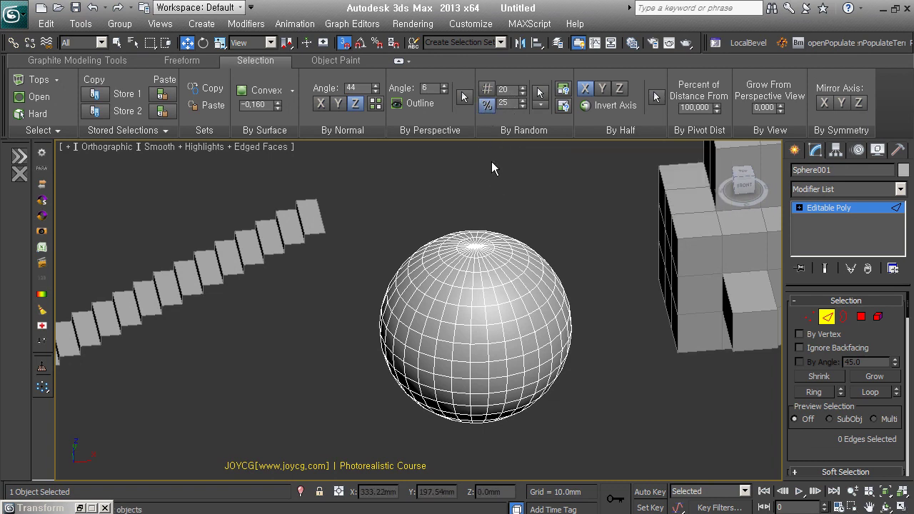
click(540, 92)
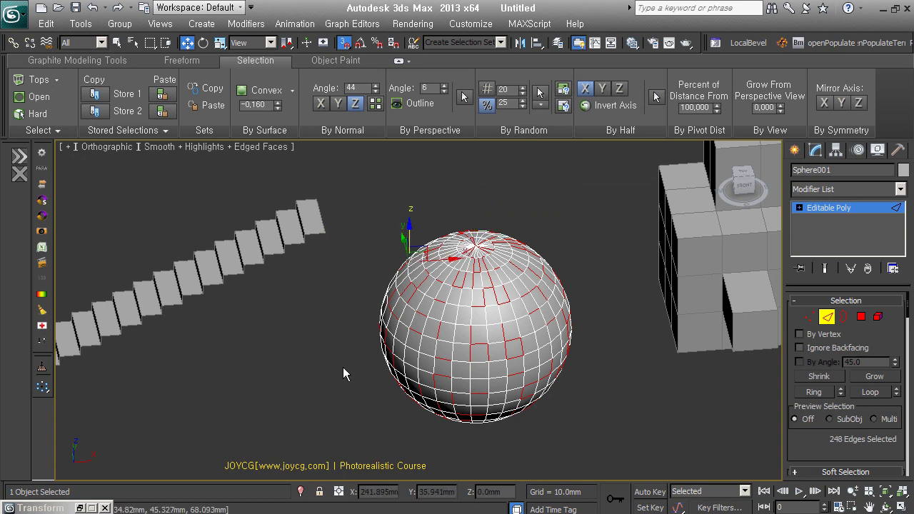
click(551, 182)
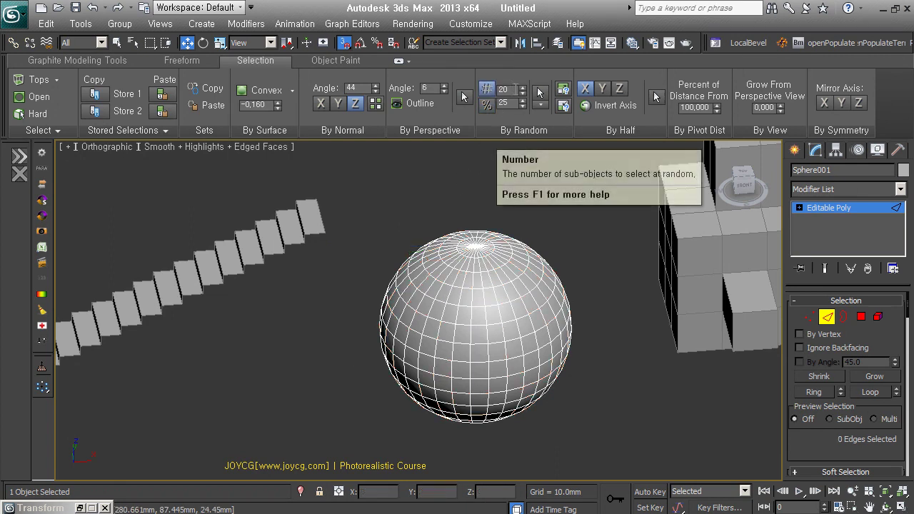
click(542, 94)
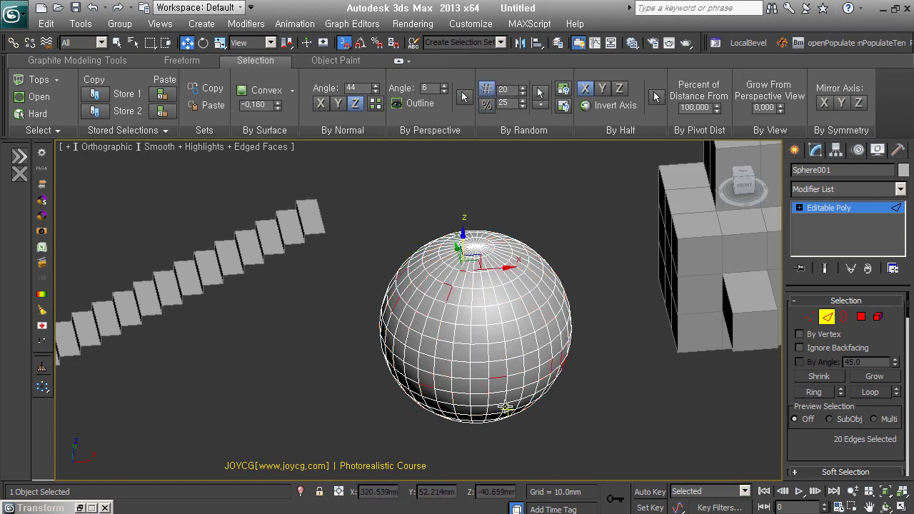
click(542, 92)
click(542, 93)
text(100)
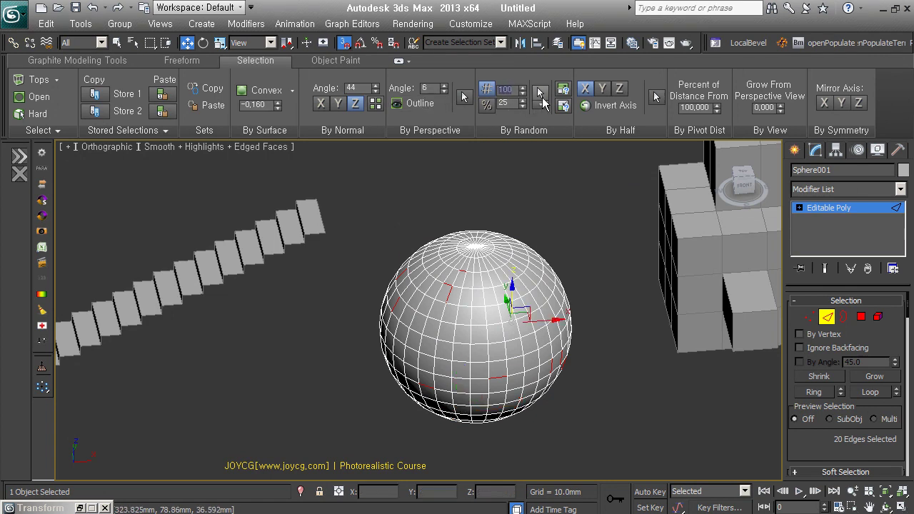
- Raise the random edge count to 100 and regenerate the selection several times
click(540, 91)
click(539, 92)
click(540, 93)
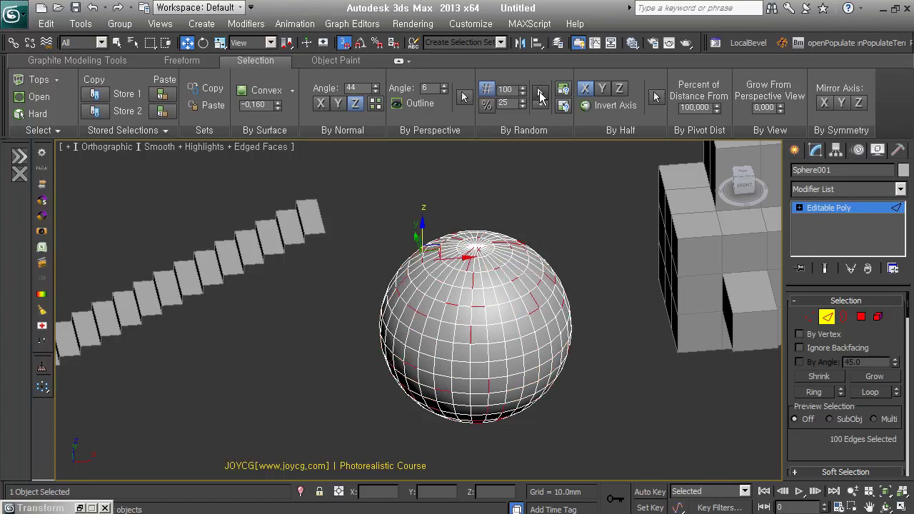
click(540, 93)
click(540, 93)
click(540, 93)
click(540, 96)
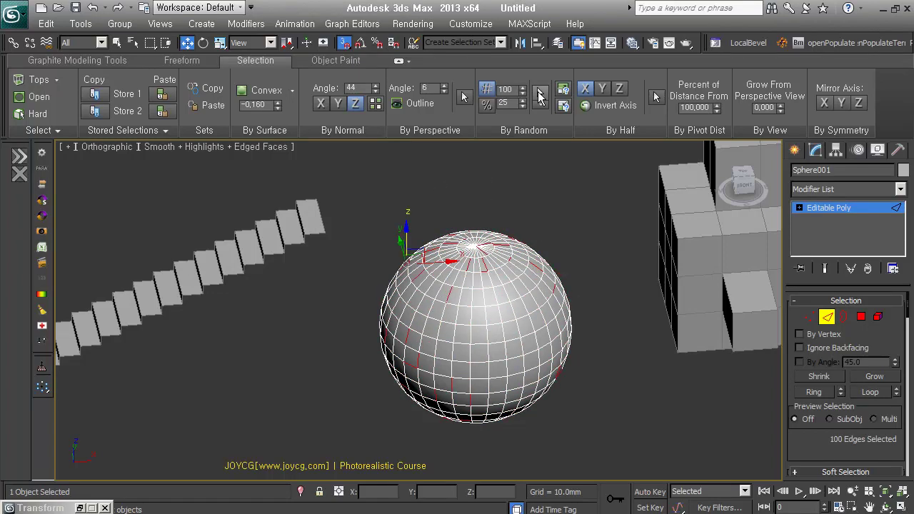
click(540, 94)
click(540, 94)
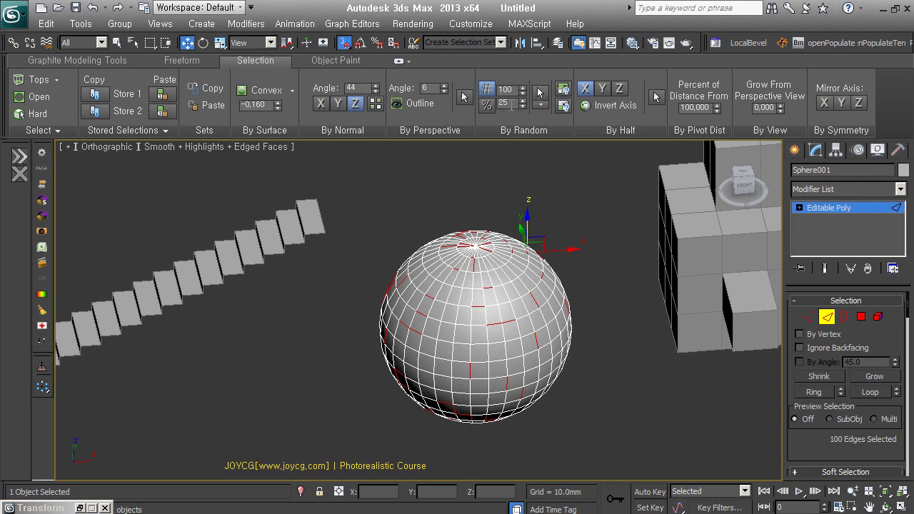
- Switch By Random to percentage, select all edges, then enter Polygon level
click(487, 104)
text(100)
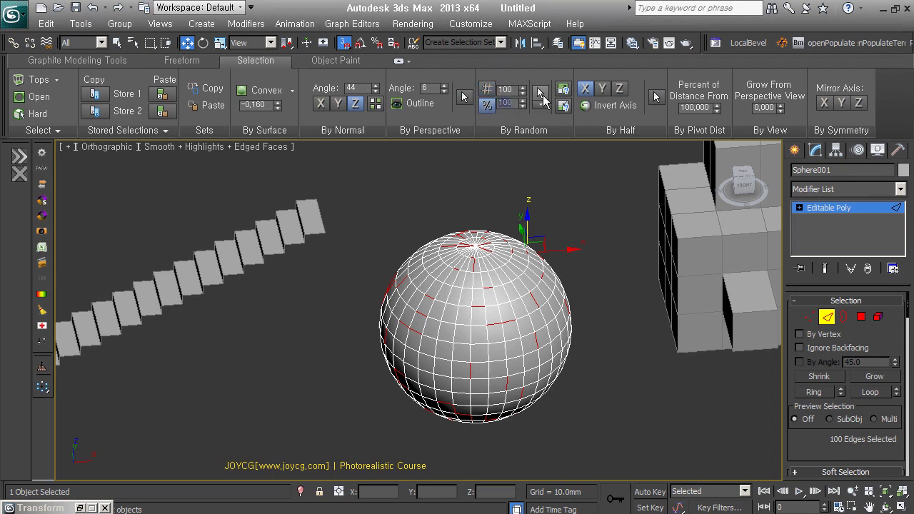
click(540, 95)
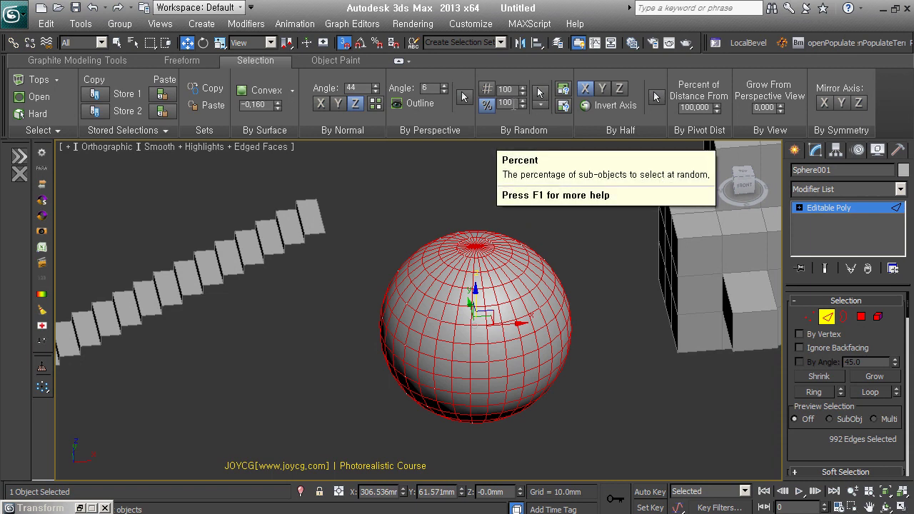
click(861, 316)
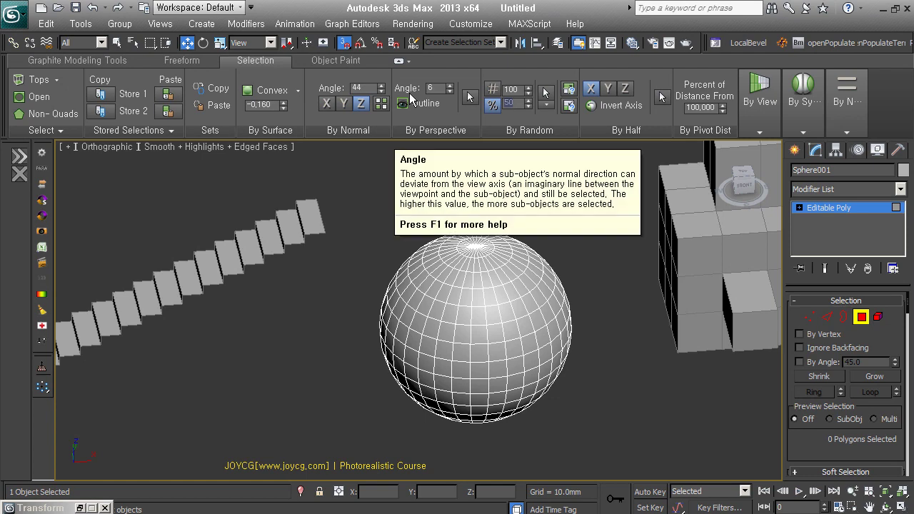
- Randomly select sphere polygons, clear them, then select the sphere's upper polygons
click(550, 91)
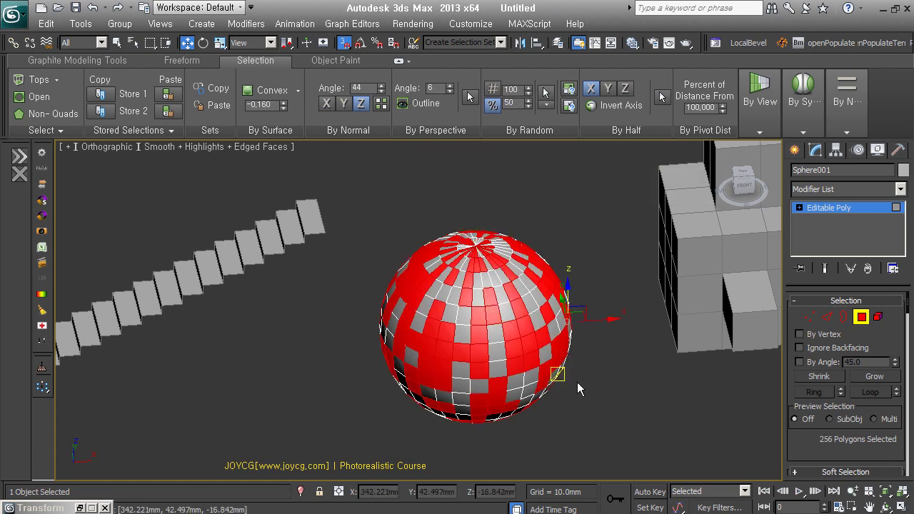
mouse_move(577, 382)
alt+middle_down()
mouse_move(607, 326)
mouse_move(561, 357)
alt+middle_up()
click(606, 434)
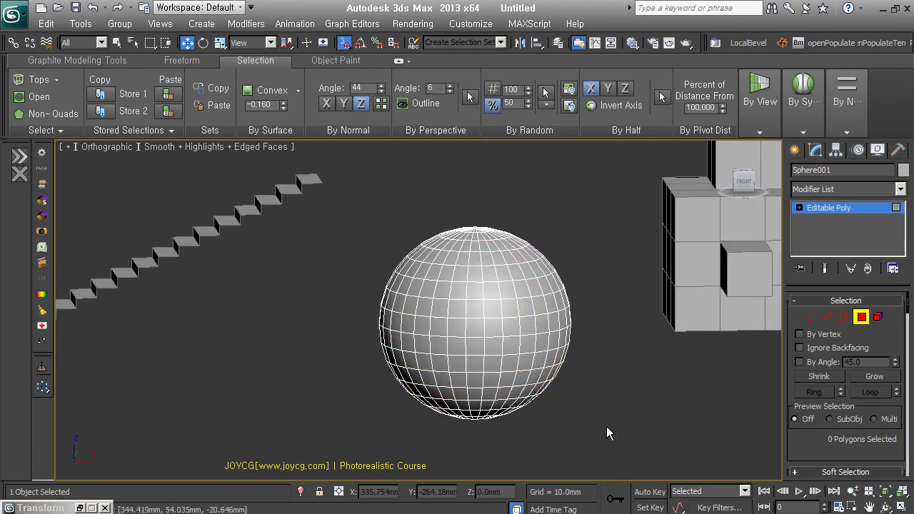
drag(337, 318, 592, 215)
mouse_move(592, 214)
alt+middle_down()
mouse_move(494, 429)
mouse_move(530, 430)
mouse_move(519, 402)
alt+middle_up()
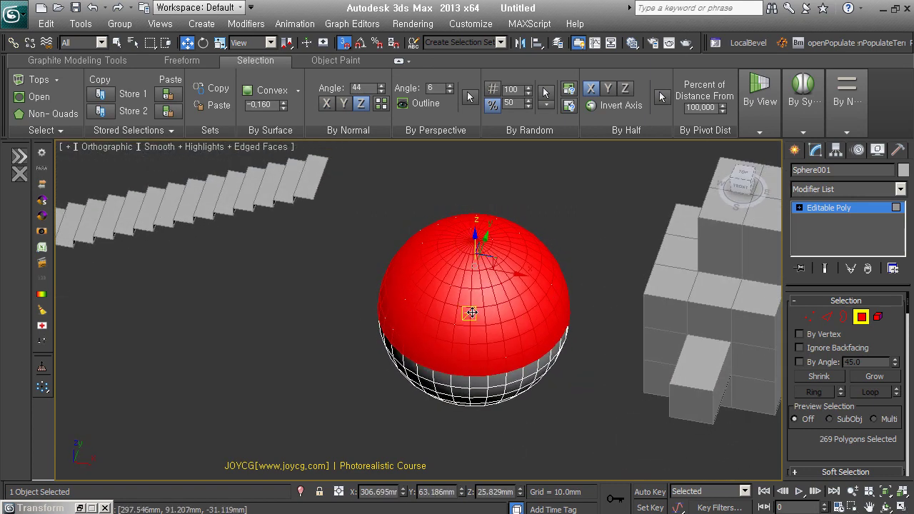
- Pick random polygons within the current selection, clear it, and return to object level
click(547, 104)
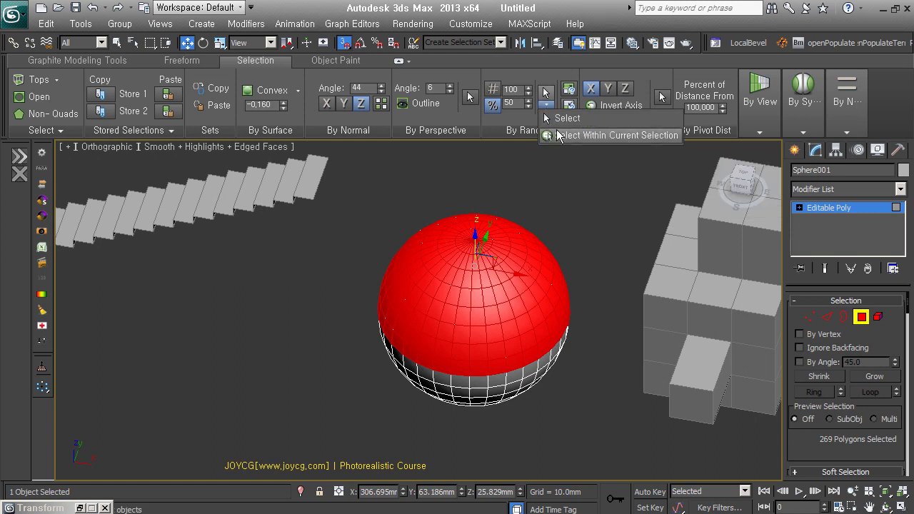
click(566, 135)
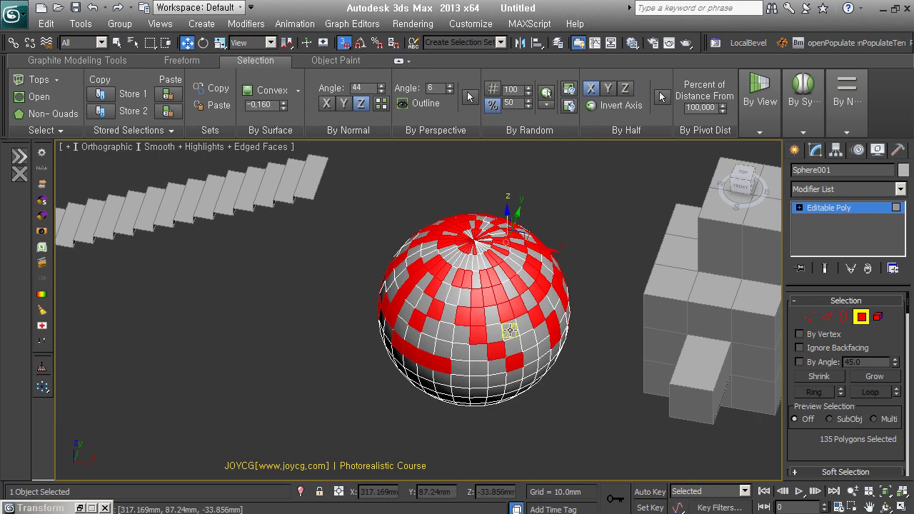
mouse_move(509, 330)
alt+middle_down()
mouse_move(554, 334)
mouse_move(519, 353)
alt+middle_up()
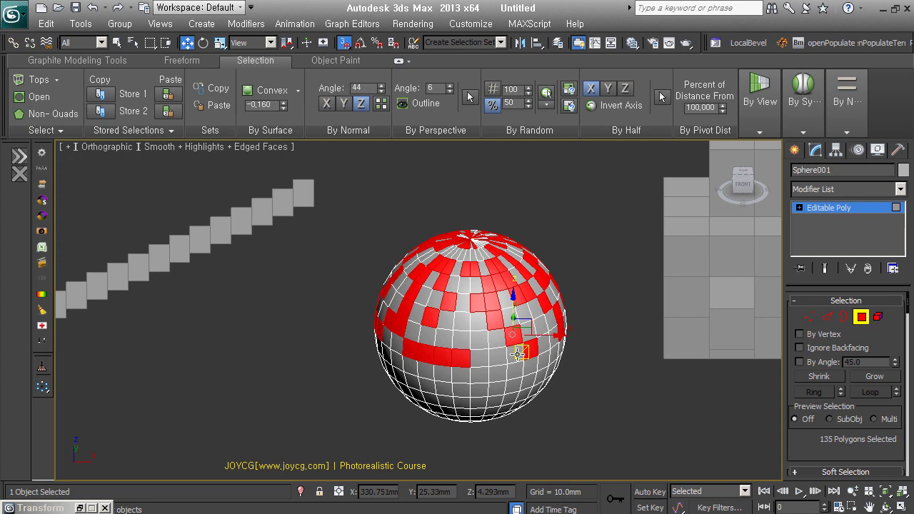
click(481, 211)
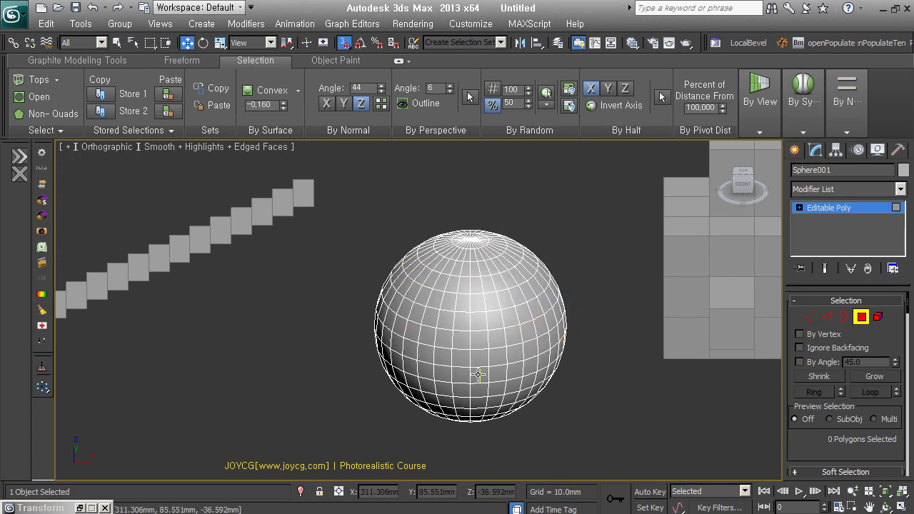
middle_drag(475, 374, 511, 386)
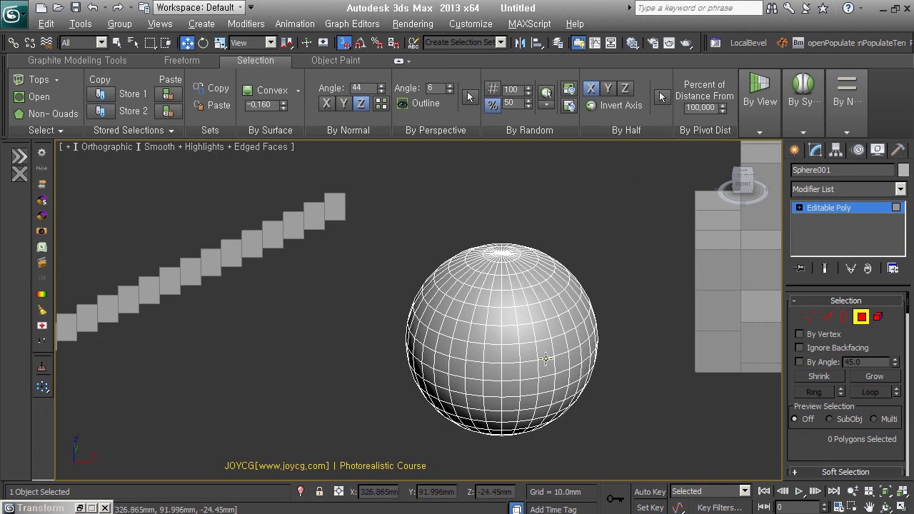
alt+middle_drag(546, 359, 571, 378)
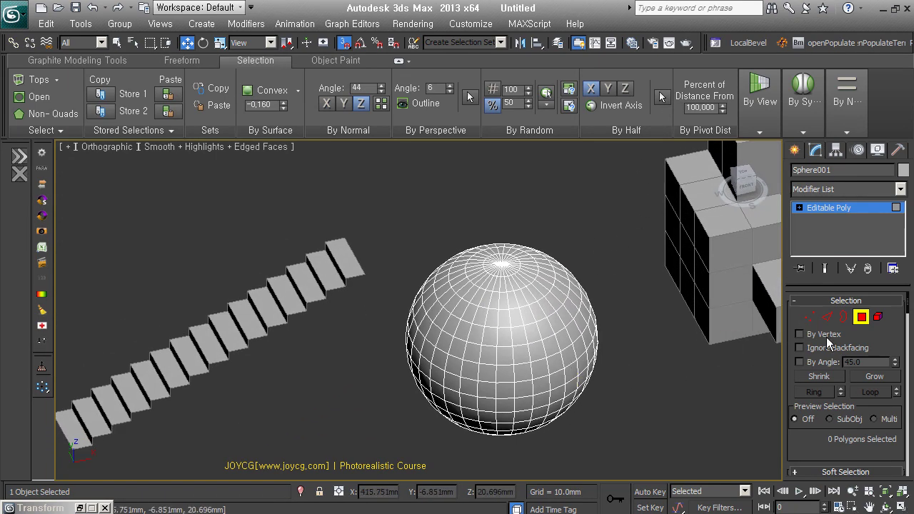
key(4)
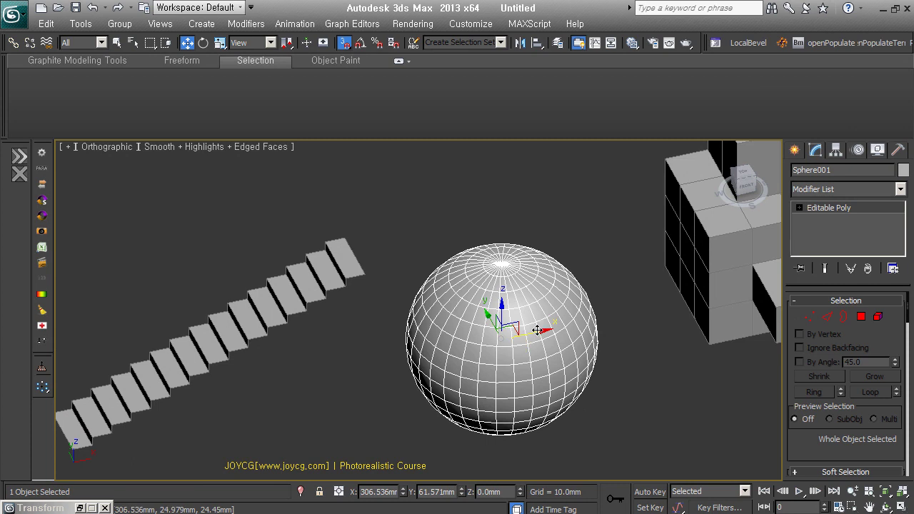
- Select half the sphere's polygons with By Half along X and Y, toggling Invert Axis
click(859, 319)
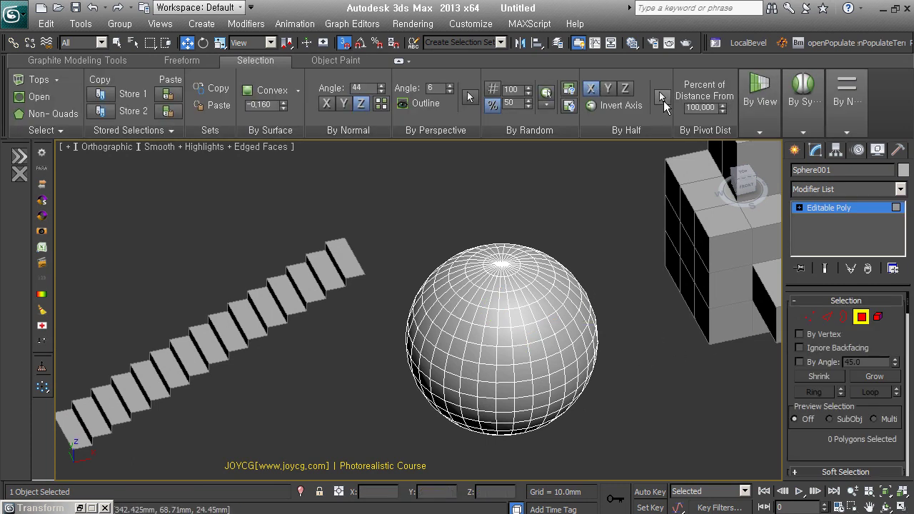
click(664, 97)
click(606, 106)
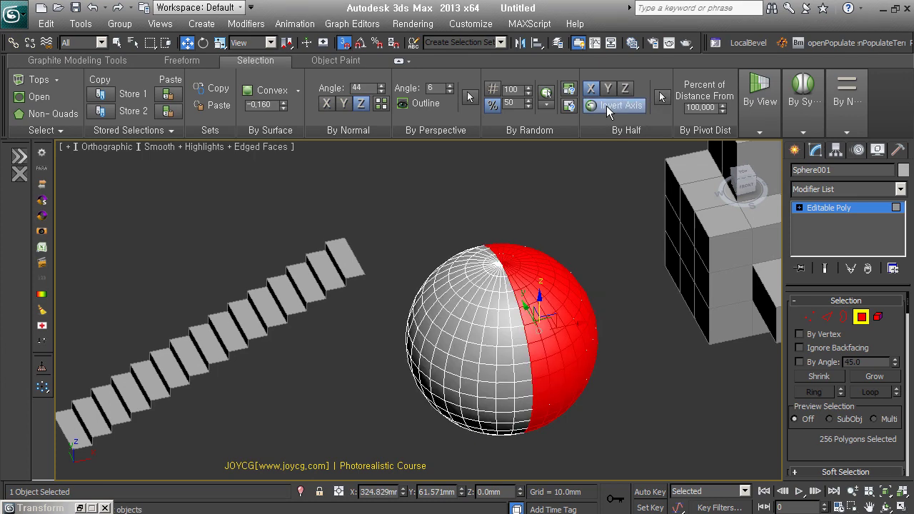
click(596, 213)
click(607, 88)
click(662, 98)
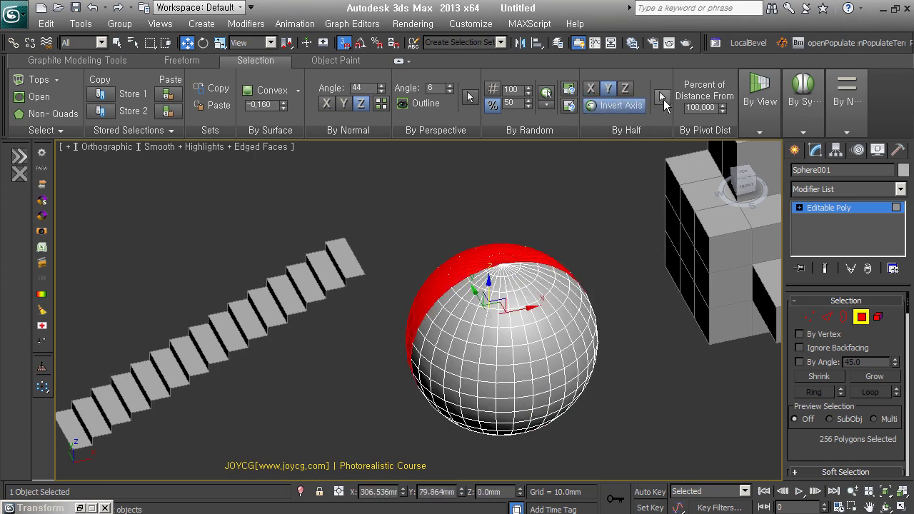
click(618, 106)
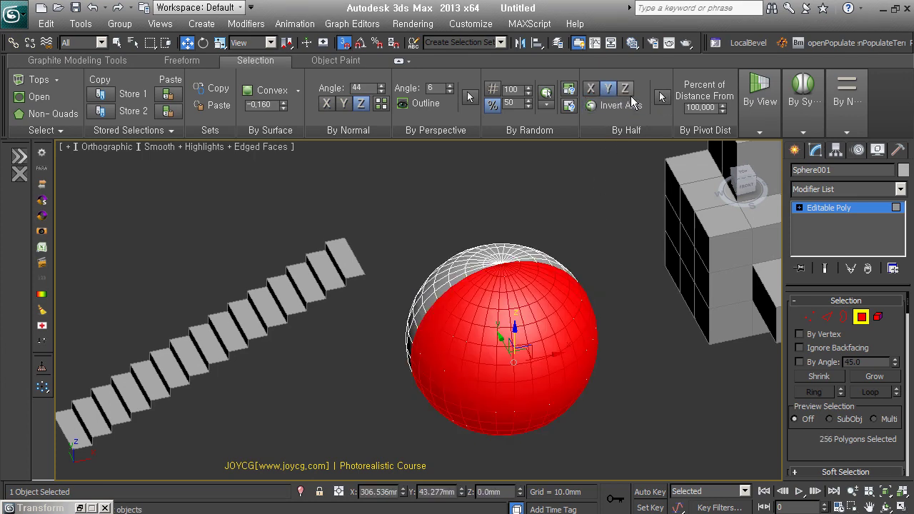
- Select the sphere's top half along Z, then preview the By View, Symmetry and Numeric panels
click(624, 88)
click(662, 97)
click(629, 106)
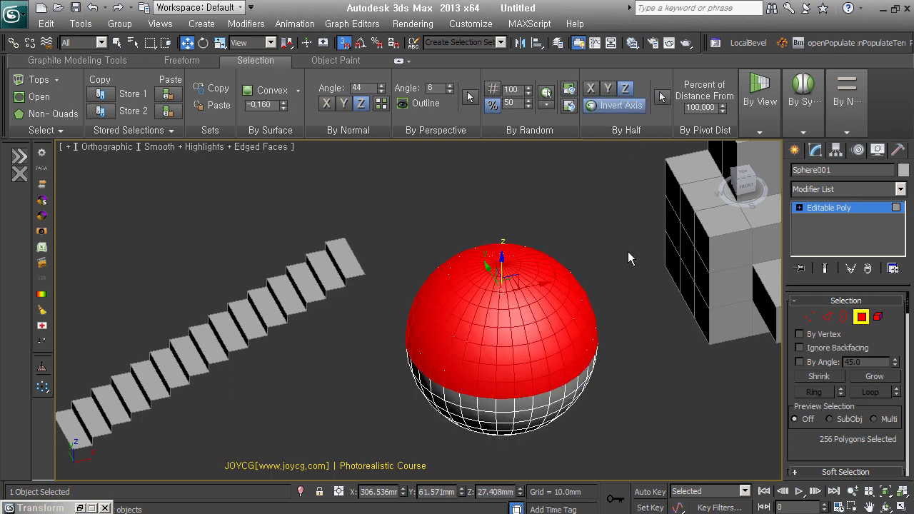
click(758, 133)
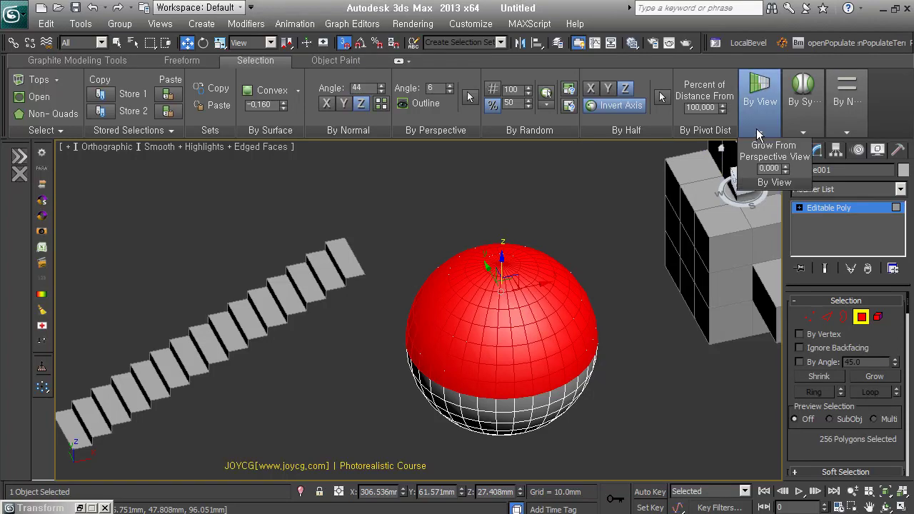
click(800, 132)
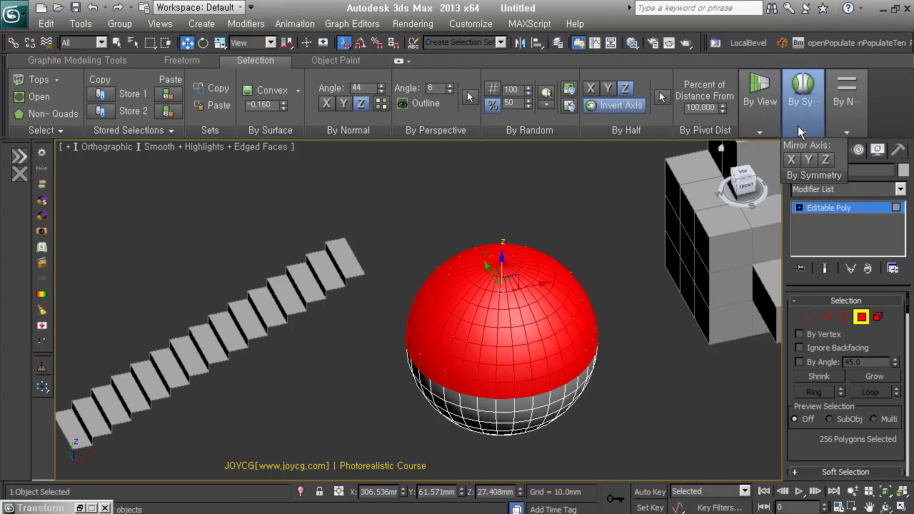
click(847, 132)
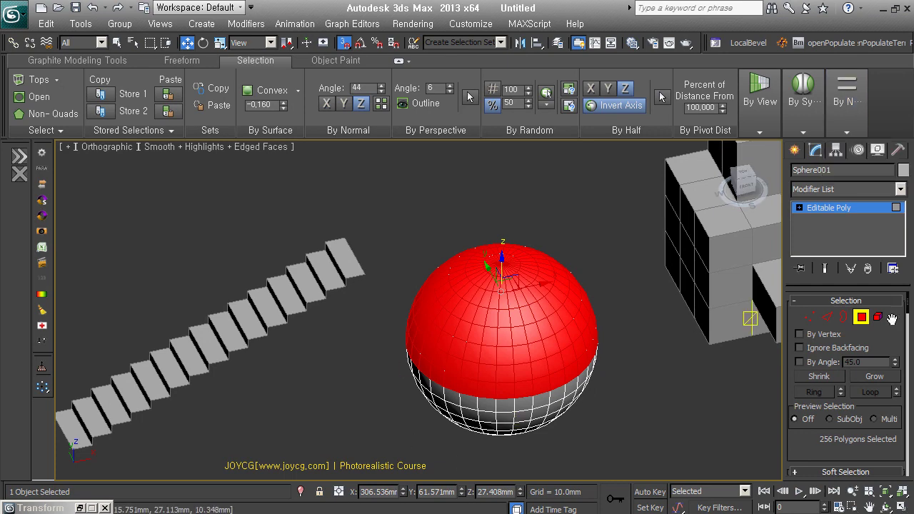
- Select the holed plane Plane001 and enter Polygon level
click(862, 318)
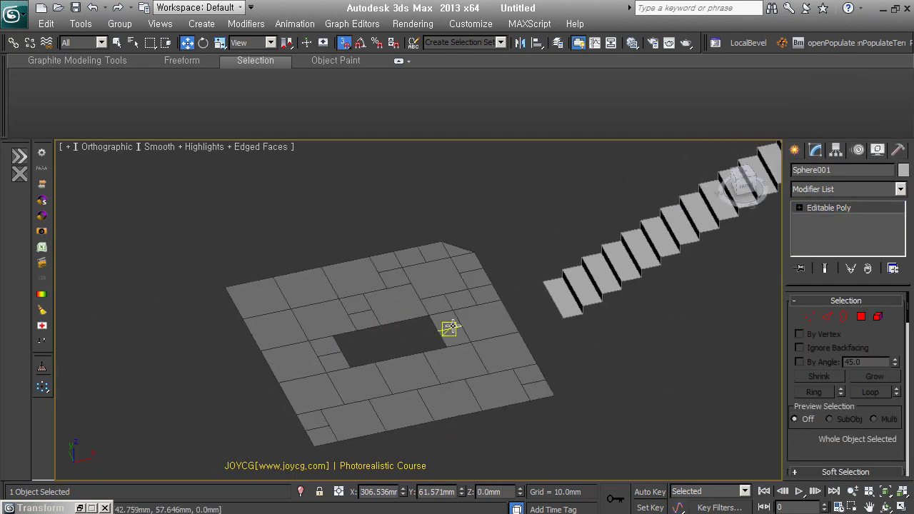
alt+middle_drag(500, 372, 521, 361)
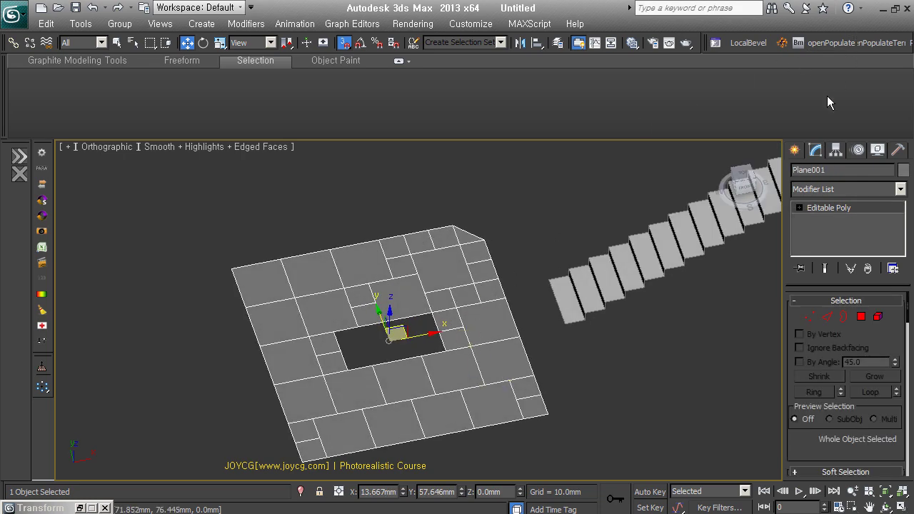
click(861, 317)
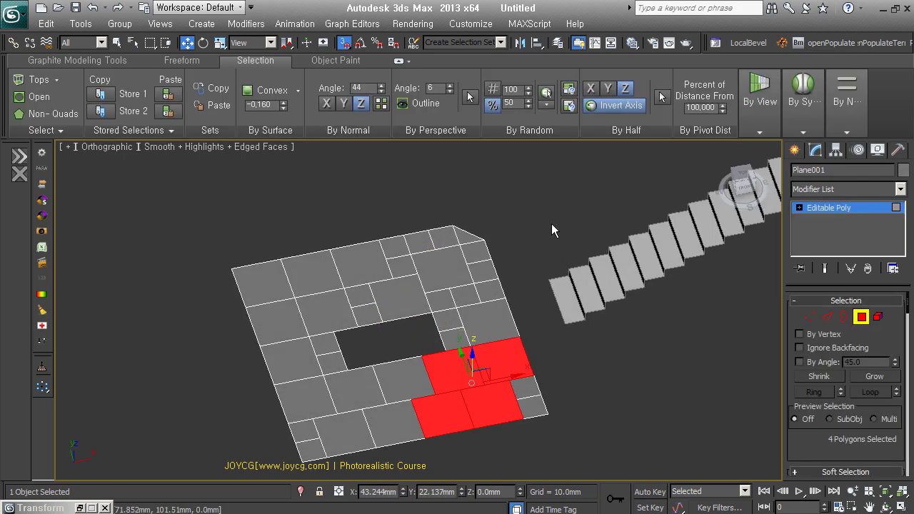
- In By Numeric, set Sides to 5 and select the plane's five-sided polygons
click(551, 223)
click(846, 133)
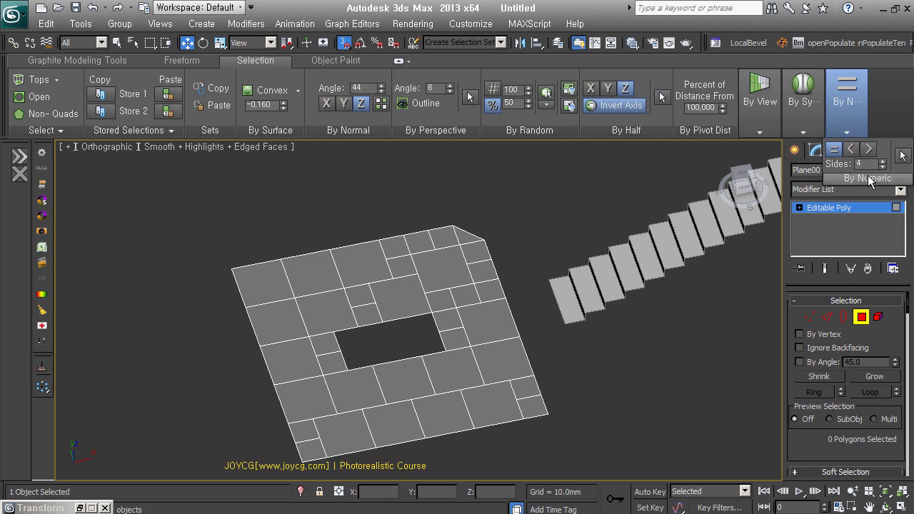
click(882, 162)
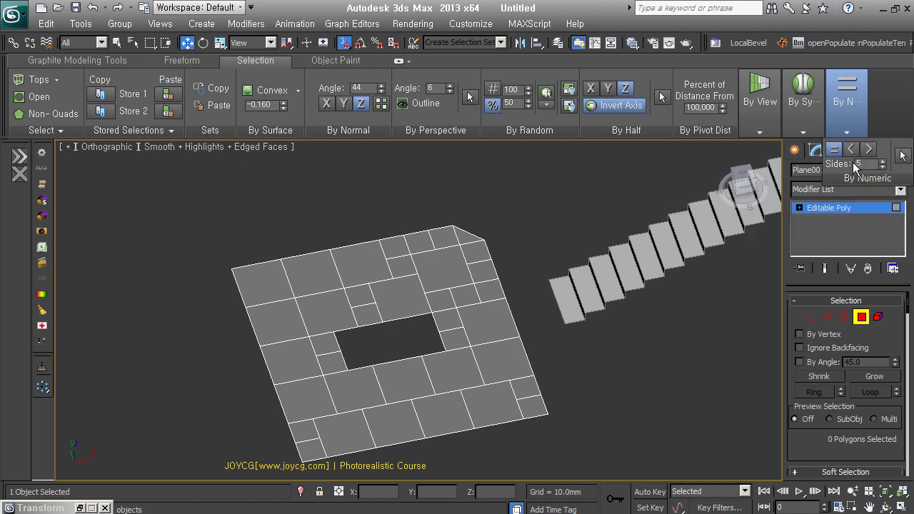
click(904, 156)
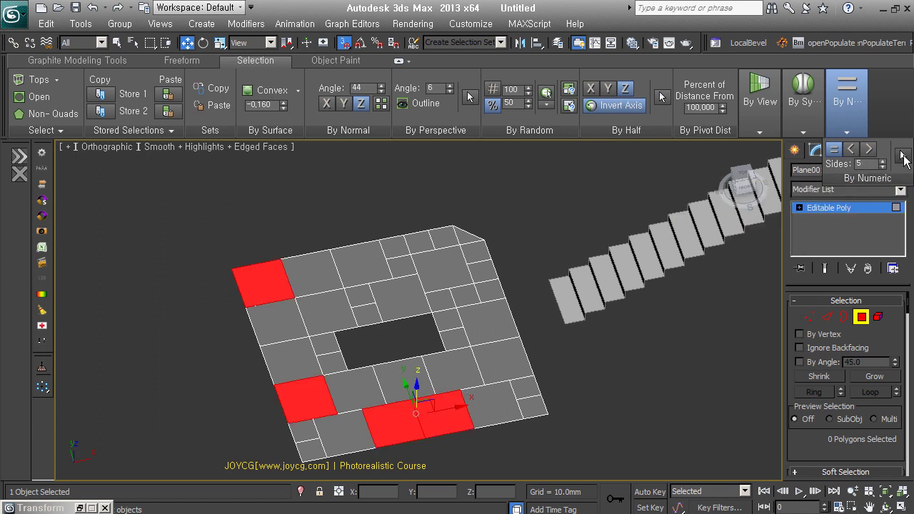
click(809, 316)
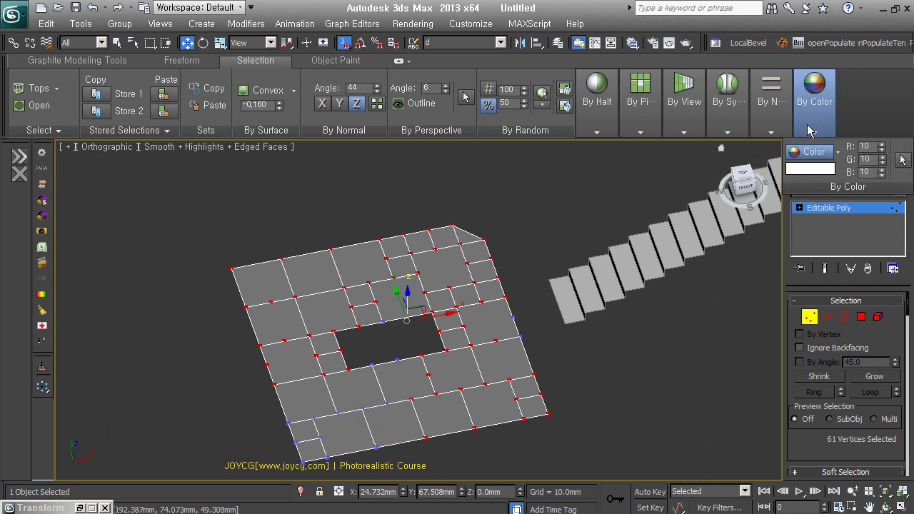
key(4)
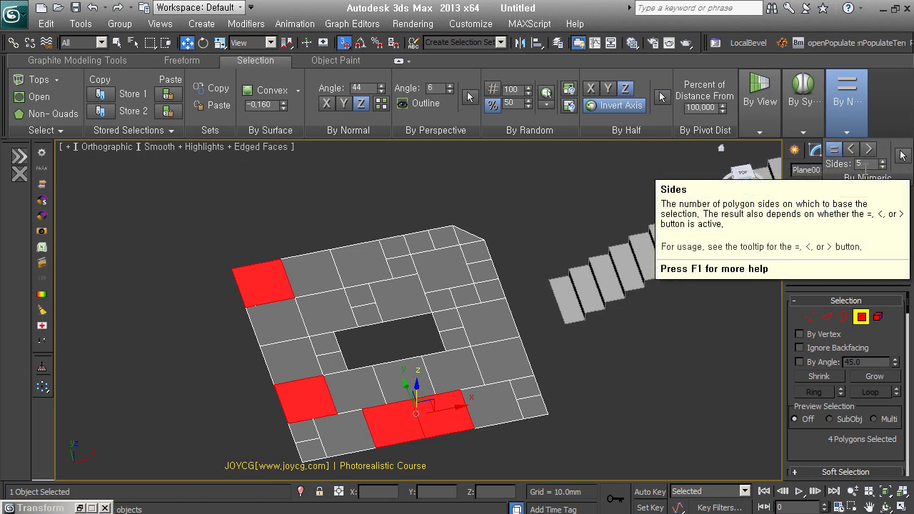
- Select polygons with fewer than 5 sides, then those with more than 5 (13 polygons)
click(853, 150)
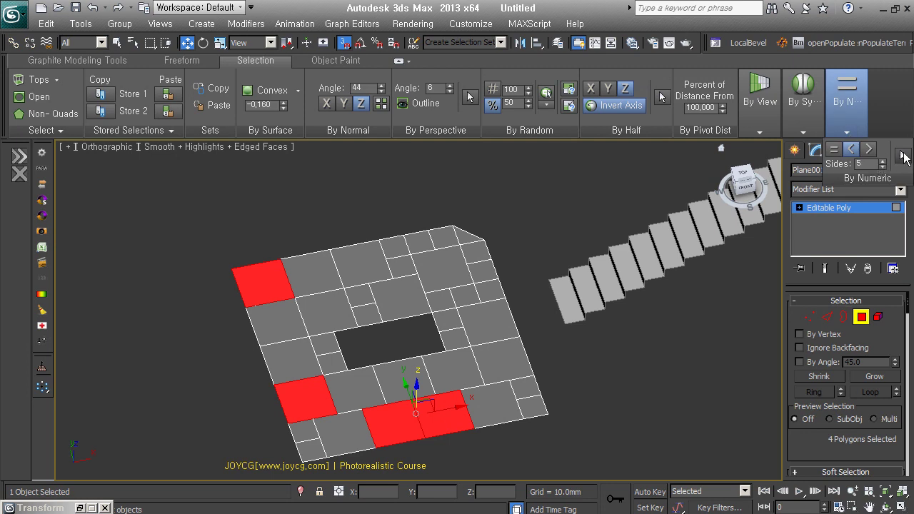
click(903, 157)
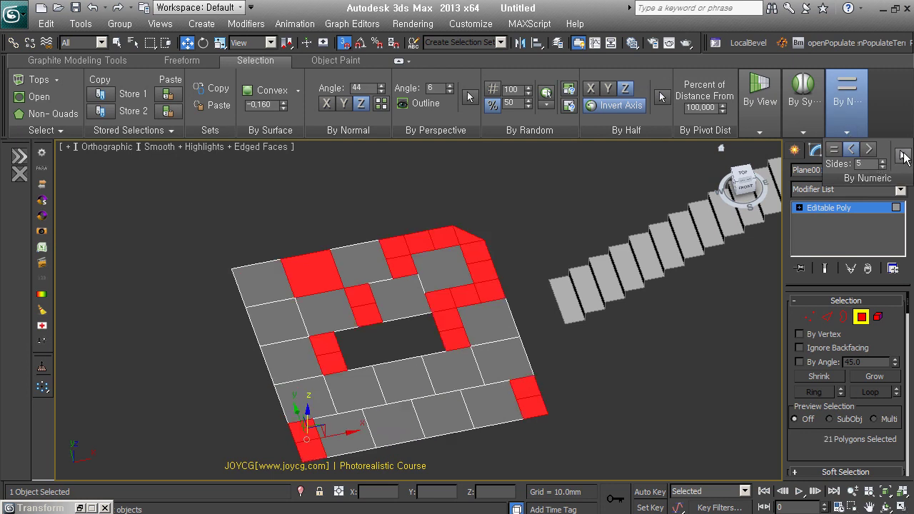
click(868, 149)
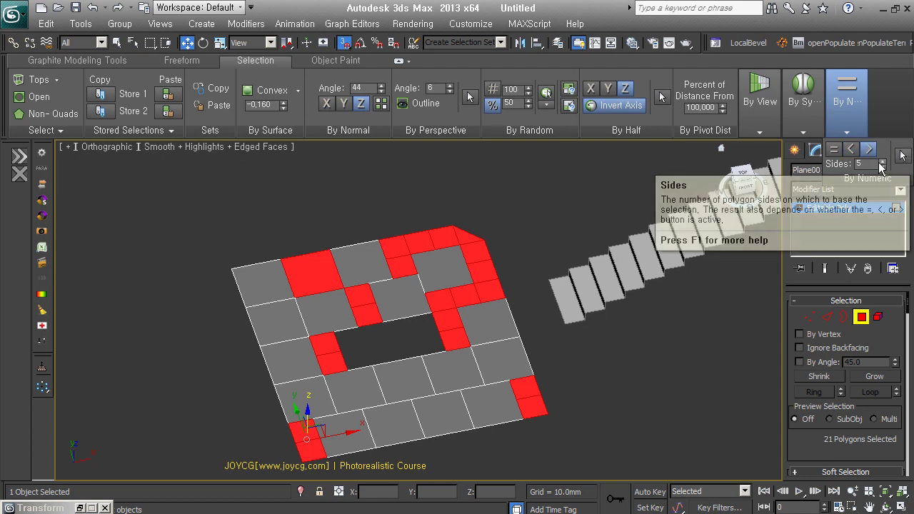
click(903, 156)
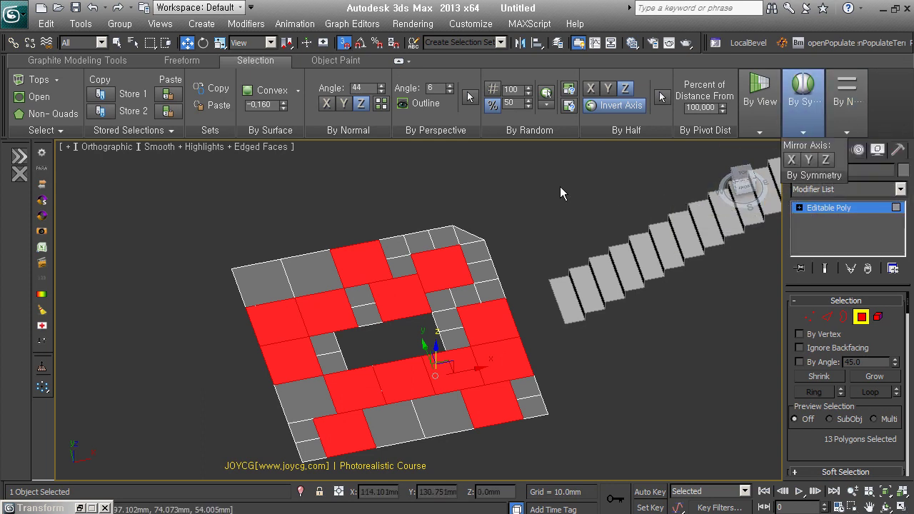
- Deselect Plane001's polygons, exit Polygon level, and select Box001 next to the teapot
click(543, 205)
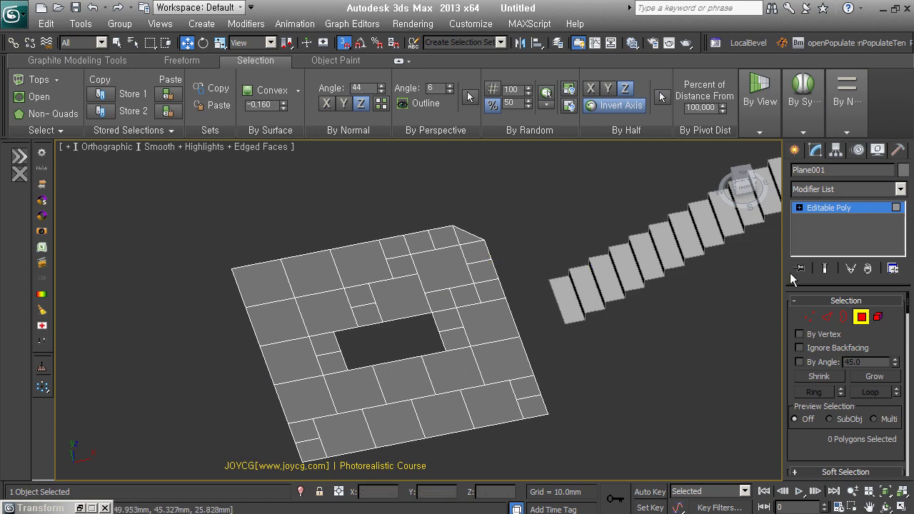
middle_drag(722, 378, 436, 369)
click(860, 316)
mouse_move(576, 282)
middle_down()
mouse_move(383, 339)
mouse_move(347, 290)
middle_up()
click(347, 290)
alt+middle_drag(255, 271, 295, 292)
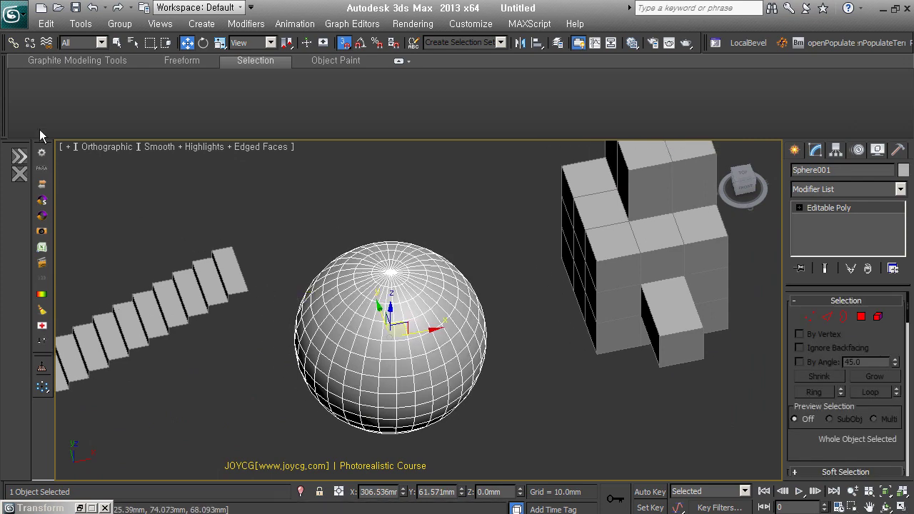
click(530, 318)
scroll(531, 318, up, 1)
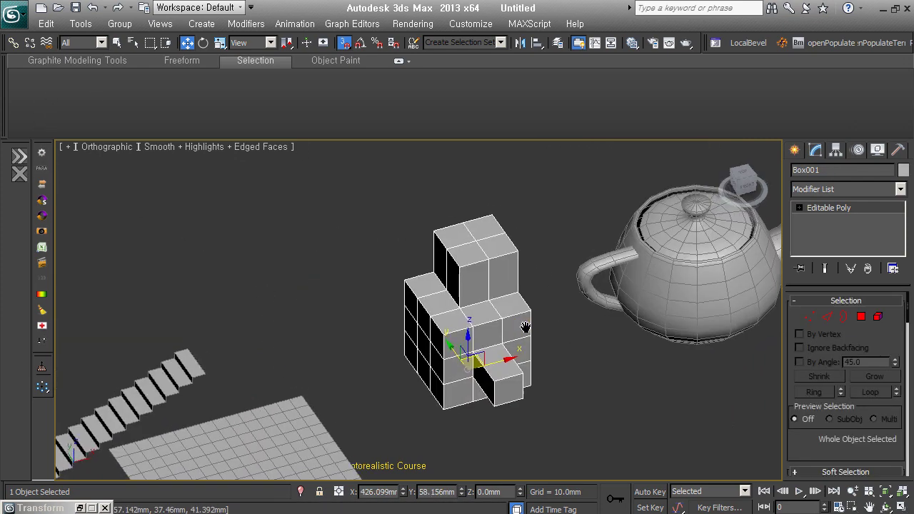
scroll(524, 311, up, 5)
scroll(521, 305, down, 3)
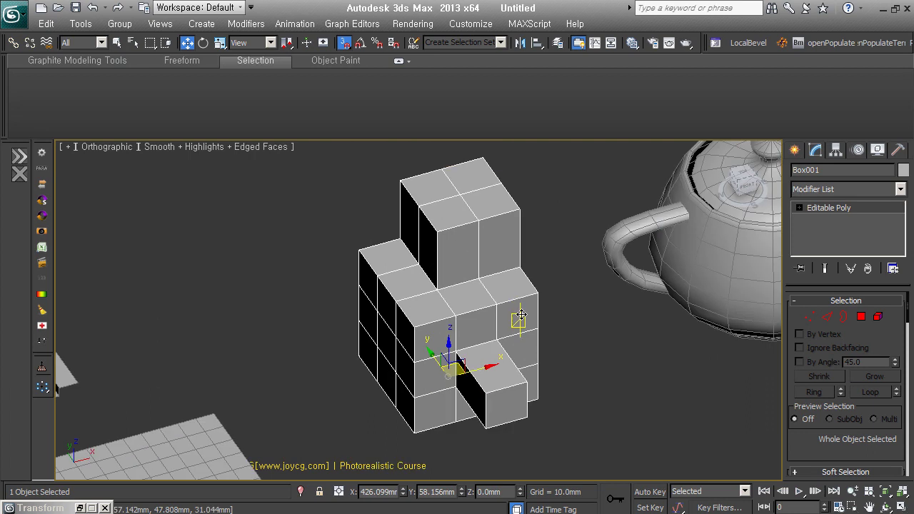
- Select Box001's 56 hard edges at Edge level, inspect them from several angles, then exit
click(827, 317)
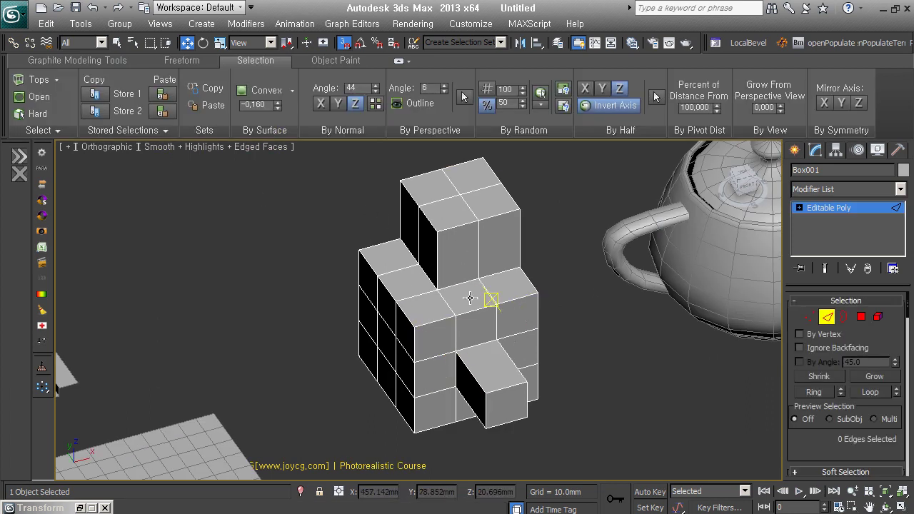
click(42, 118)
mouse_move(350, 357)
alt+middle_down()
mouse_move(520, 360)
mouse_move(508, 340)
mouse_move(467, 362)
mouse_move(490, 350)
mouse_move(374, 286)
alt+middle_up()
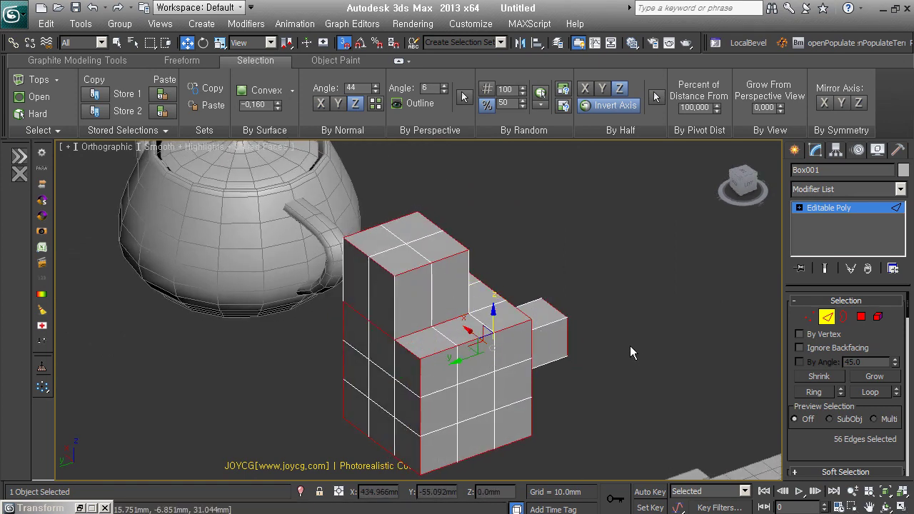
alt+middle_drag(628, 347, 520, 368)
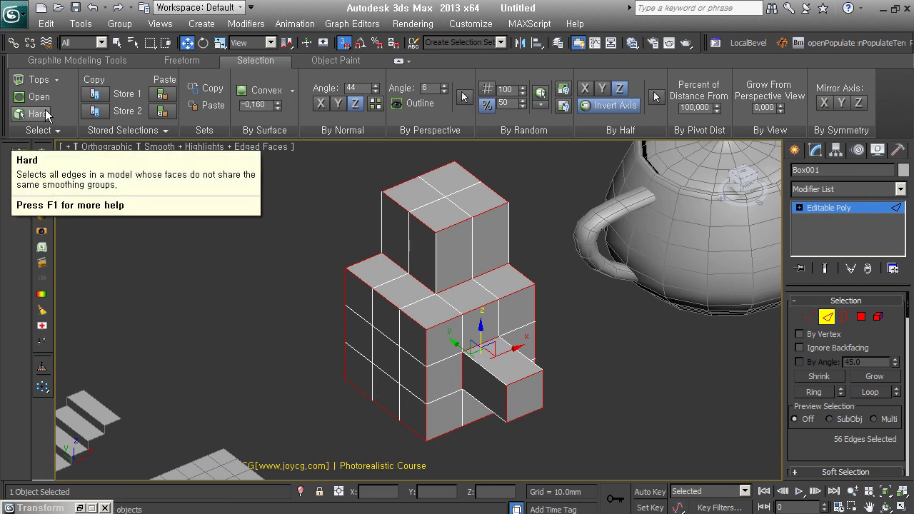
mouse_move(374, 345)
alt+middle_down()
mouse_move(490, 381)
mouse_move(800, 308)
alt+middle_up()
click(826, 316)
- Frame the whole scene, marquee-select all five objects, and delete them
scroll(614, 355, down, 3)
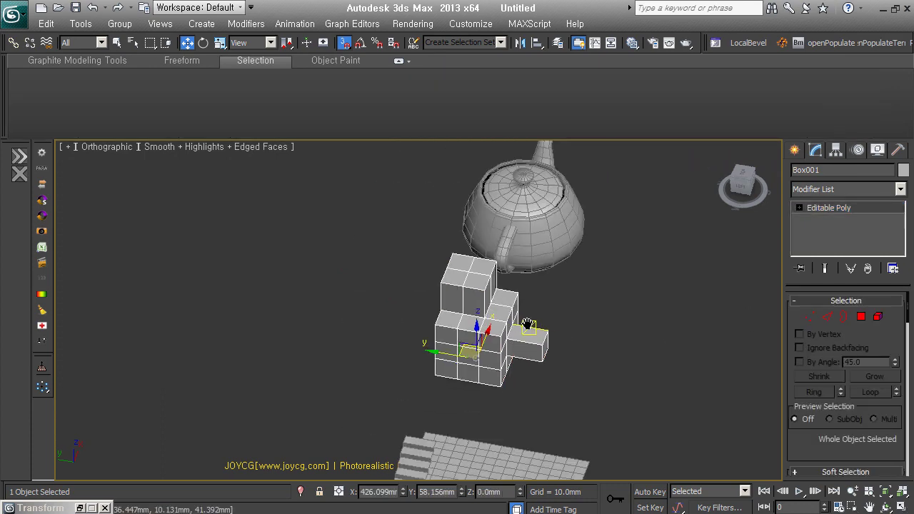
scroll(613, 354, down, 2)
alt+middle_drag(613, 348, 355, 146)
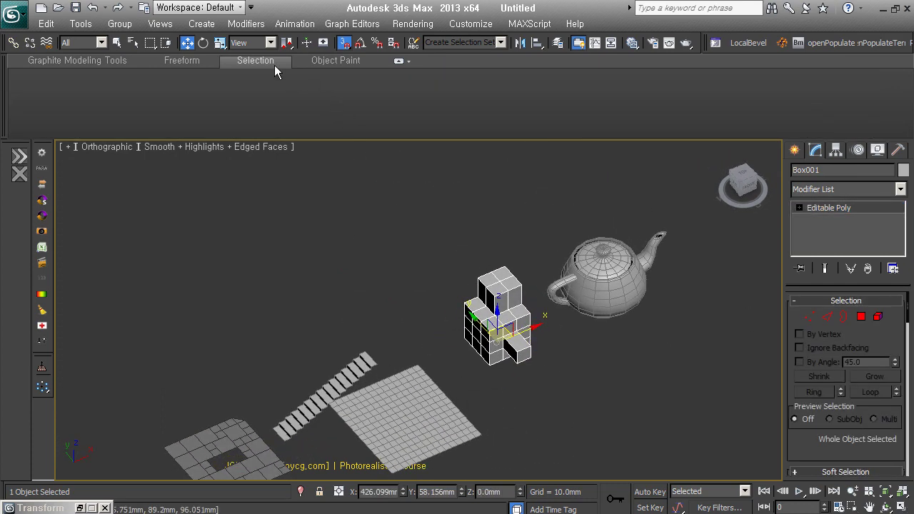
middle_drag(384, 339, 359, 294)
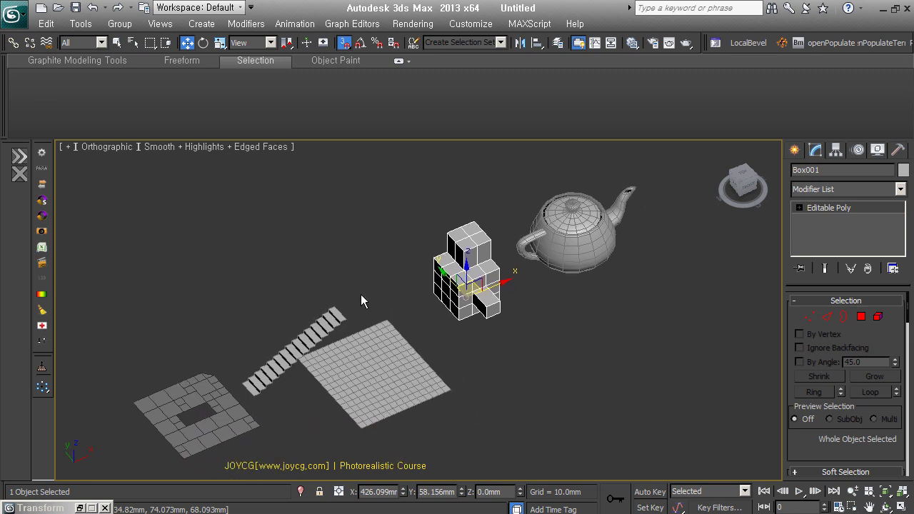
click(796, 151)
drag(694, 182, 350, 421)
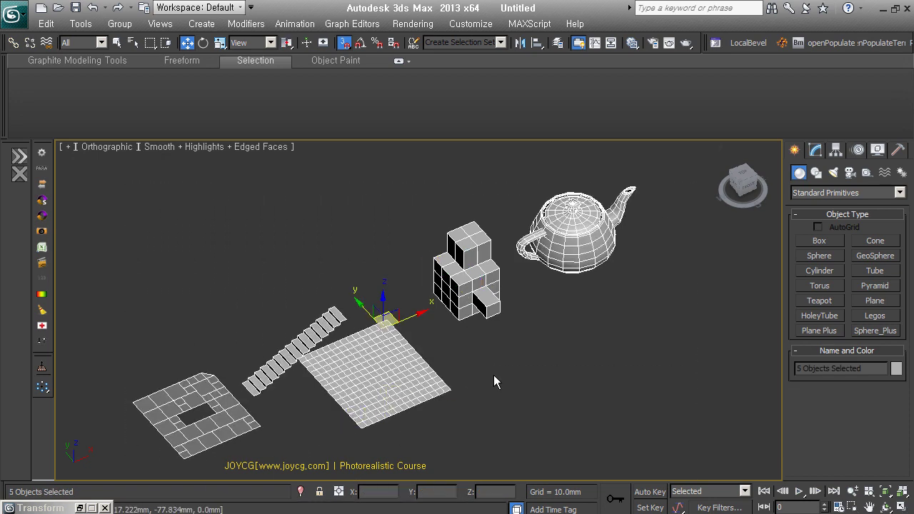
key(Delete)
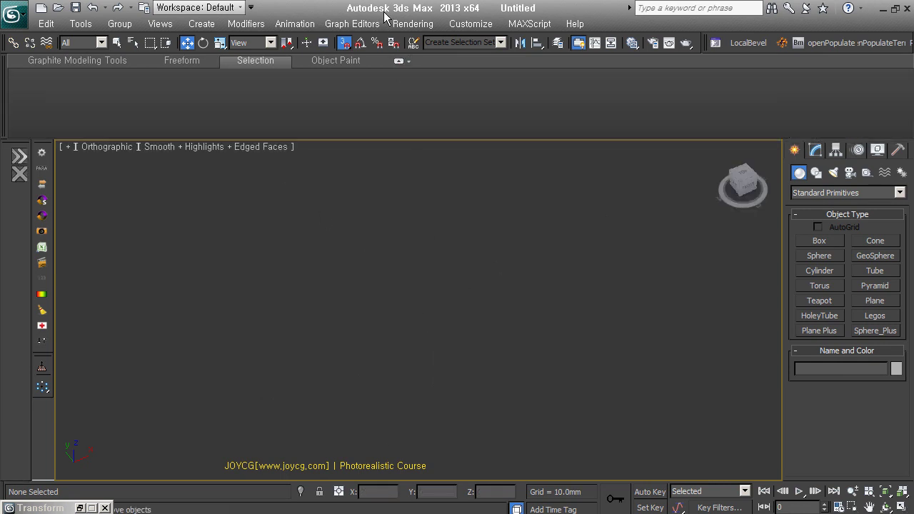
- Open the 13Week-selection ref folder and enlarge the Explorer window to show its thumbnails
click(398, 61)
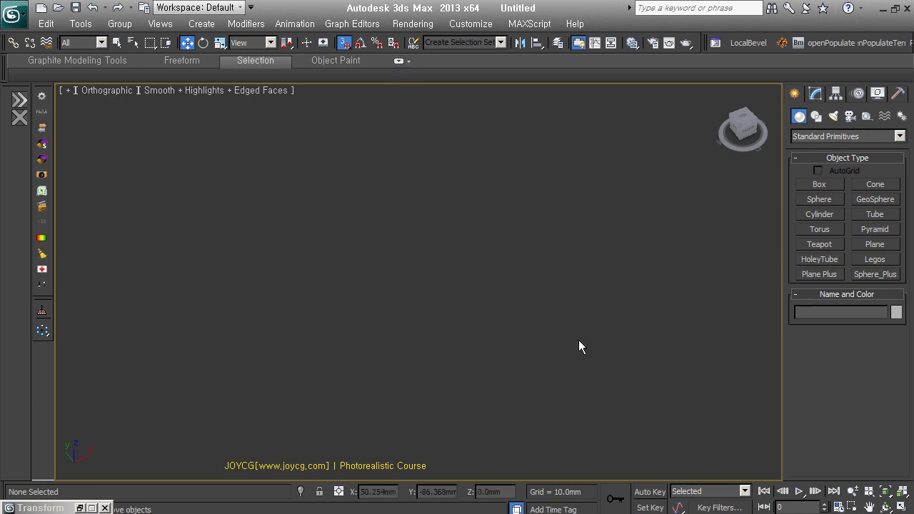
key(alt+Tab)
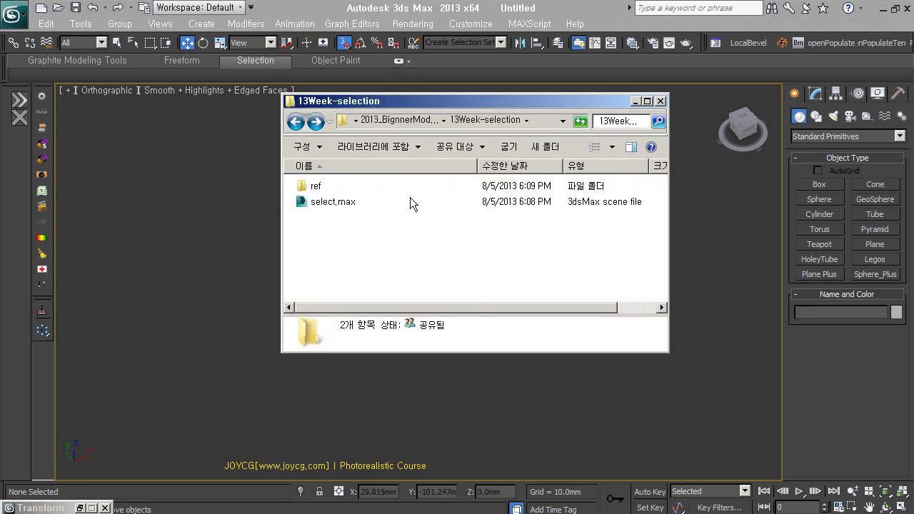
double_click(310, 184)
drag(537, 99, 288, 143)
scroll(304, 293, down, 1)
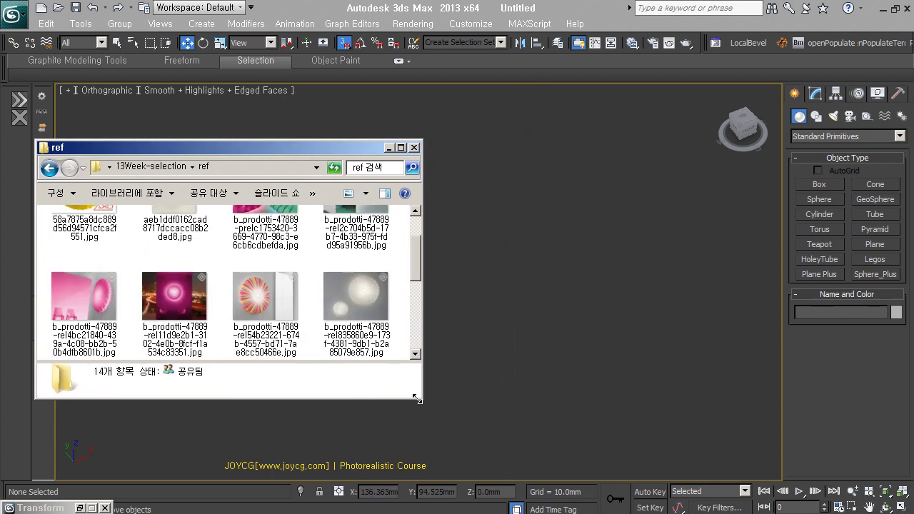
drag(418, 399, 558, 507)
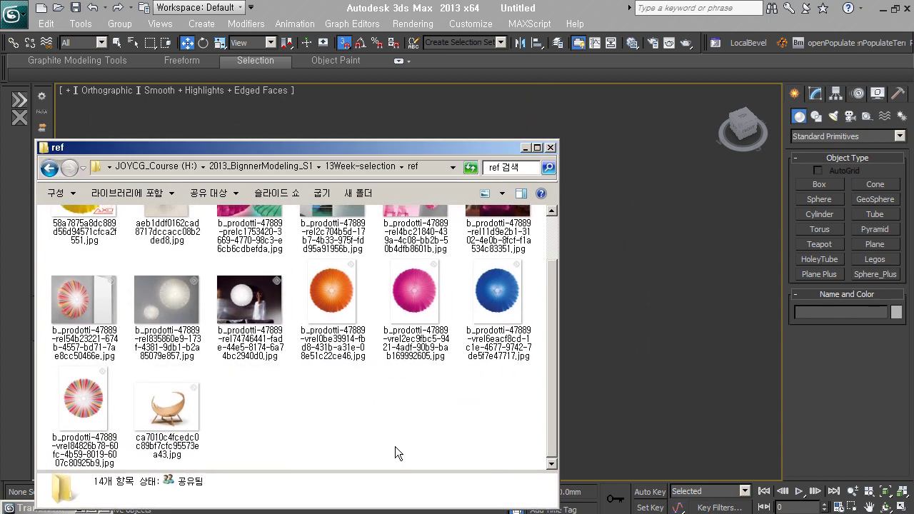
scroll(326, 423, up, 1)
scroll(326, 422, down, 1)
scroll(326, 423, up, 1)
- Preview the terrain sketch and then the wooden chair photo, closing each afterwards
double_click(177, 243)
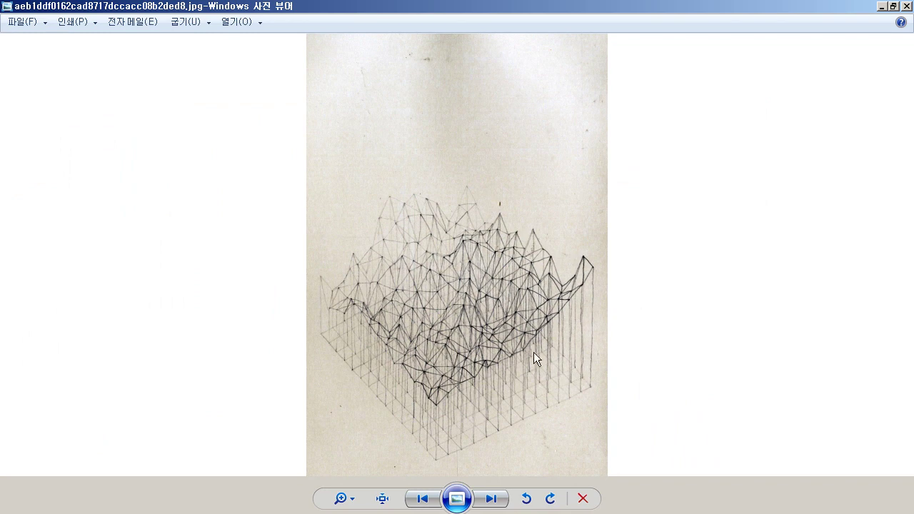
click(906, 6)
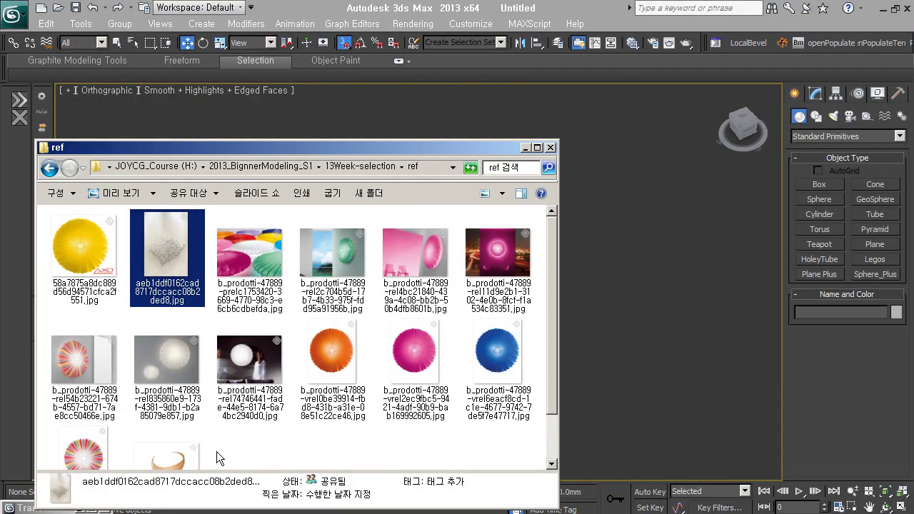
double_click(187, 461)
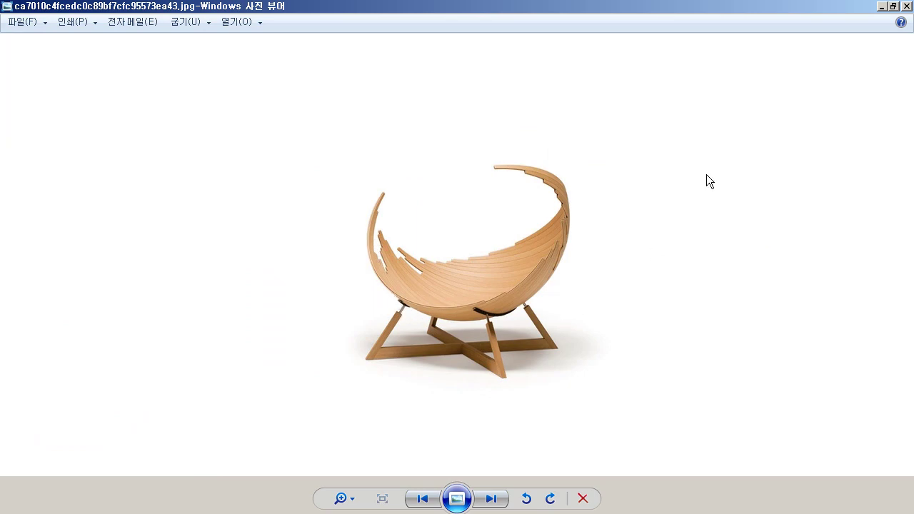
click(906, 6)
click(436, 401)
scroll(272, 362, up, 3)
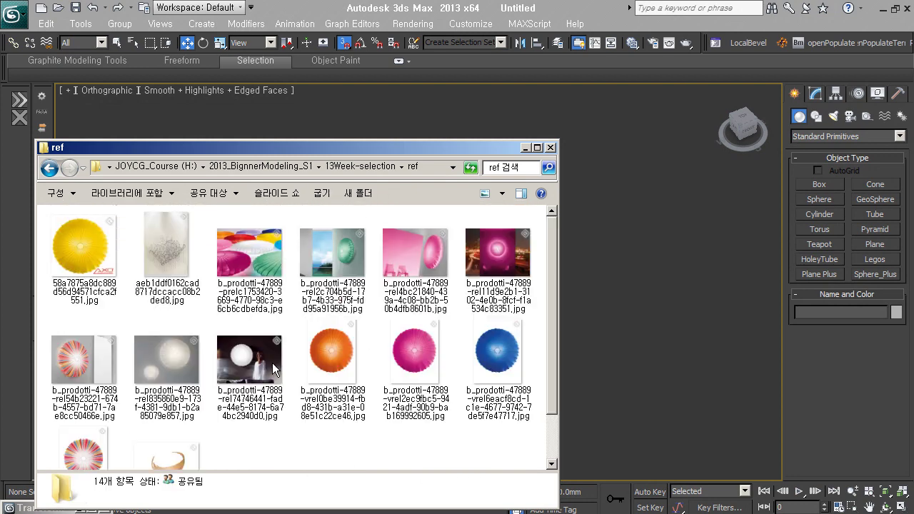
- Look through the colourful and pink lamp photos, then close the photo viewer
double_click(92, 388)
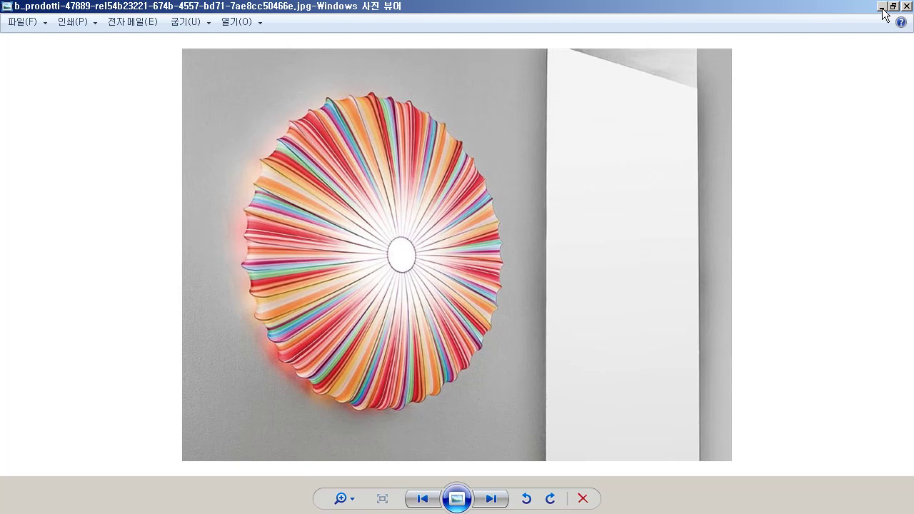
drag(816, 8, 737, 28)
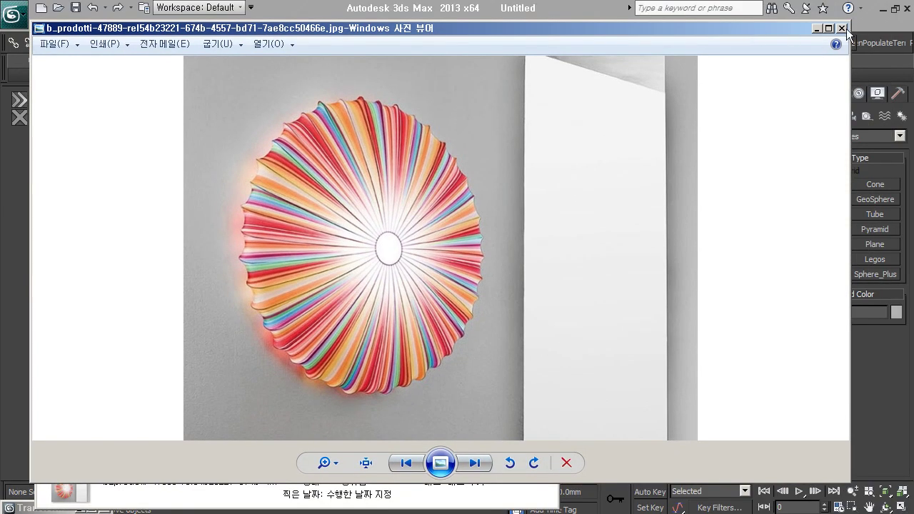
click(410, 465)
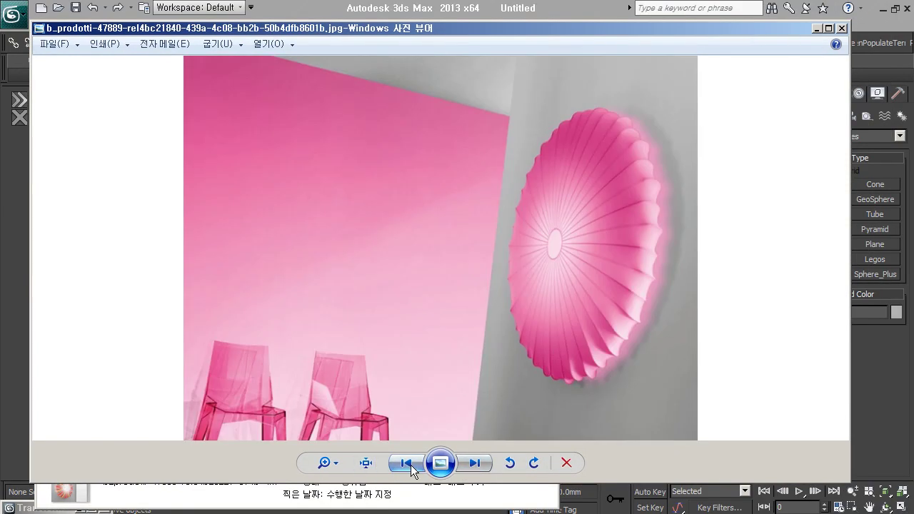
click(842, 28)
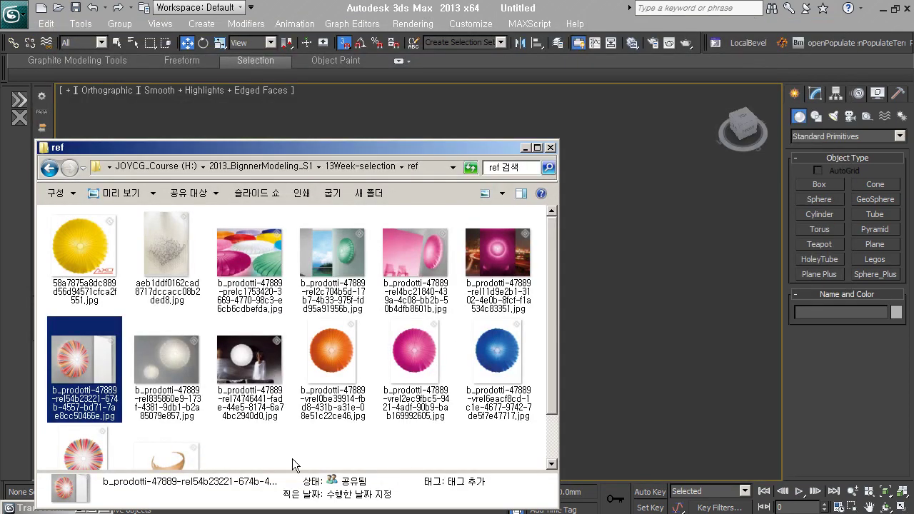
- Reopen the terrain sketch and shrink its viewer window, nudging it up-left
double_click(172, 238)
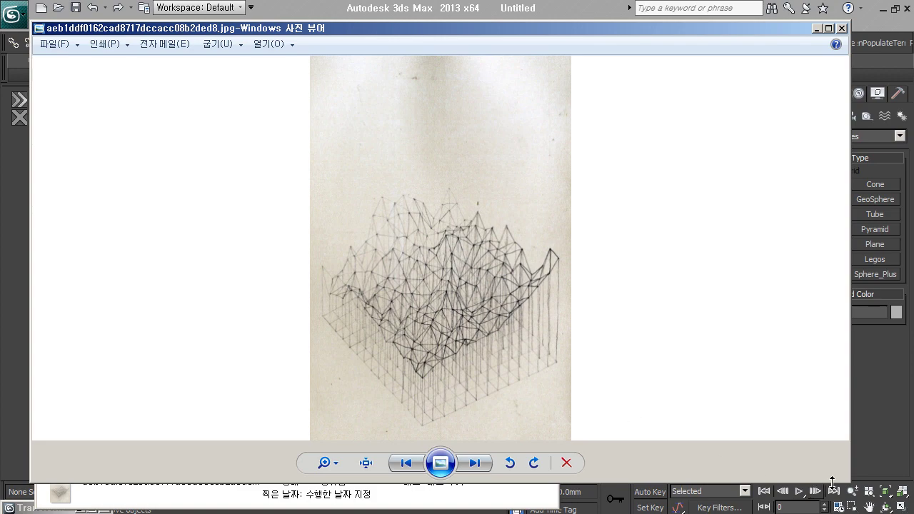
mouse_move(849, 484)
mouse_down()
mouse_move(589, 485)
mouse_move(515, 498)
mouse_up()
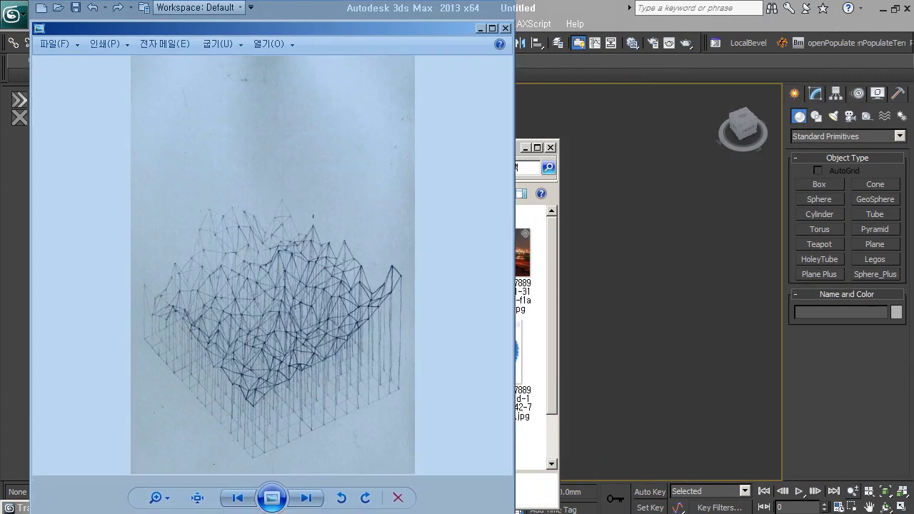
drag(401, 33, 399, 26)
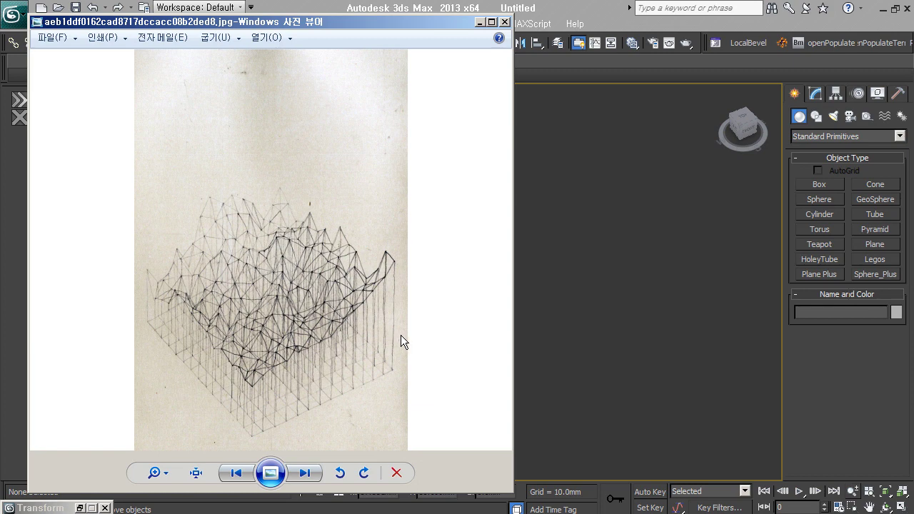
- Minimize Photo Viewer and load the sketch JPG from 13Week-selection\ref into 3ds Max's image viewer
click(481, 23)
middle_drag(461, 363, 458, 357)
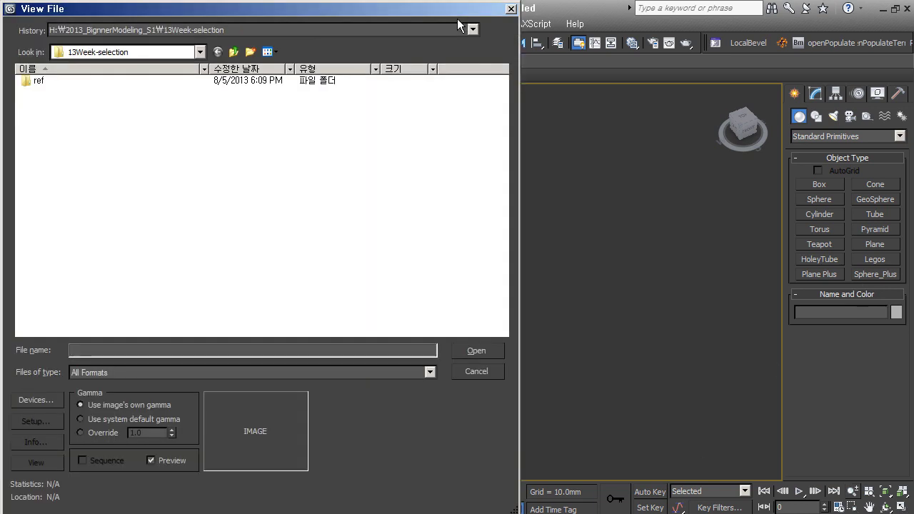
click(232, 52)
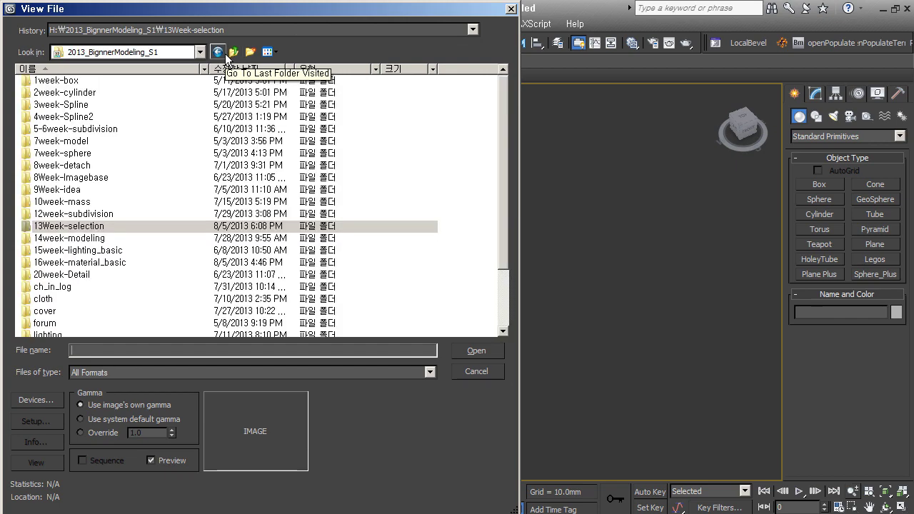
double_click(97, 230)
double_click(36, 81)
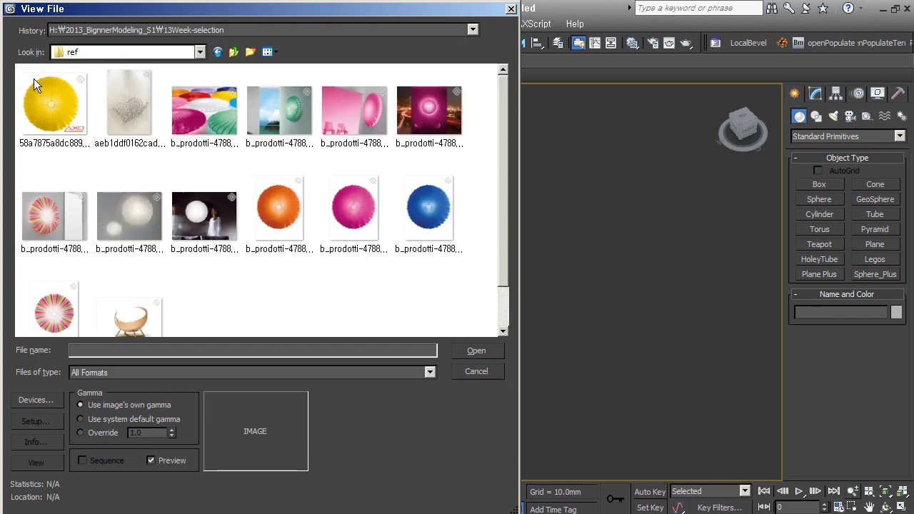
double_click(133, 114)
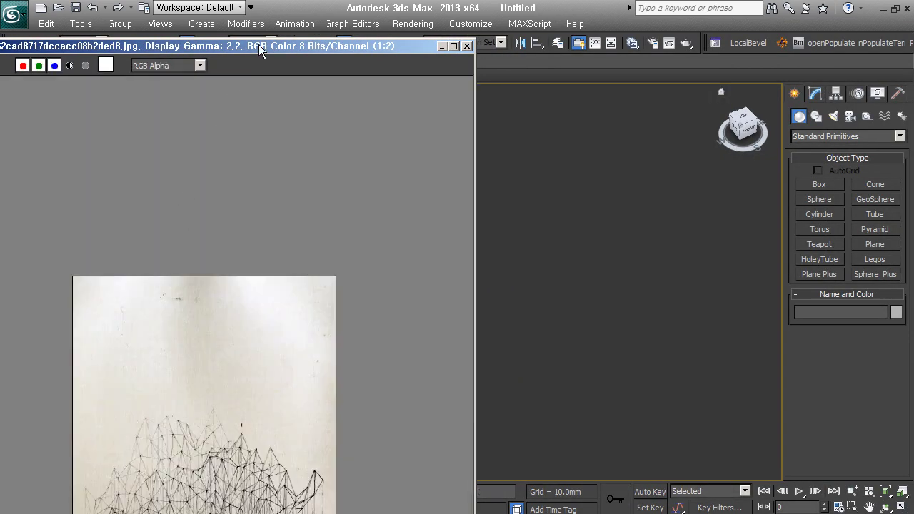
- Move the sketch window to the top-left and resize it so the whole drawing shows
drag(260, 46, 327, 28)
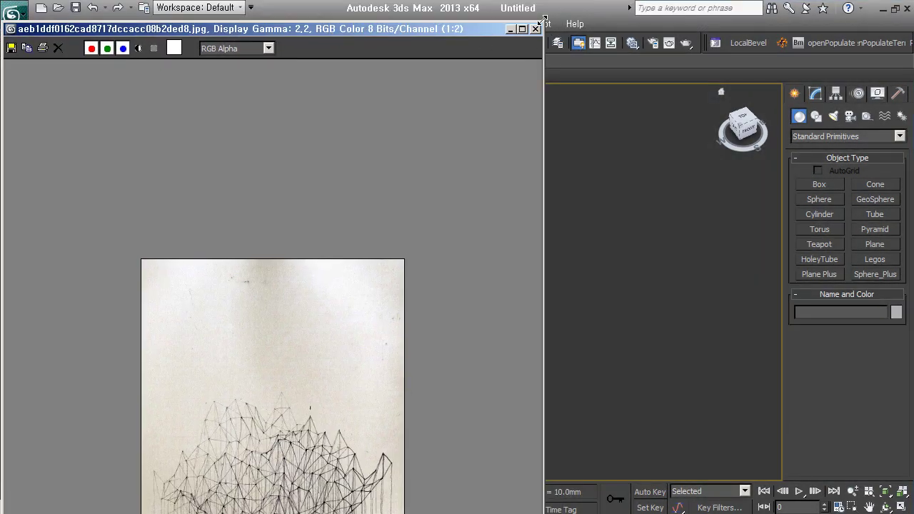
drag(546, 25, 326, 374)
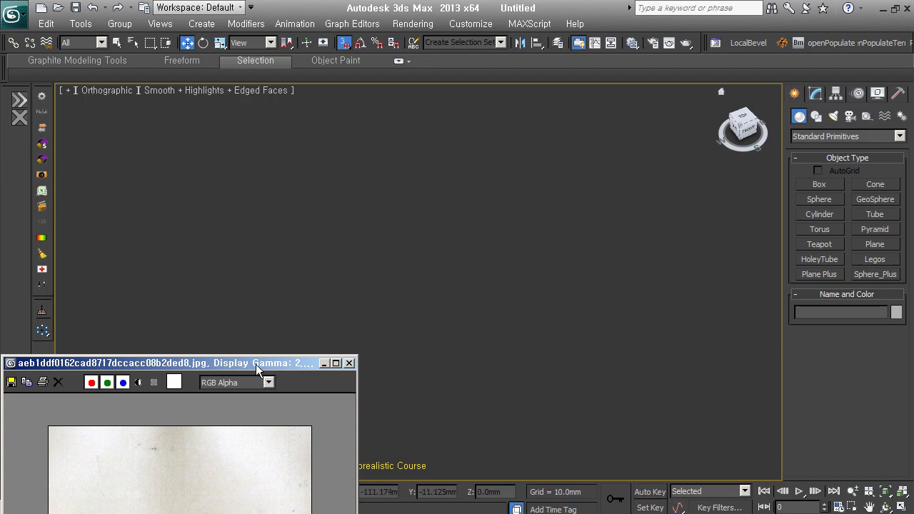
drag(256, 363, 259, 35)
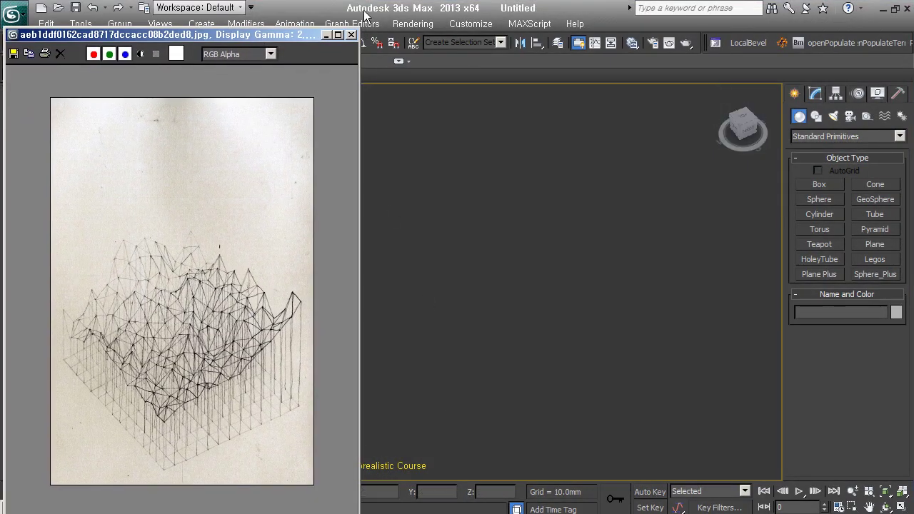
drag(358, 30, 343, 92)
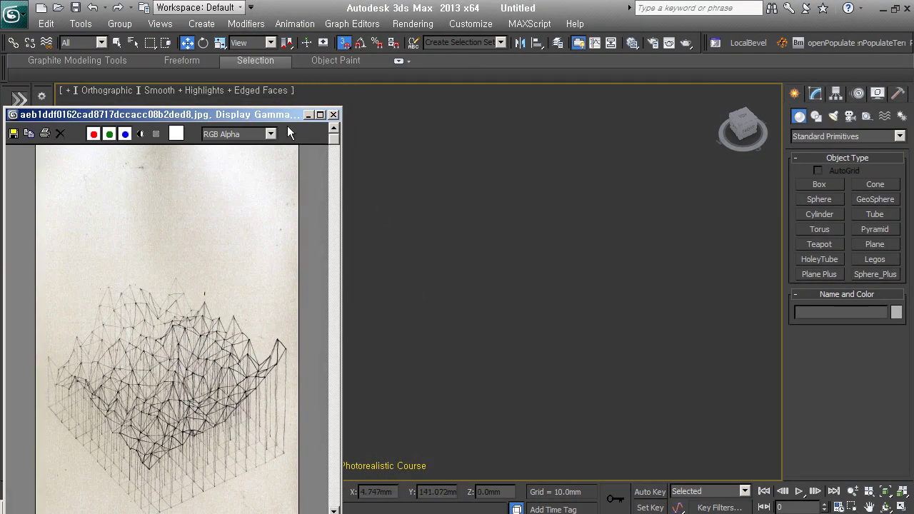
drag(287, 114, 287, 48)
- Toggle the viewport grid on and off while orbiting to a low angle
click(582, 312)
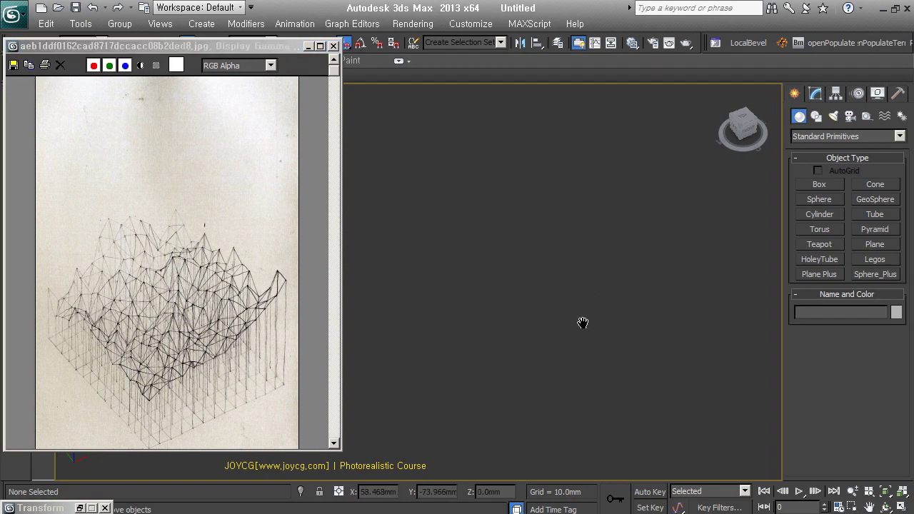
key(g)
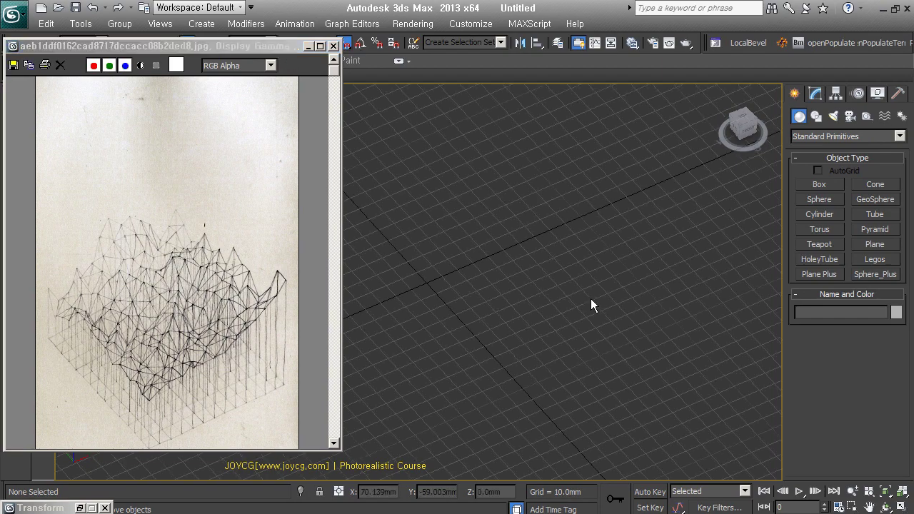
mouse_move(590, 298)
alt+middle_down()
mouse_move(614, 361)
mouse_move(608, 322)
alt+middle_up()
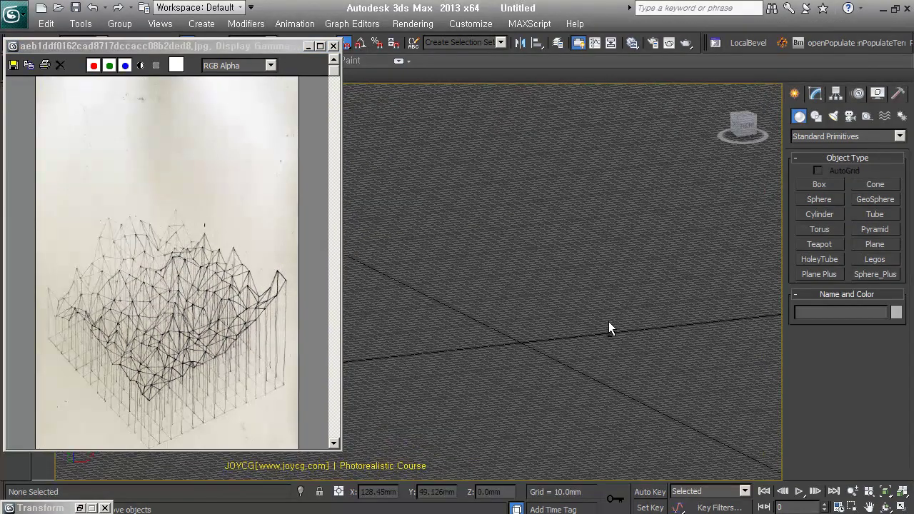
key(g)
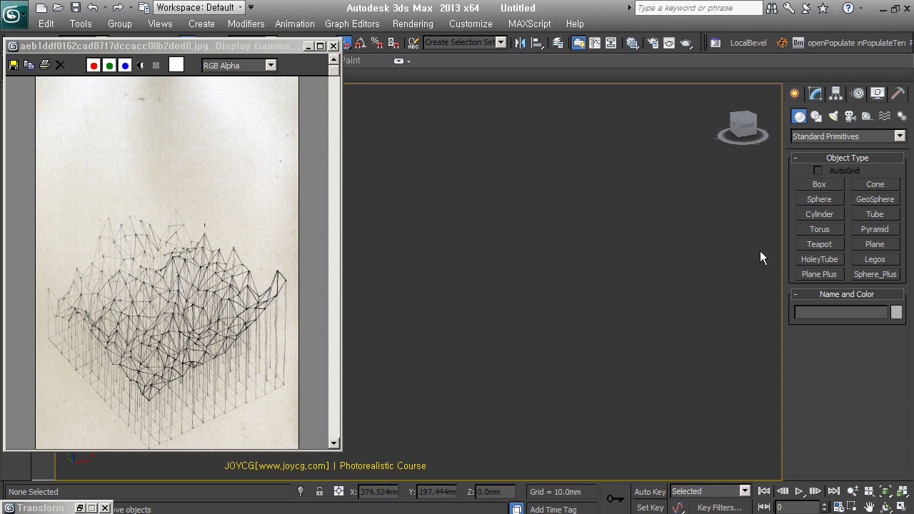
- Draw a 121.26mm square 15×15-segment plane in Top view and convert it to Editable Poly
click(882, 245)
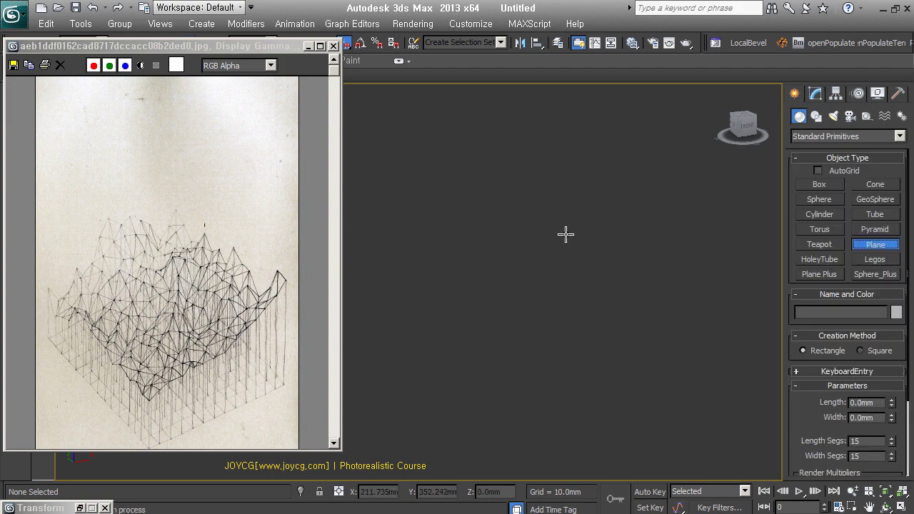
mouse_move(565, 235)
mouse_down()
mouse_move(583, 380)
mouse_move(541, 381)
mouse_up()
key(ctrl+z)
key(t)
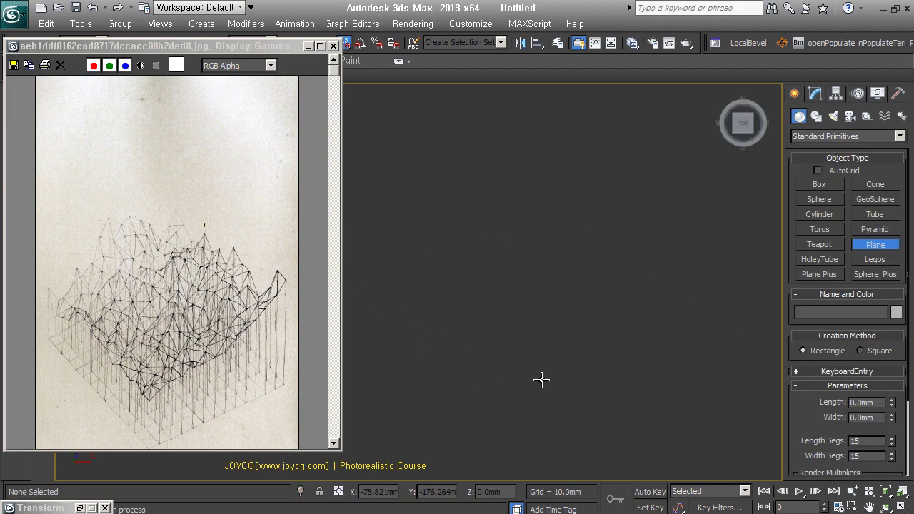
mouse_move(445, 219)
mouse_down()
mouse_move(667, 407)
mouse_move(666, 438)
mouse_up()
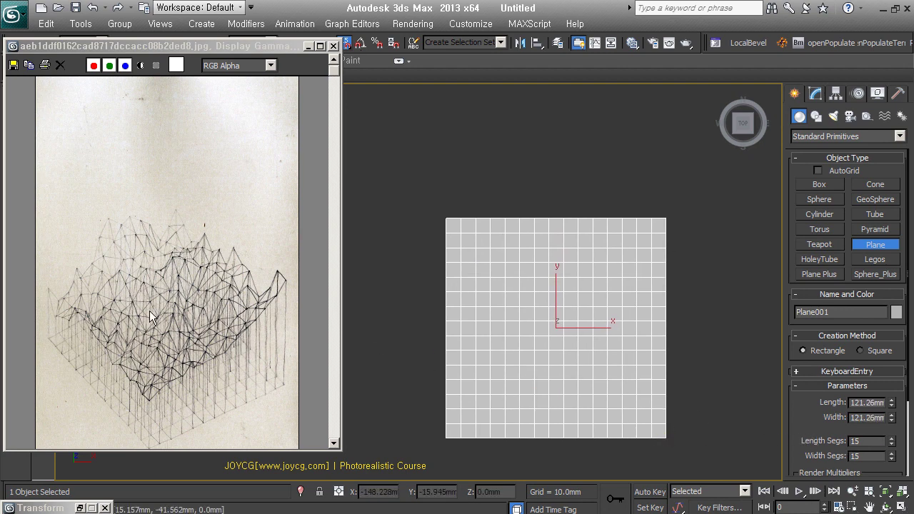
mouse_move(504, 402)
alt+middle_down()
mouse_move(547, 332)
mouse_move(579, 373)
alt+middle_up()
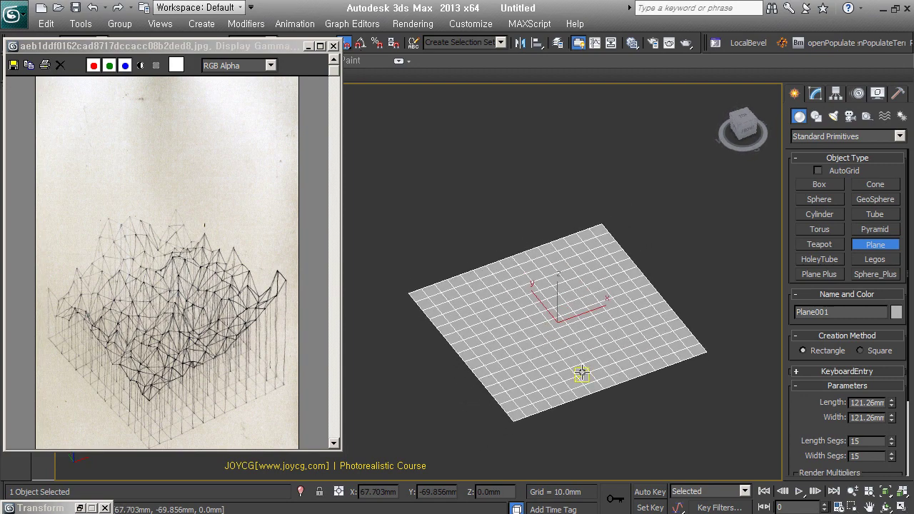
middle_drag(540, 352, 538, 354)
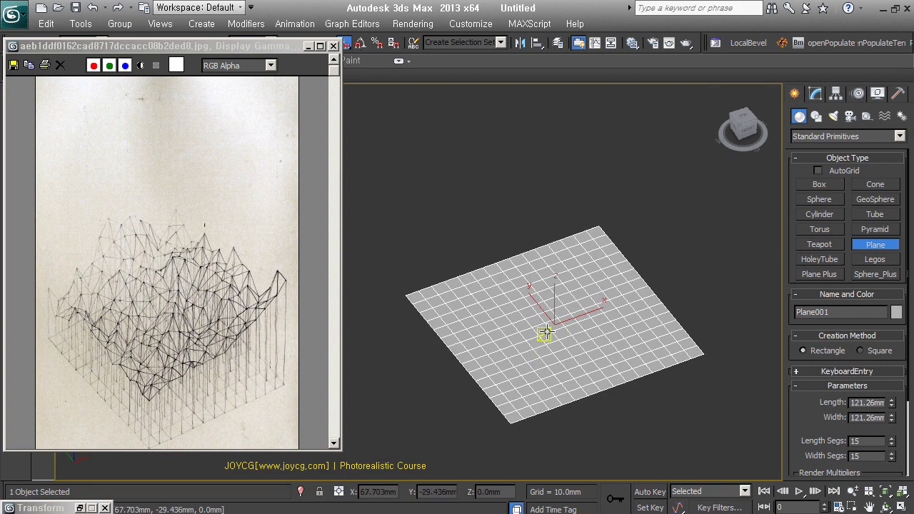
key(ctrl+e)
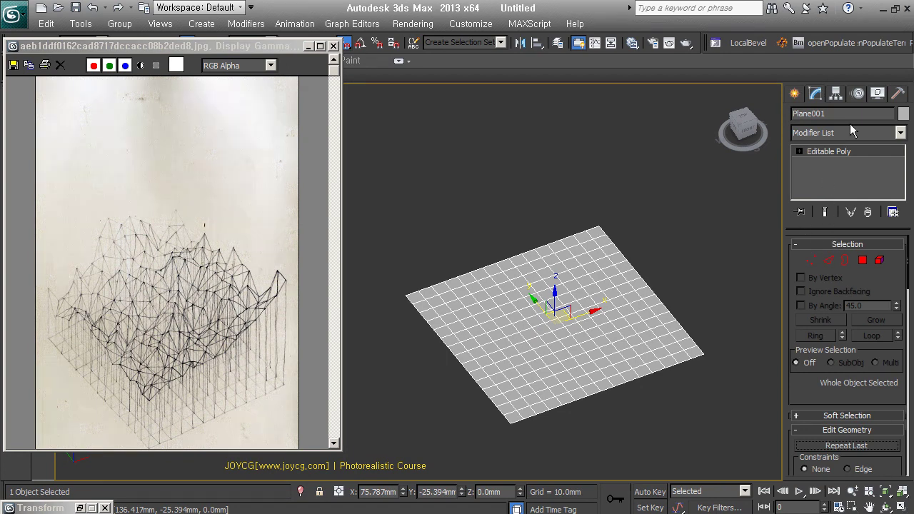
- Convert Plane001 to Editable Mesh and make all of its edges visible
key(ctrl+m)
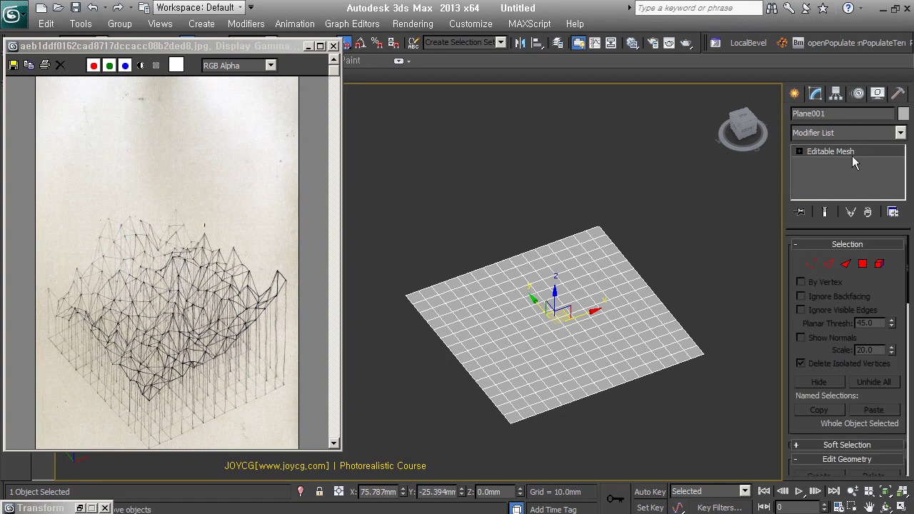
click(828, 265)
key(ctrl+a)
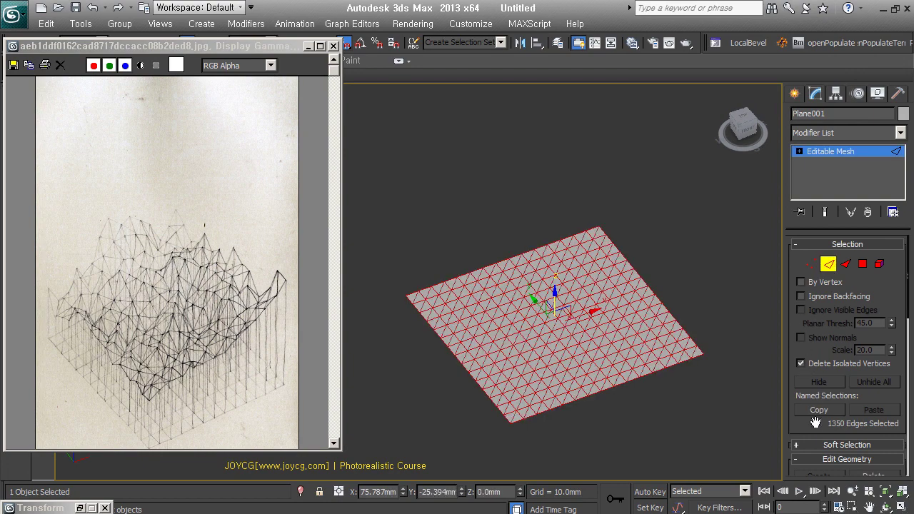
drag(814, 421, 831, 2)
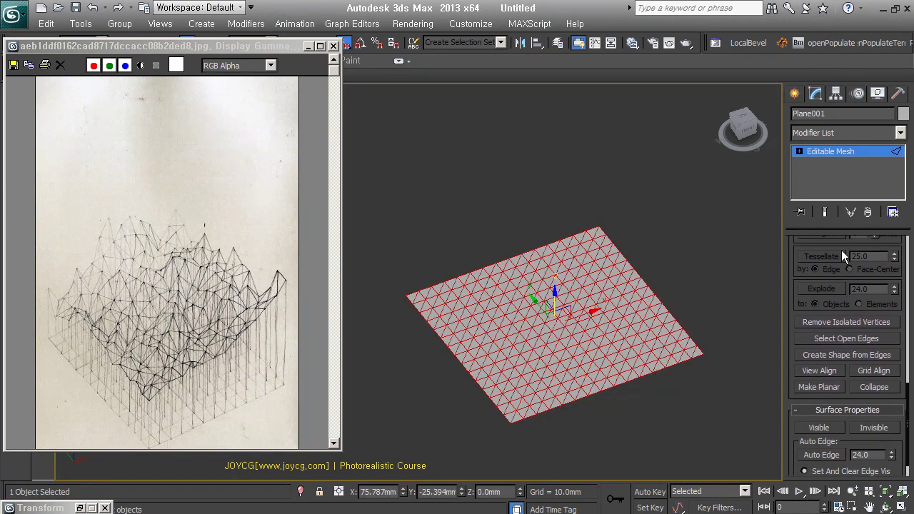
click(818, 428)
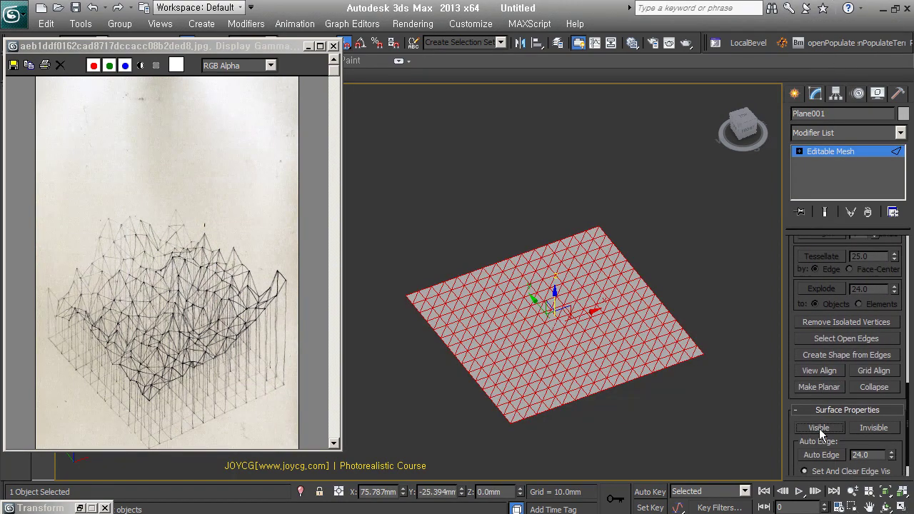
click(848, 157)
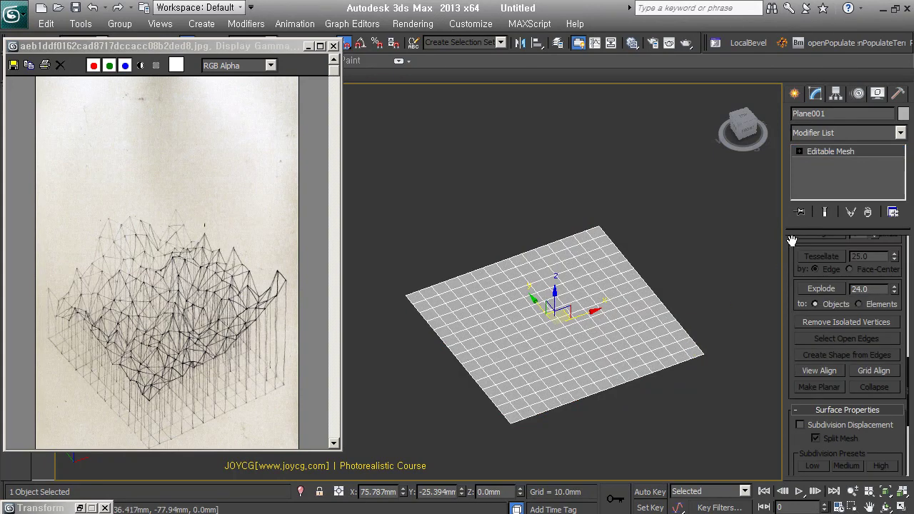
click(848, 135)
- Apply an object-space Subdivide modifier at 12.126mm and collapse it into the Editable Poly
key(s)
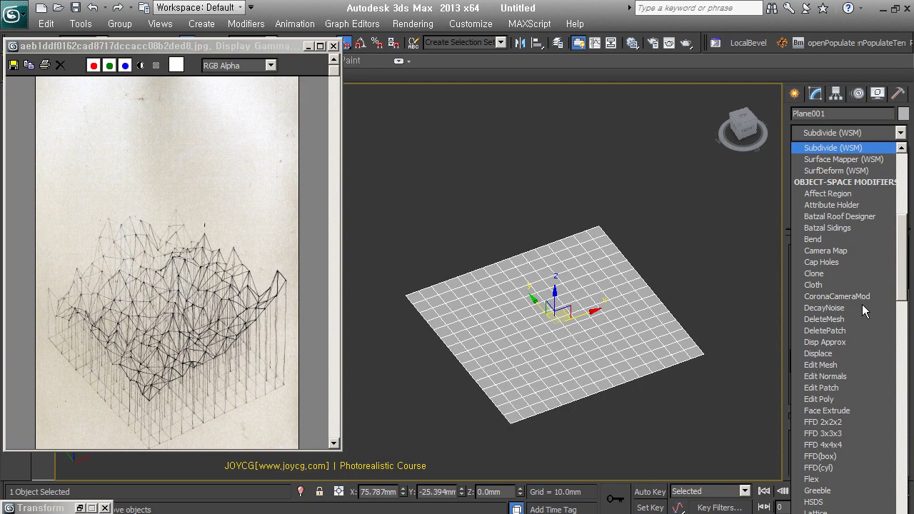
key(s)
key(u)
key(b)
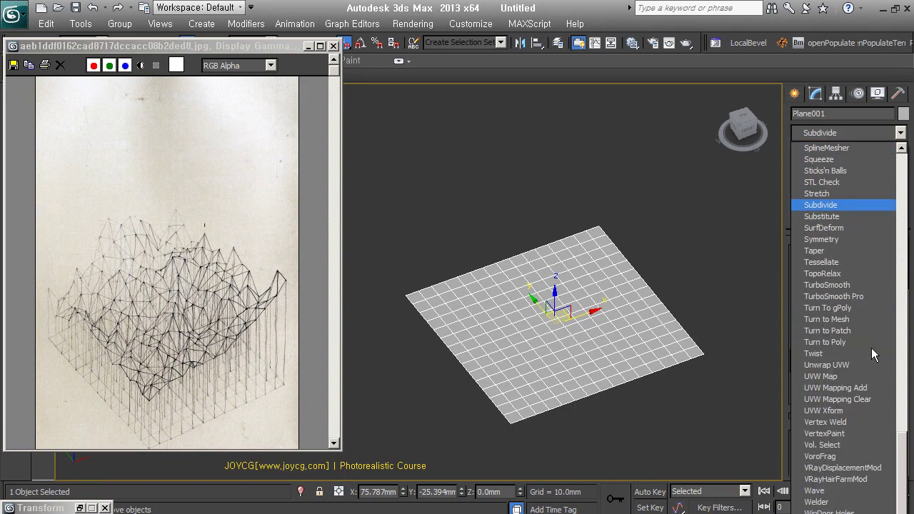
click(862, 205)
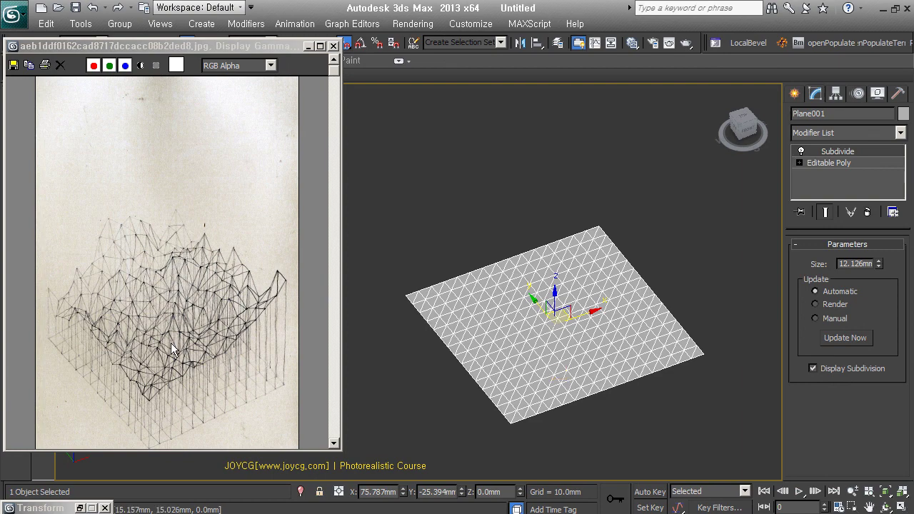
key(ctrl+z)
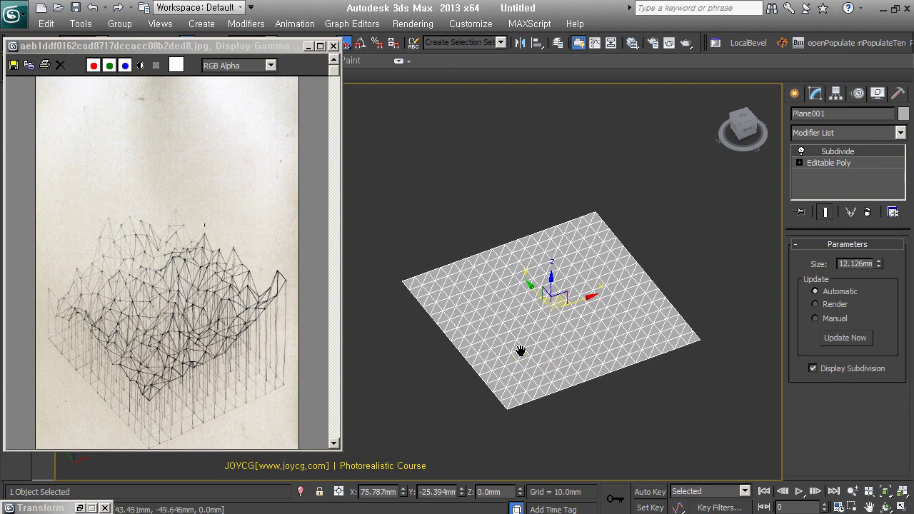
key(ctrl+z)
alt+middle_drag(550, 398, 573, 380)
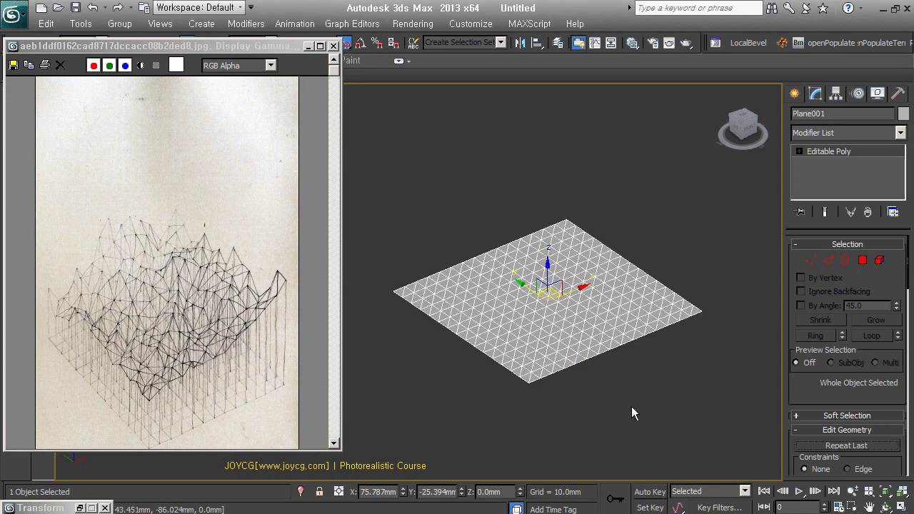
click(848, 132)
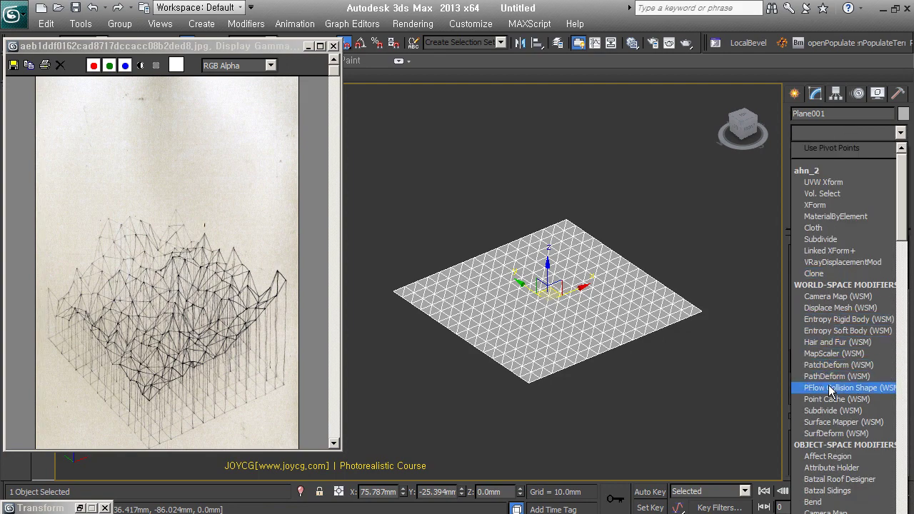
key(n)
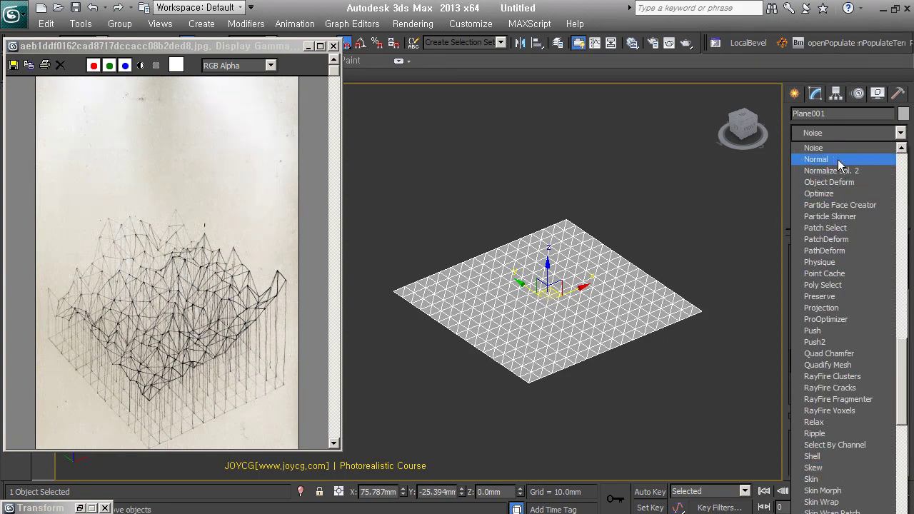
click(837, 150)
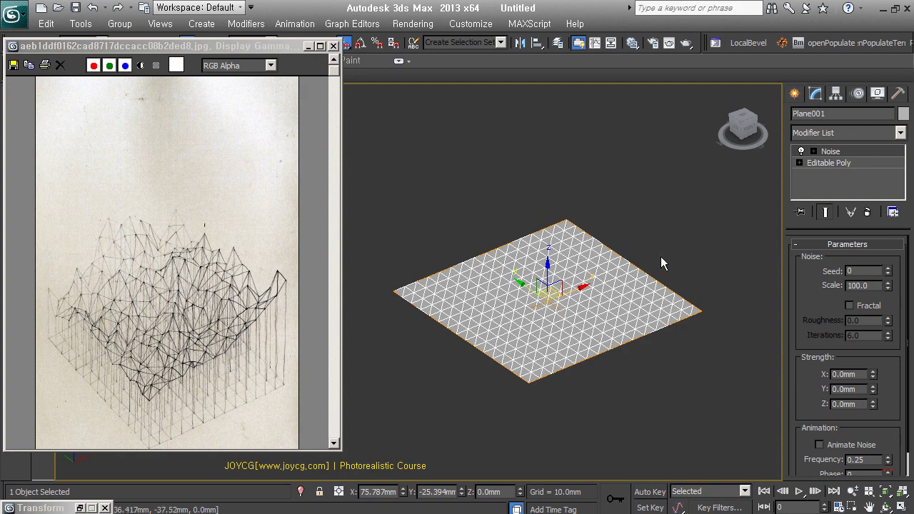
- Add Noise strength along Z, X and Y to make the plane wavy, checking top and perspective views
mouse_move(654, 393)
alt+middle_down()
mouse_move(642, 361)
mouse_move(667, 349)
mouse_move(654, 380)
alt+middle_up()
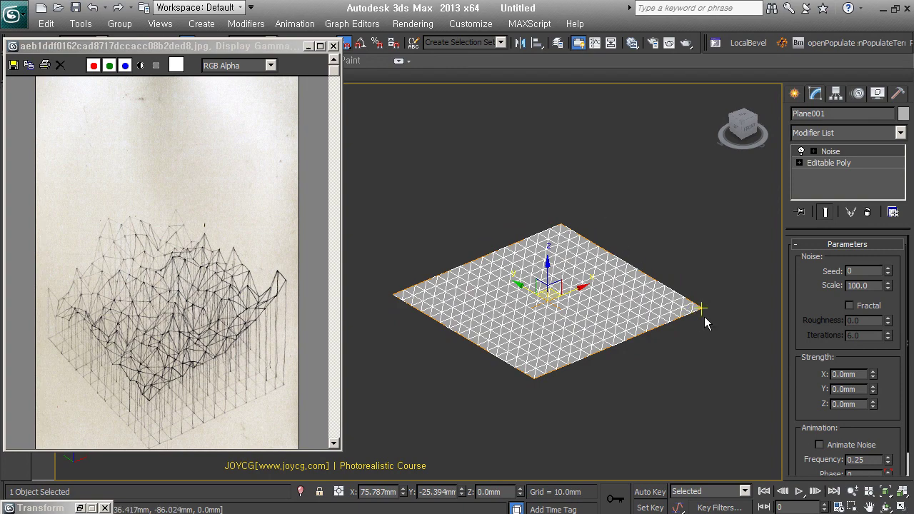
mouse_move(872, 406)
mouse_down()
mouse_move(881, 374)
mouse_move(884, 416)
mouse_up()
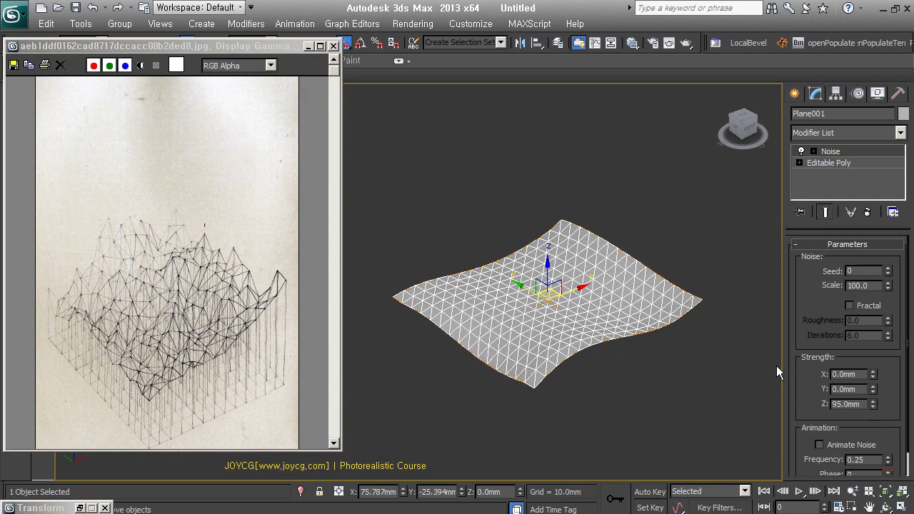
key(t)
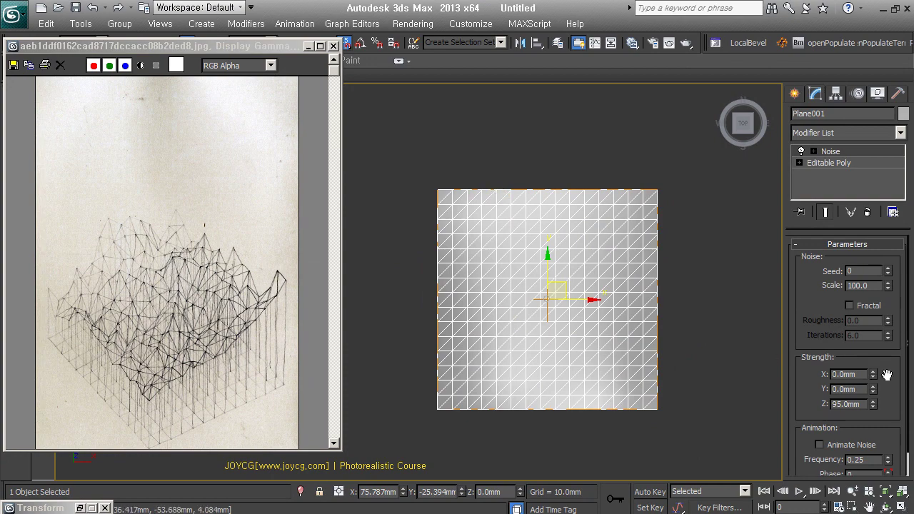
drag(872, 374, 909, 395)
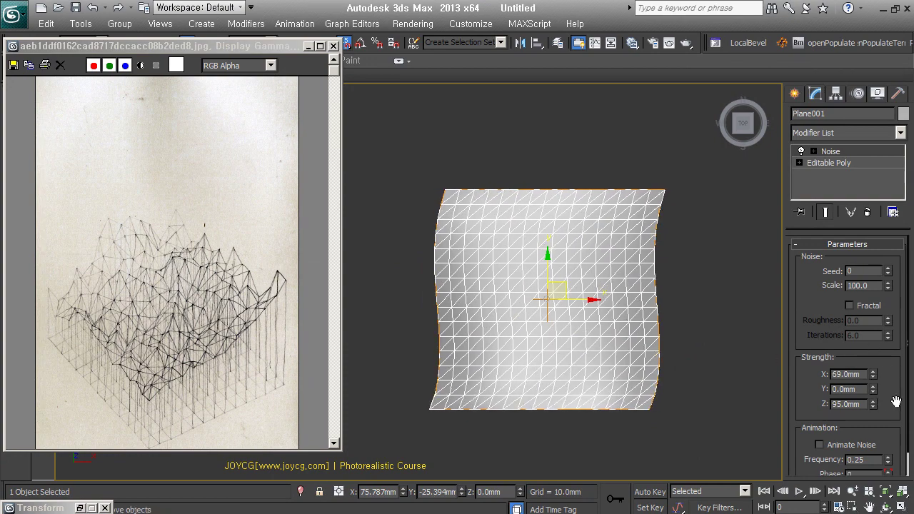
drag(873, 389, 868, 328)
mouse_move(509, 367)
alt+middle_down()
mouse_move(532, 280)
mouse_move(564, 307)
alt+middle_up()
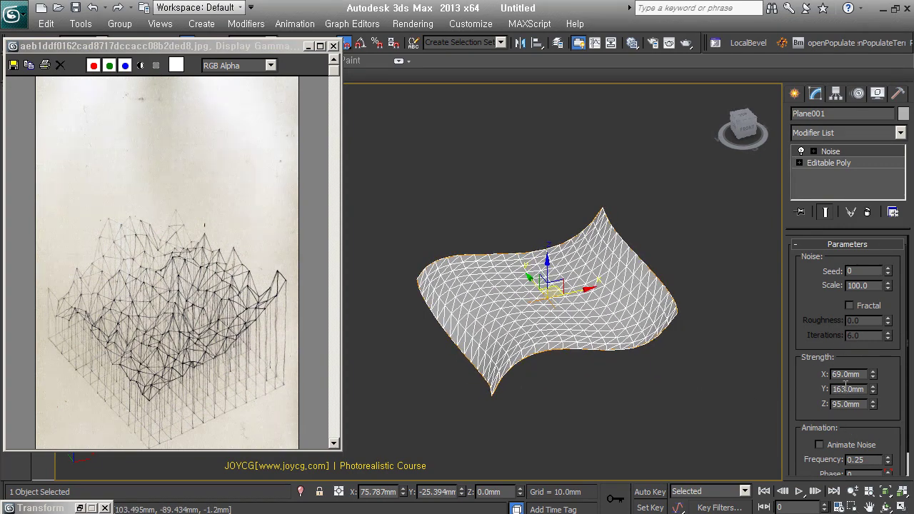
drag(872, 392, 872, 421)
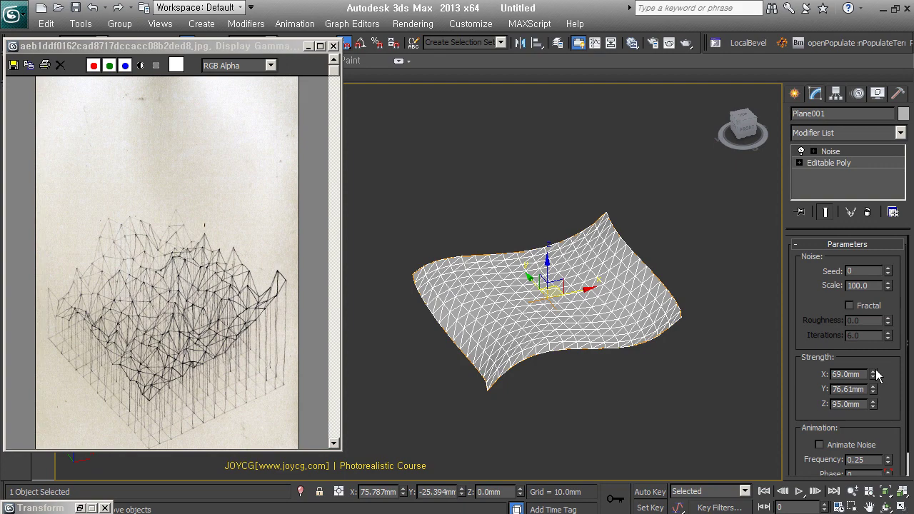
- Lower the noise Scale to 27.0 and cut X and Y strengths back to -3.45 and -20.685mm
mouse_move(733, 361)
alt+middle_down()
mouse_move(655, 409)
mouse_move(673, 395)
alt+middle_up()
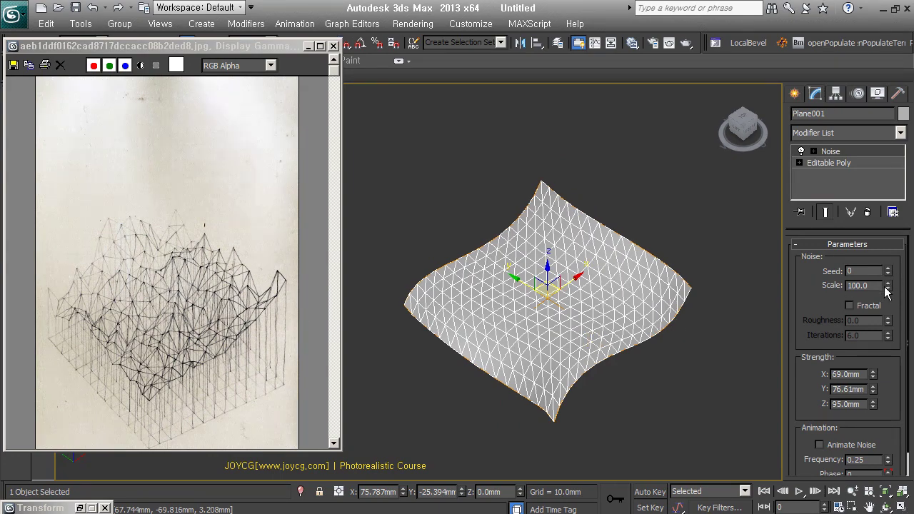
mouse_move(889, 286)
mouse_down()
mouse_move(890, 314)
mouse_move(891, 272)
mouse_move(891, 279)
mouse_up()
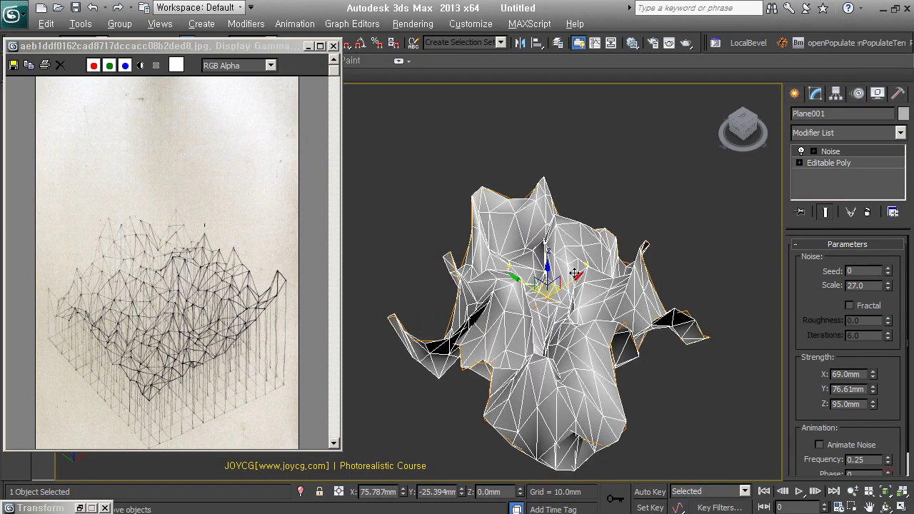
mouse_move(421, 282)
alt+middle_down()
mouse_move(565, 269)
mouse_move(560, 263)
alt+middle_up()
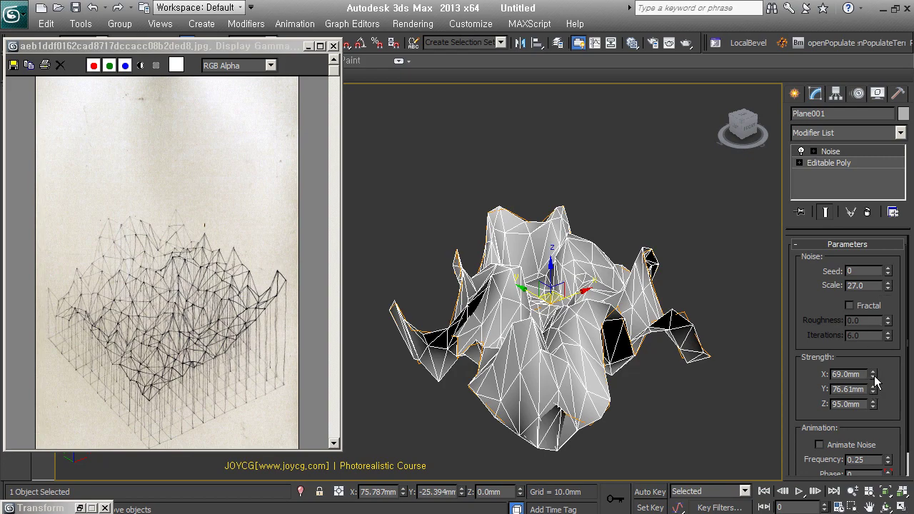
mouse_move(874, 378)
mouse_down()
mouse_move(874, 414)
mouse_move(880, 406)
mouse_up()
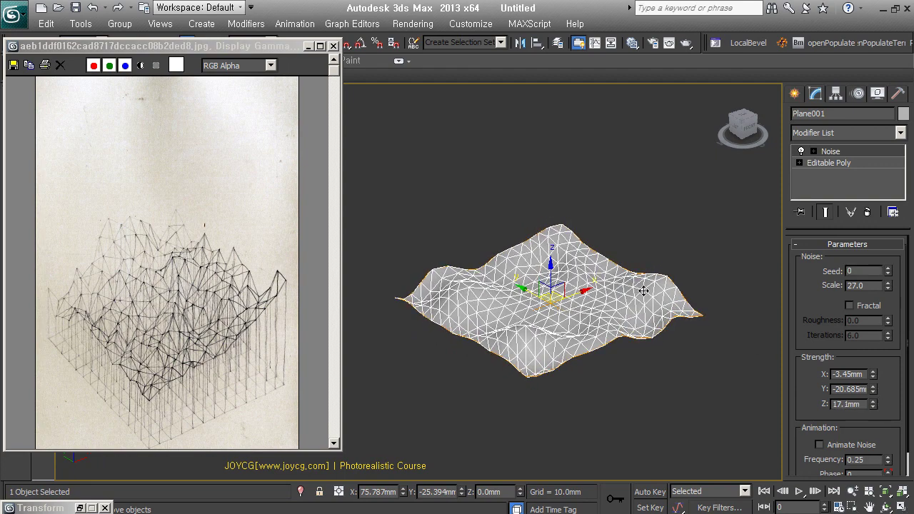
- Zero the X and Y noise strengths, raise Z to 29.925mm, and enable Fractal
alt+middle_drag(644, 290, 610, 270)
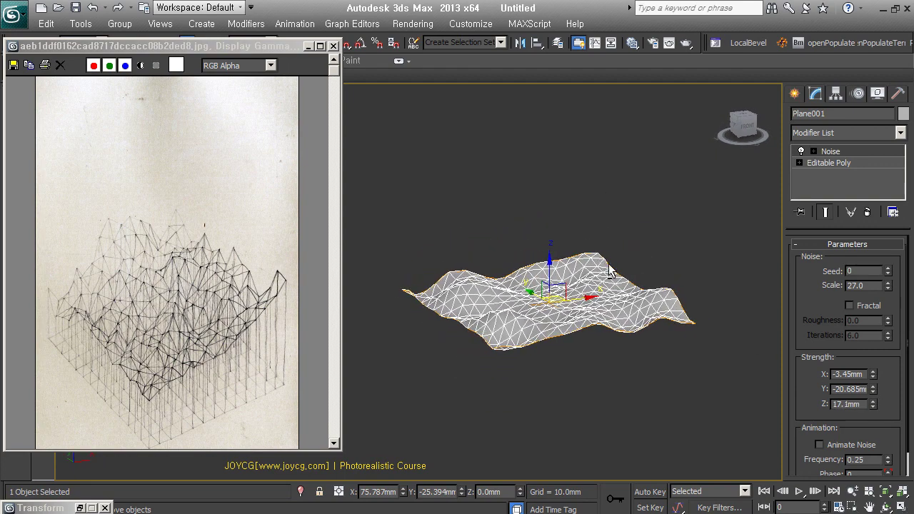
alt+middle_drag(572, 302, 578, 321)
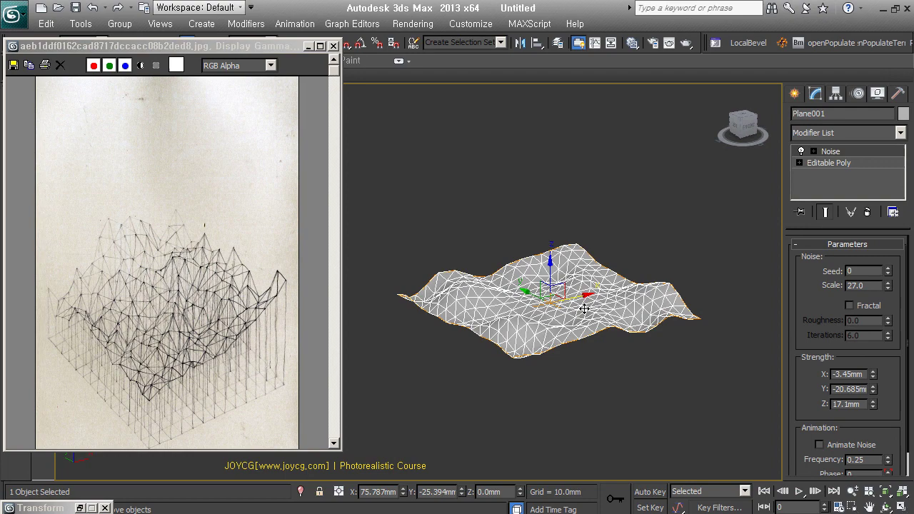
right_click(874, 390)
right_click(874, 374)
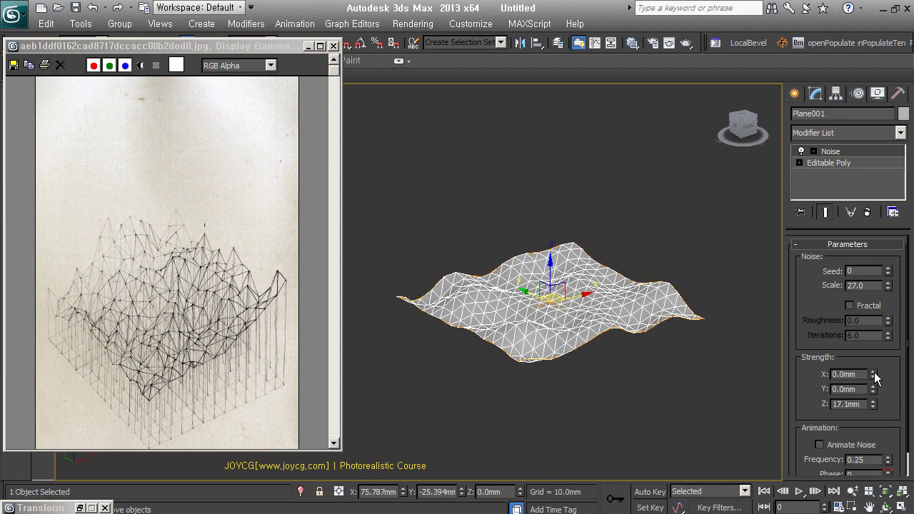
alt+middle_drag(640, 309, 643, 349)
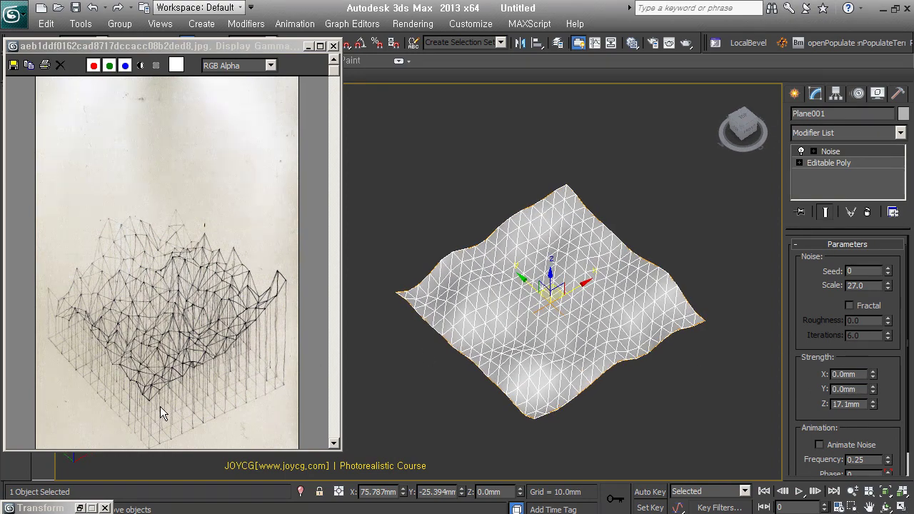
alt+middle_drag(747, 405, 715, 376)
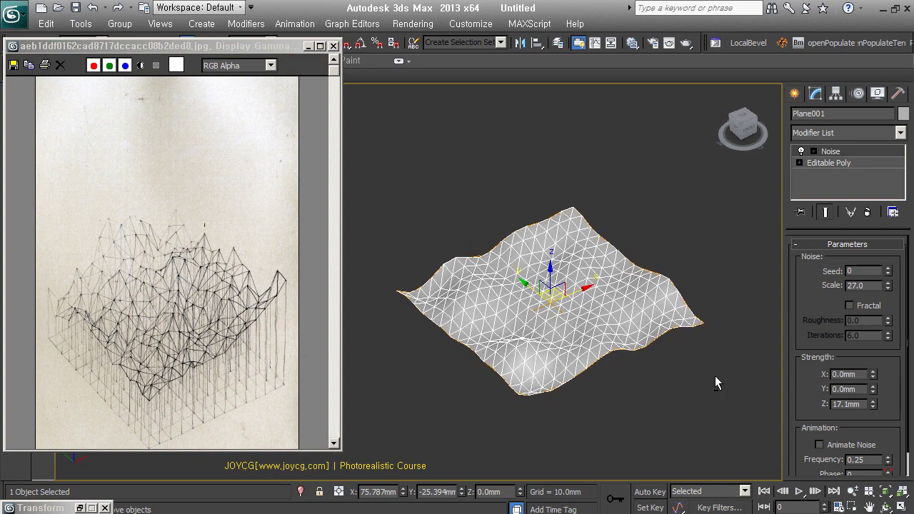
drag(875, 405, 873, 404)
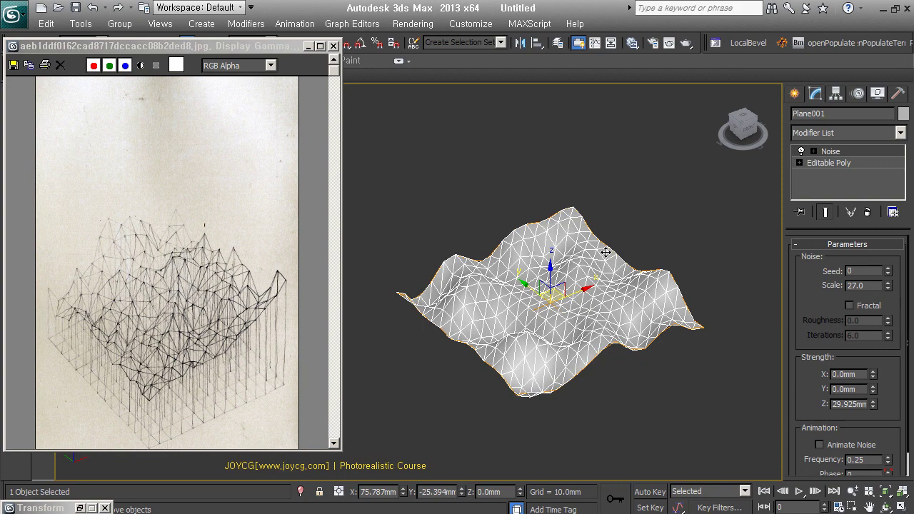
click(868, 304)
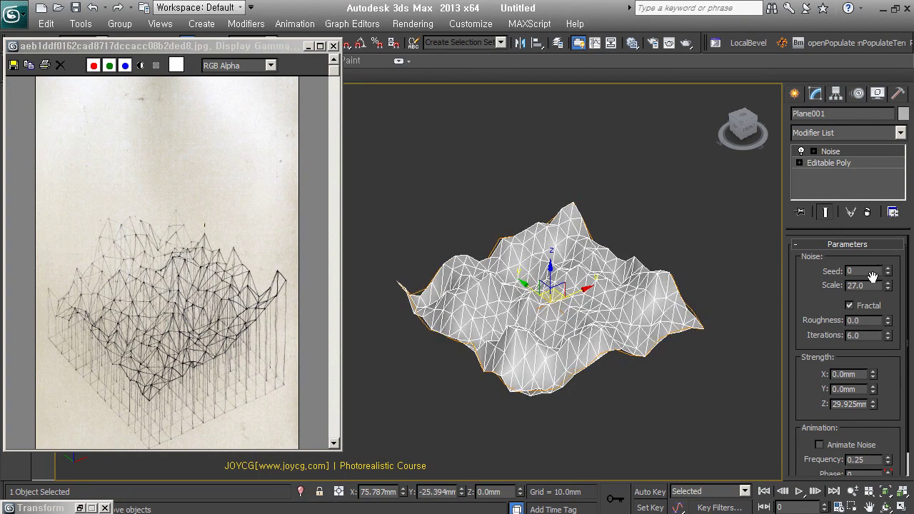
- Keep noise Scale at 27.0, nudge Z strength up, and step the Seed up to 10
drag(889, 286, 894, 301)
drag(872, 404, 873, 401)
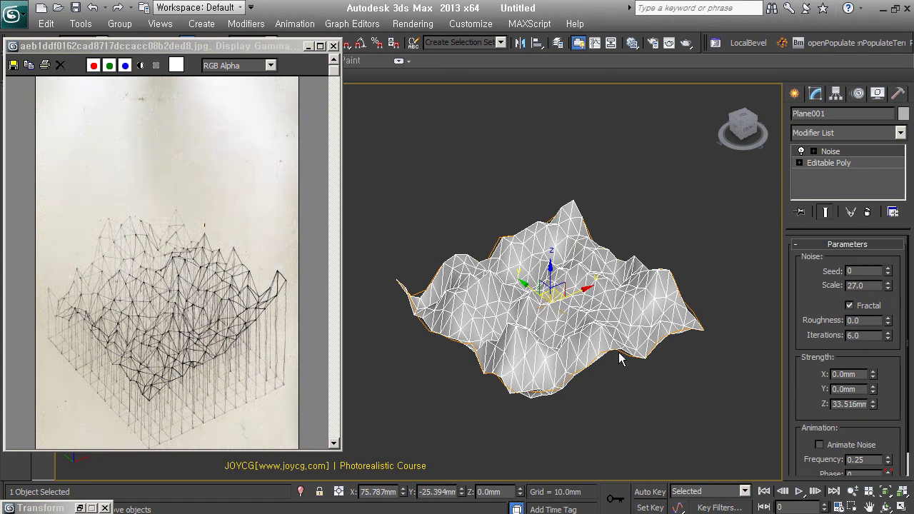
click(888, 269)
click(888, 269)
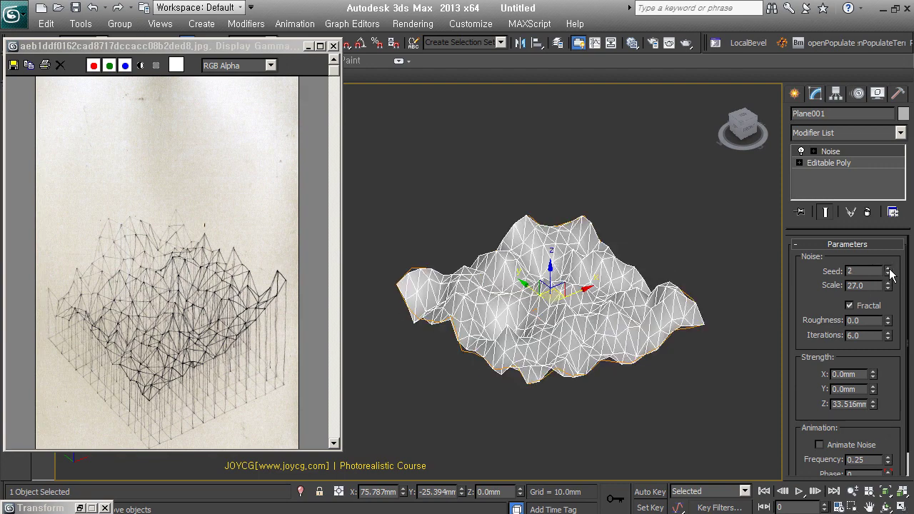
click(889, 269)
click(888, 269)
click(888, 269)
click(888, 269)
click(888, 269)
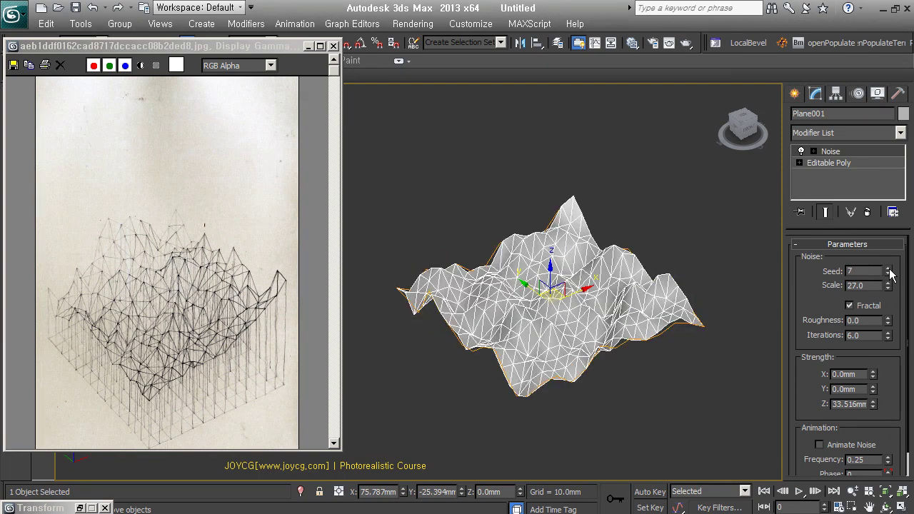
click(888, 269)
click(888, 270)
click(889, 269)
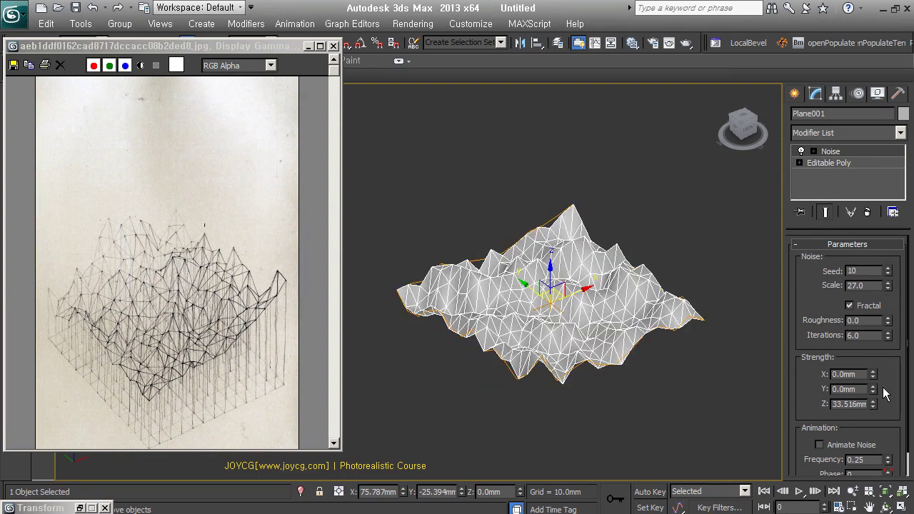
- Lower the Z noise strength and step the Seed on to 15
drag(875, 404, 876, 418)
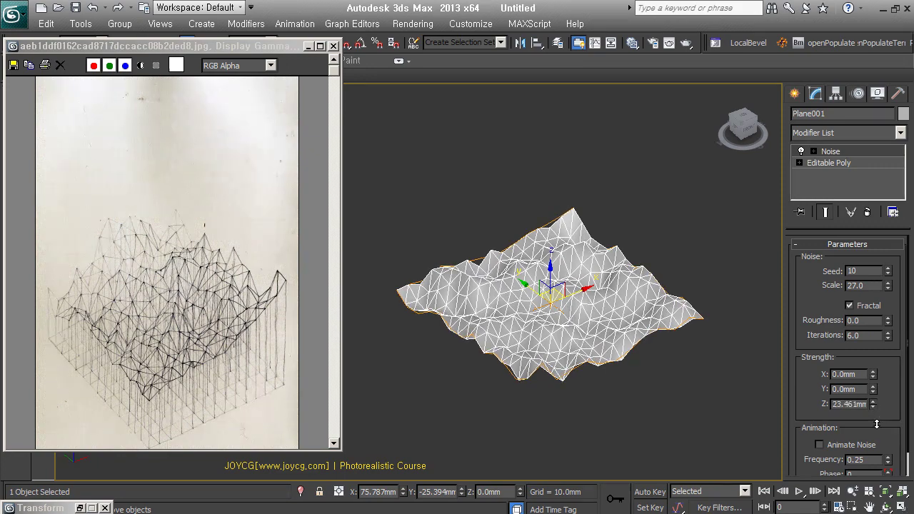
click(888, 270)
click(888, 269)
click(889, 269)
click(888, 269)
click(888, 269)
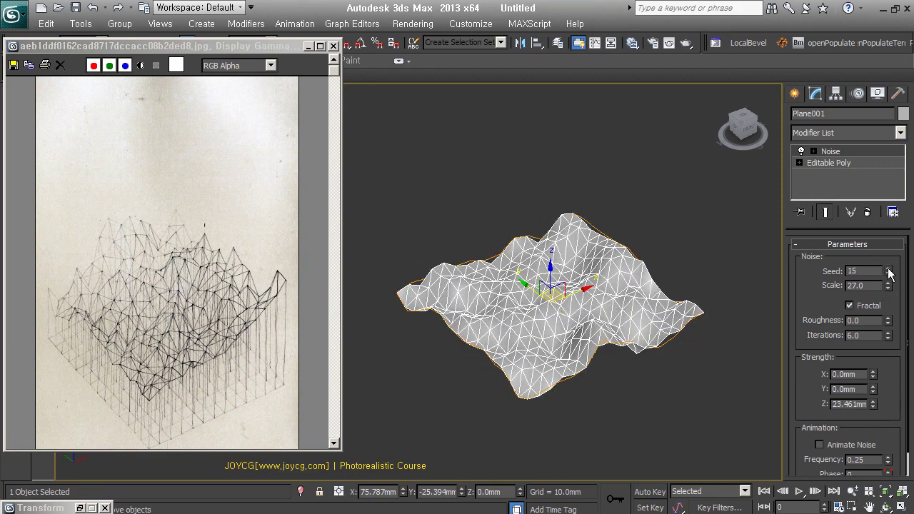
- Switch off the Noise modifier and select the Editable Poly level to see the flat plane
click(801, 152)
click(822, 162)
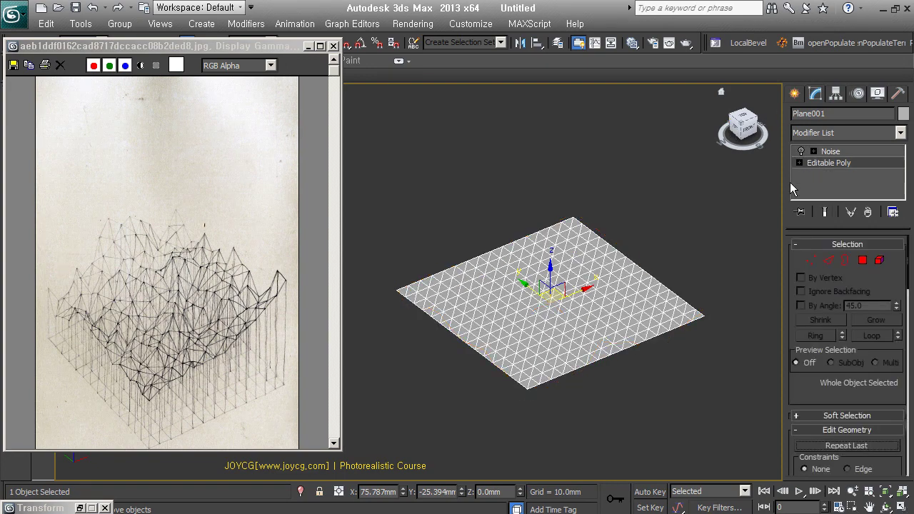
mouse_move(703, 299)
alt+middle_down()
mouse_move(673, 254)
mouse_move(678, 278)
alt+middle_up()
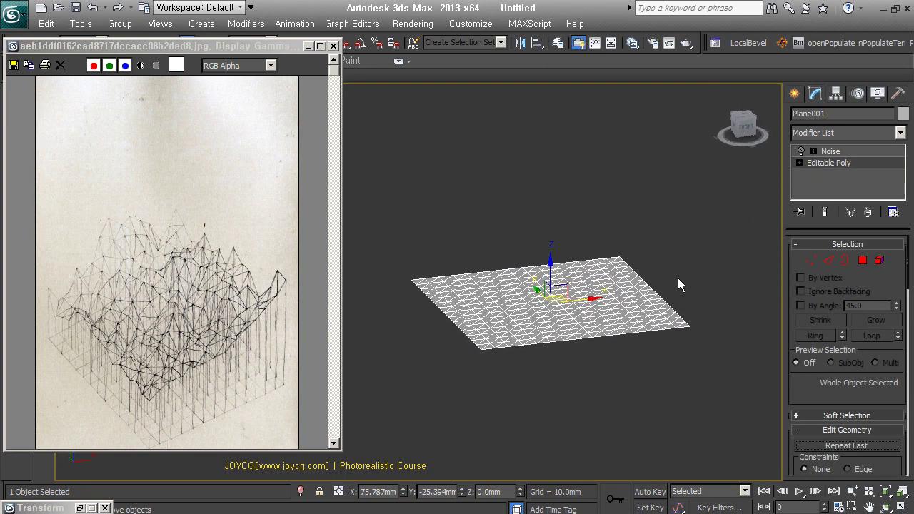
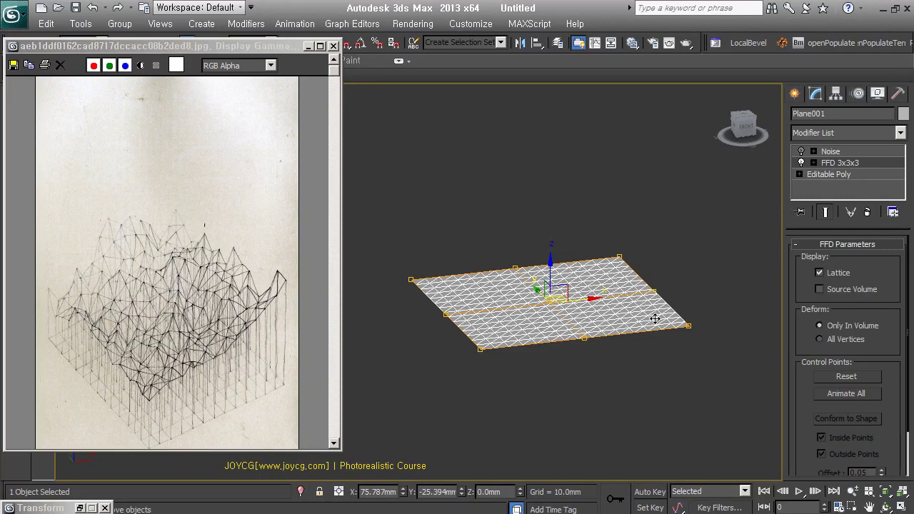
- Enter the Control Points level of the plane's FFD 3x3x3 modifier
alt+middle_drag(541, 329, 866, 188)
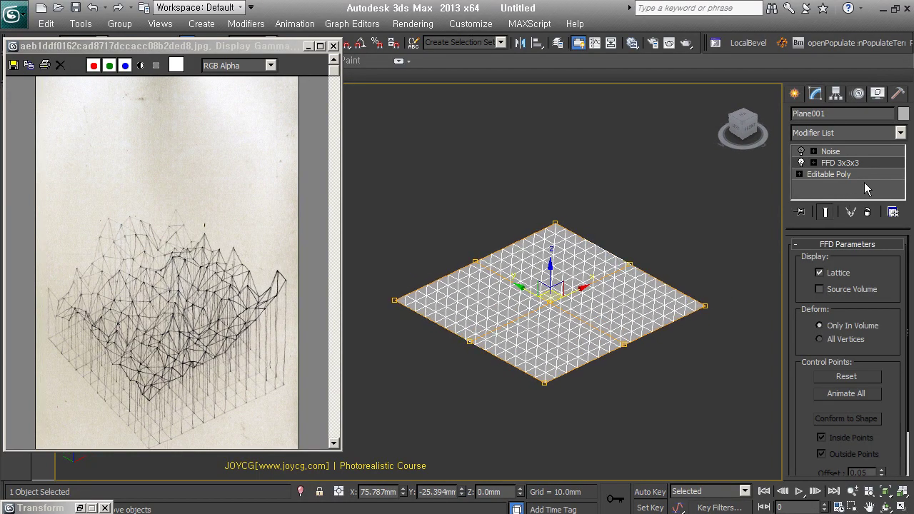
click(861, 164)
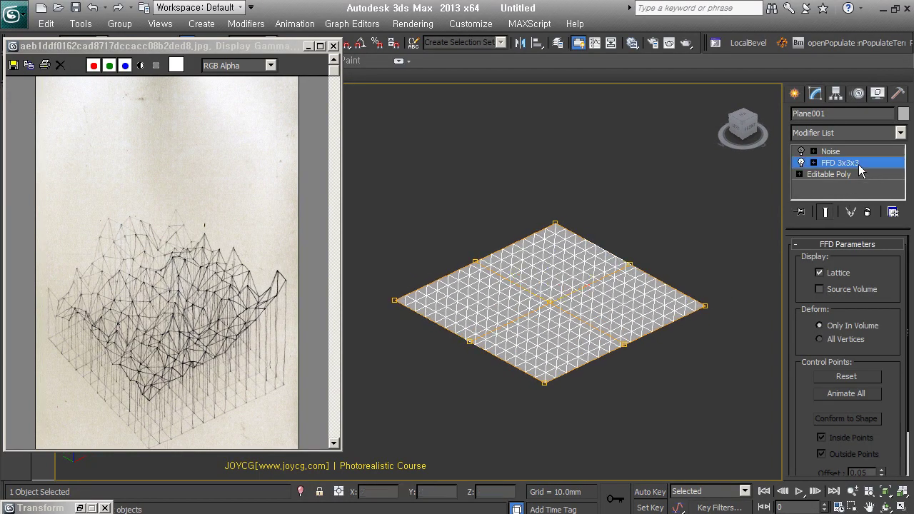
click(815, 162)
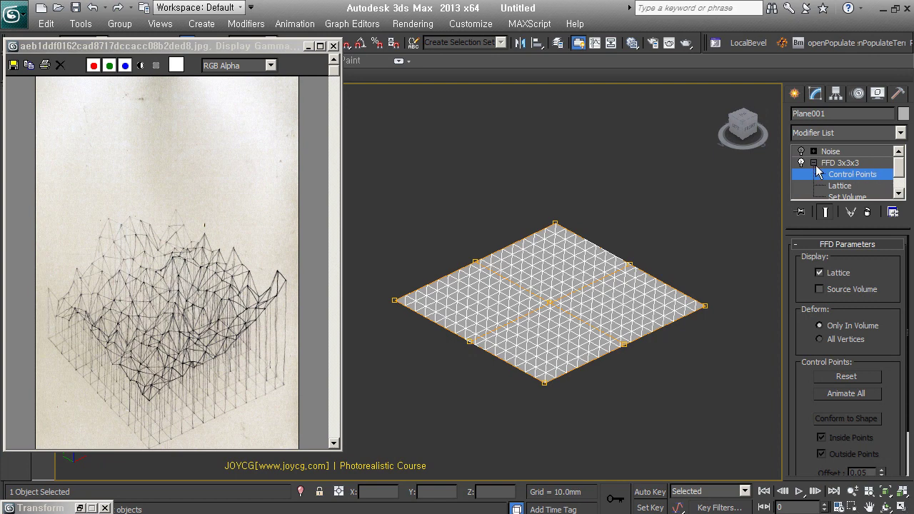
click(814, 163)
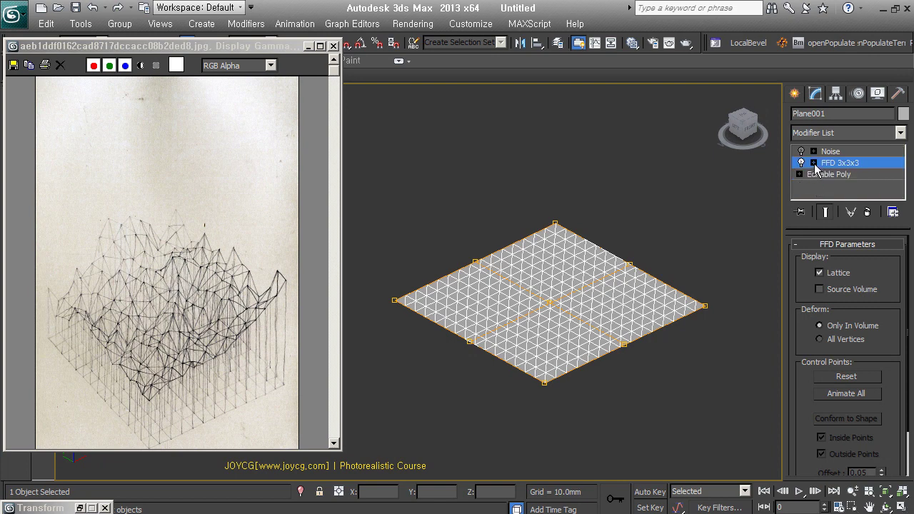
click(866, 163)
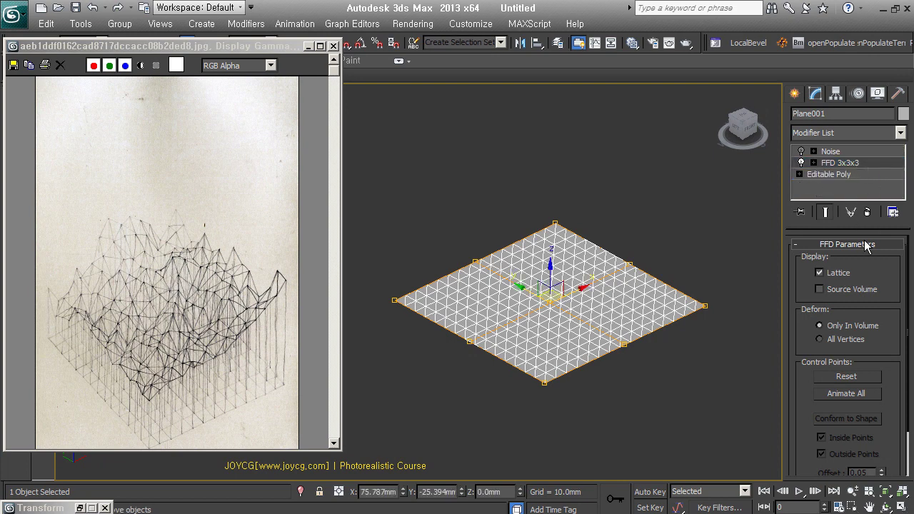
click(872, 164)
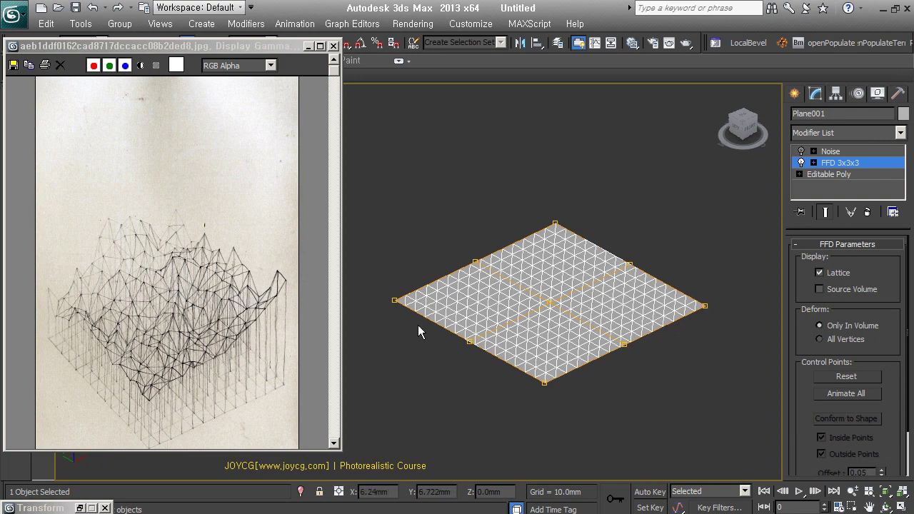
- Raise the back lattice points and slightly lower the central ones to bulge the plane
mouse_move(665, 325)
alt+middle_down()
mouse_move(707, 339)
mouse_move(660, 296)
alt+middle_up()
drag(571, 214, 645, 314)
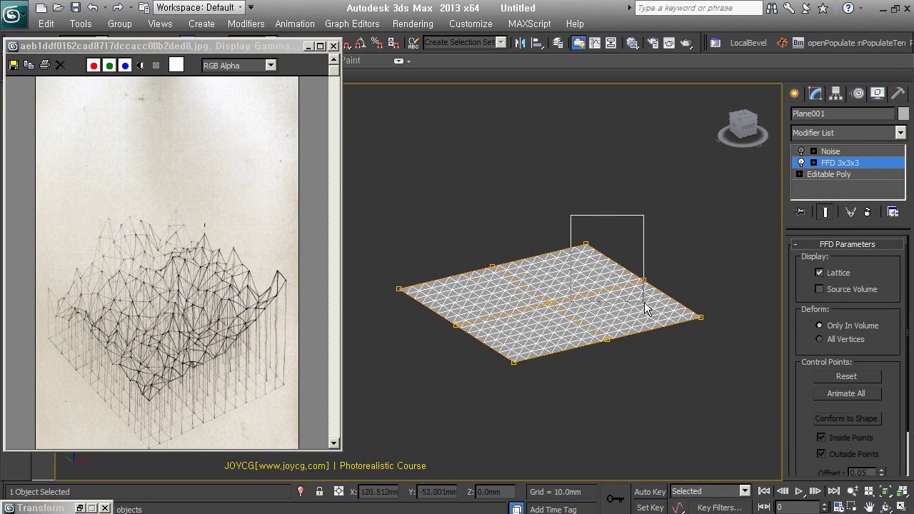
drag(476, 236, 565, 318)
drag(608, 208, 647, 279)
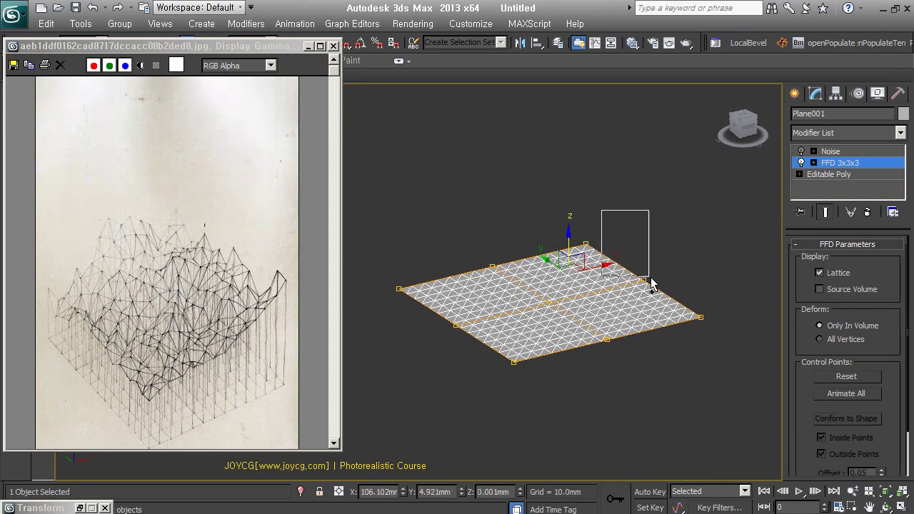
drag(572, 239, 572, 211)
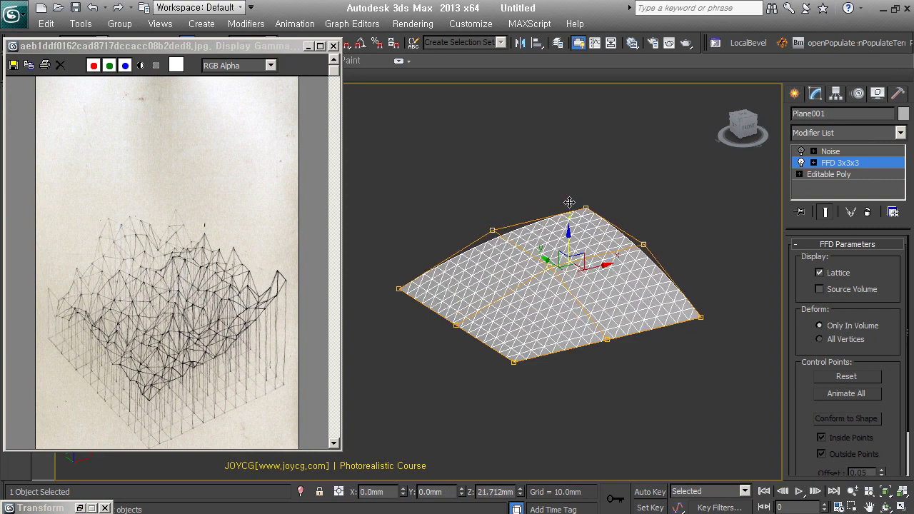
click(511, 241)
click(493, 239)
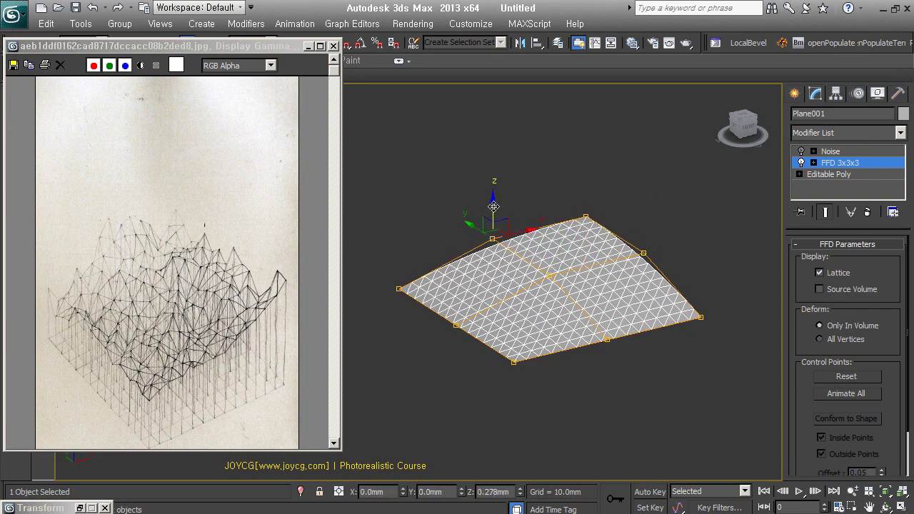
drag(493, 210, 492, 185)
click(544, 271)
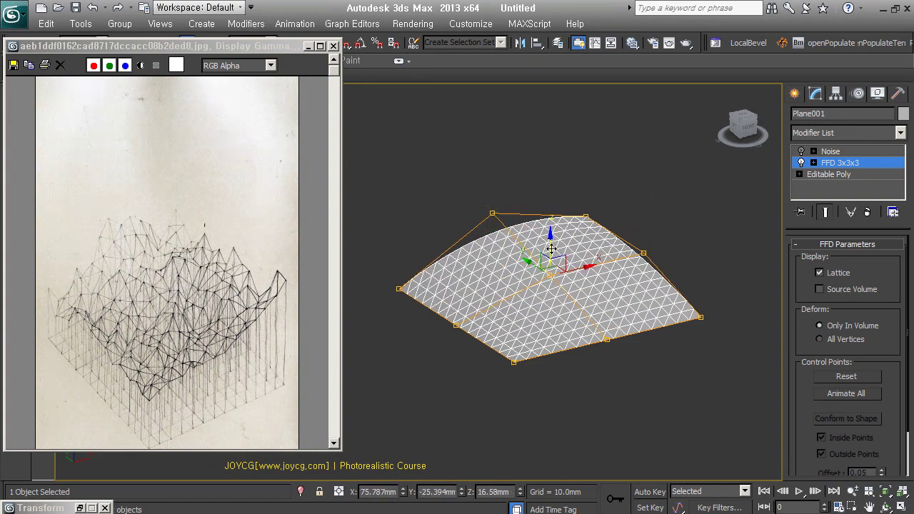
drag(548, 255, 549, 259)
- Reshape the right and left corner points, lifting one corner to about 22.6 mm
click(626, 353)
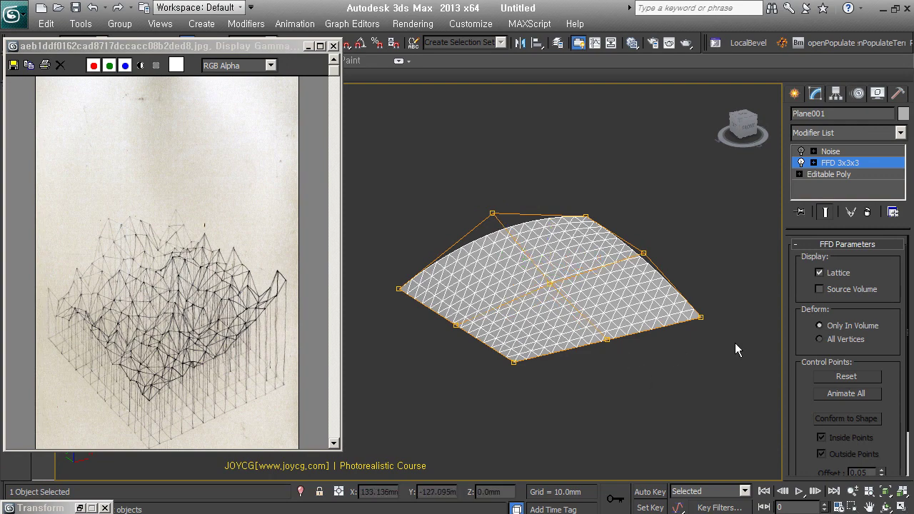
click(701, 317)
mouse_move(699, 285)
mouse_down()
mouse_move(698, 223)
mouse_move(630, 245)
mouse_move(643, 251)
mouse_move(644, 275)
mouse_up()
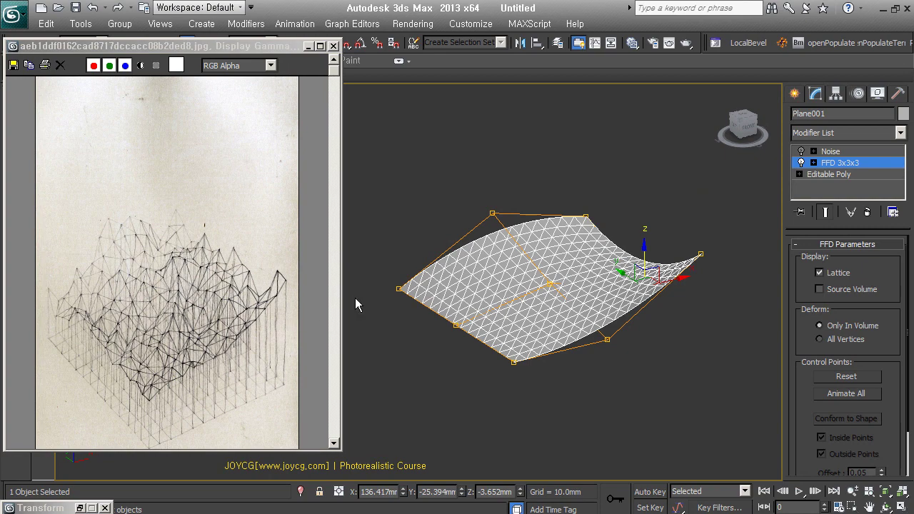
click(399, 288)
drag(398, 282, 398, 261)
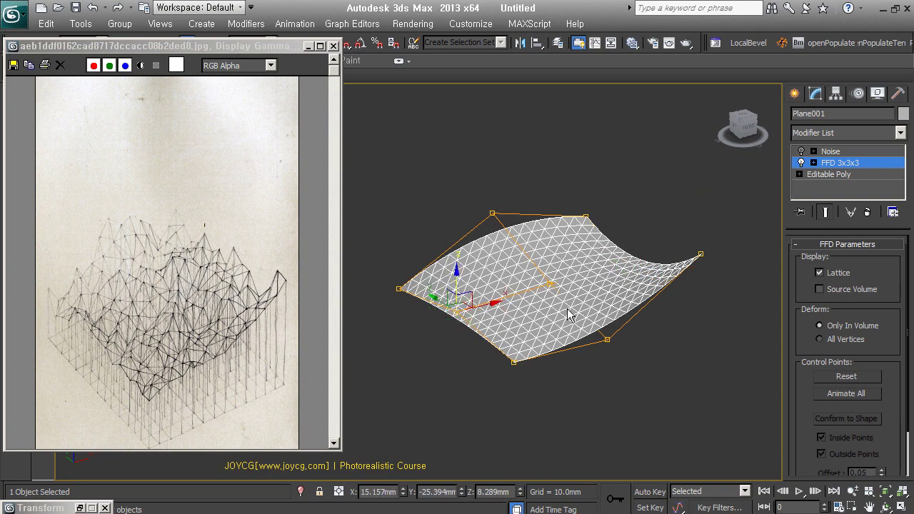
alt+middle_drag(543, 307, 593, 303)
drag(630, 227, 698, 340)
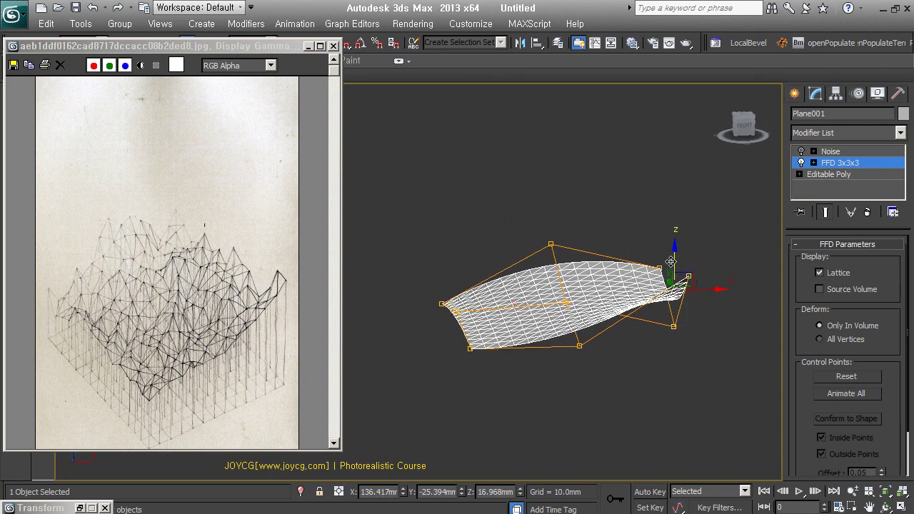
drag(670, 262, 671, 297)
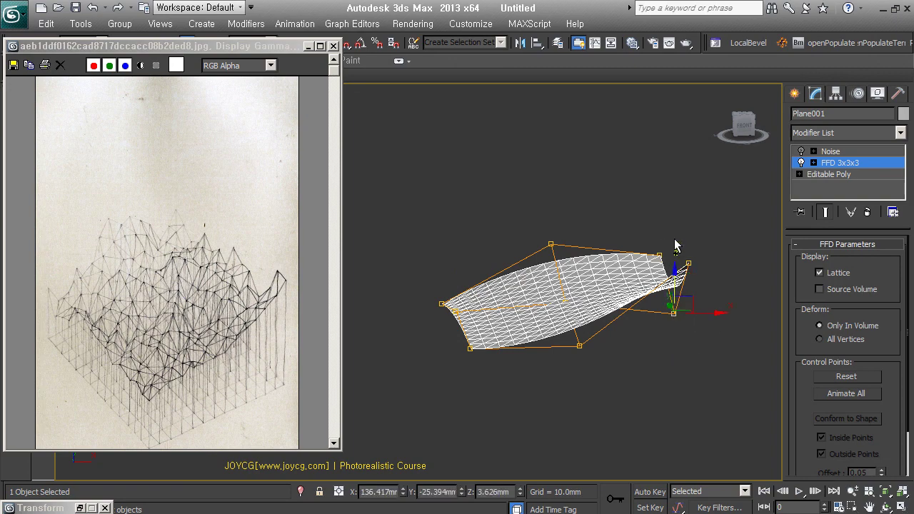
drag(673, 257, 669, 207)
mouse_move(670, 207)
alt+middle_down()
mouse_move(627, 312)
mouse_move(701, 254)
alt+middle_up()
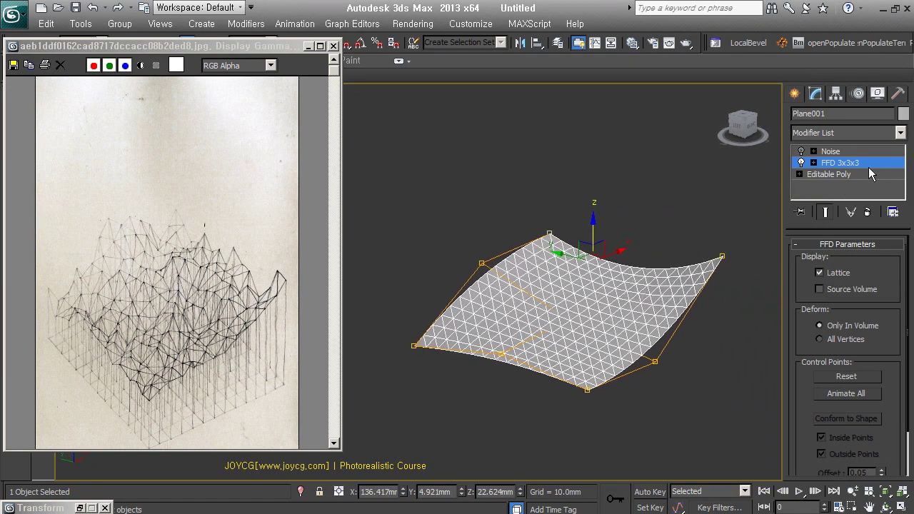
click(828, 152)
- Re-enable the Noise modifier so the warped plane becomes rugged terrain
click(802, 151)
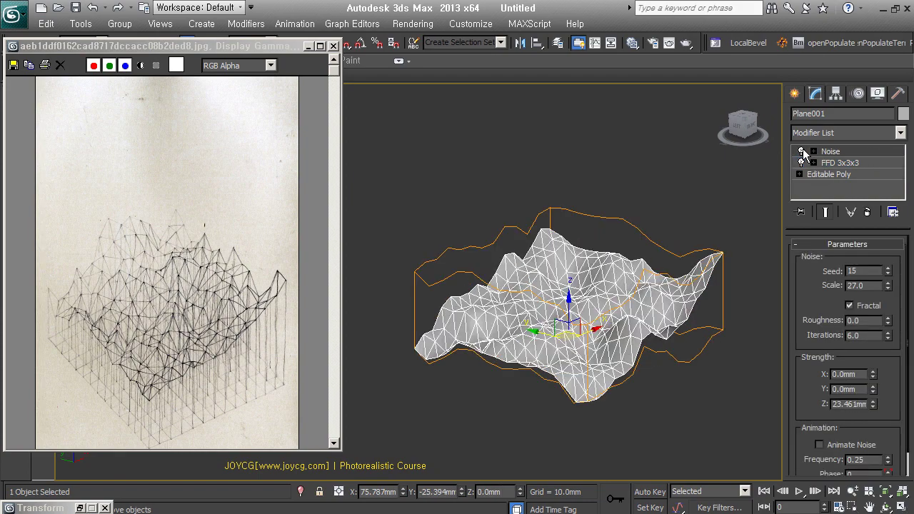
mouse_move(672, 214)
alt+middle_down()
mouse_move(607, 237)
mouse_move(674, 250)
mouse_move(696, 308)
mouse_move(664, 277)
alt+middle_up()
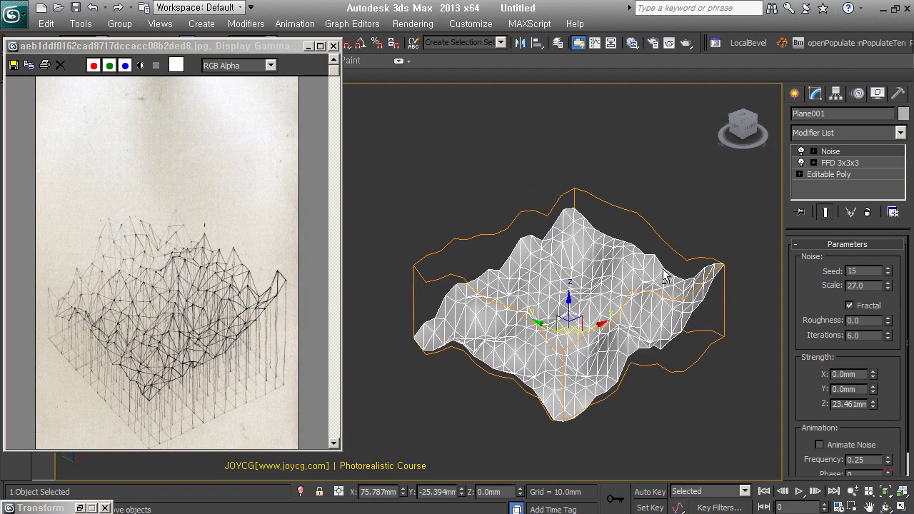
middle_drag(668, 325, 656, 315)
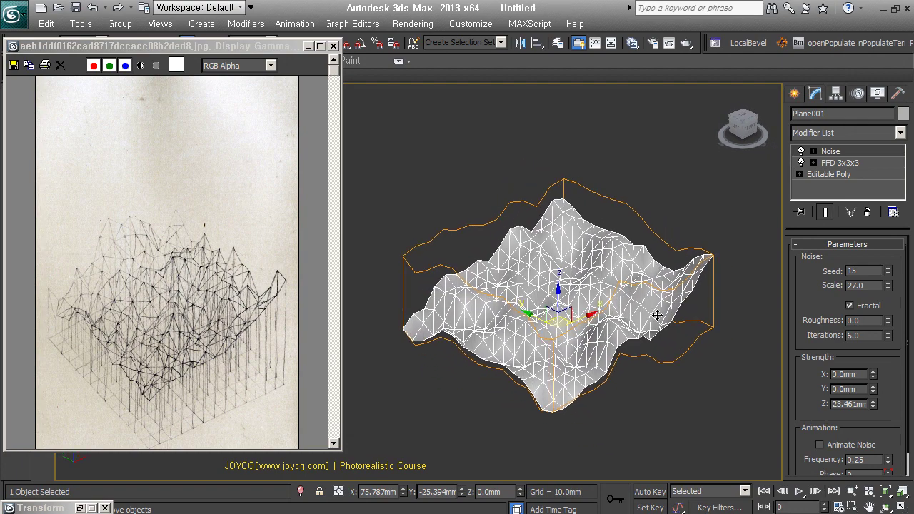
drag(814, 416, 816, 321)
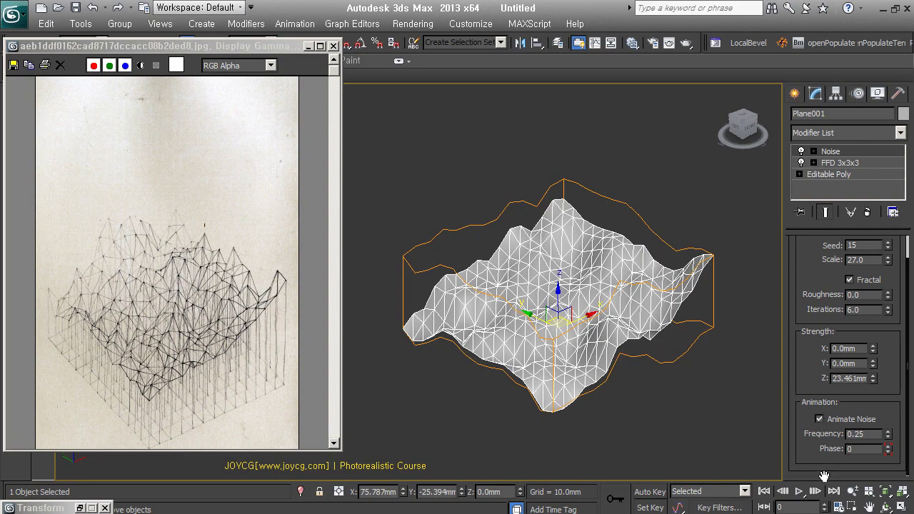
- Preview the noise animation, then turn Animate Noise off at Phase 99 and pick the Noise Gizmo
click(799, 493)
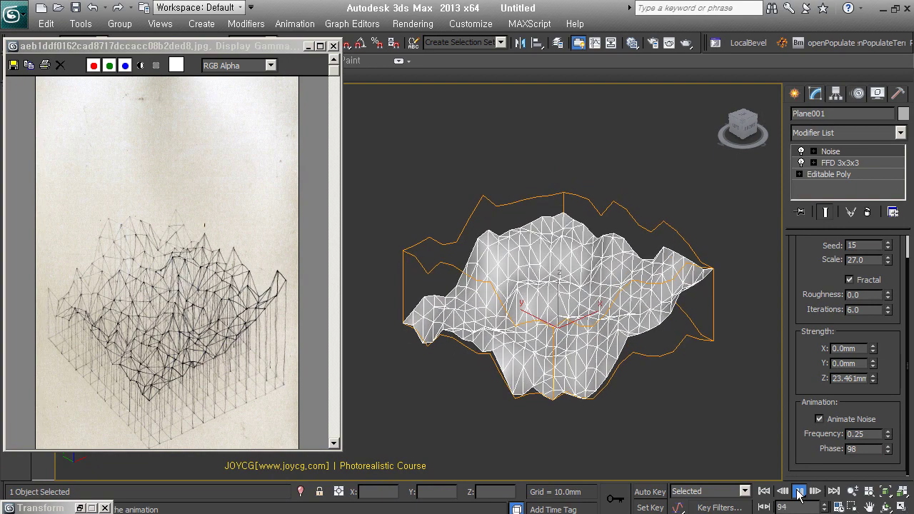
click(799, 492)
click(819, 419)
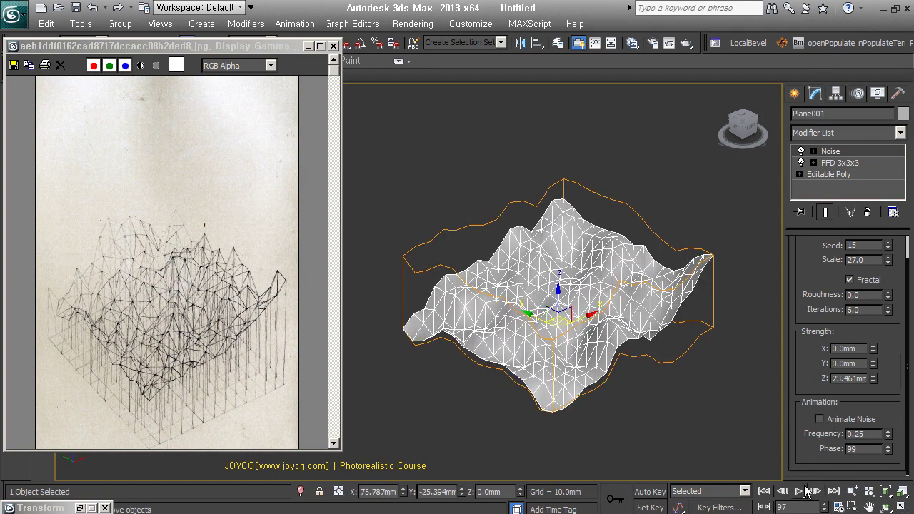
click(783, 491)
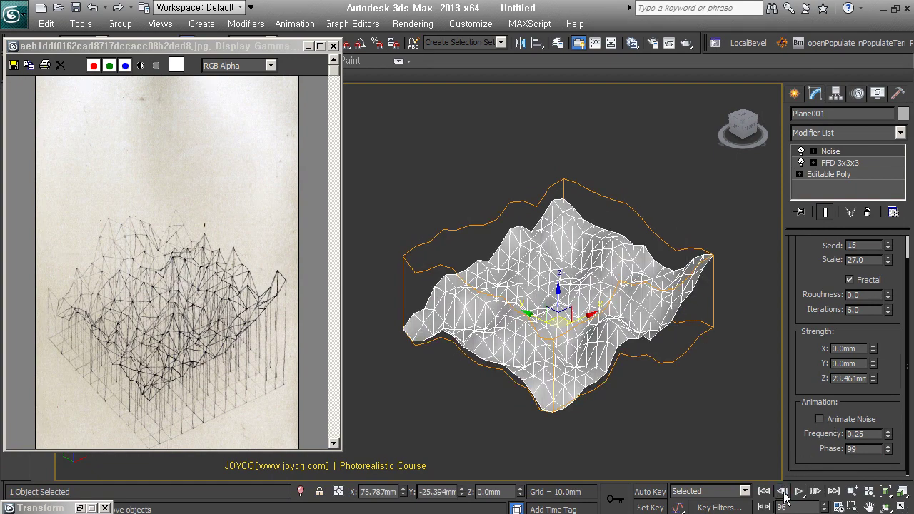
click(821, 151)
click(814, 151)
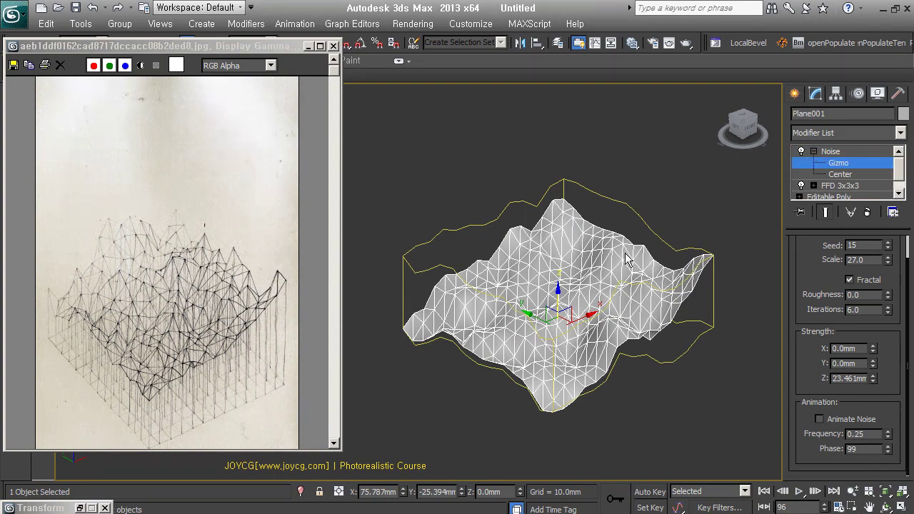
- Reposition the Noise gizmo in several moves to vary the terrain's noise pattern
mouse_move(556, 303)
mouse_down()
mouse_move(564, 286)
mouse_move(563, 324)
mouse_move(628, 365)
mouse_move(482, 342)
mouse_up()
alt+middle_drag(655, 329, 612, 350)
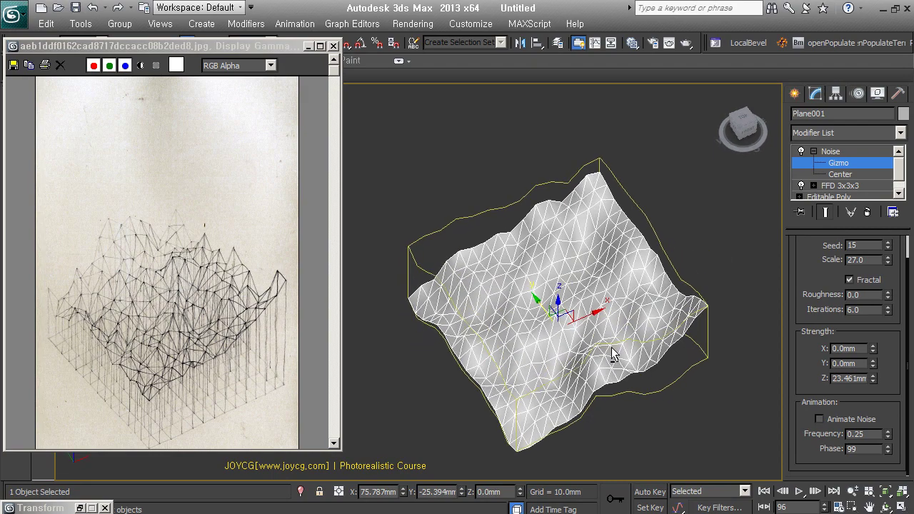
drag(592, 314, 496, 347)
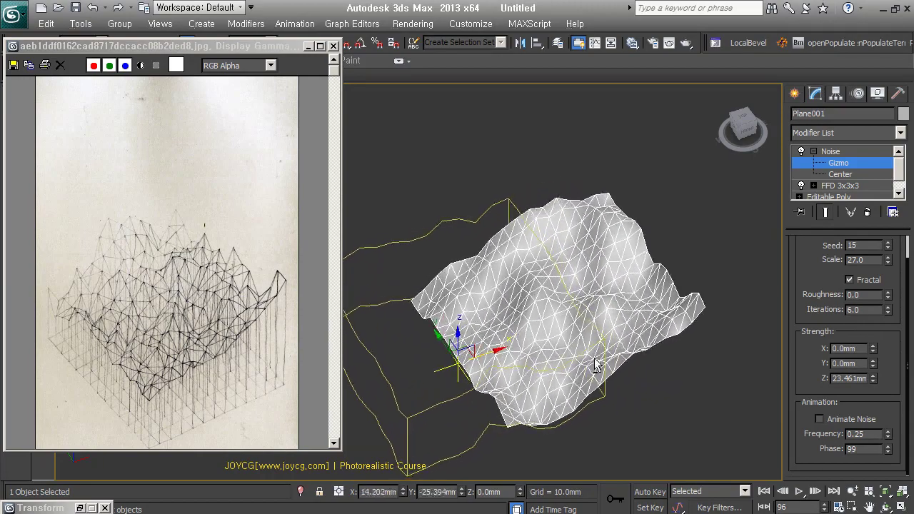
mouse_move(596, 367)
alt+middle_down()
mouse_move(618, 331)
mouse_move(565, 333)
mouse_move(632, 332)
mouse_move(631, 343)
alt+middle_up()
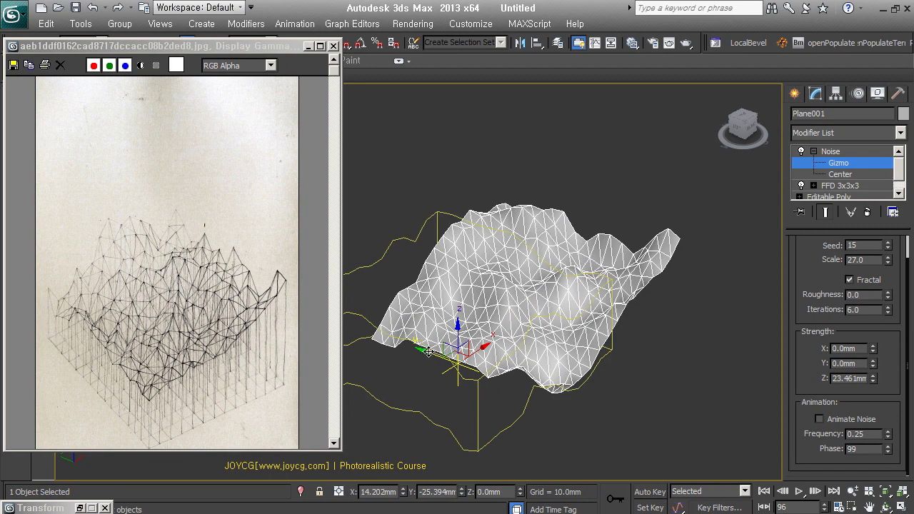
mouse_move(457, 348)
mouse_down()
mouse_move(440, 349)
mouse_move(452, 357)
mouse_up()
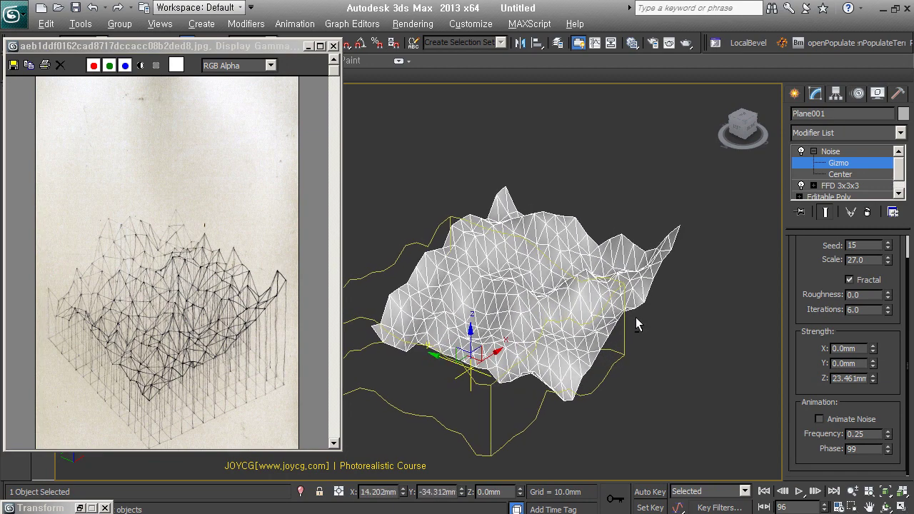
mouse_move(636, 317)
alt+middle_down()
mouse_move(600, 312)
mouse_move(620, 330)
alt+middle_up()
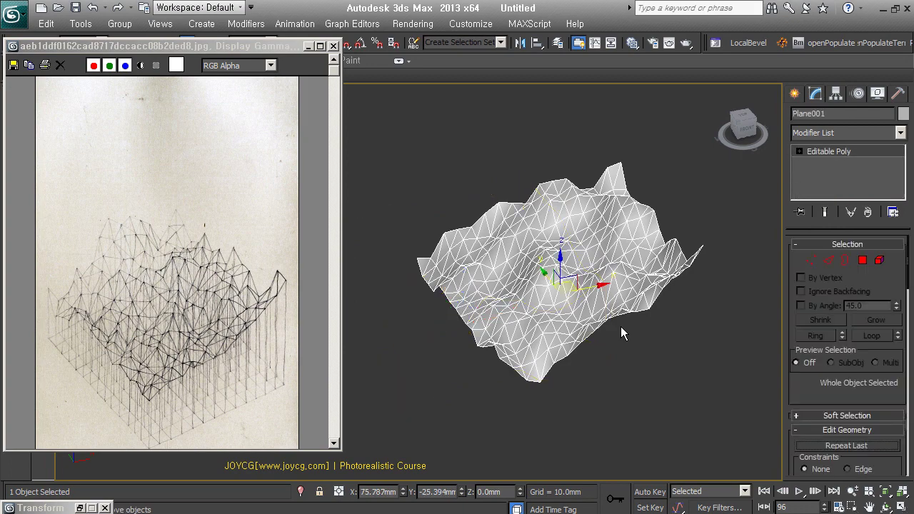
- Select all 705 edges of the collapsed terrain mesh with Ctrl+A in Edge mode
alt+middle_drag(621, 326, 649, 306)
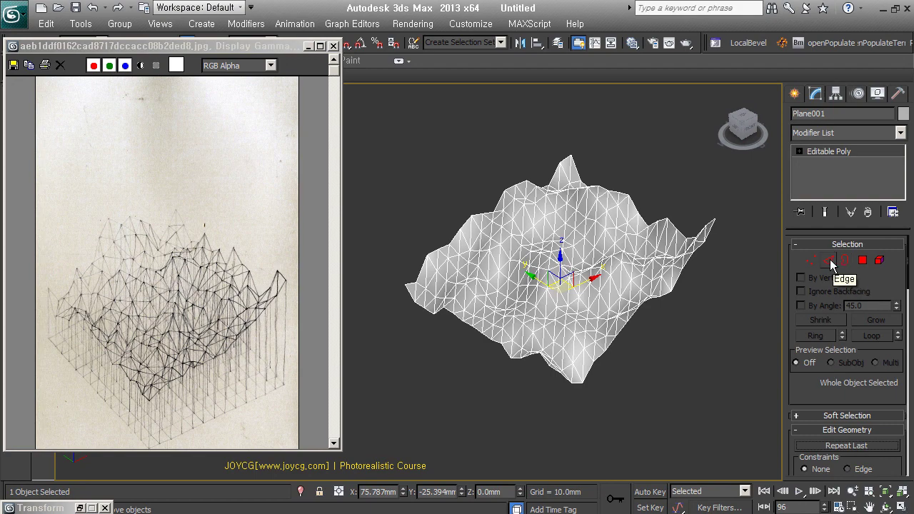
click(831, 264)
key(ctrl+a)
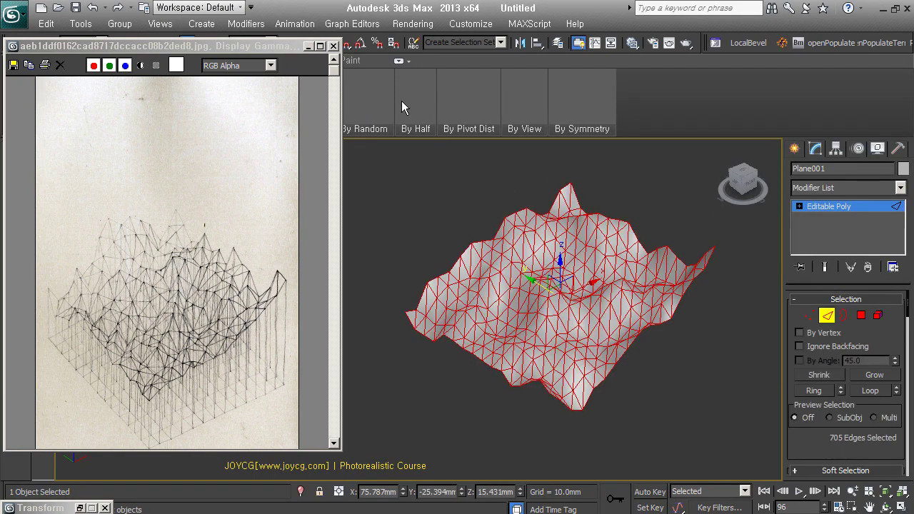
click(401, 107)
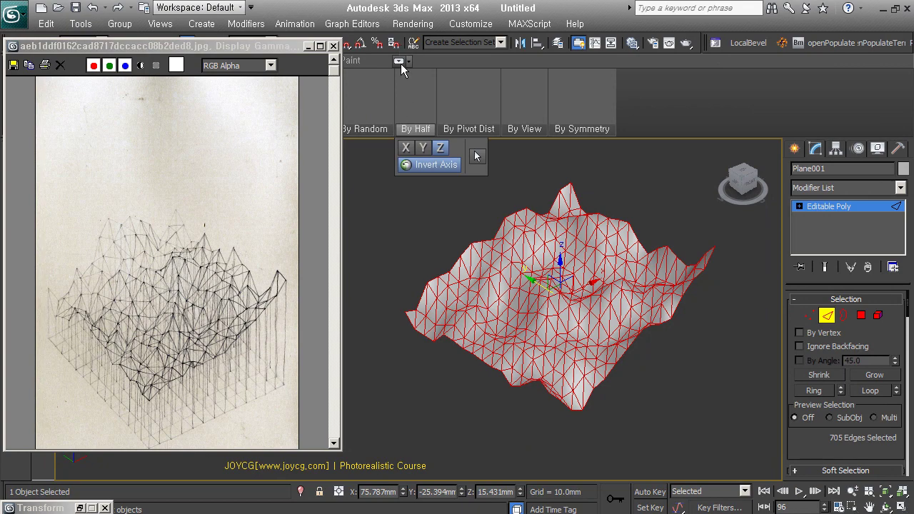
click(399, 62)
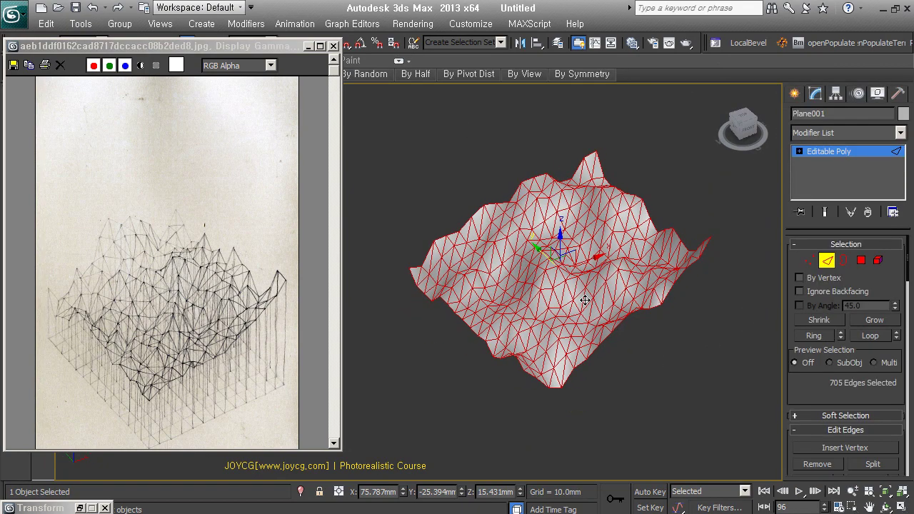
drag(813, 397, 814, 228)
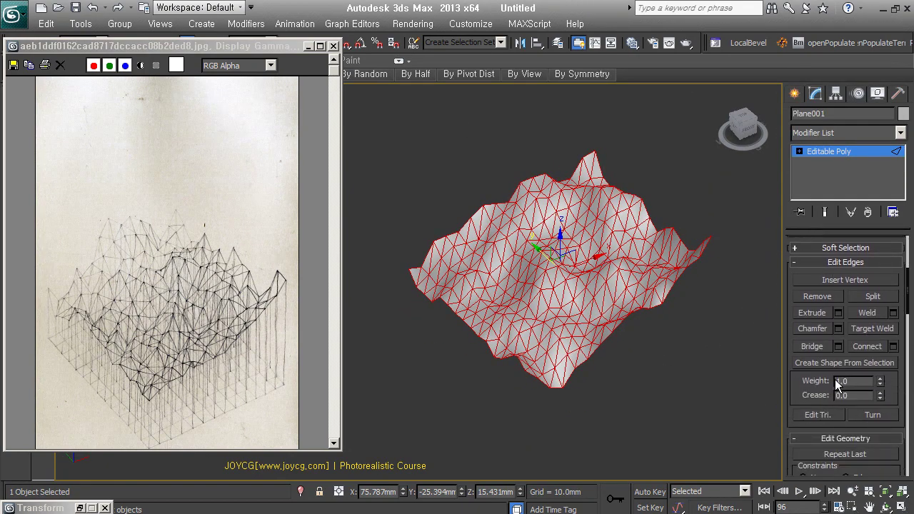
- Create a Linear shape Shape001 from the selected edges, hide the plane and select the wireframe
click(888, 364)
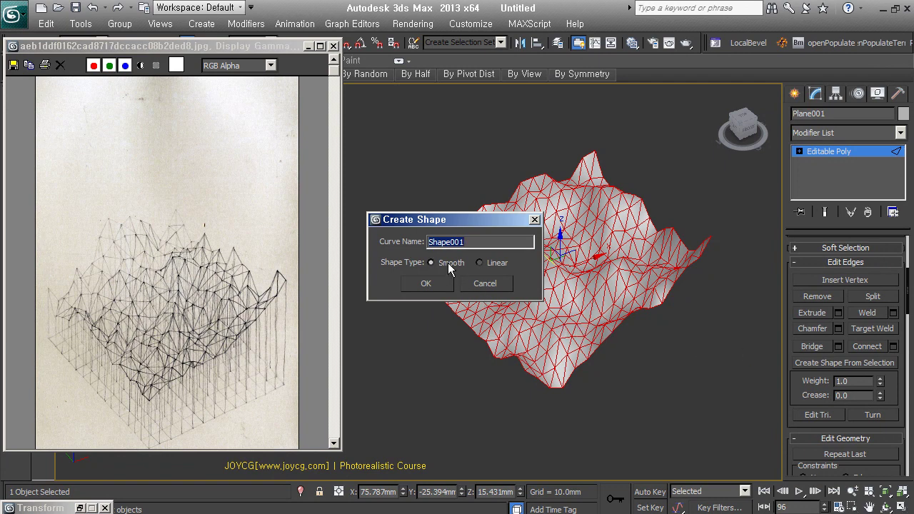
drag(457, 223, 452, 330)
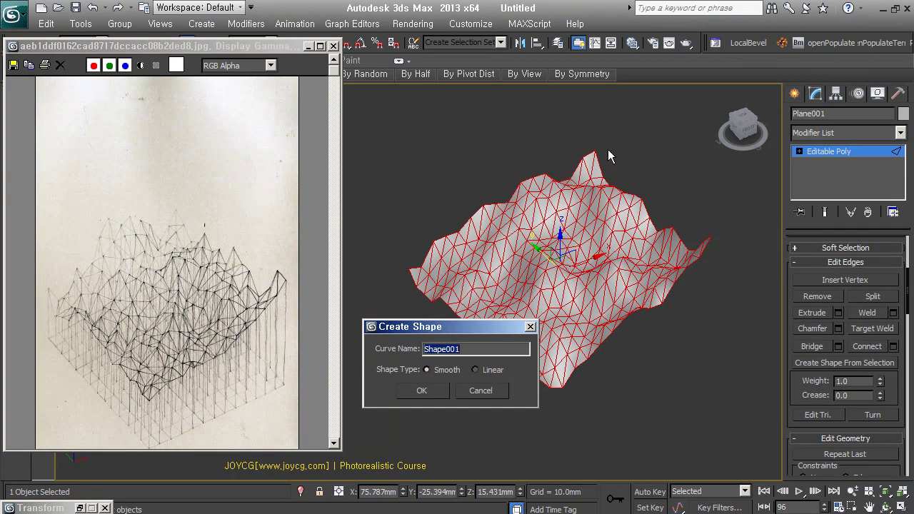
click(476, 370)
click(425, 391)
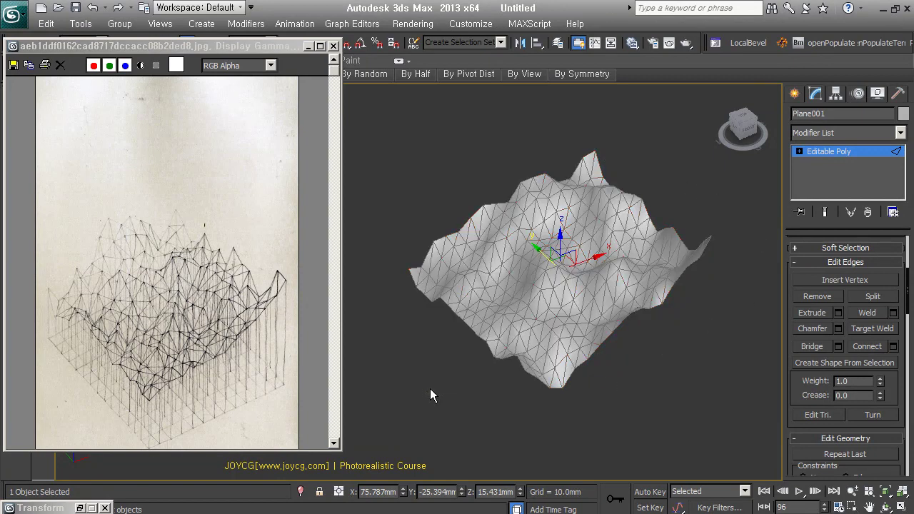
click(828, 151)
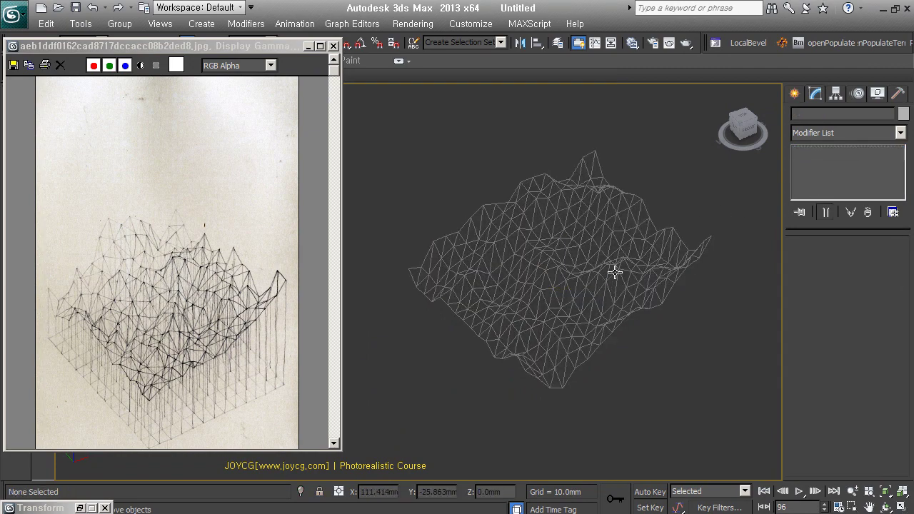
click(614, 271)
mouse_move(657, 338)
alt+middle_down()
mouse_move(471, 330)
mouse_move(672, 320)
alt+middle_up()
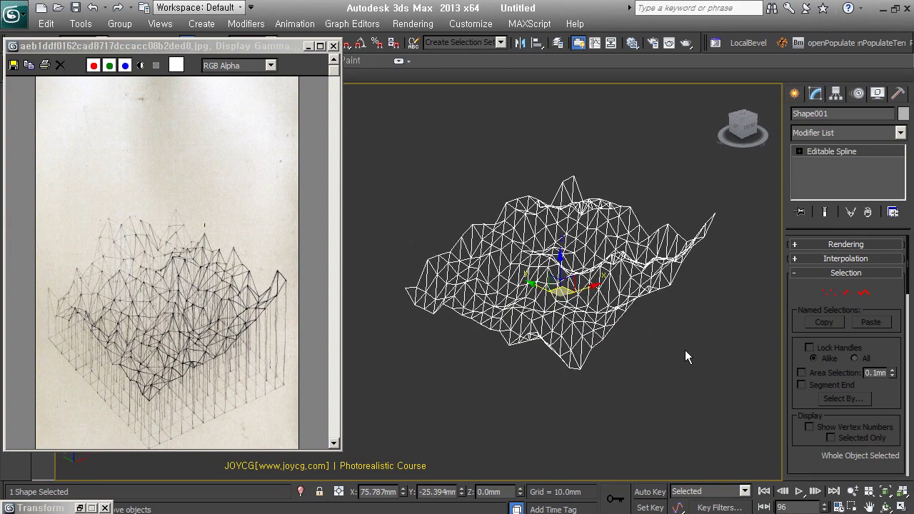
alt+middle_drag(685, 349, 676, 361)
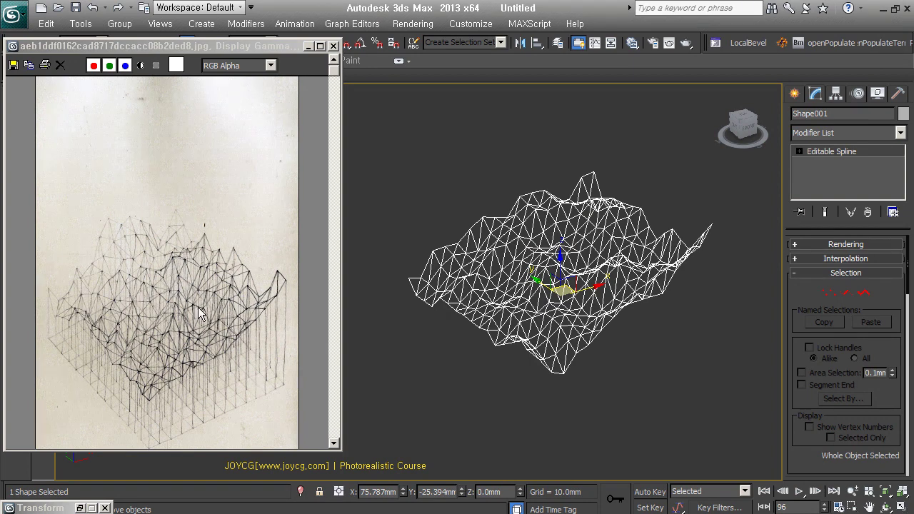
middle_drag(545, 336, 511, 327)
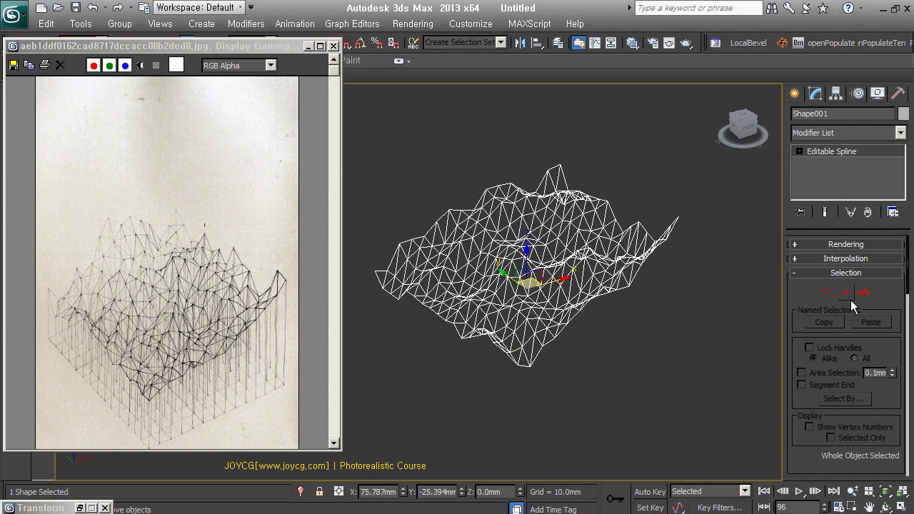
- Box-select all 705 segments and all 706 vertices of the spline, then return to Segment mode
click(846, 294)
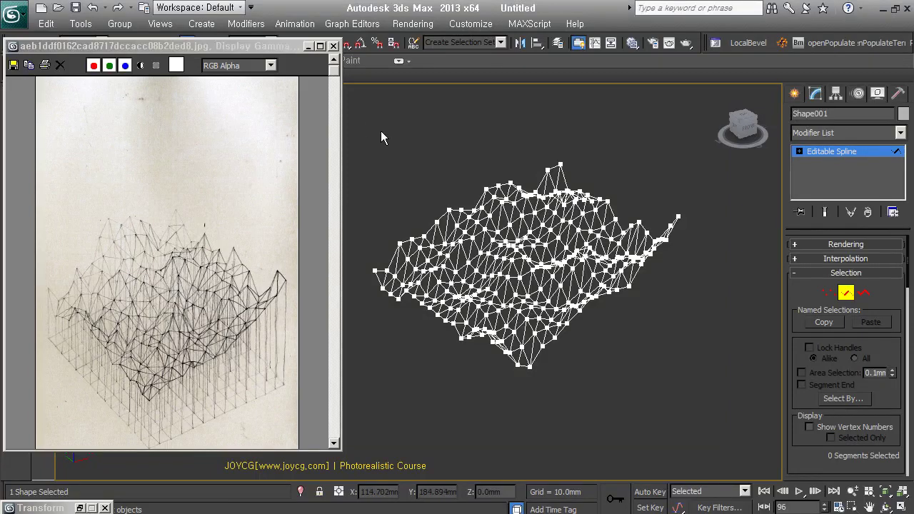
drag(350, 112, 716, 424)
mouse_move(680, 405)
alt+middle_down()
mouse_move(679, 452)
mouse_move(669, 427)
alt+middle_up()
click(829, 293)
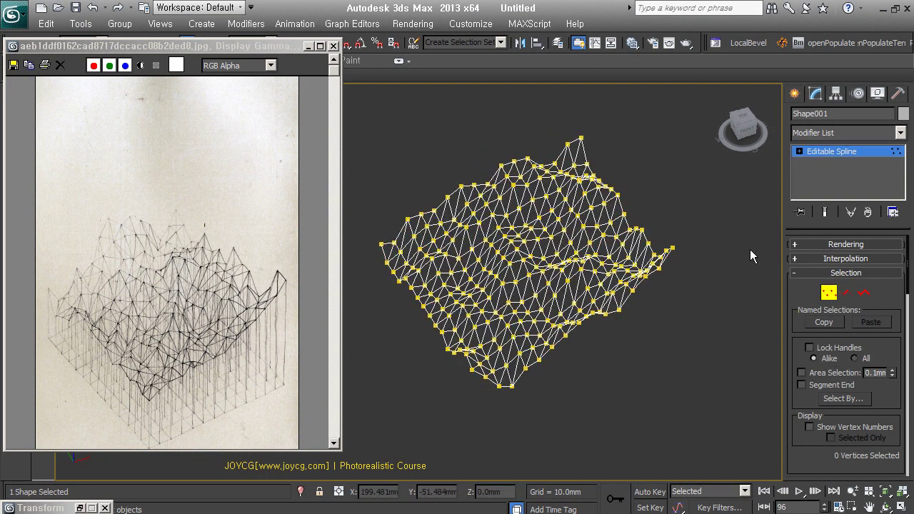
mouse_move(353, 105)
mouse_down()
mouse_move(623, 395)
mouse_move(712, 448)
mouse_up()
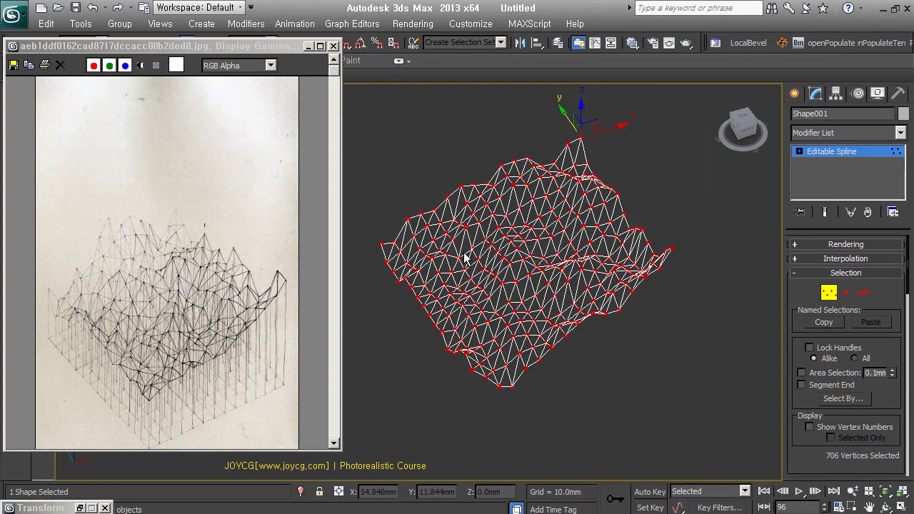
click(845, 294)
drag(804, 392, 814, 121)
scroll(821, 150, down, 3)
scroll(829, 178, down, 3)
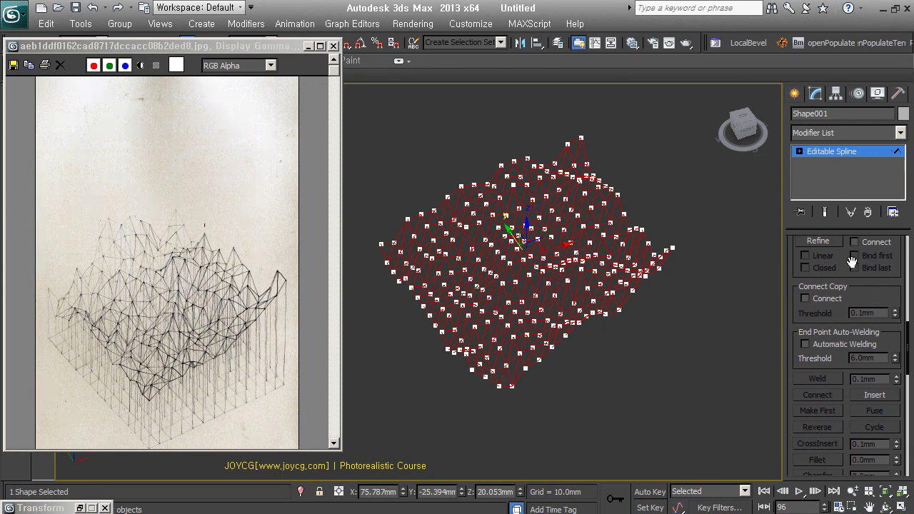
- With Connect Copy on and welding off, Shift-move a copy about 69 mm down, joined by vertical lines
click(828, 305)
click(826, 347)
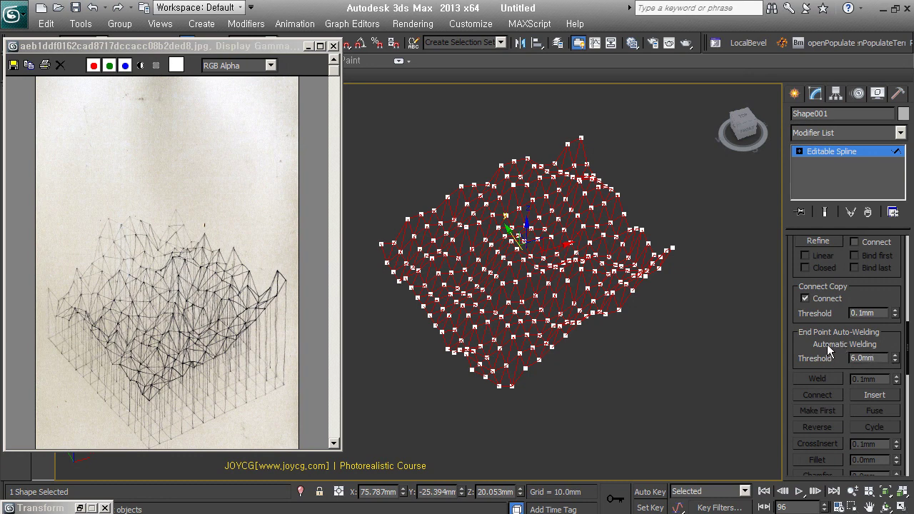
click(830, 348)
mouse_move(656, 336)
alt+middle_down()
mouse_move(620, 358)
mouse_move(629, 333)
mouse_move(609, 336)
alt+middle_up()
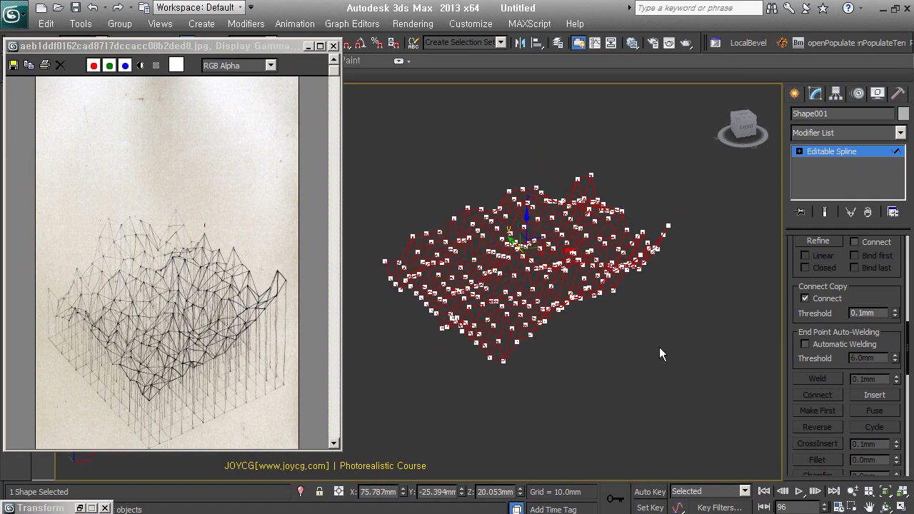
middle_drag(620, 315, 643, 285)
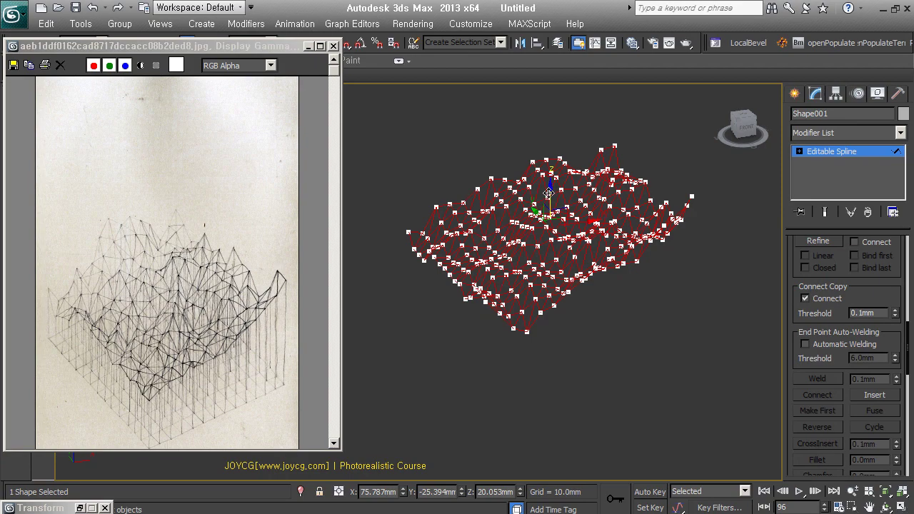
shift+drag(548, 194, 689, 350)
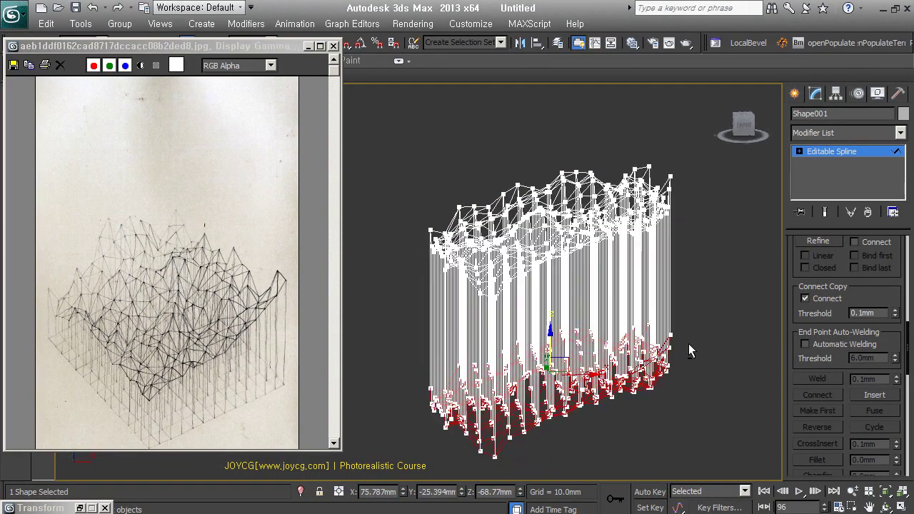
mouse_move(688, 351)
alt+middle_down()
mouse_move(680, 329)
mouse_move(820, 336)
mouse_move(696, 339)
alt+middle_up()
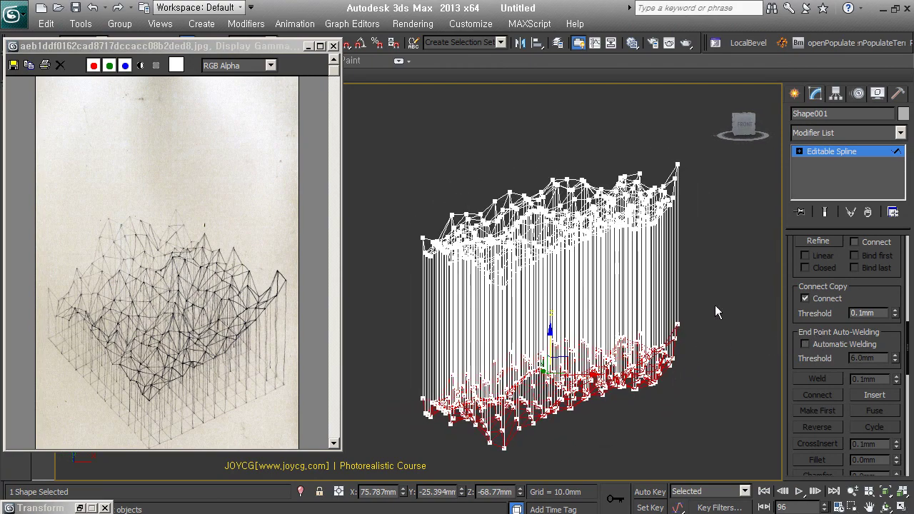
click(799, 152)
click(825, 163)
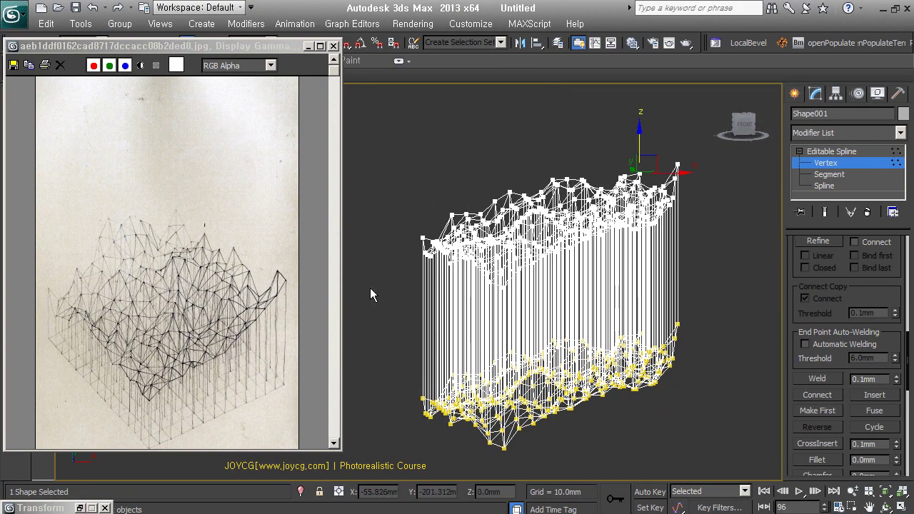
- Select the lower copied vertices and change the selection's transform centre
drag(371, 294, 774, 480)
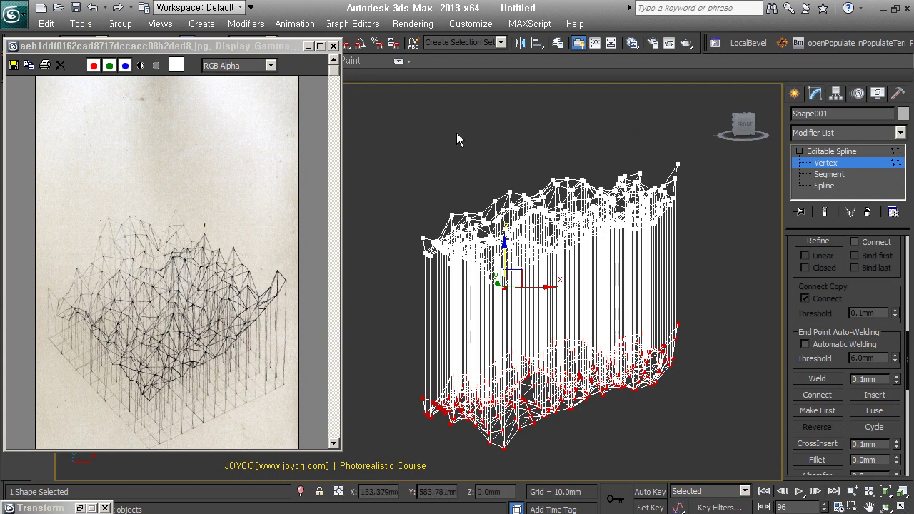
drag(281, 52, 284, 112)
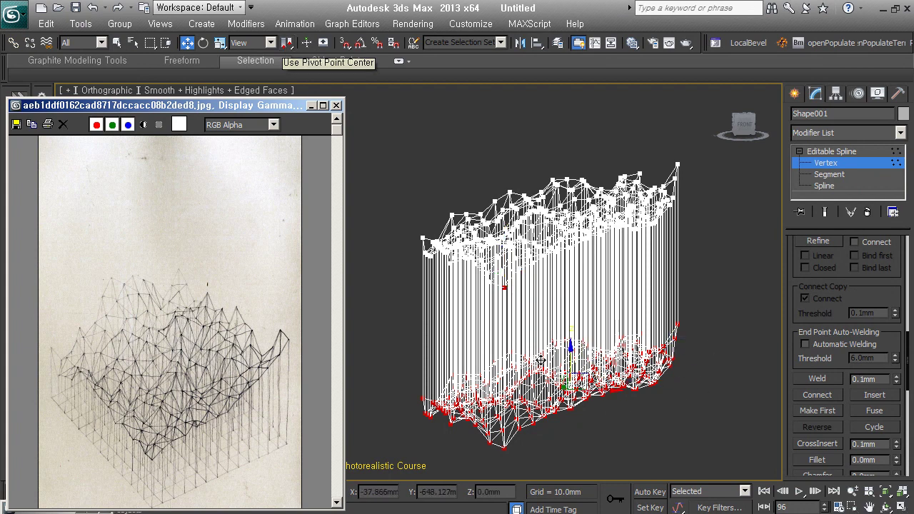
click(537, 315)
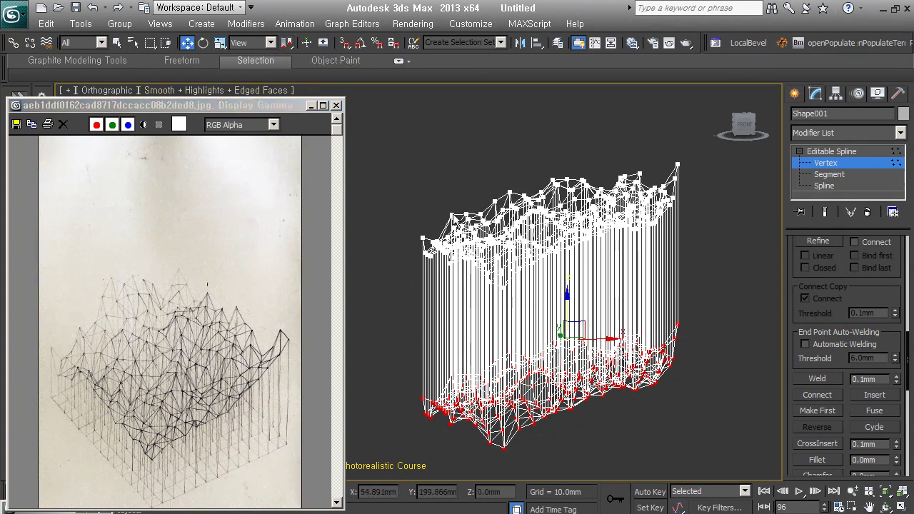
drag(286, 43, 288, 74)
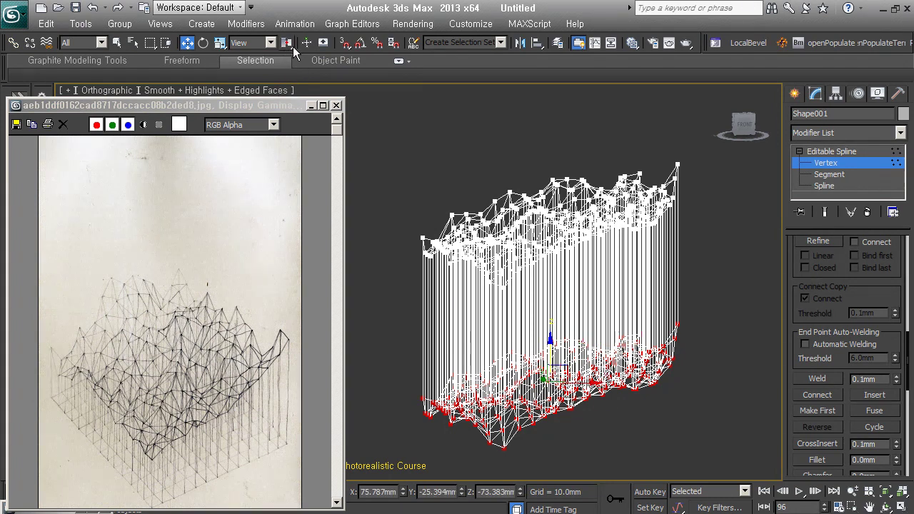
- Flatten the bottom vertices to one level using the Non-uniform Scale type-in's Z spinner
click(220, 43)
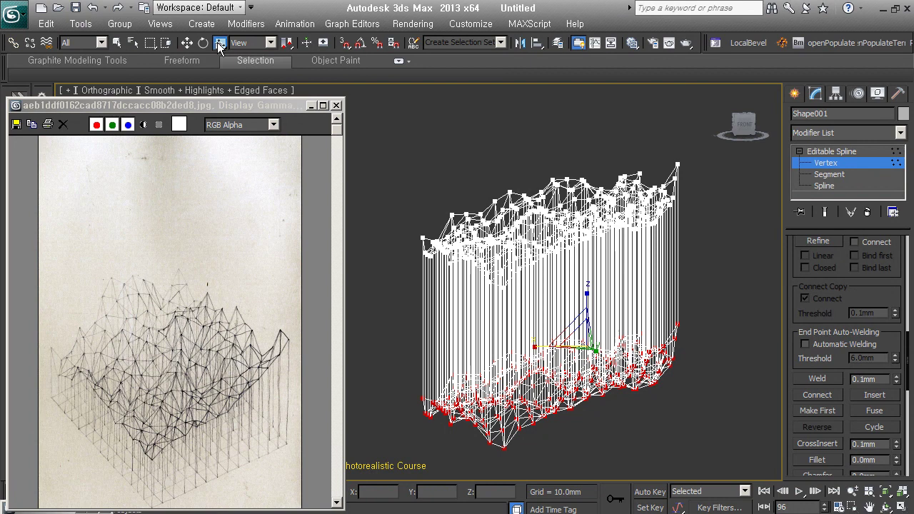
drag(220, 43, 223, 77)
drag(221, 74, 222, 77)
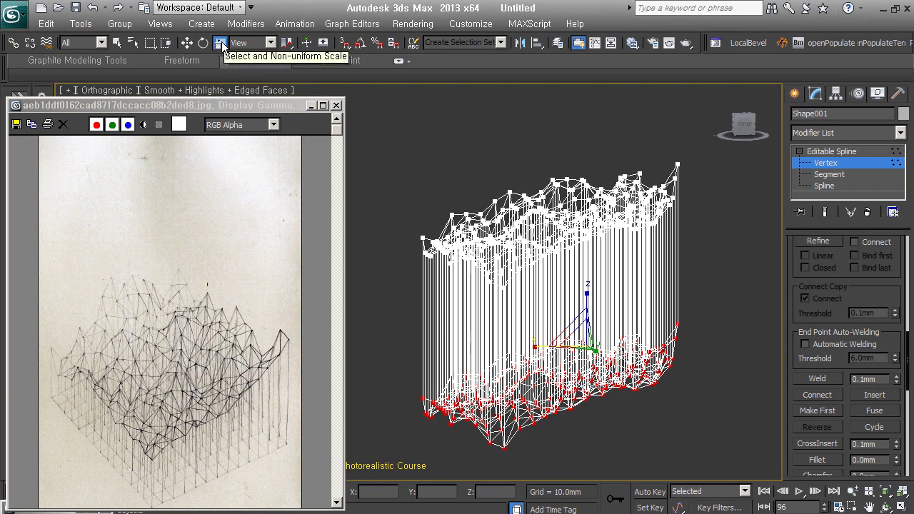
right_click(222, 45)
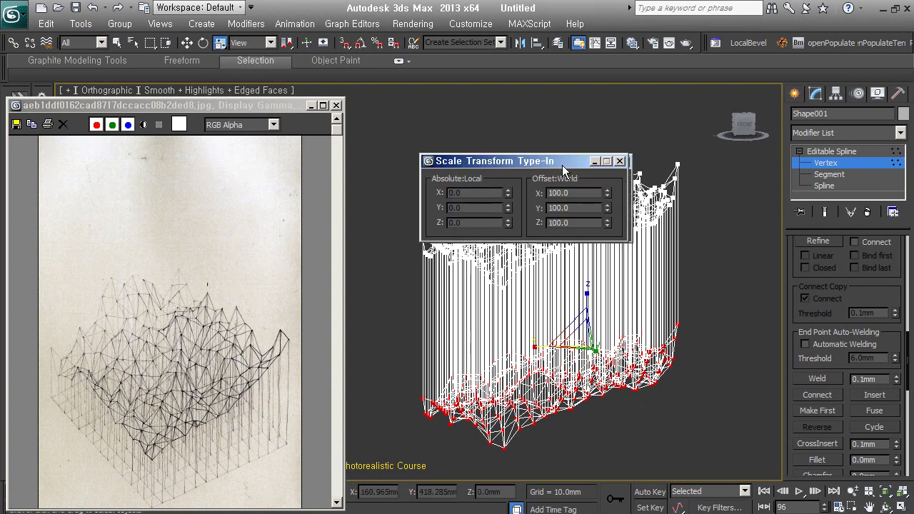
drag(562, 165, 527, 125)
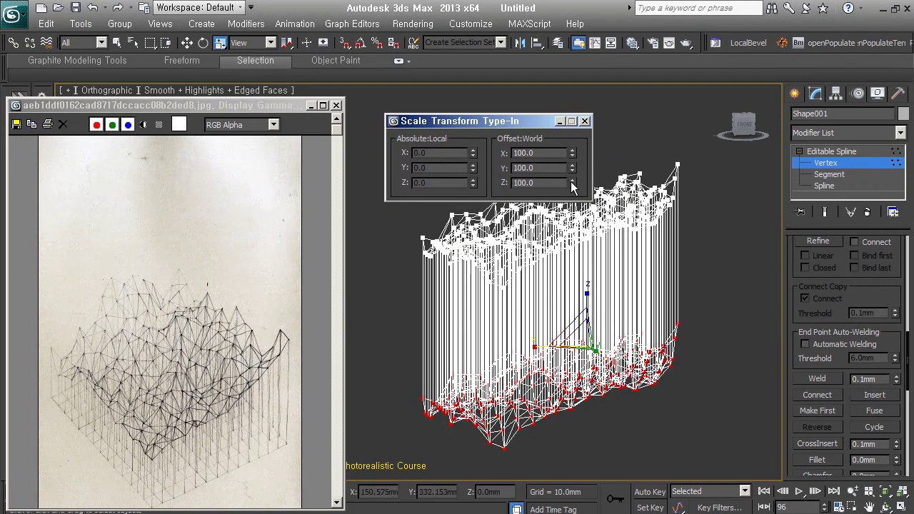
drag(571, 184, 571, 164)
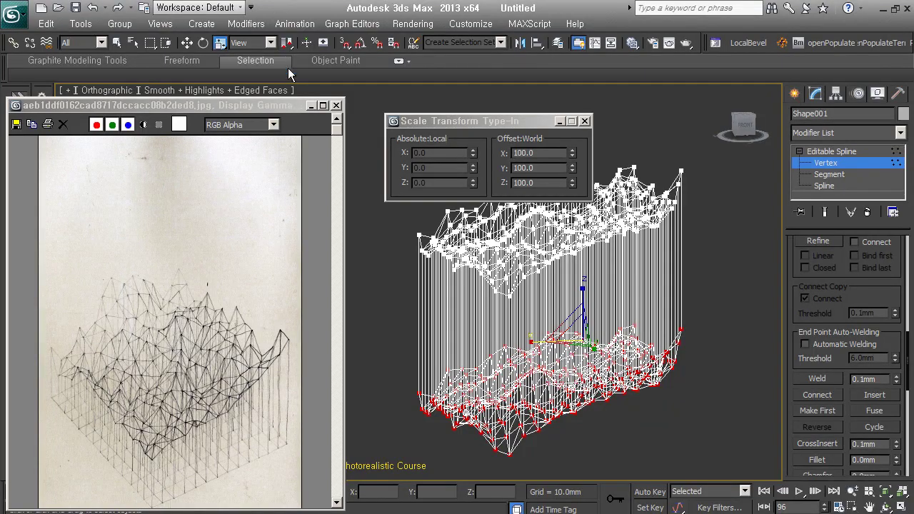
key(ctrl+z)
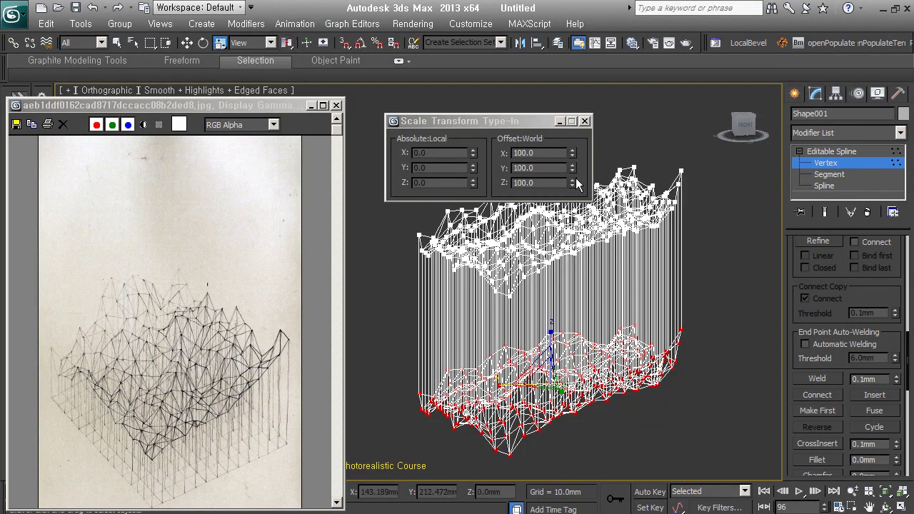
right_click(573, 183)
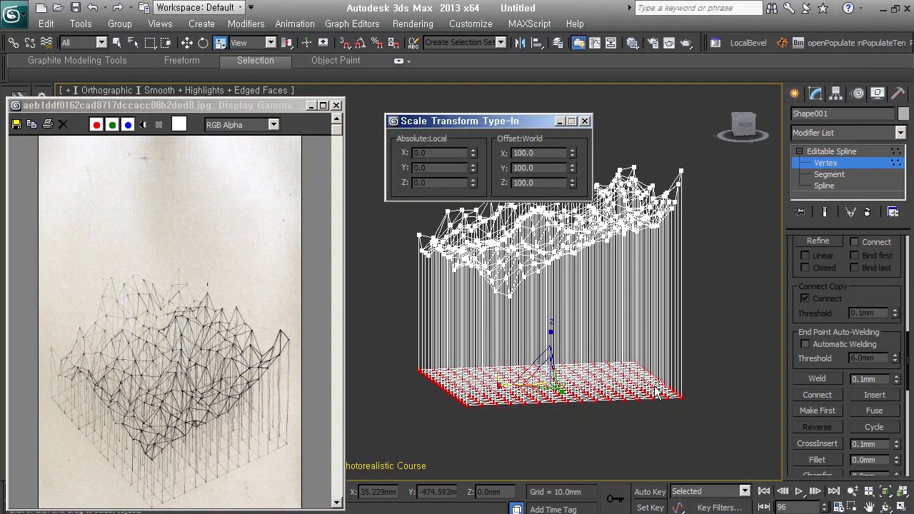
click(587, 122)
- Move the flattened base vertices upward and view the grid from an elevated angle
alt+middle_drag(565, 294, 553, 316)
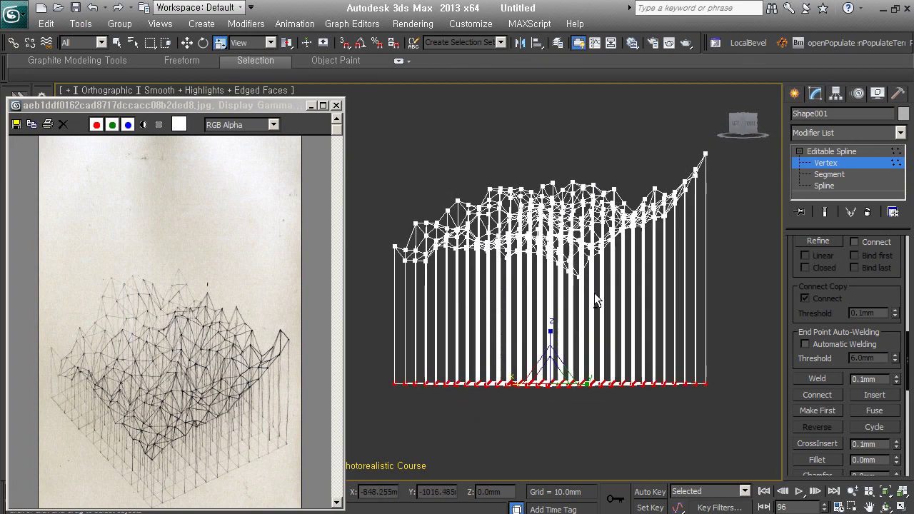
right_click(553, 316)
click(571, 323)
drag(550, 375, 548, 320)
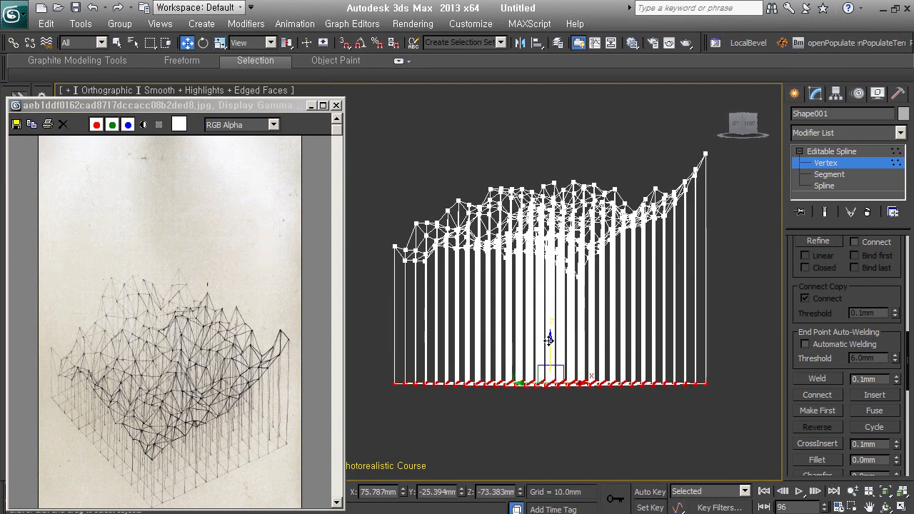
alt+middle_drag(554, 286, 626, 329)
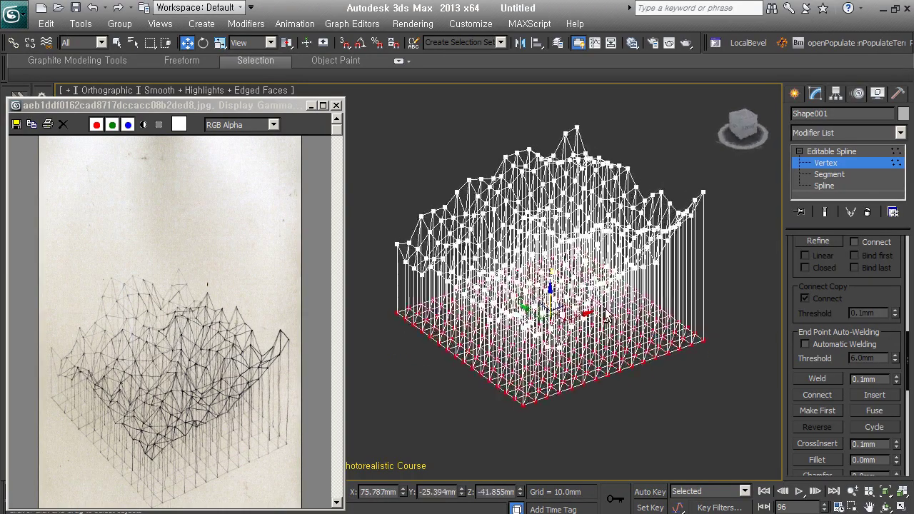
- Exit Vertex level and turn on Enable In Renderer in the spline's Rendering rollout
click(871, 164)
mouse_move(603, 378)
alt+middle_down()
mouse_move(591, 364)
mouse_move(612, 359)
alt+middle_up()
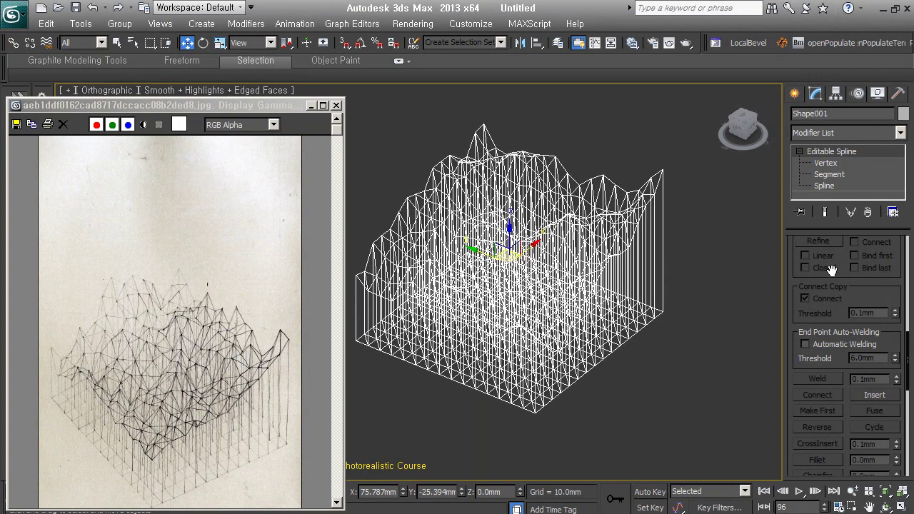
scroll(850, 357, up, 5)
scroll(853, 368, up, 3)
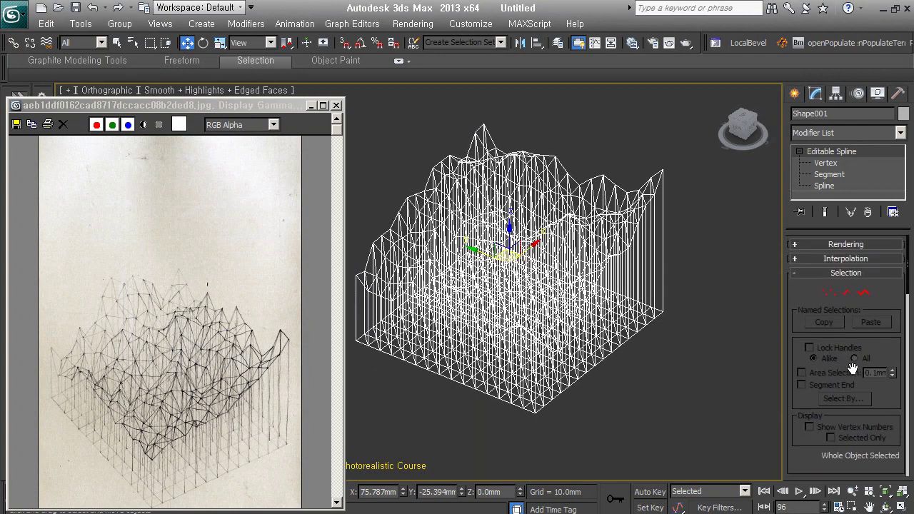
click(842, 274)
click(840, 245)
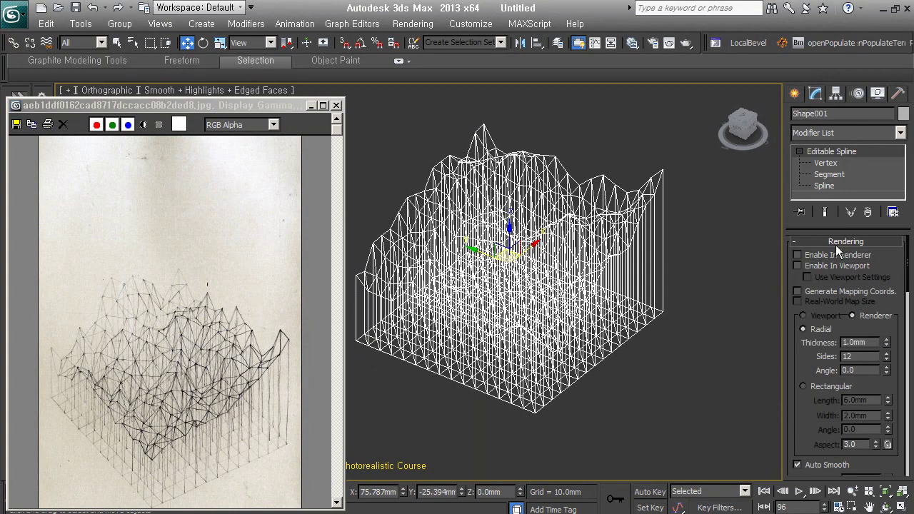
click(830, 257)
scroll(811, 419, down, 1)
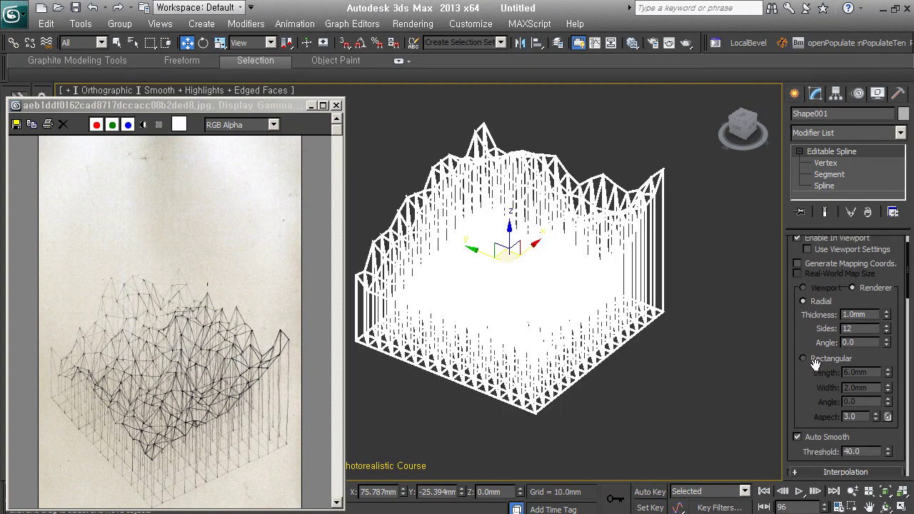
- Set a Rectangular render profile with Length and Width 0.2mm, after briefly trying 0.5mm
click(803, 359)
double_click(867, 372)
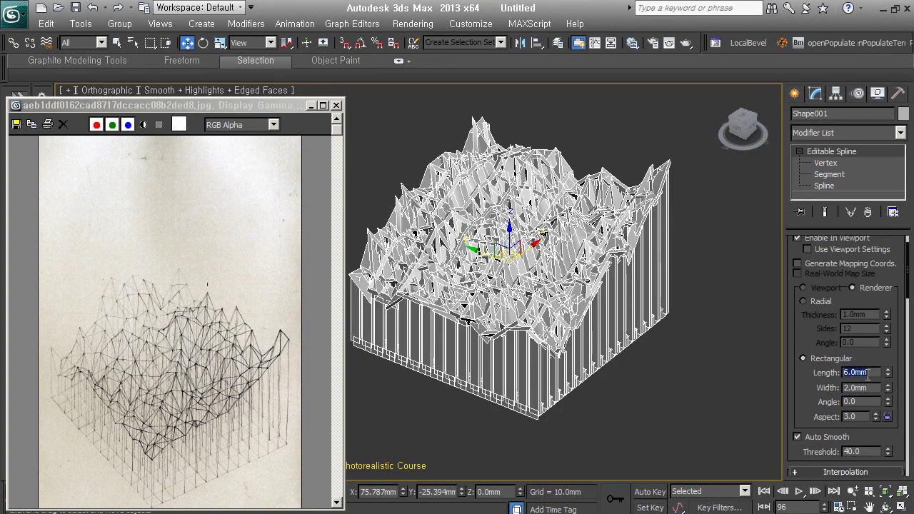
text(0.5)
key(Tab)
text(0.5)
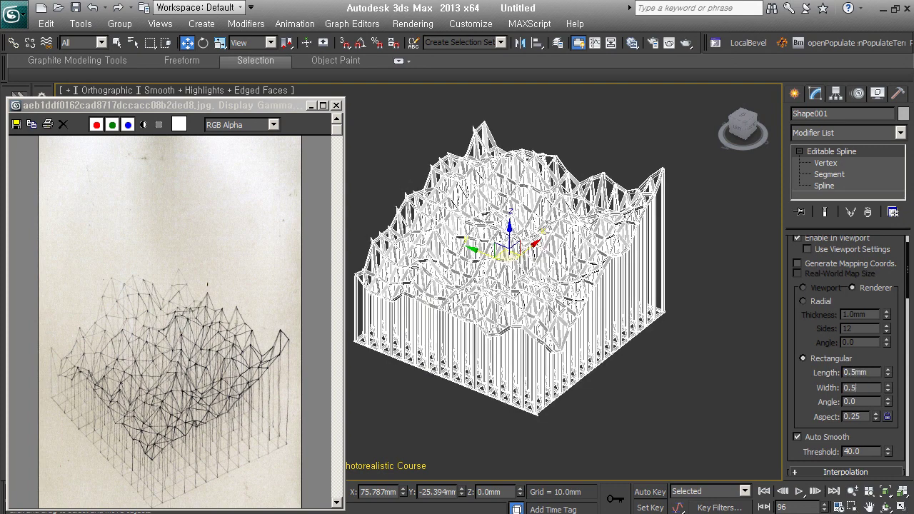
key(Return)
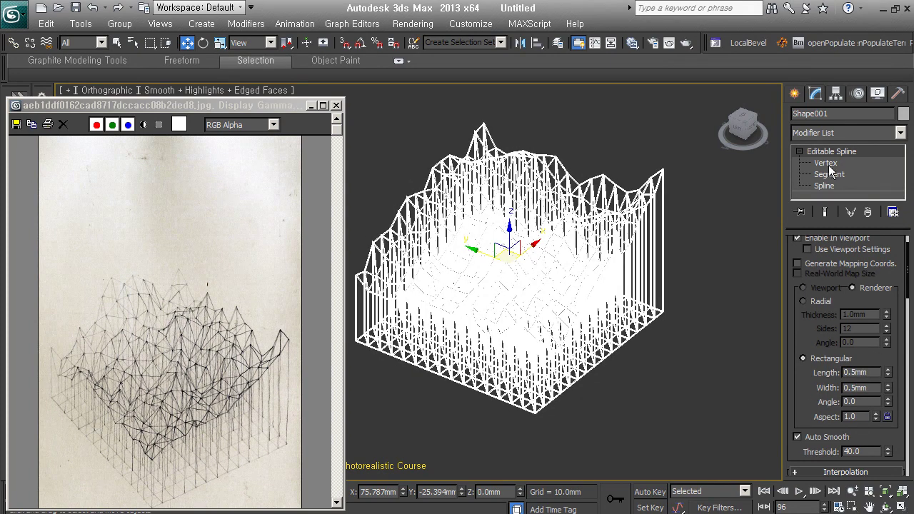
drag(876, 372, 767, 369)
text(0.2)
key(Tab)
text(0.2)
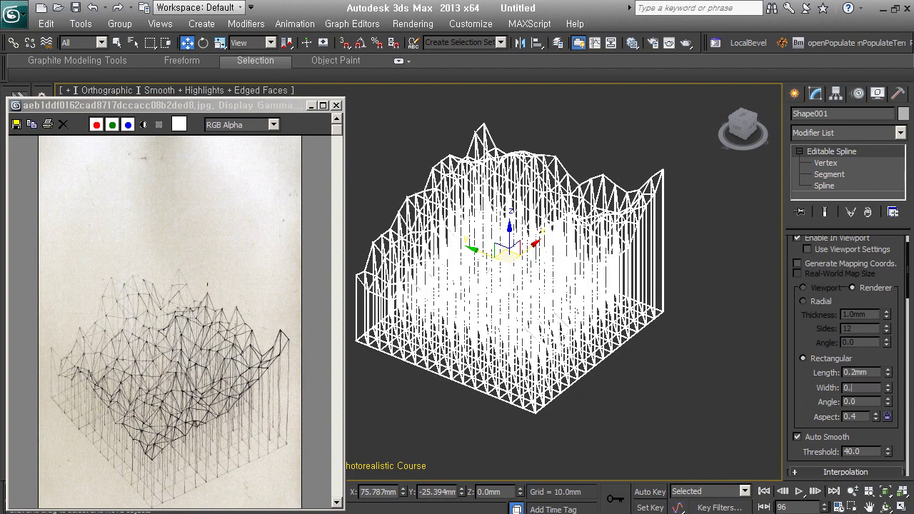
key(Return)
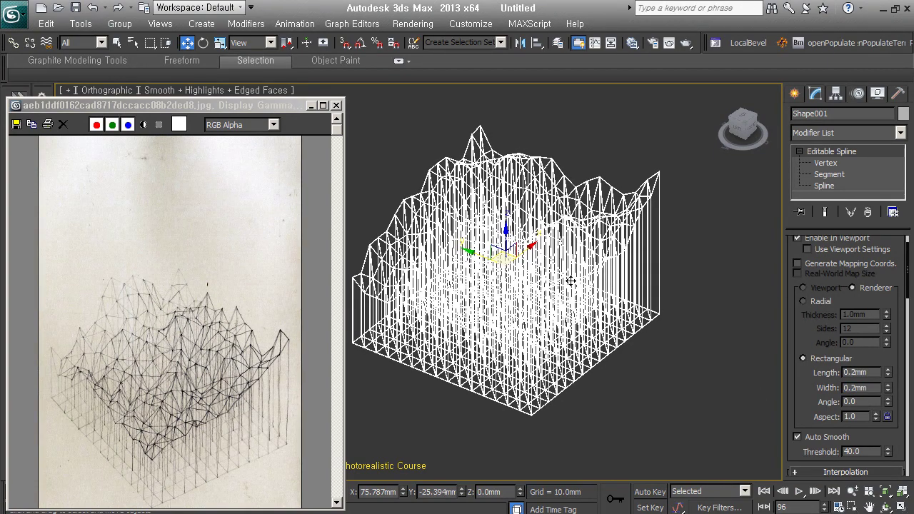
- Switch the viewport between wireframe and shaded display to inspect the strands
key(F3)
middle_drag(636, 326, 614, 338)
key(F4)
key(F3)
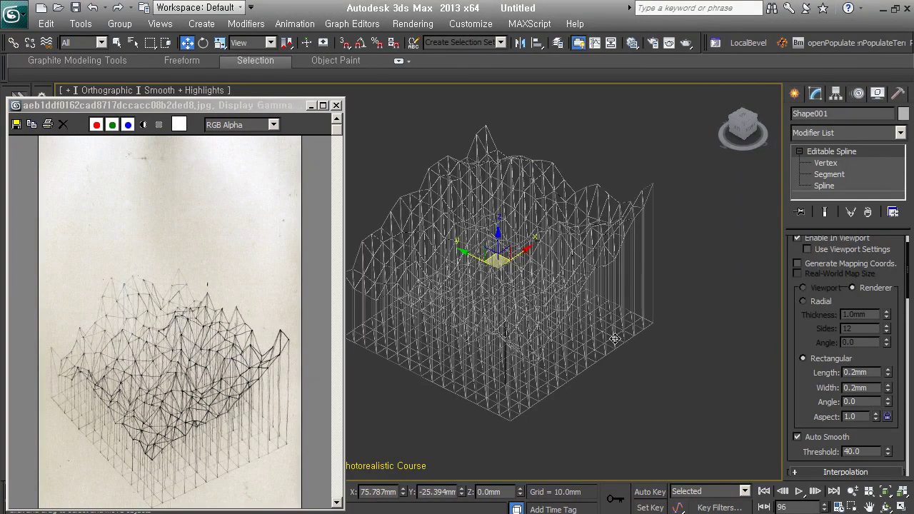
mouse_move(573, 359)
middle_down()
mouse_move(637, 300)
mouse_move(664, 306)
mouse_move(679, 343)
mouse_move(645, 350)
mouse_move(686, 286)
middle_up()
scroll(618, 327, up, 2)
scroll(618, 327, up, 2)
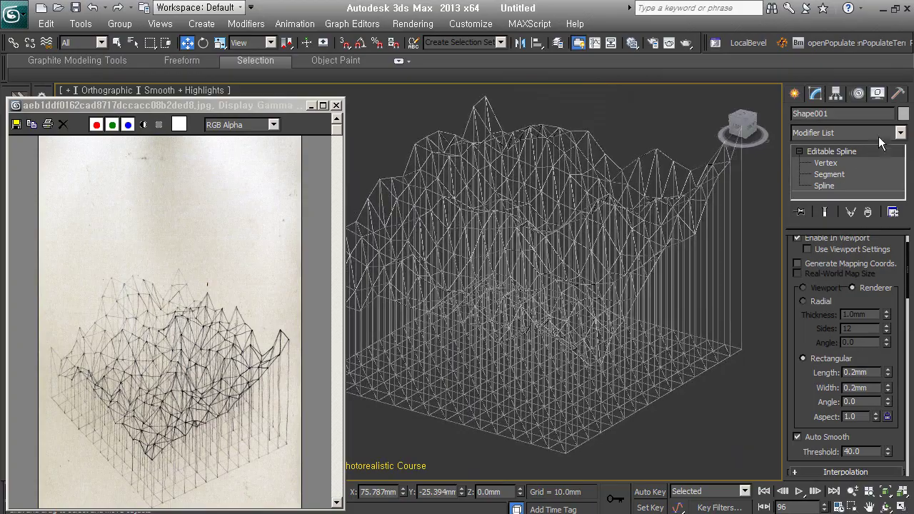
- Change Shape001's object colour to white
click(903, 115)
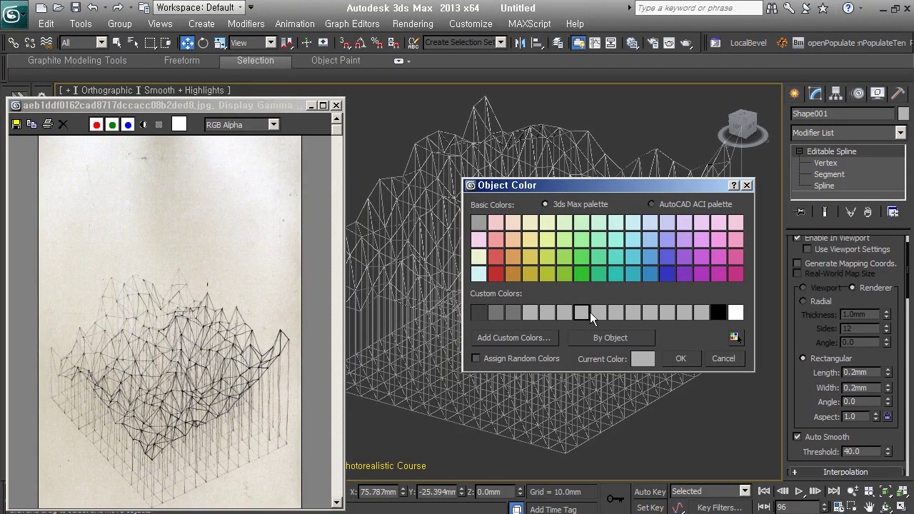
click(735, 312)
click(680, 358)
mouse_move(685, 323)
alt+middle_down()
mouse_move(660, 323)
mouse_move(718, 342)
mouse_move(750, 334)
mouse_move(744, 328)
mouse_move(739, 382)
alt+middle_up()
scroll(660, 323, down, 2)
scroll(665, 353, down, 1)
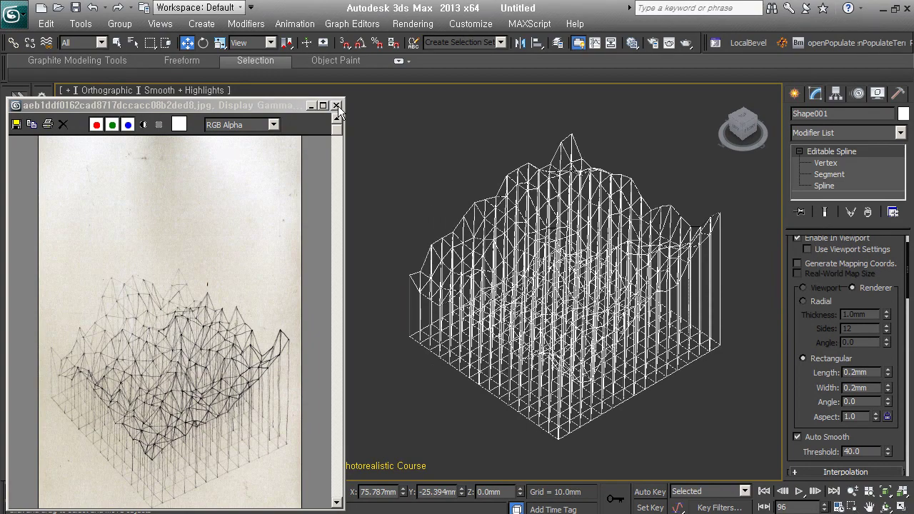
- Close the reference image window and pan to frame the whole terrain model
click(336, 105)
middle_drag(642, 335, 549, 338)
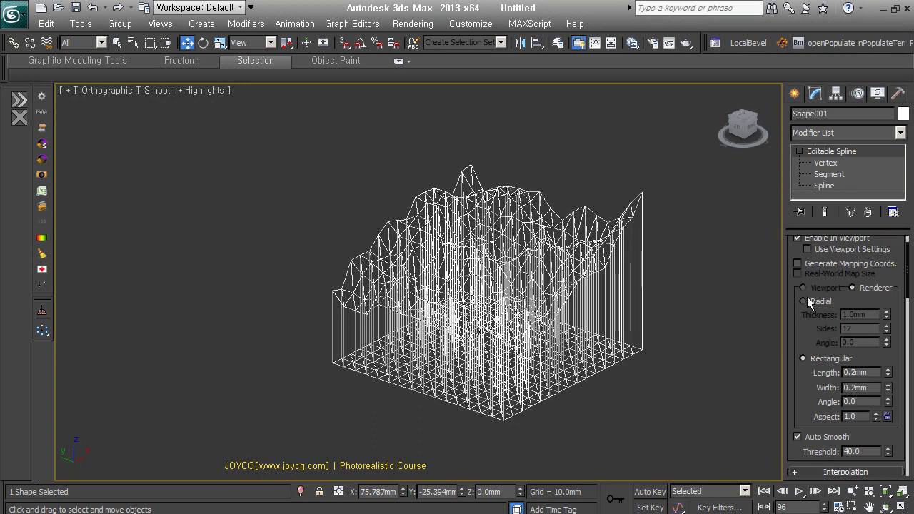
drag(804, 393, 811, 171)
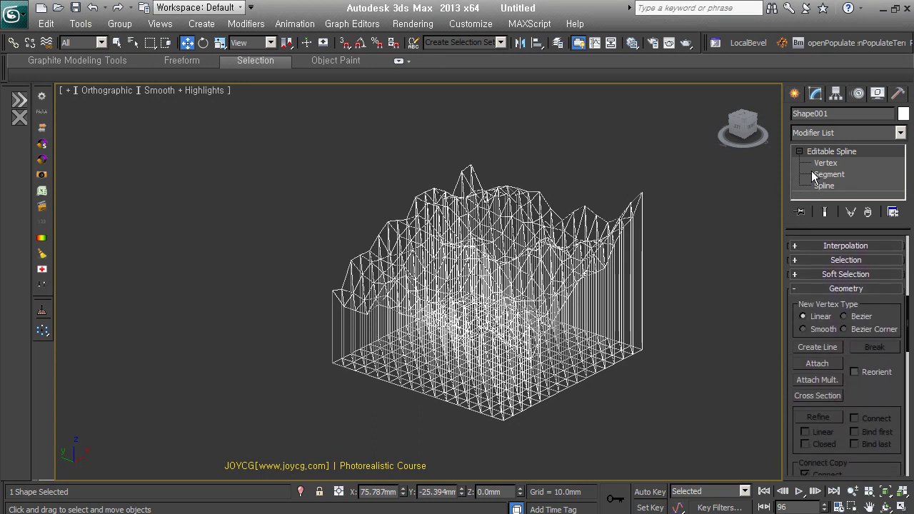
mouse_move(693, 360)
middle_down()
mouse_move(548, 308)
mouse_move(536, 328)
middle_up()
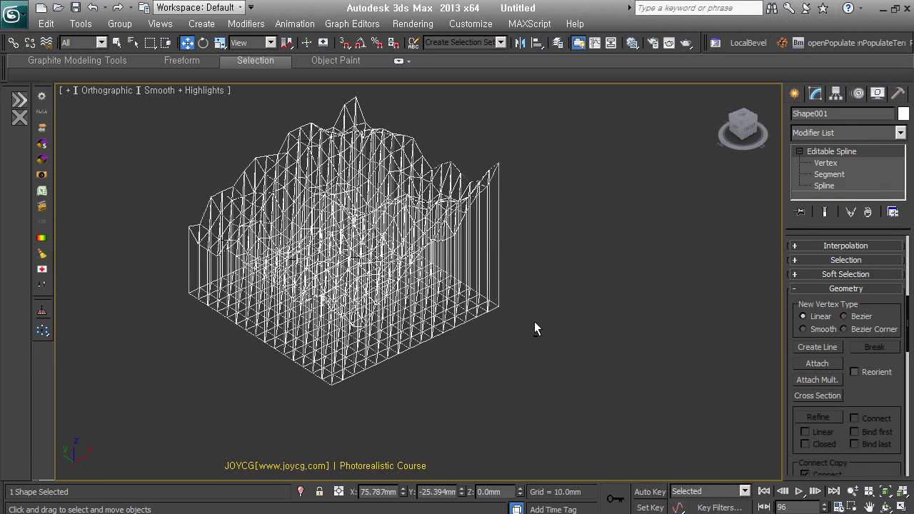